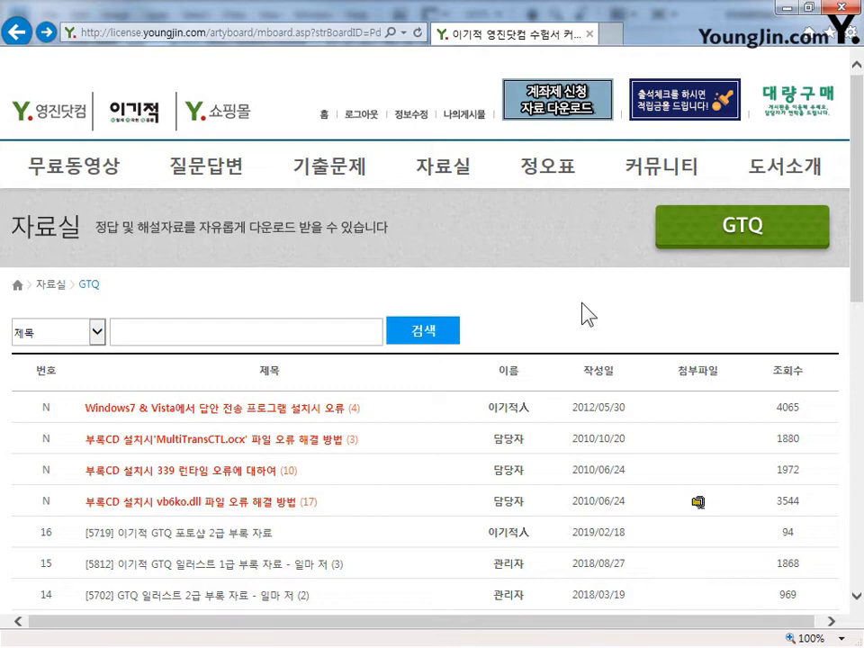
# Open the post "[5719] 이기적 GTQ 포토샵 2급 부록 자료" in the GTQ resource board and examine its download link.
pyautogui.moveTo(533, 158)
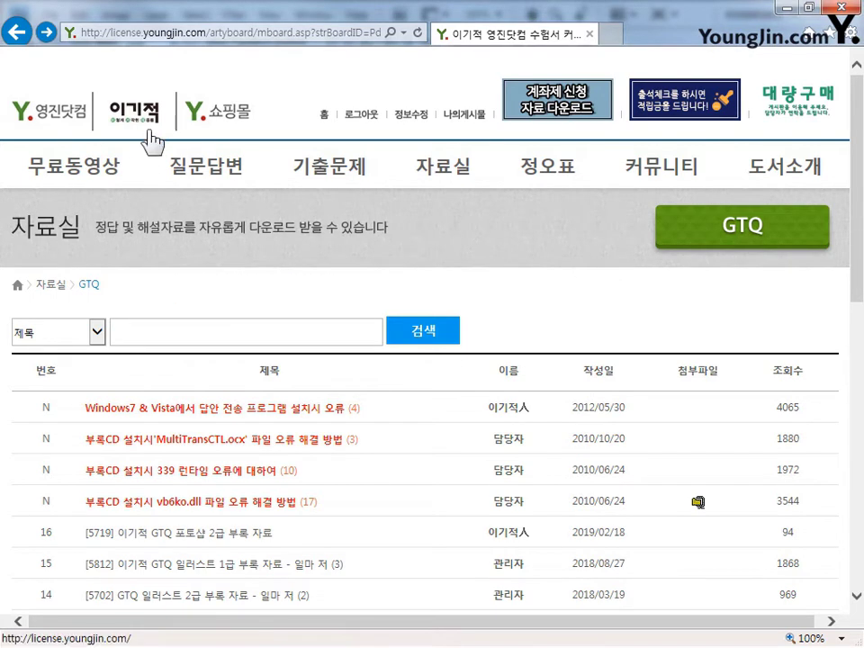
pyautogui.moveTo(428, 174)
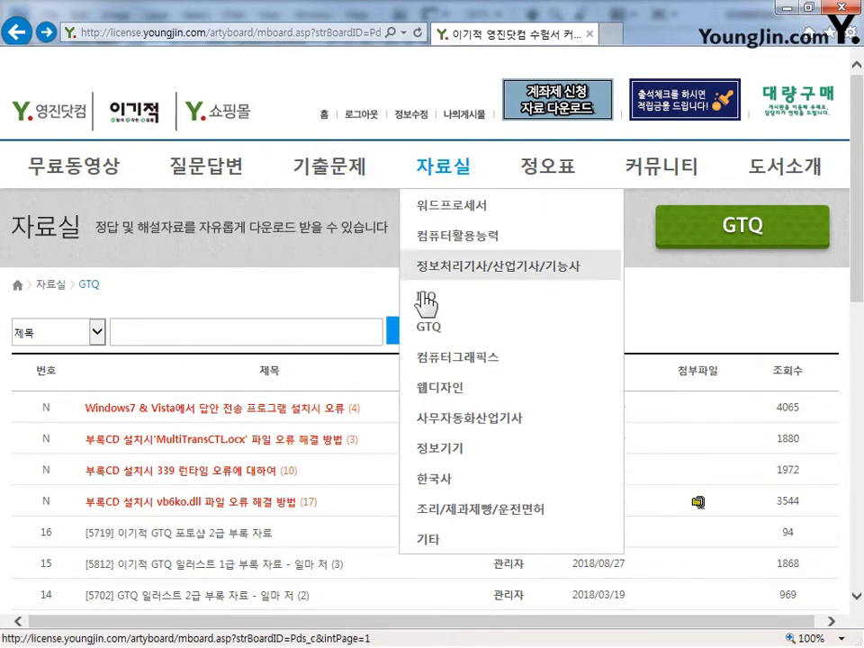
pyautogui.click(467, 332)
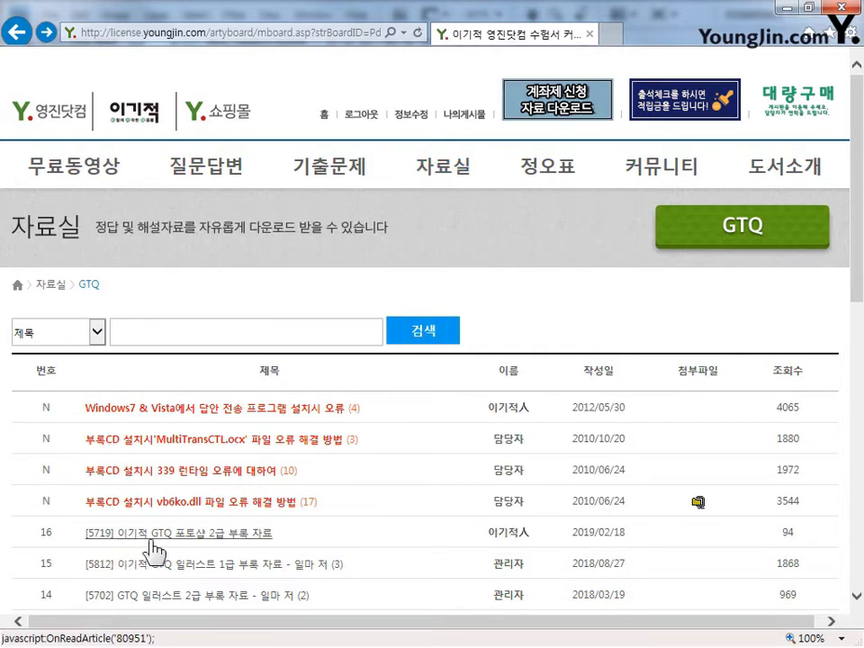
pyautogui.click(268, 537)
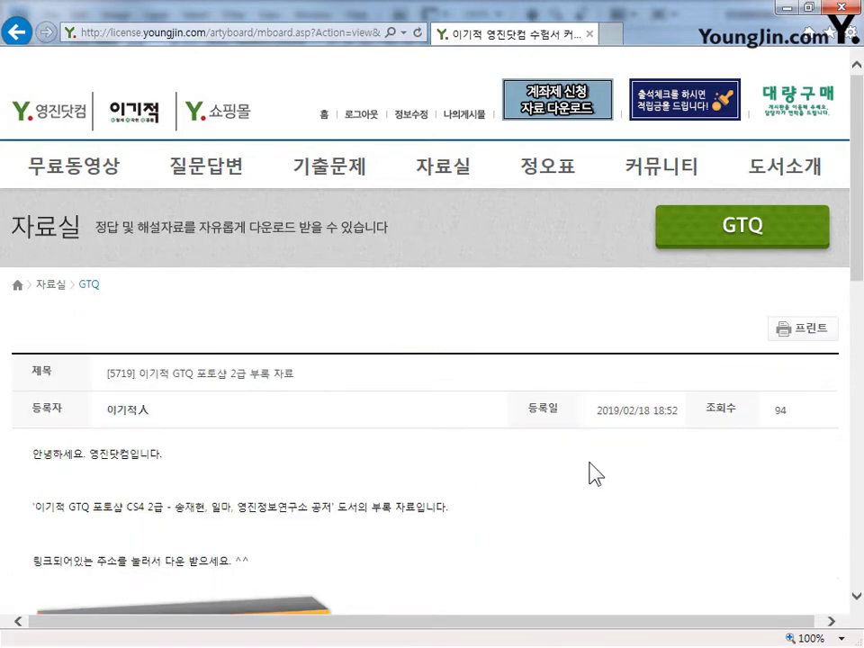
pyautogui.scroll(-5, 595, 472)
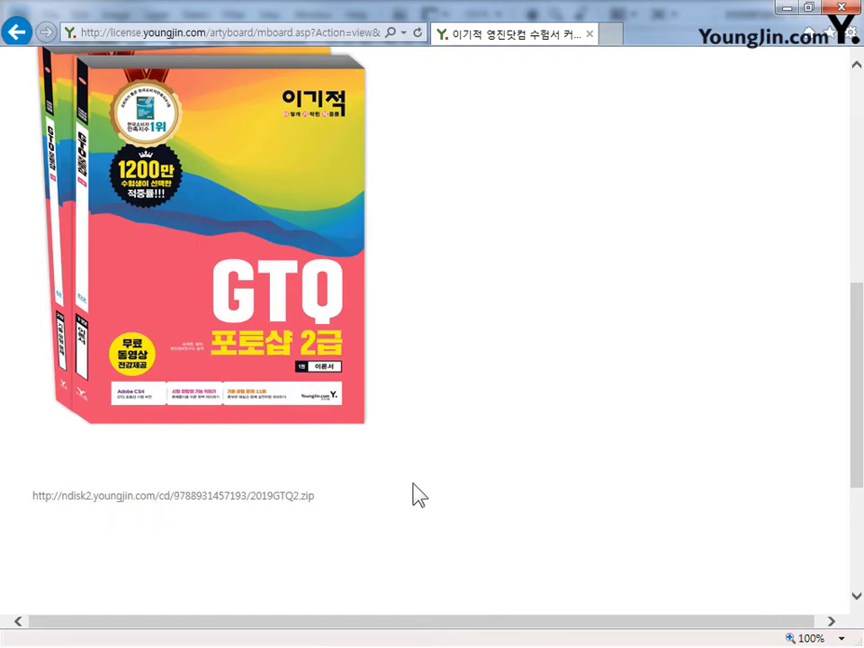
pyautogui.scroll(3, 469, 483)
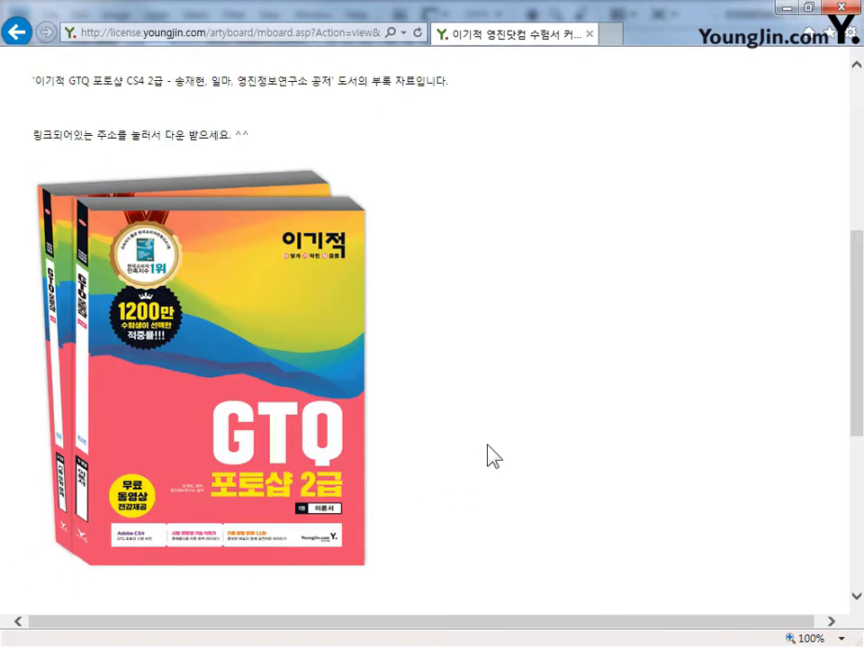
pyautogui.scroll(2, 512, 448)
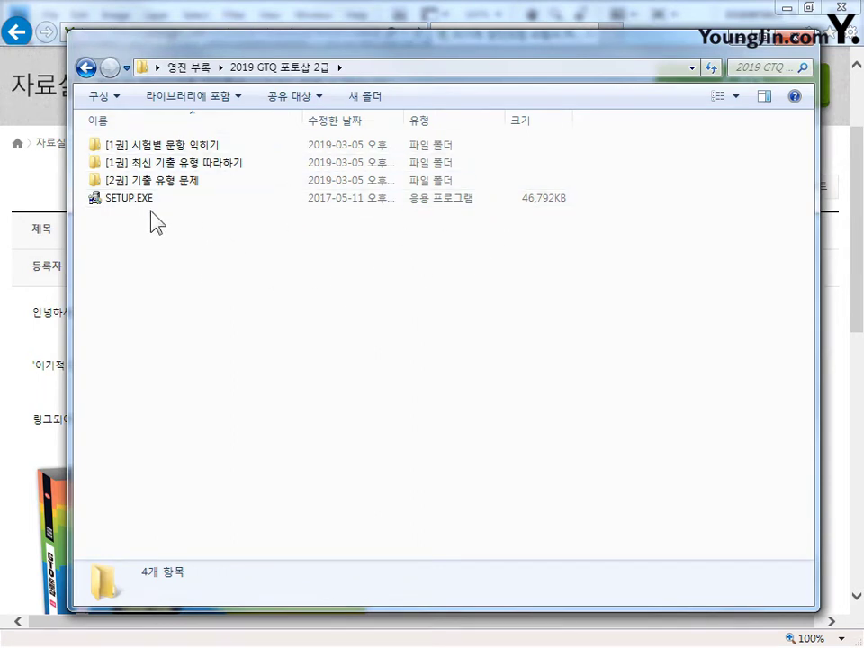
# Open the "[1권] 시험별 문항 익히기" folder and look through its image files.
pyautogui.doubleClick(199, 146)
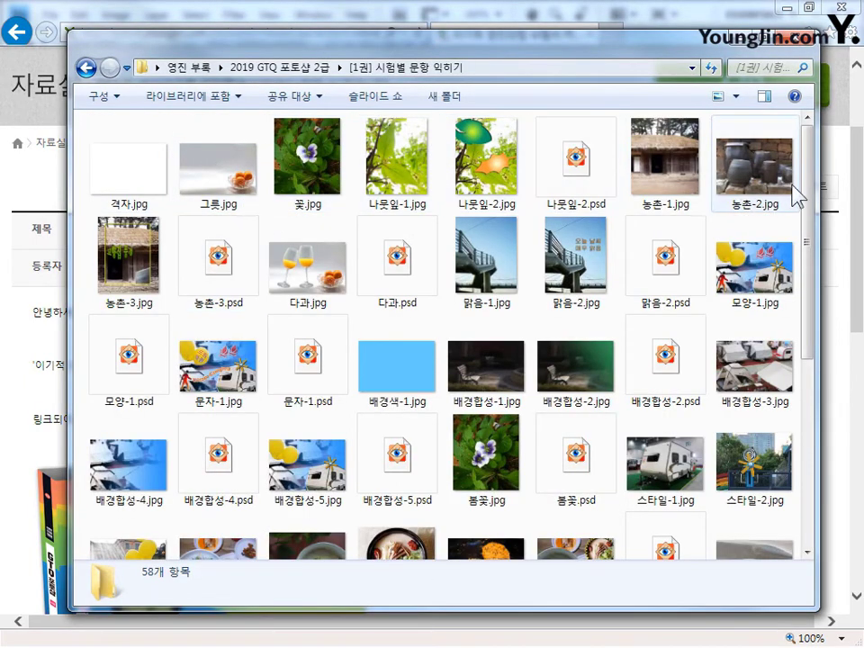
pyautogui.moveTo(808, 164); pyautogui.dragTo(829, 216)
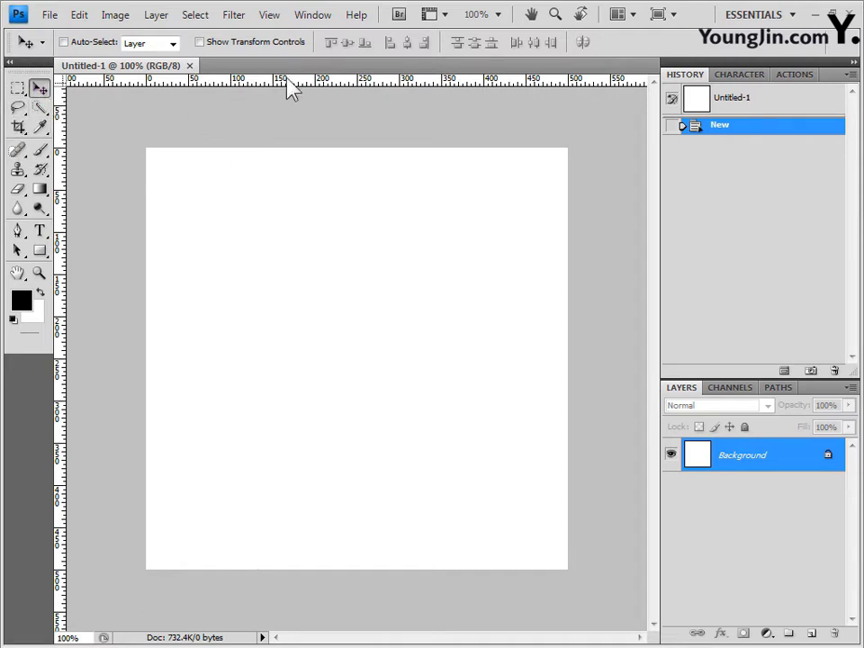
# In Photoshop, hide the Tools panel and show it again.
pyautogui.click(309, 15)
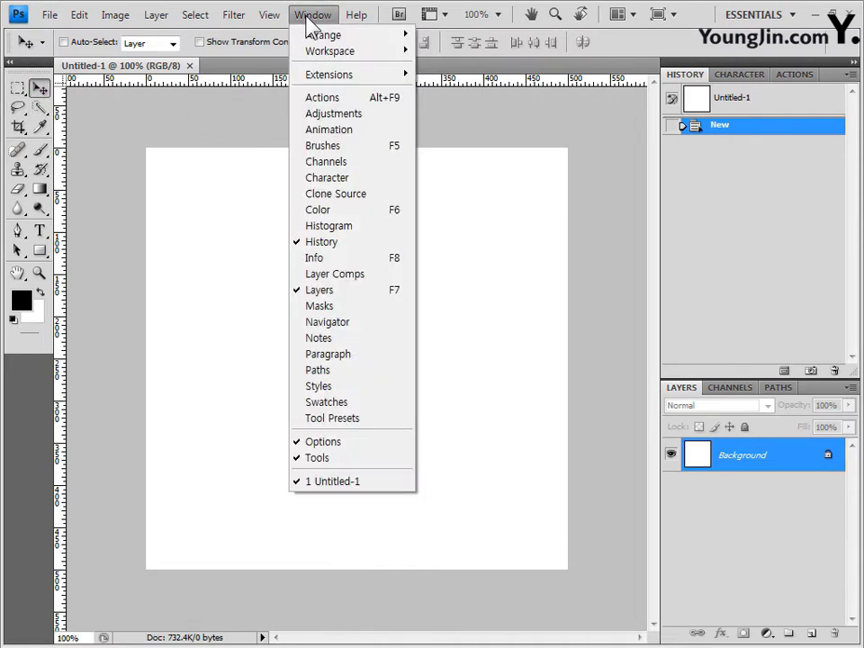
pyautogui.click(329, 459)
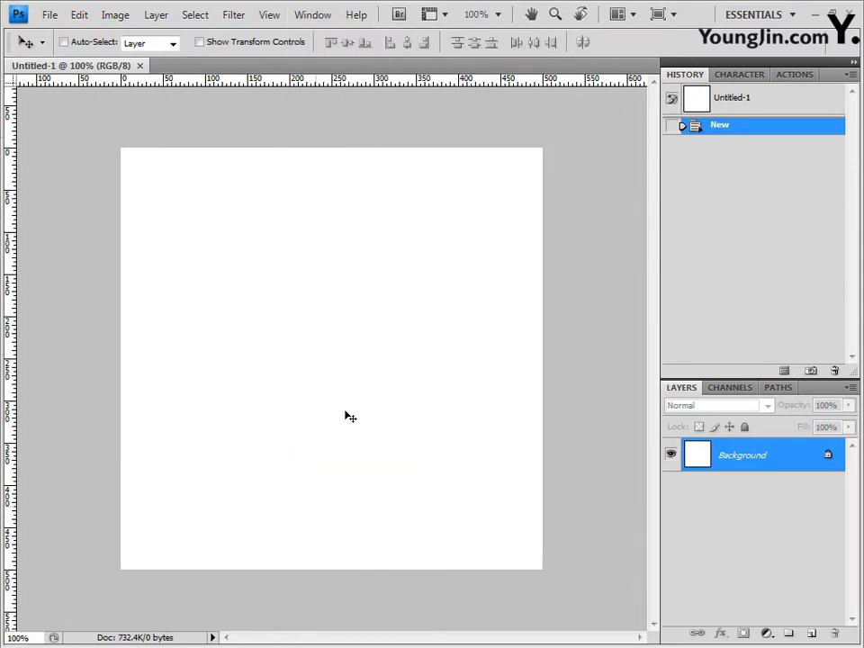
pyautogui.click(311, 16)
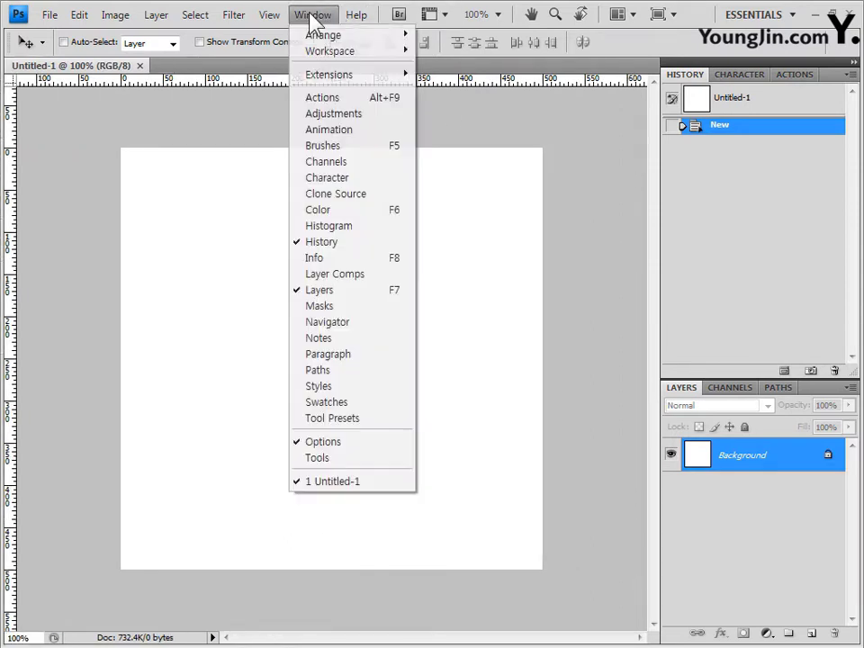
pyautogui.click(329, 459)
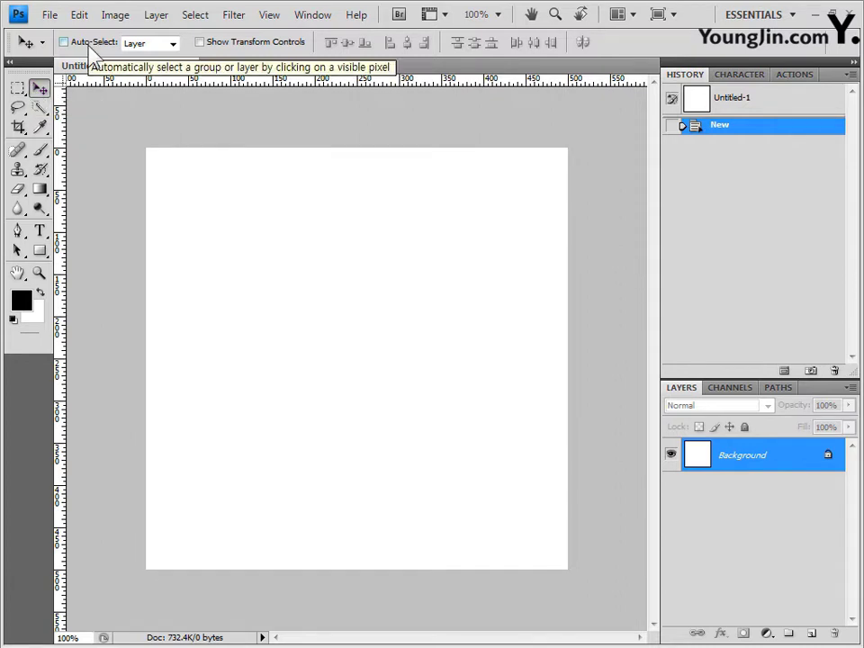
# Switch the Tools panel between single-column and double-column layout twice, ending in the double-column layout.
pyautogui.click(11, 62)
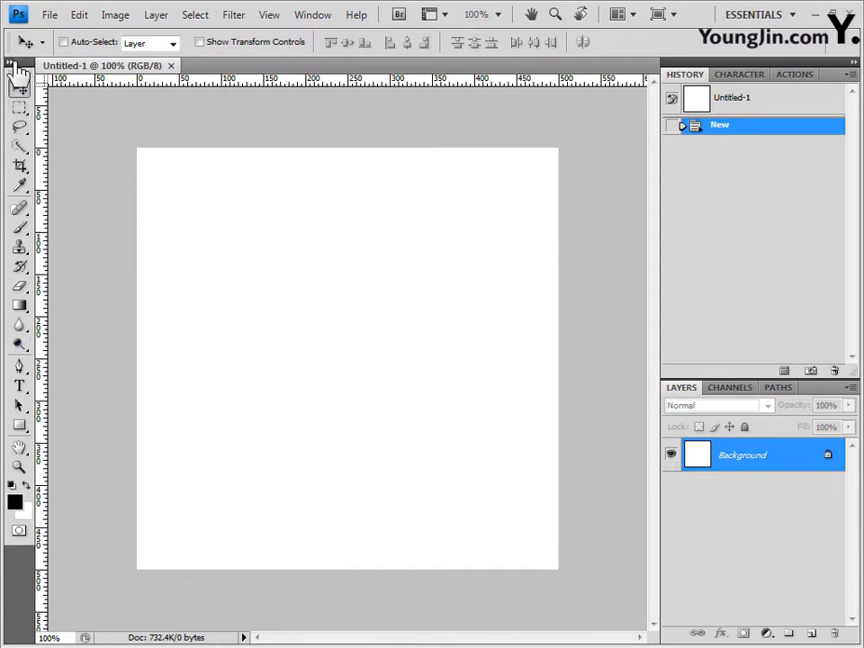
pyautogui.click(12, 62)
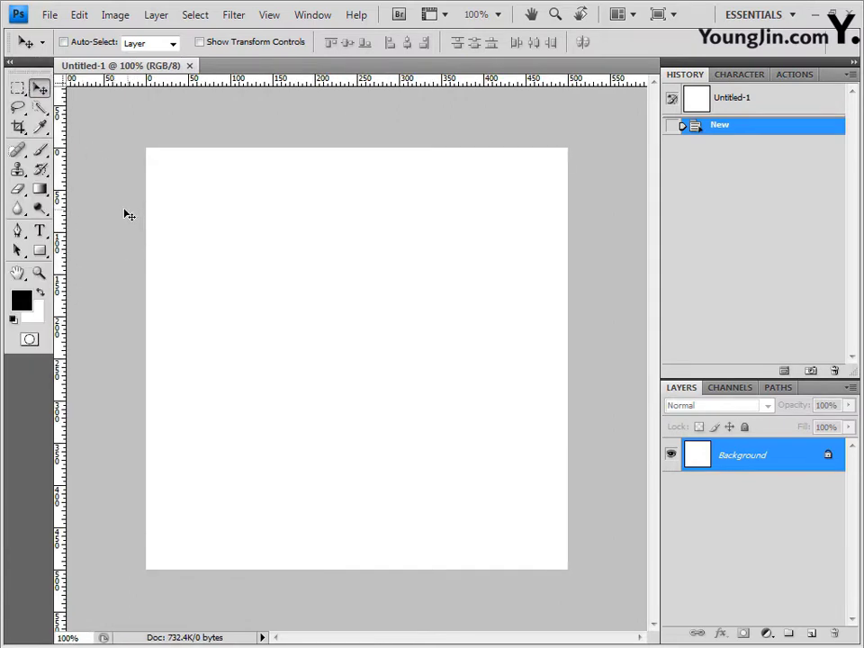
pyautogui.click(11, 61)
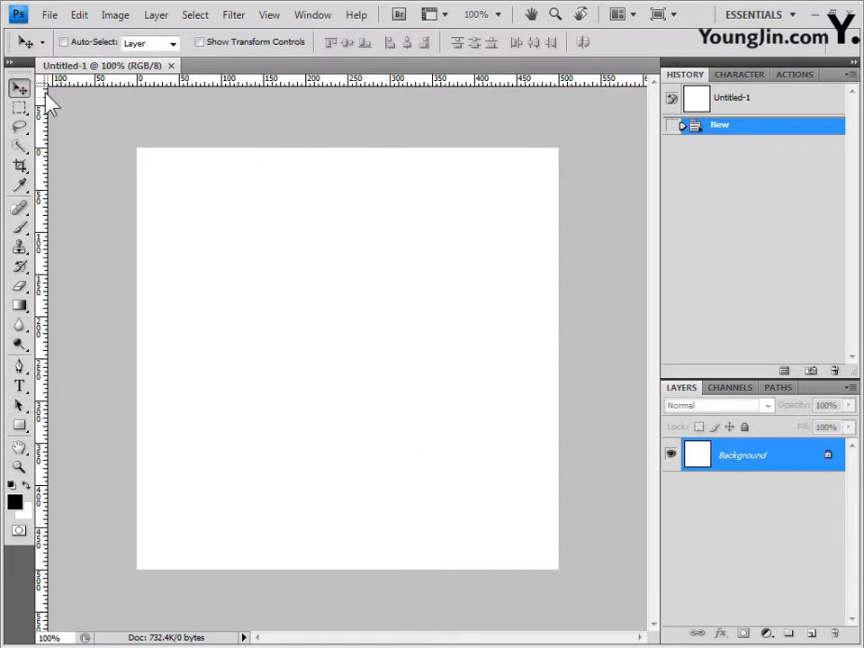
pyautogui.click(16, 65)
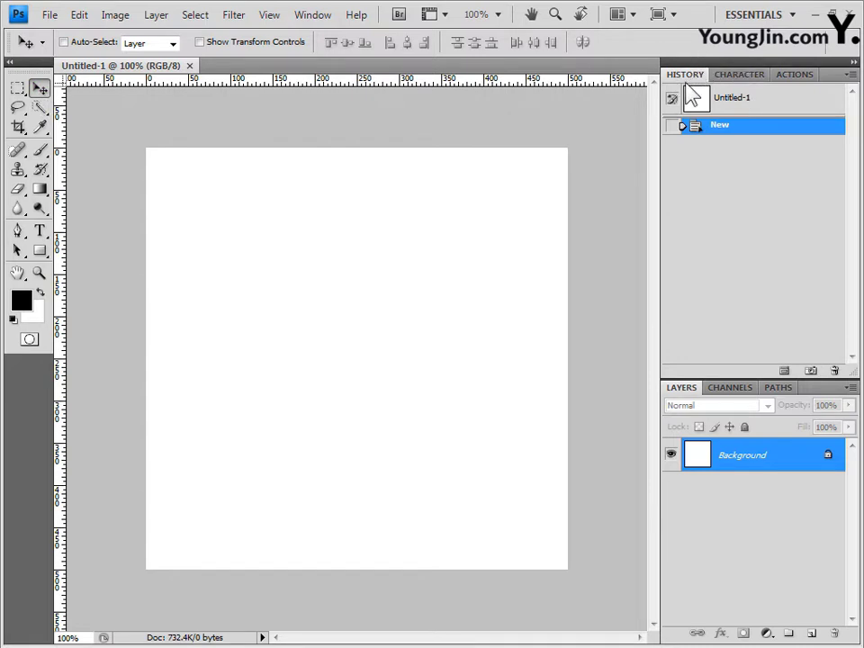
# Look at the Character panel's settings and return to the History panel.
pyautogui.click(743, 76)
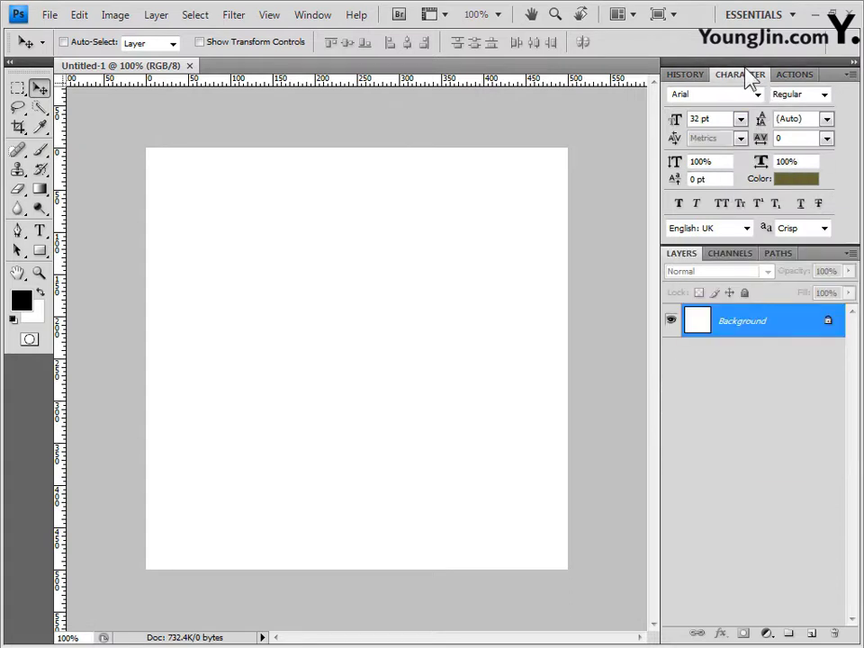
pyautogui.click(706, 80)
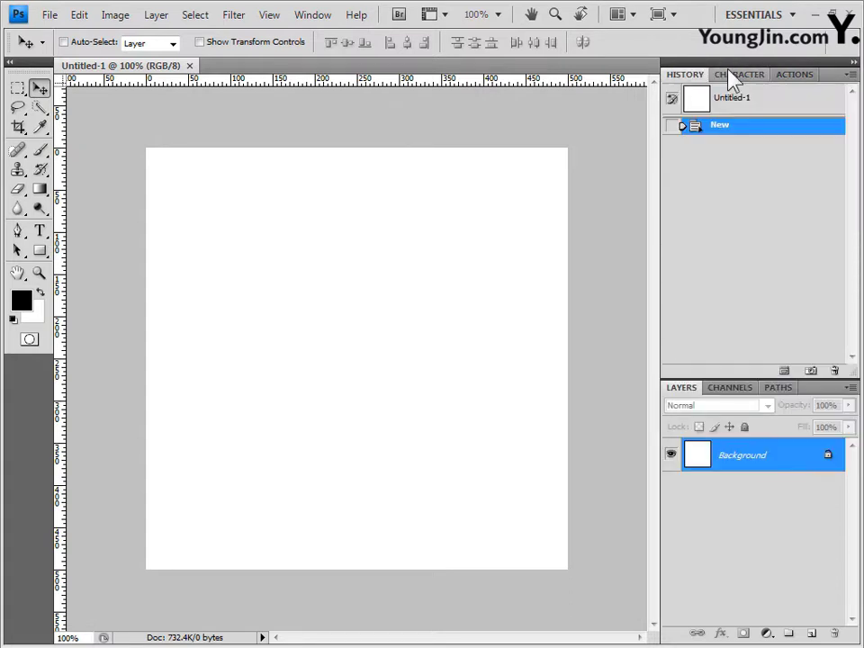
pyautogui.click(729, 78)
pyautogui.click(691, 75)
# Enlarge the panel group holding Layers, Channels and Paths, and display the Paths panel.
pyautogui.moveTo(714, 378); pyautogui.dragTo(764, 325)
pyautogui.click(785, 340)
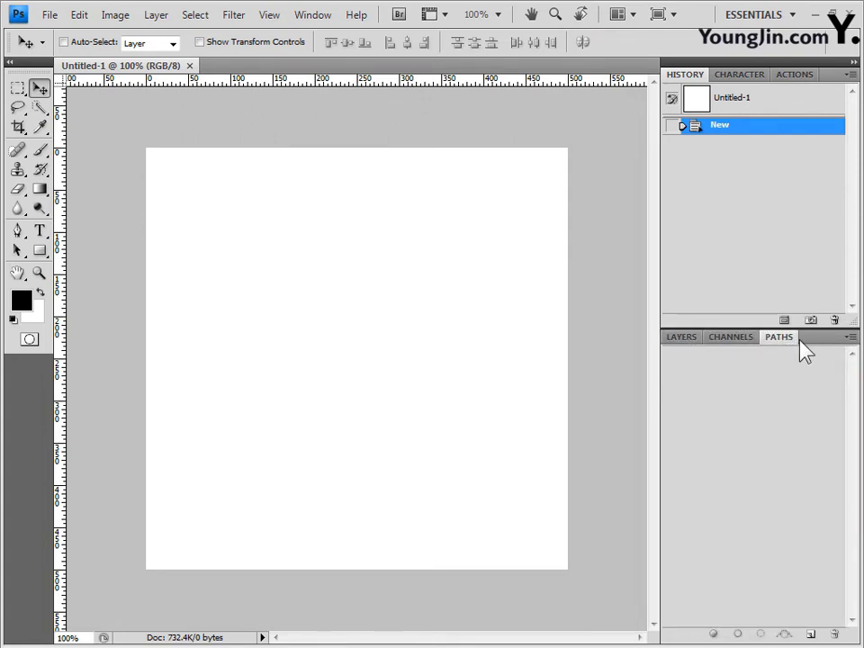
pyautogui.click(683, 339)
# Hide the History panel group and show it again.
pyautogui.click(312, 14)
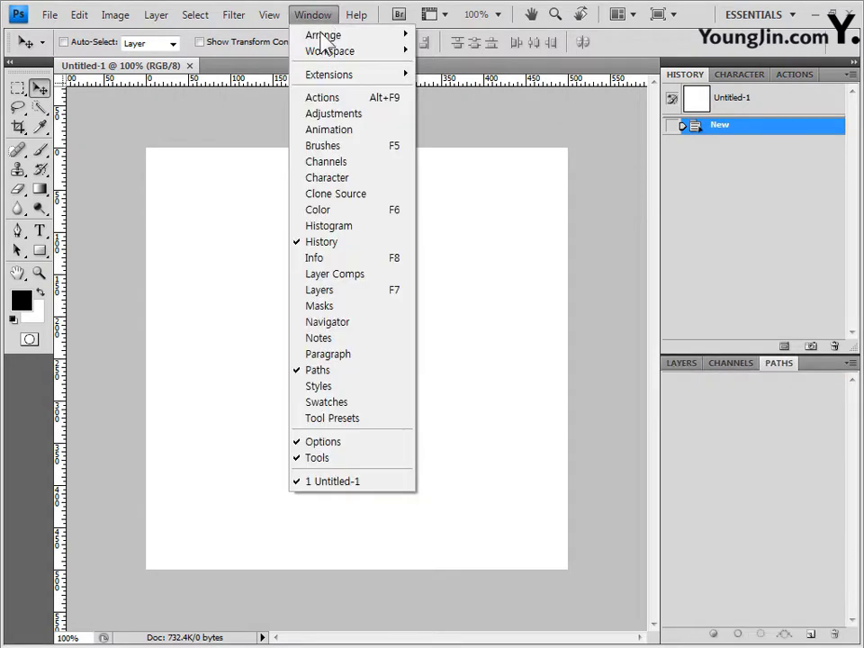
pyautogui.click(337, 243)
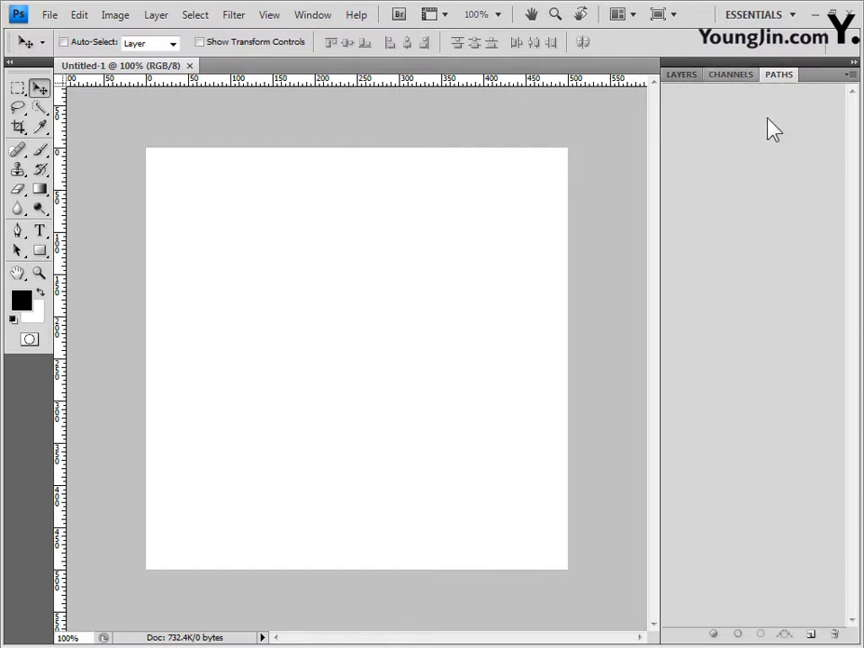
pyautogui.click(314, 16)
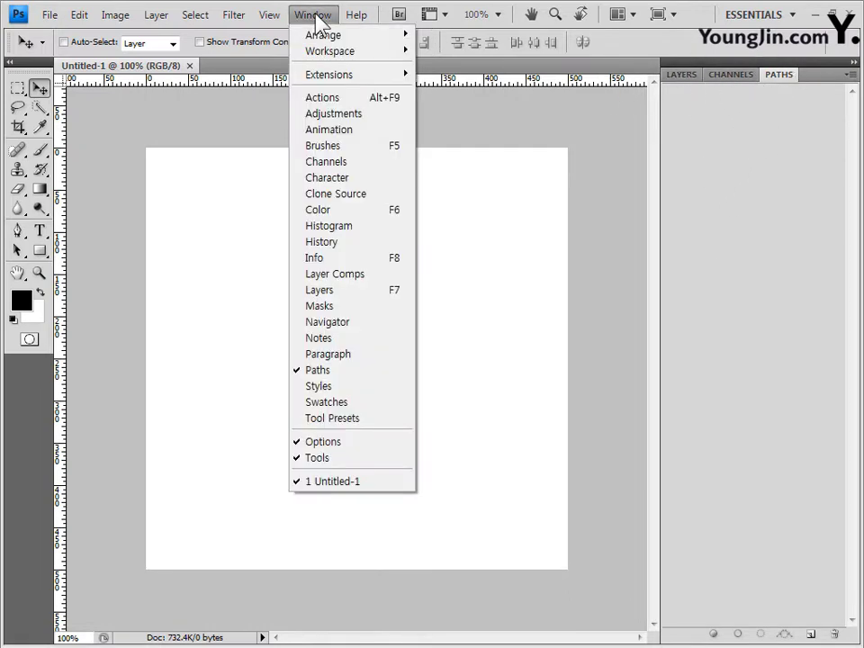
pyautogui.click(338, 242)
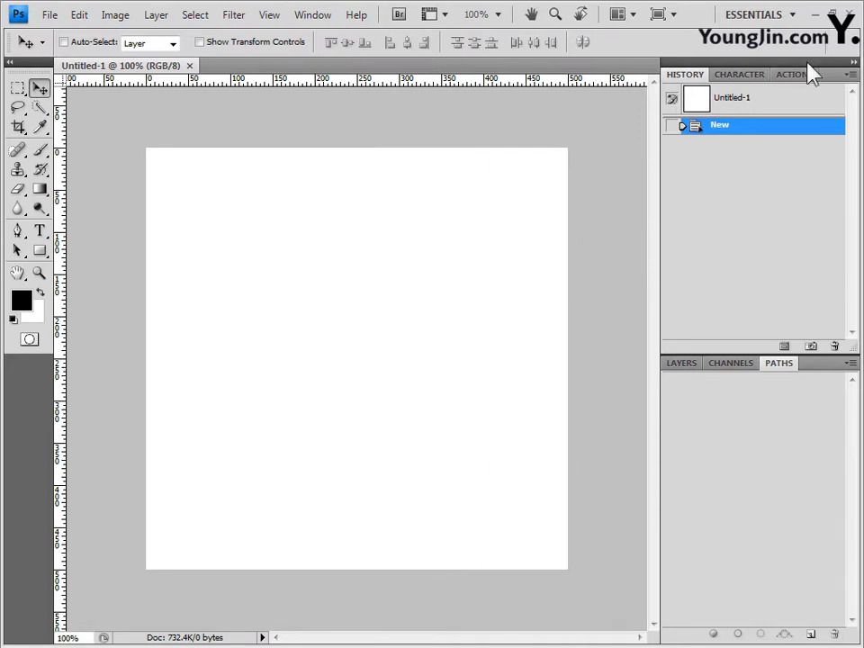
# Float the History and Paths panel groups over the canvas and redock them with the Paths group made taller.
pyautogui.moveTo(810, 73); pyautogui.dragTo(534, 79)
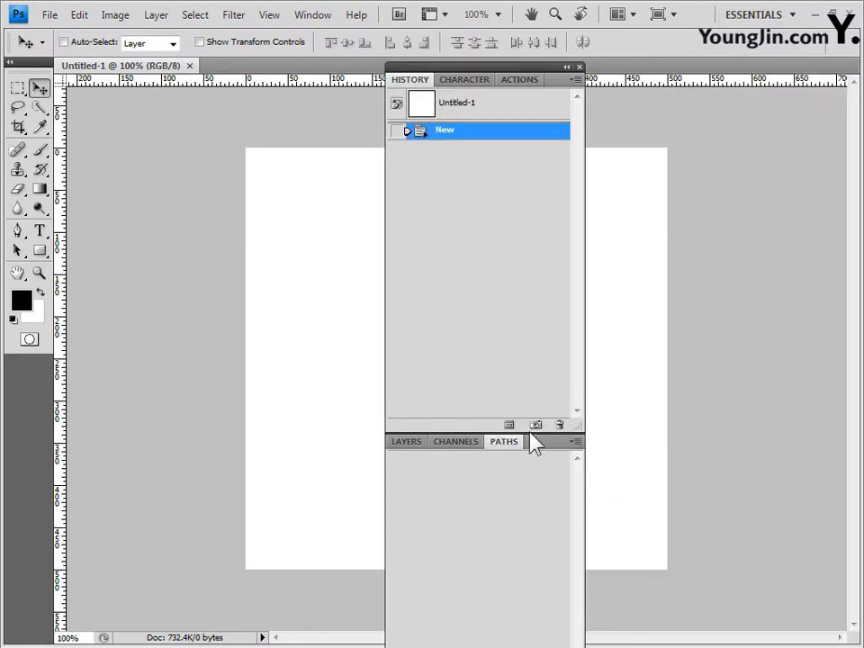
pyautogui.moveTo(544, 452); pyautogui.dragTo(860, 352)
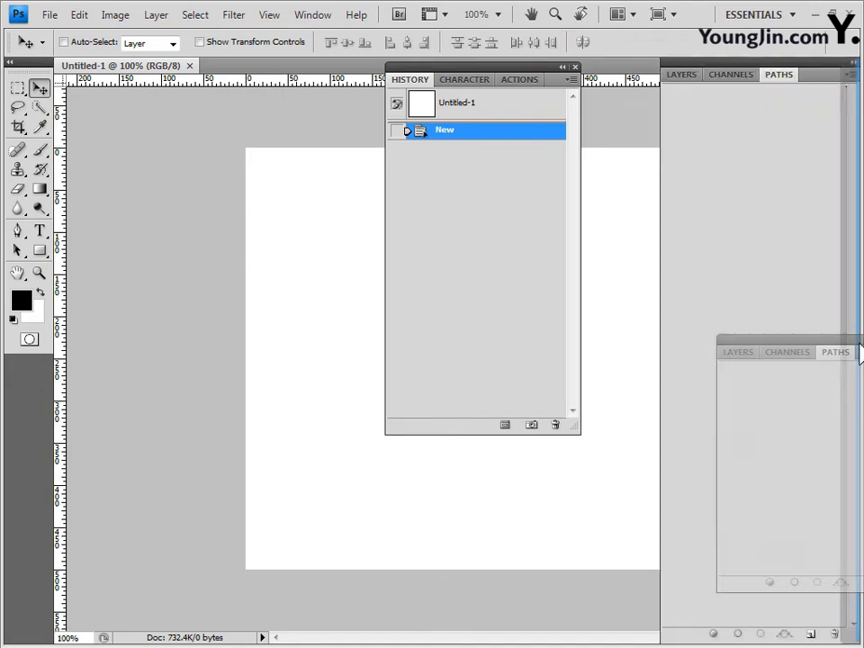
pyautogui.moveTo(497, 72); pyautogui.dragTo(790, 72)
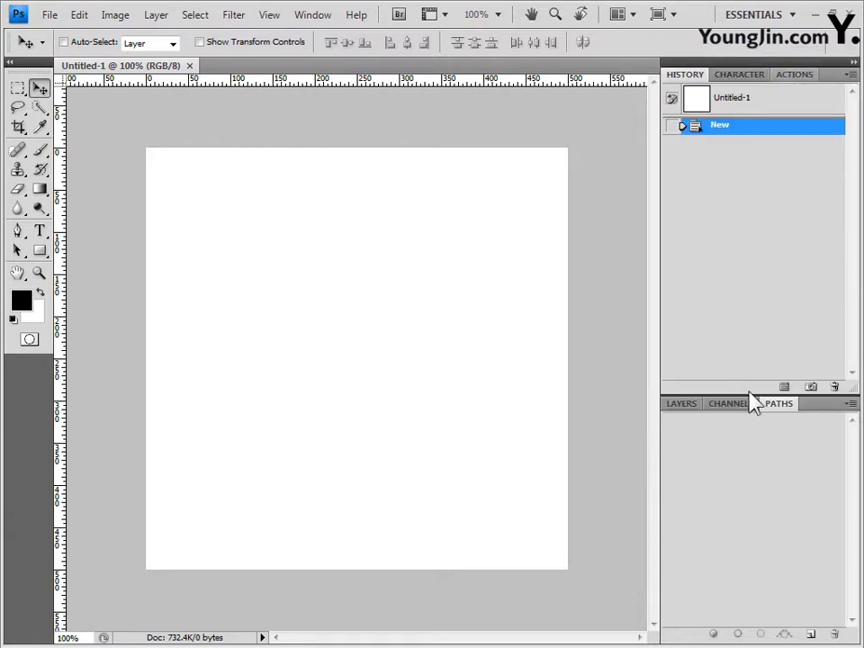
pyautogui.moveTo(751, 395); pyautogui.dragTo(750, 314)
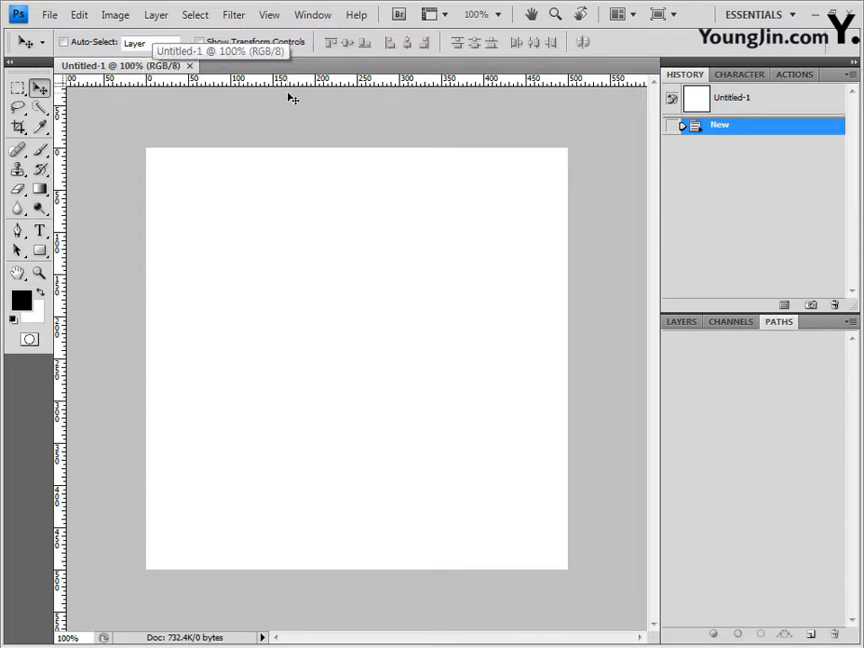
# Undock the Untitled-1 document into a floating window, move it, and dock it back as a tab.
pyautogui.moveTo(126, 69); pyautogui.dragTo(246, 228)
pyautogui.moveTo(266, 168); pyautogui.dragTo(265, 108)
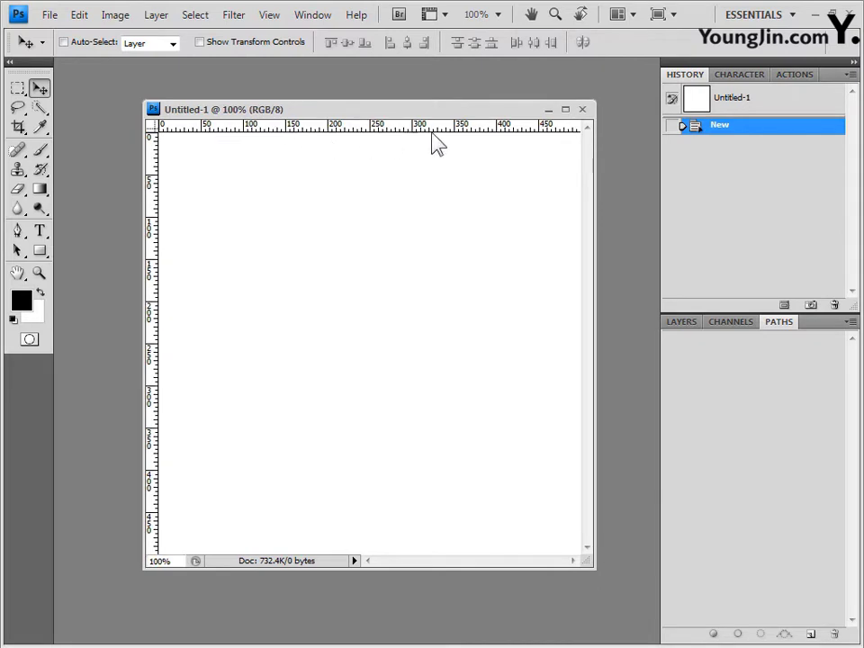
pyautogui.moveTo(373, 109); pyautogui.dragTo(322, 77)
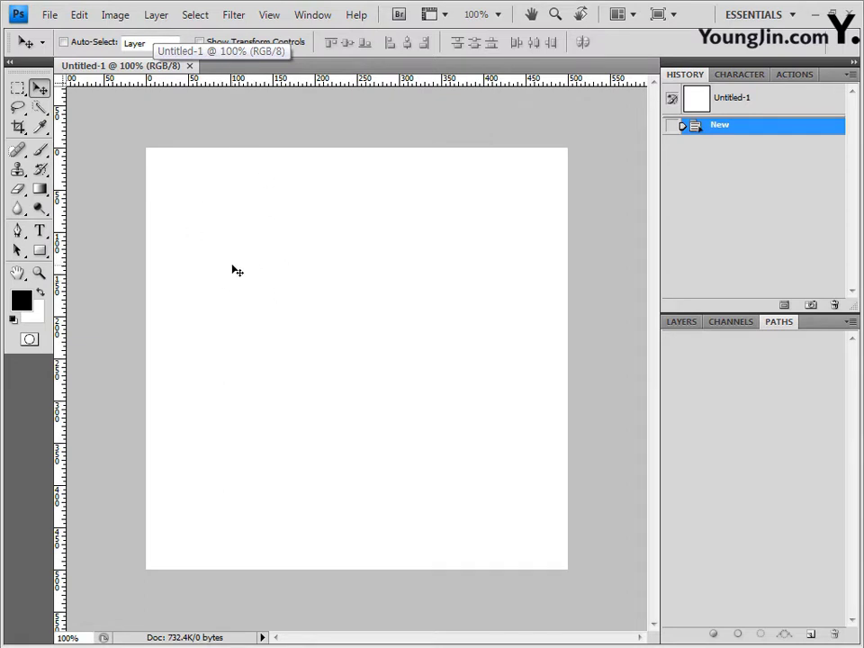
# Close the Untitled-1 document and select 격자.jpg in the Windows Explorer folder of example images.
pyautogui.click(189, 66)
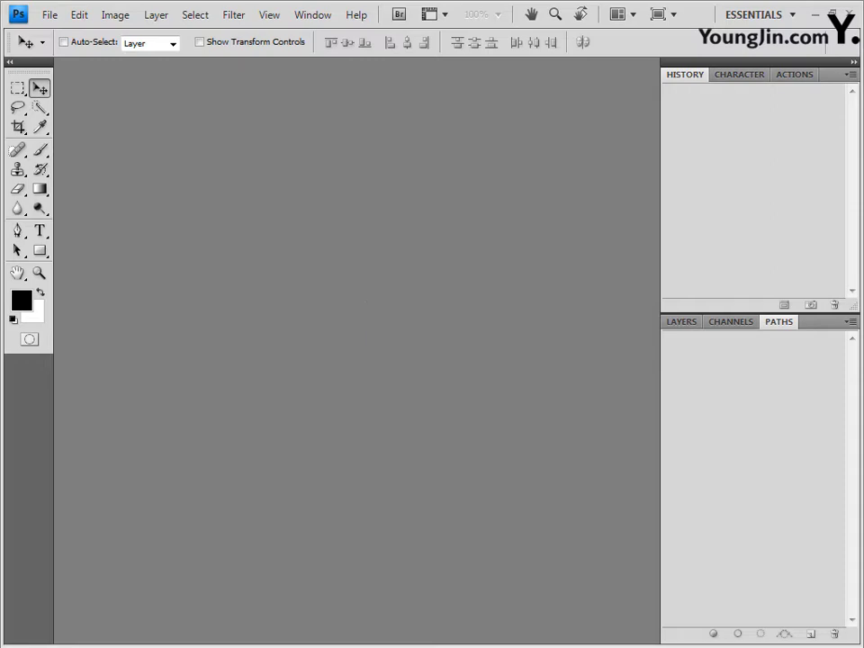
pyautogui.hotkey('alt', 'Tab')
pyautogui.moveTo(263, 47); pyautogui.dragTo(270, 89)
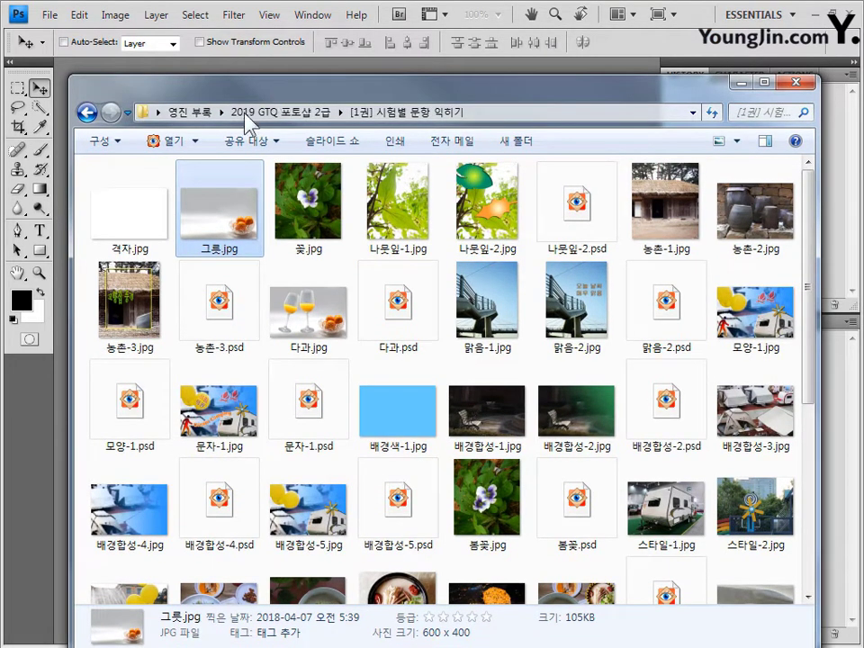
pyautogui.click(132, 218)
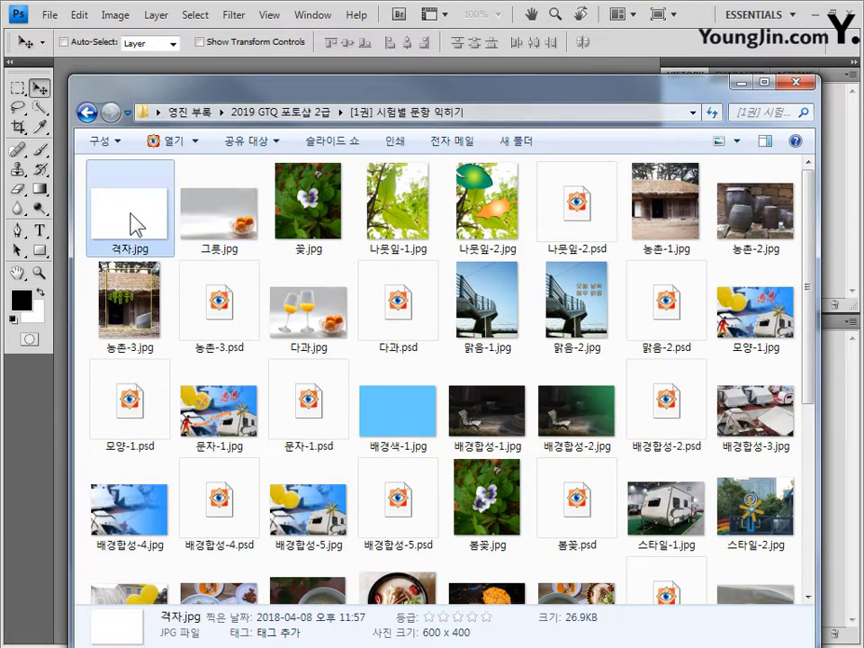
pyautogui.click(51, 14)
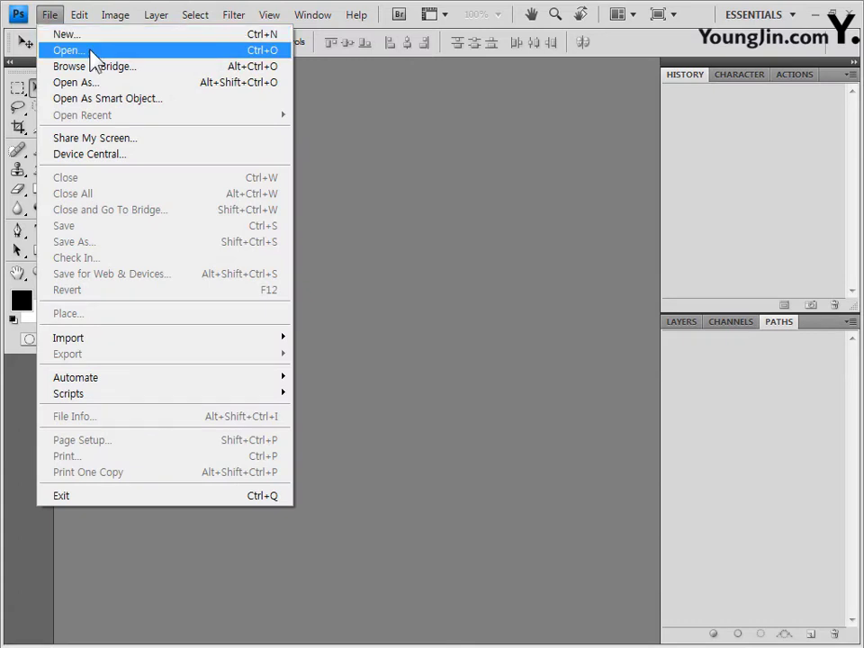
pyautogui.click(399, 220)
pyautogui.doubleClick(369, 168)
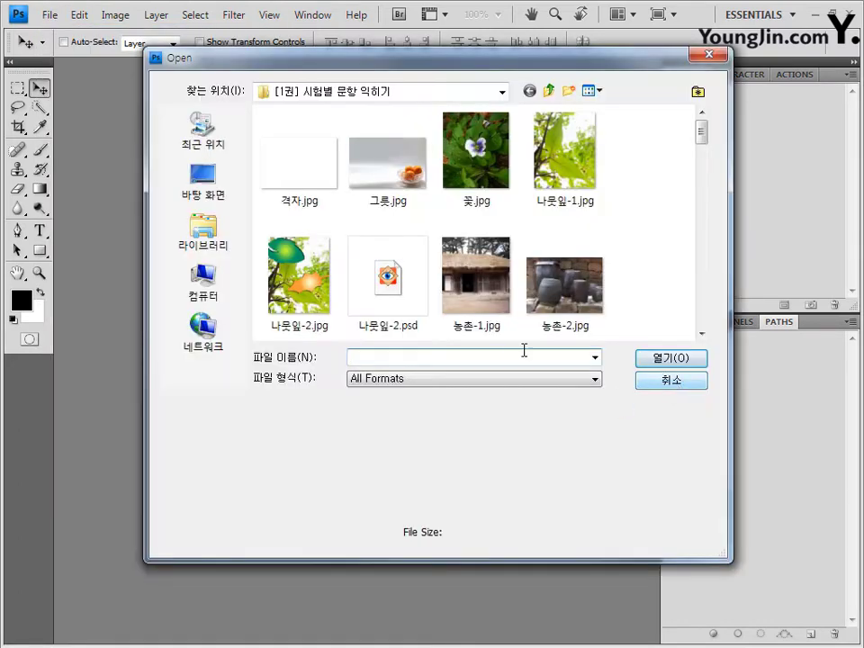
pyautogui.click(319, 183)
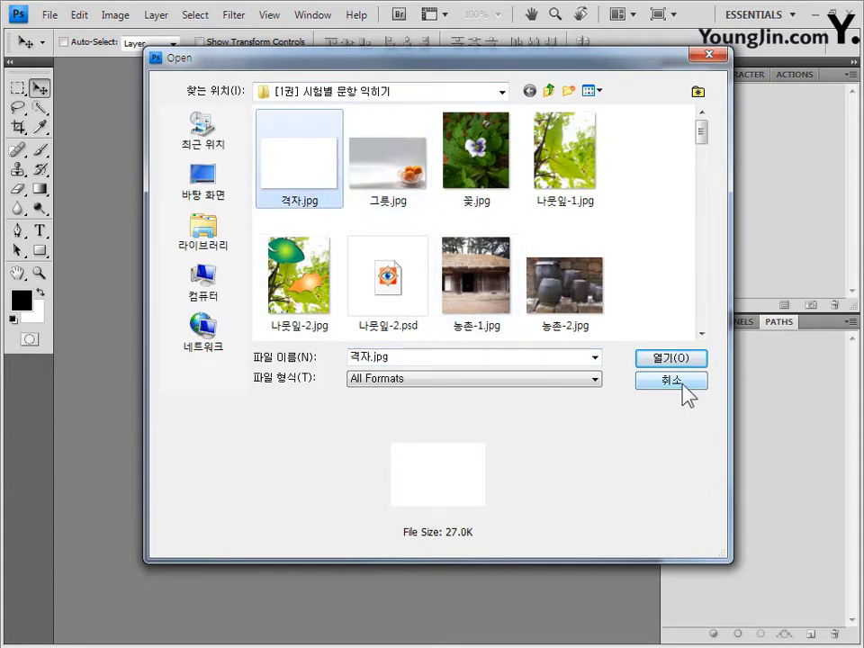
pyautogui.click(685, 383)
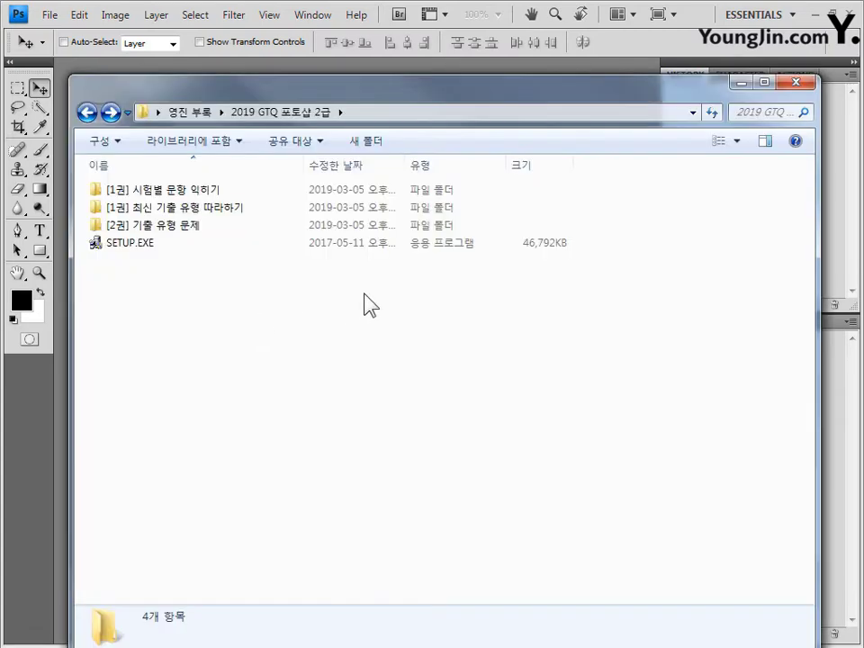
# Open 격자.jpg from the [1권] 시험별 문항 익히기 folder and undock its document into a floating window.
pyautogui.doubleClick(472, 97)
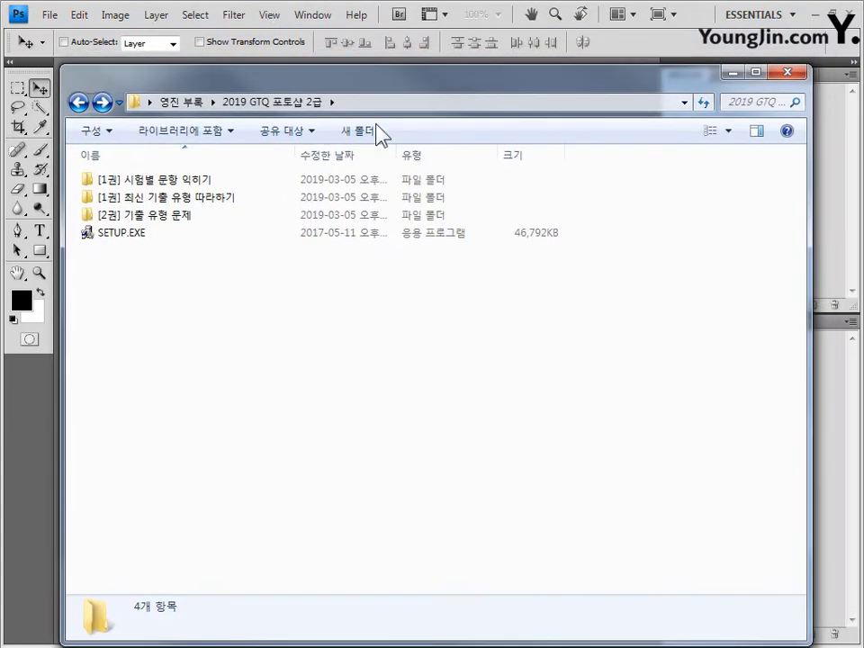
pyautogui.doubleClick(166, 177)
pyautogui.moveTo(306, 221); pyautogui.dragTo(449, 43)
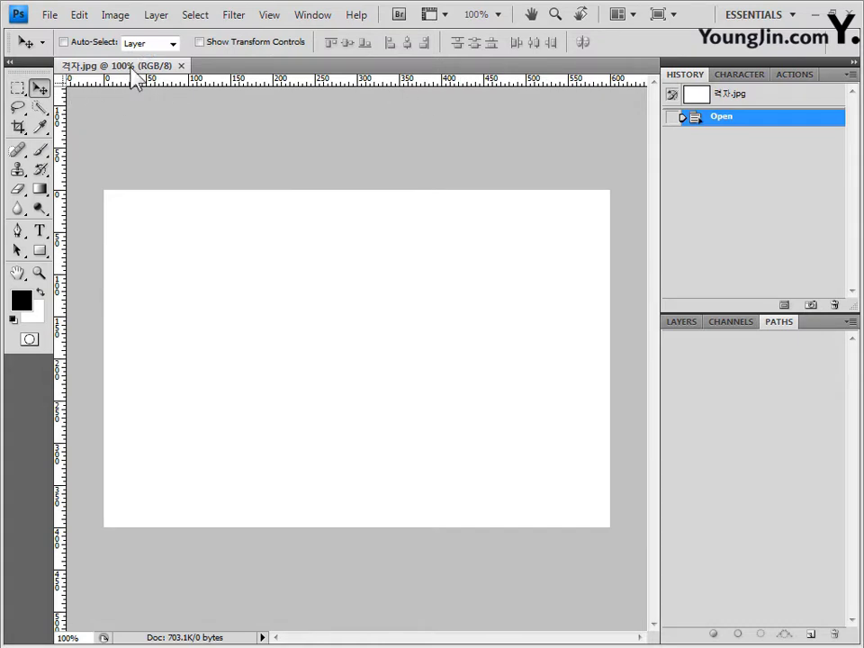
pyautogui.moveTo(104, 65); pyautogui.dragTo(156, 83)
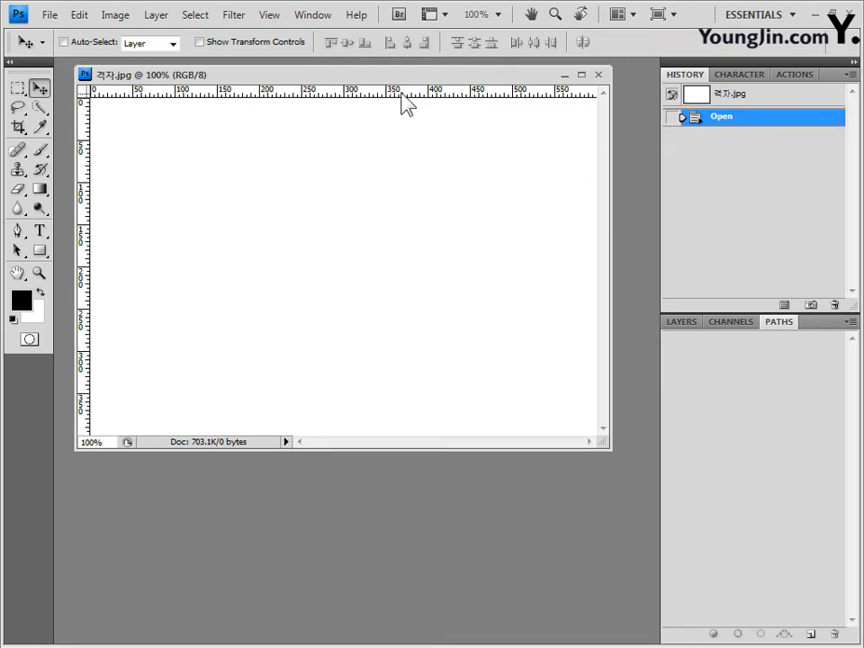
# Hide the rulers of the 격자.jpg document and show them again.
pyautogui.click(276, 16)
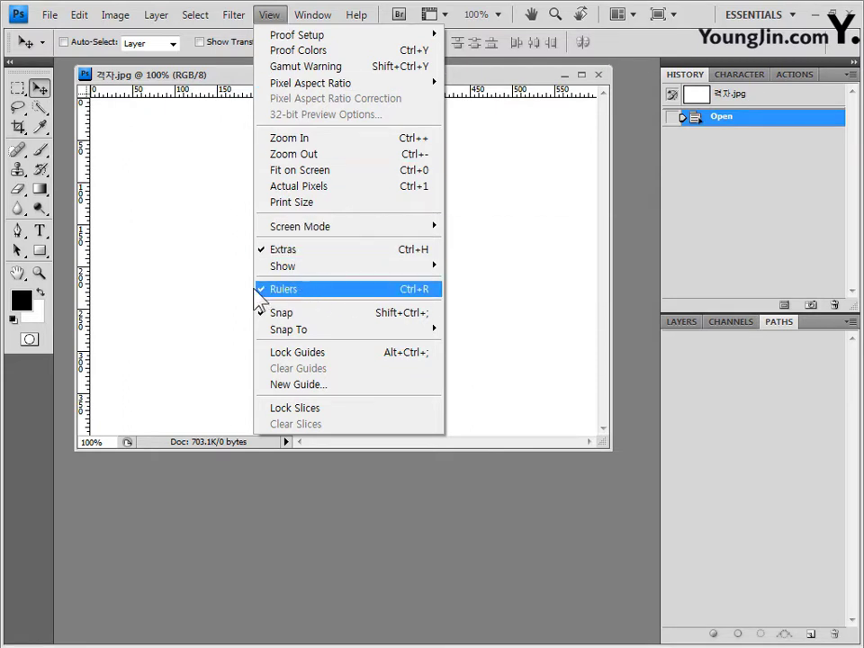
pyautogui.click(428, 288)
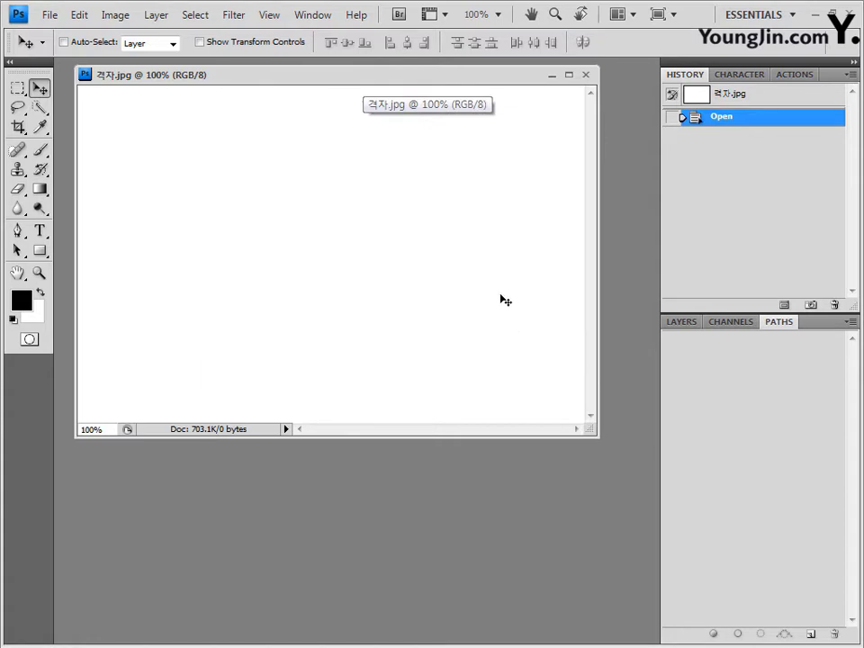
pyautogui.hotkey('ctrl', 'r')
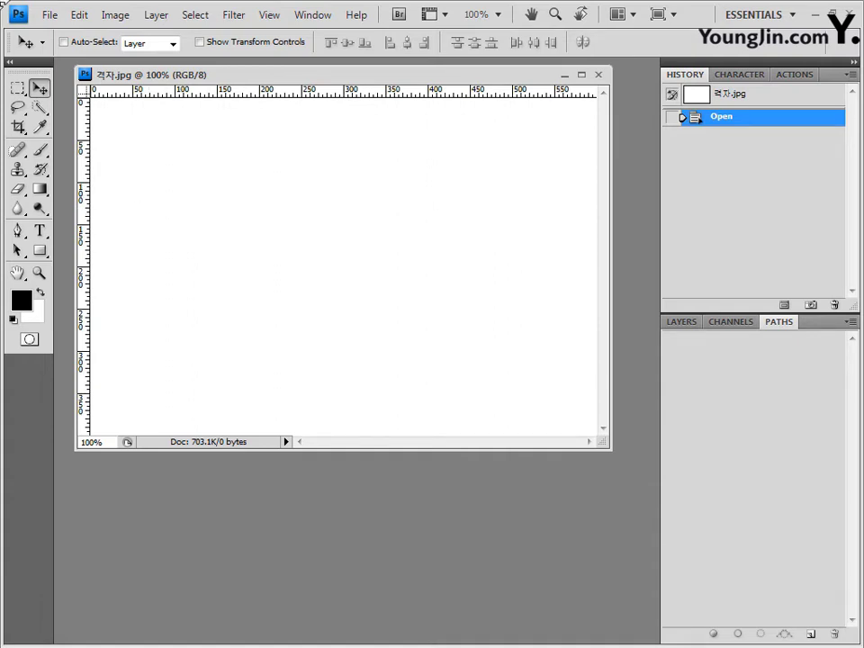
# In the Guides, Grid & Slices preferences, set a gridline every 100 pixels with 1 subdivision.
pyautogui.click(79, 15)
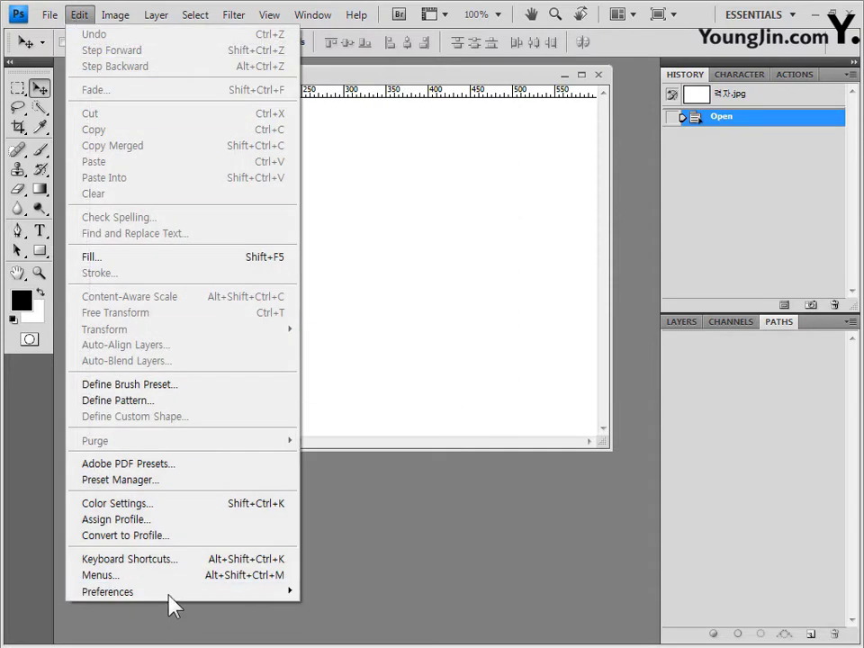
pyautogui.moveTo(192, 598)
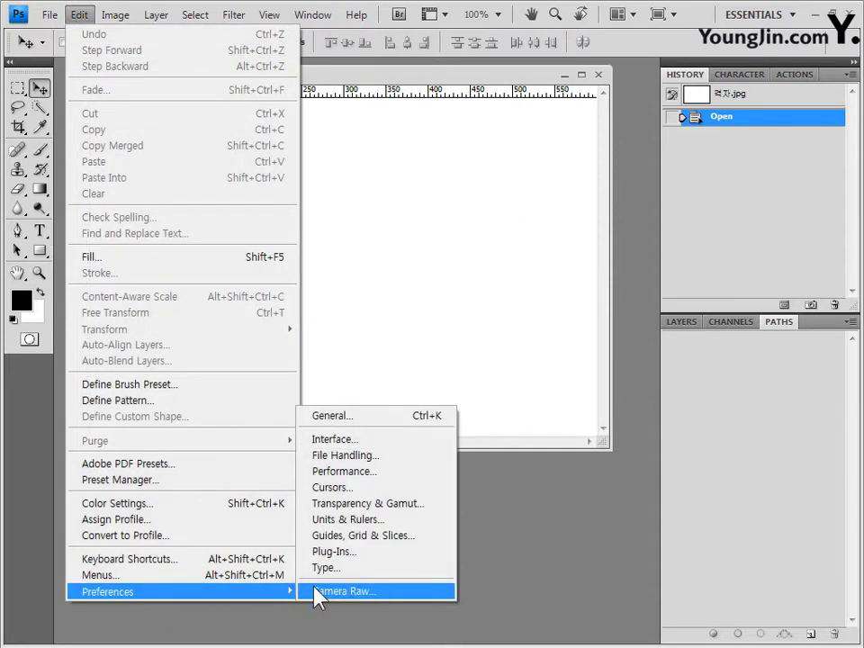
pyautogui.click(425, 544)
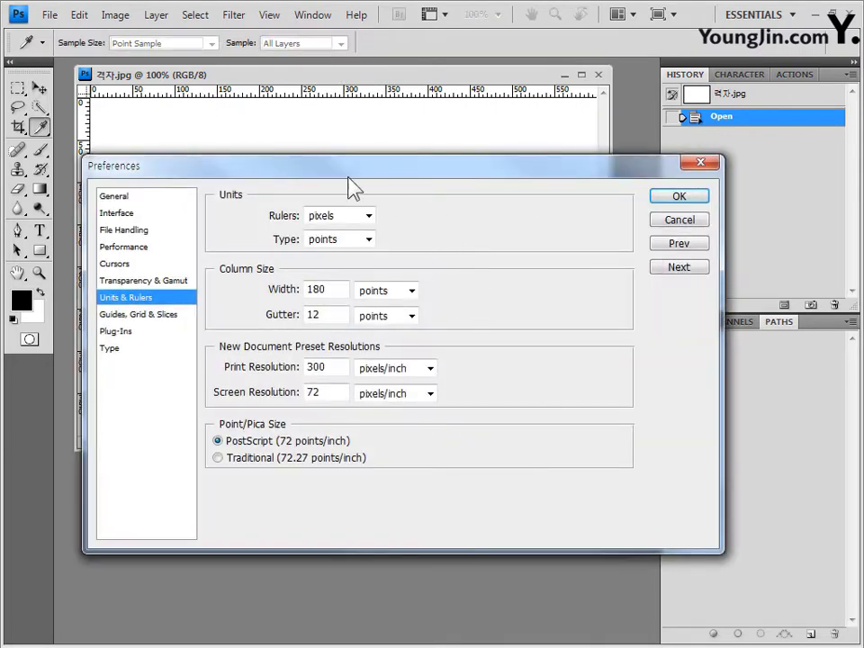
pyautogui.click(163, 311)
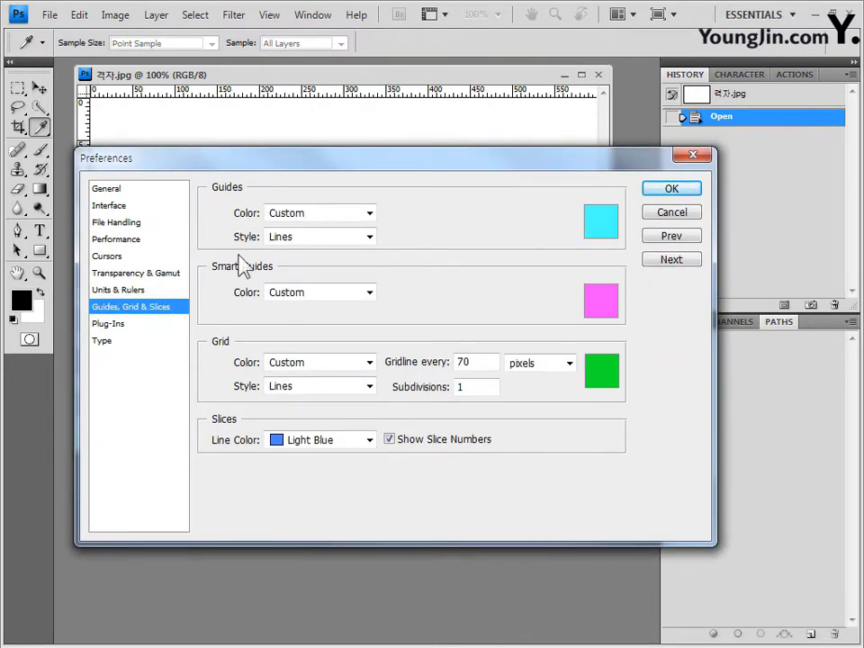
pyautogui.doubleClick(479, 366)
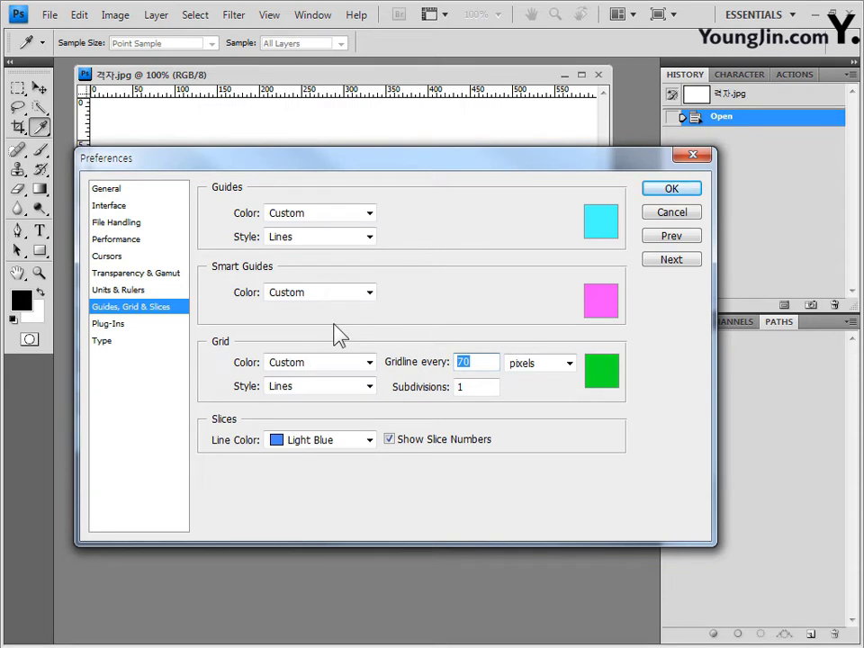
pyautogui.write('100')
pyautogui.click(569, 363)
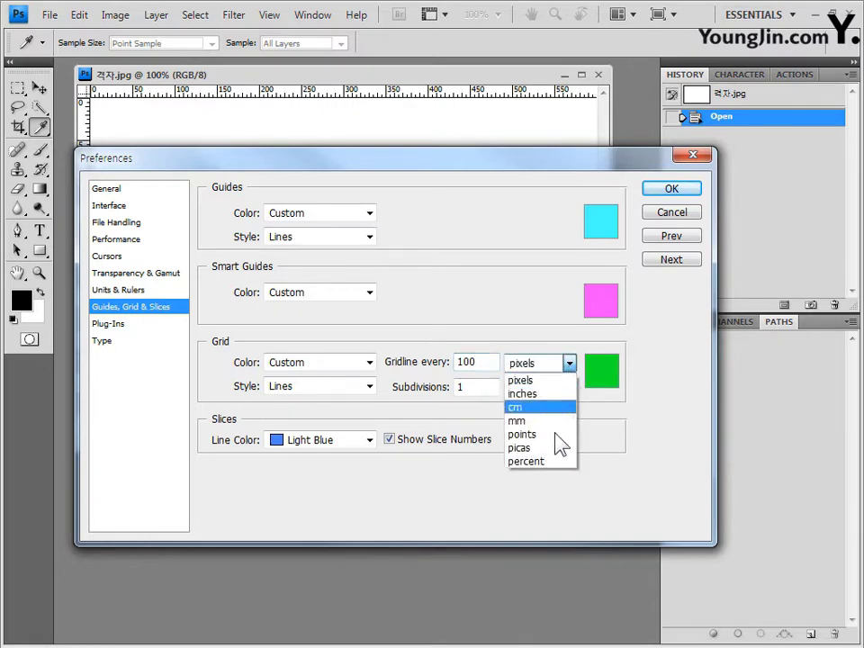
pyautogui.click(556, 381)
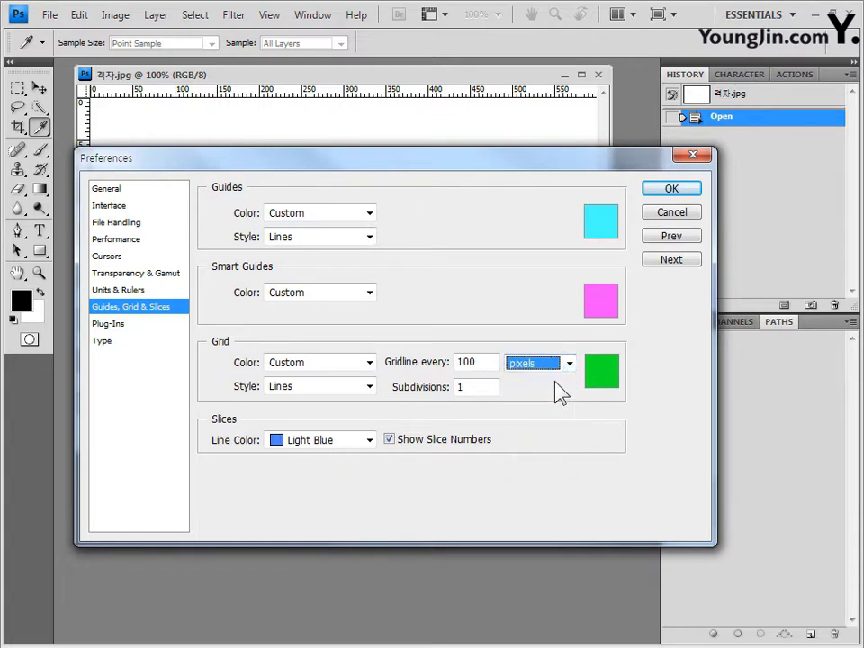
pyautogui.click(471, 391)
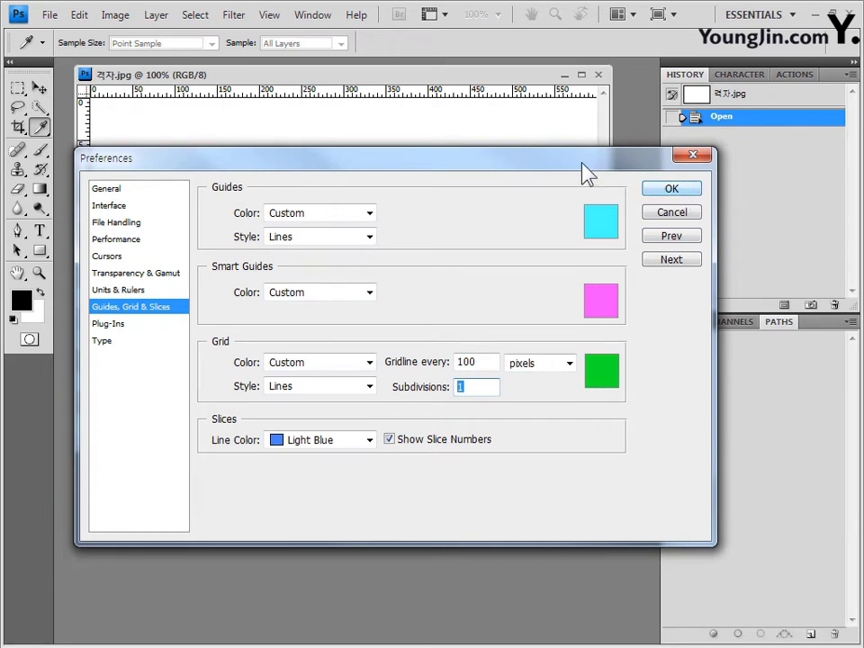
# Set the grid color to cyan (#26e3ea) and apply the preferences.
pyautogui.moveTo(587, 173); pyautogui.dragTo(592, 202)
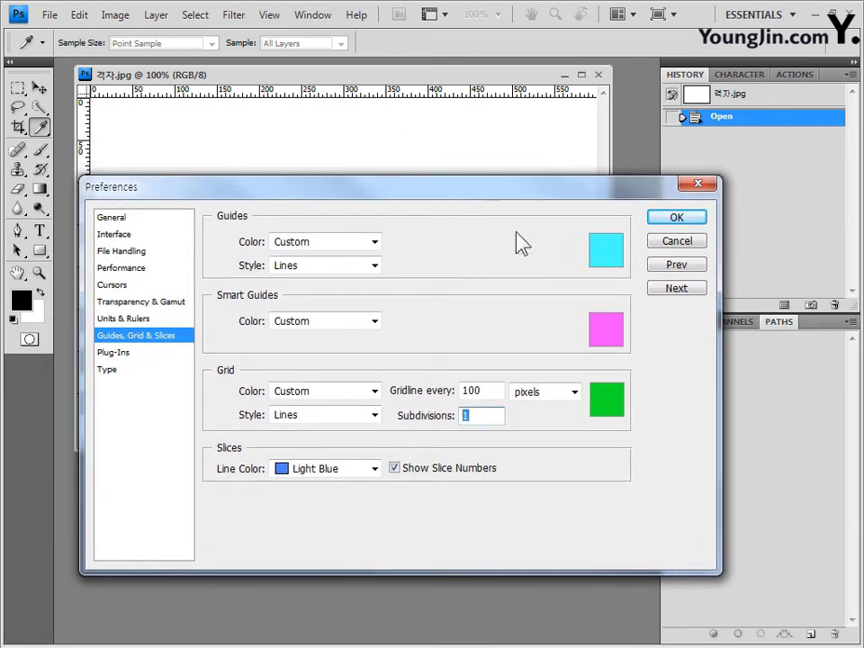
pyautogui.click(609, 403)
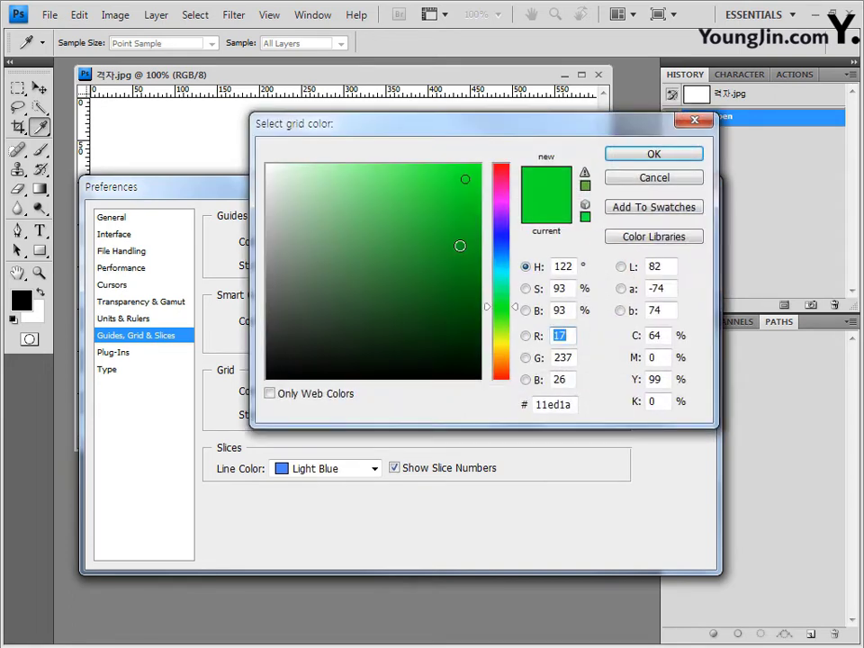
pyautogui.click(506, 271)
pyautogui.click(447, 182)
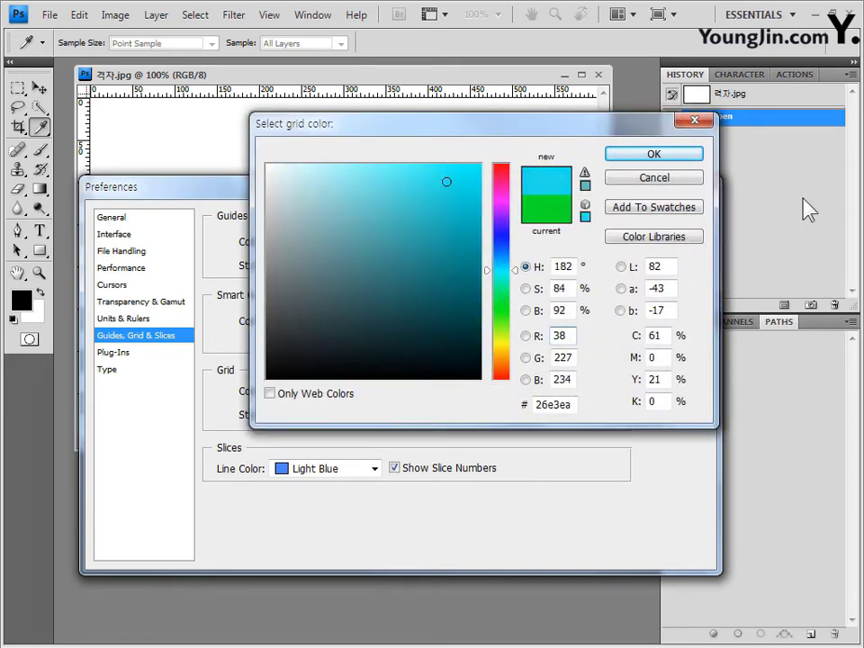
pyautogui.click(674, 159)
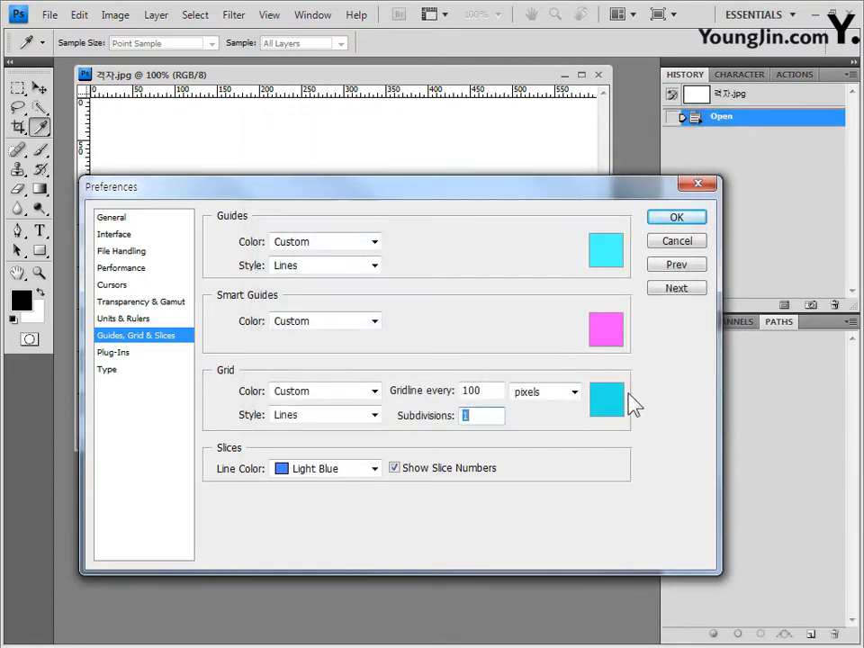
pyautogui.click(699, 221)
pyautogui.press('v')
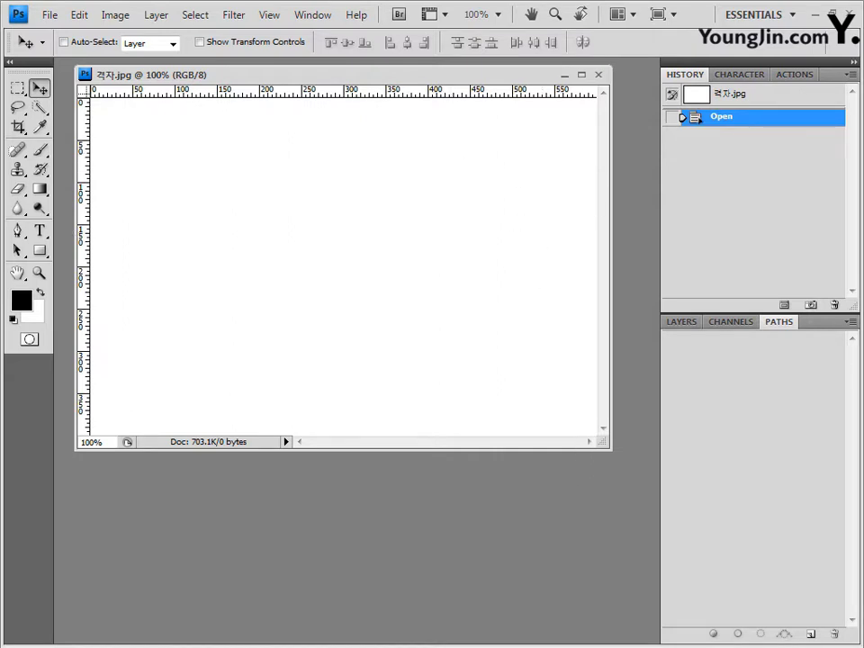
# Display the grid over the 격자.jpg image.
pyautogui.click(279, 20)
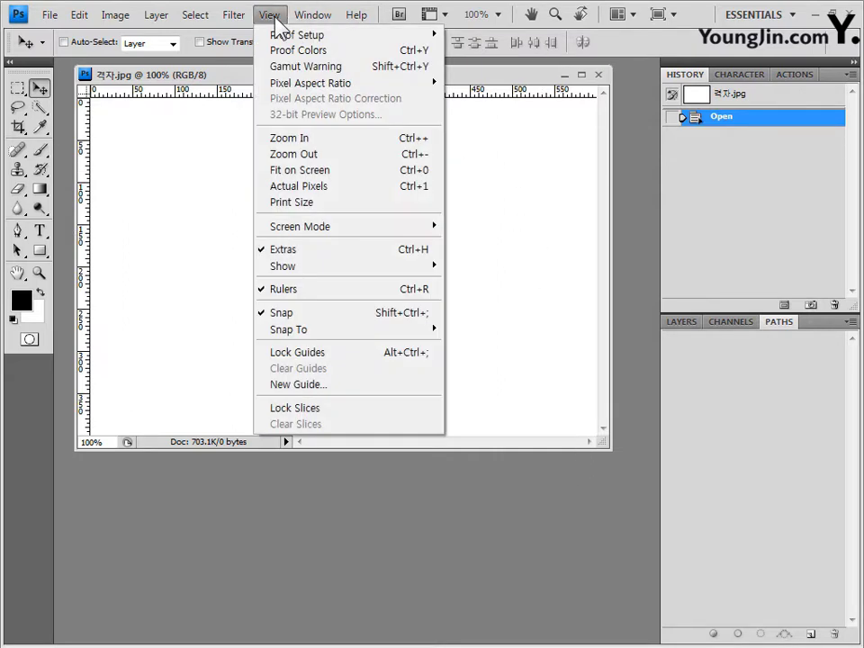
pyautogui.moveTo(425, 272)
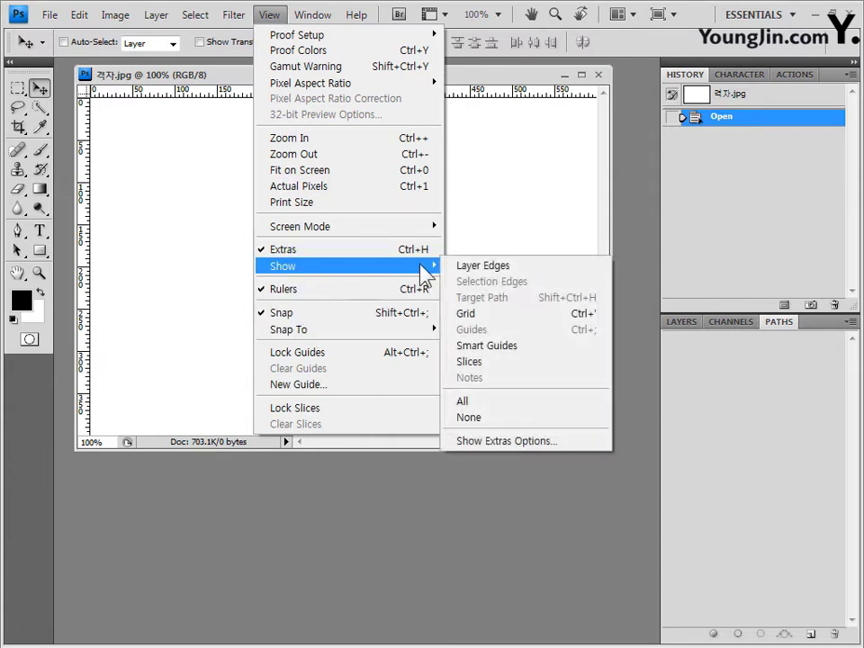
pyautogui.click(591, 326)
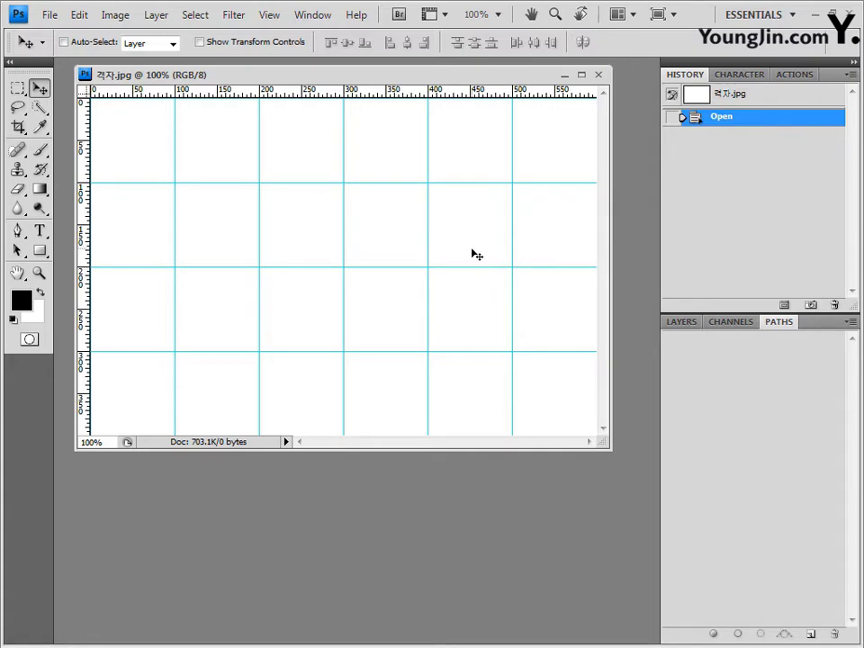
# Hide the grid and show it again.
pyautogui.click(270, 16)
pyautogui.moveTo(288, 266)
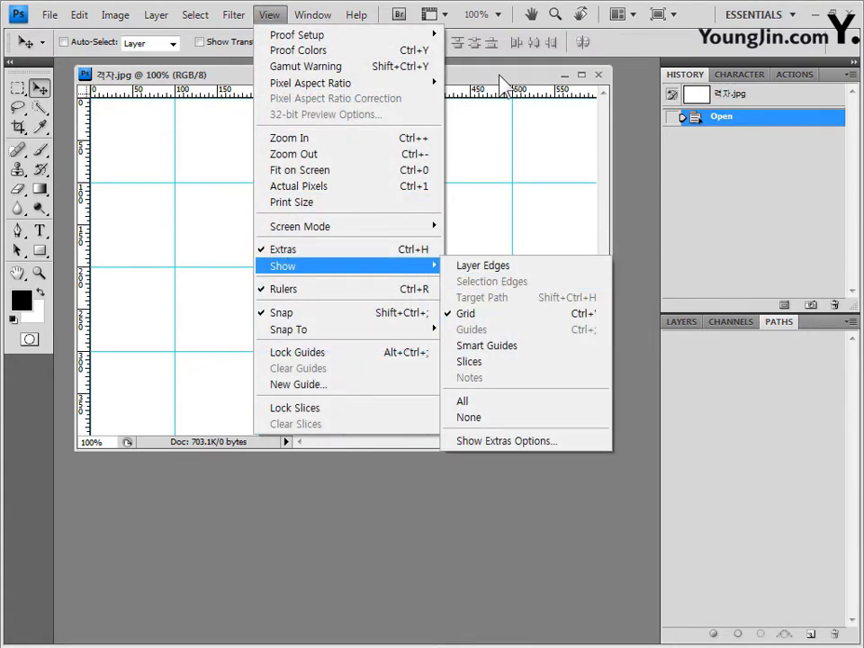
pyautogui.press('Escape')
pyautogui.hotkey('ctrl', "'")
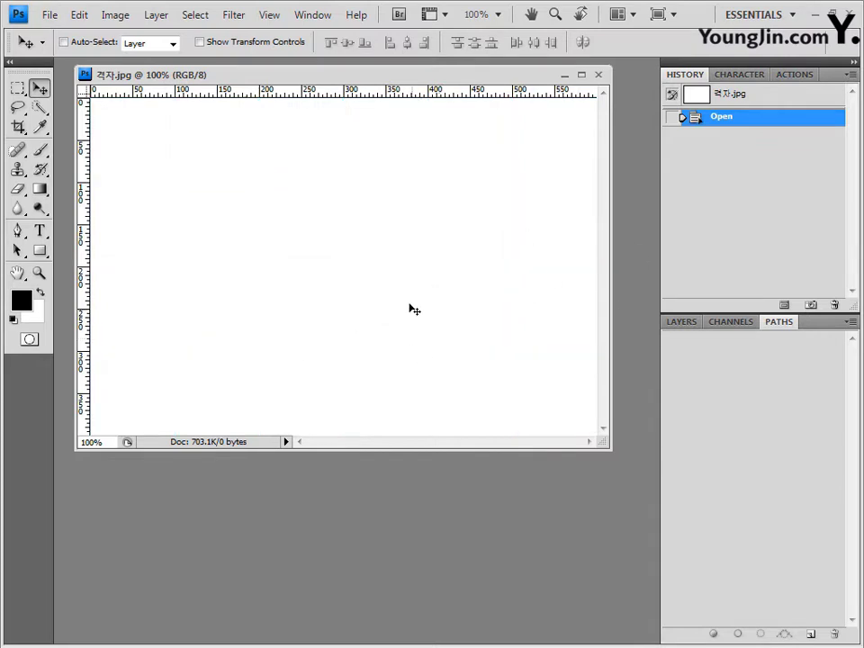
pyautogui.hotkey('ctrl', "'")
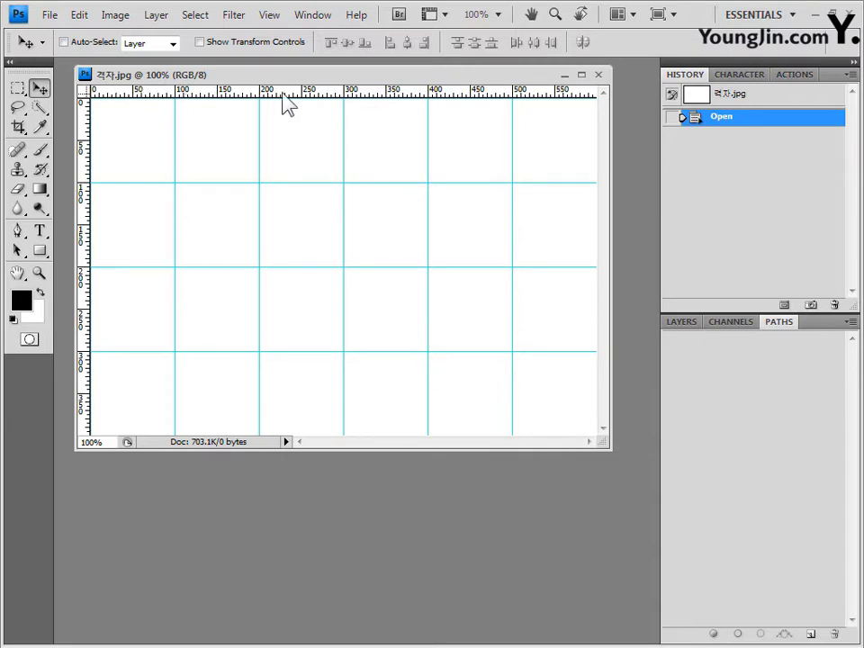
# Switch the ruler units to inches and back to pixels.
pyautogui.rightClick(123, 91)
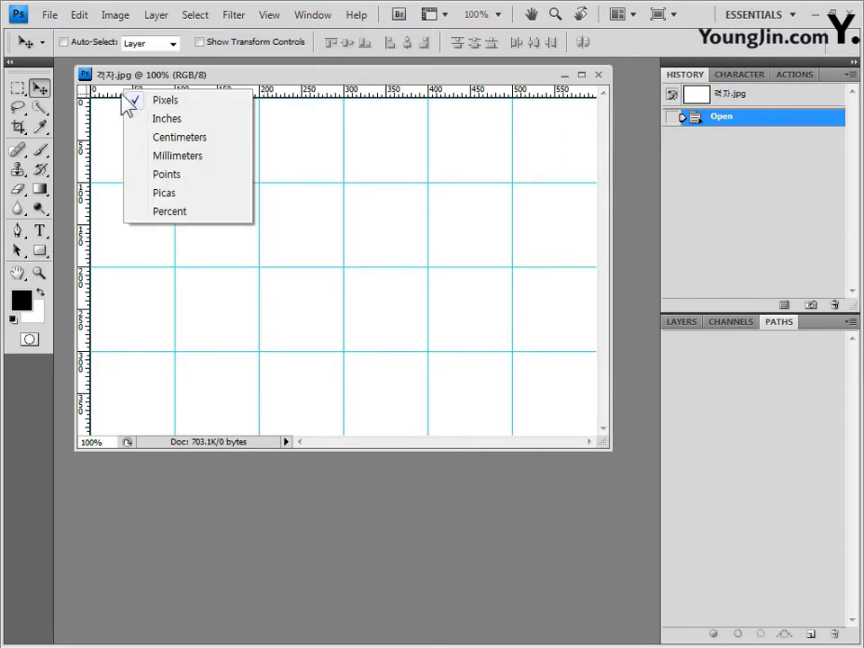
pyautogui.rightClick(105, 91)
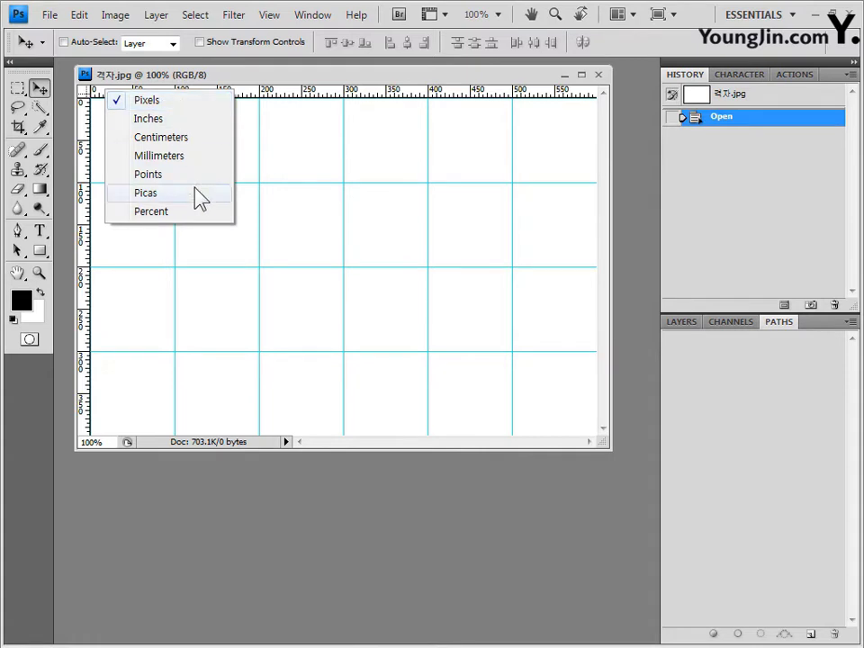
pyautogui.click(180, 118)
pyautogui.rightClick(138, 90)
pyautogui.click(204, 106)
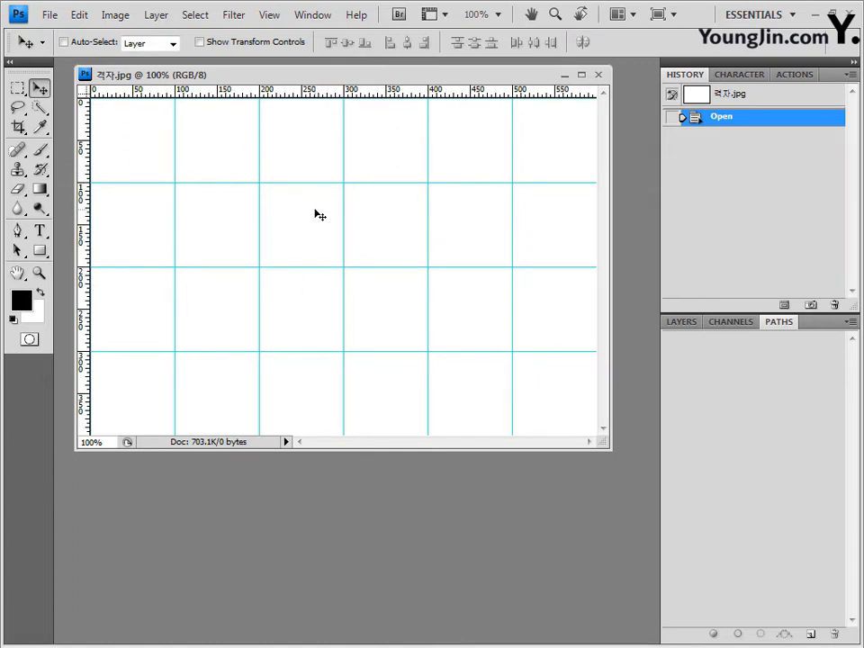
# Hide the grid and place vertical guides at 100 and 200 pixels.
pyautogui.hotkey('ctrl', ';')
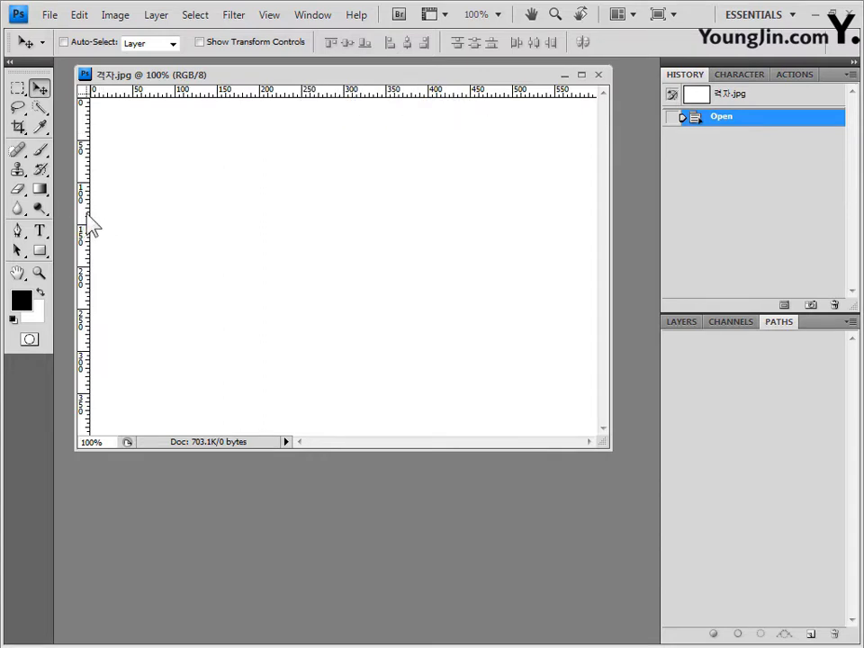
pyautogui.moveTo(88, 216); pyautogui.dragTo(175, 212)
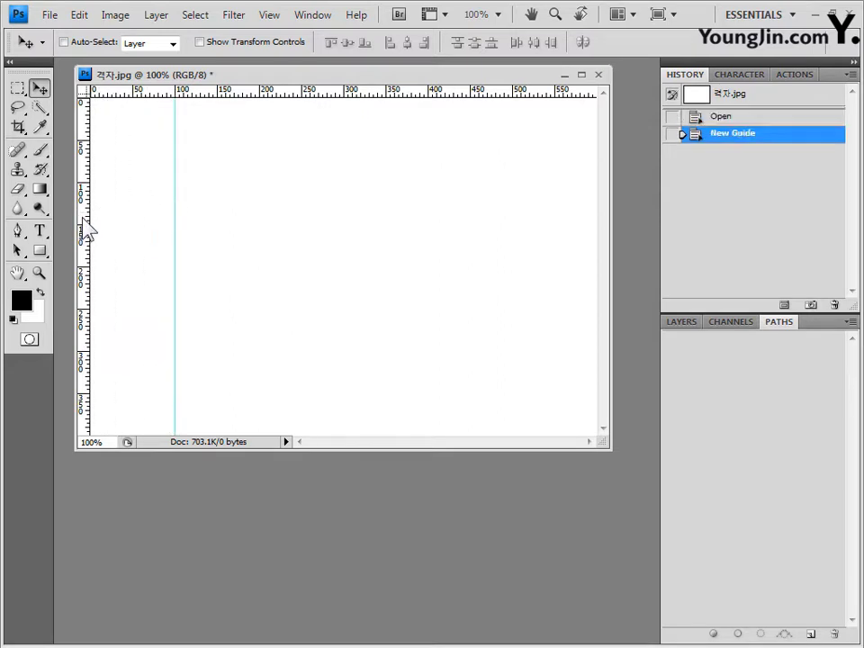
pyautogui.moveTo(84, 226); pyautogui.dragTo(259, 219)
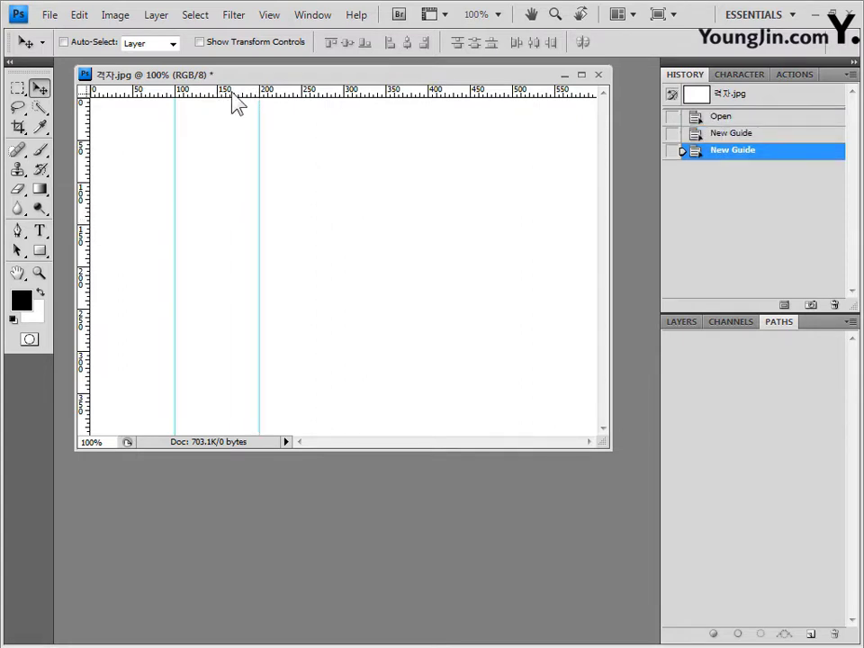
# Place a horizontal guide at 100 pixels and another vertical guide at about 90 pixels on the image.
pyautogui.moveTo(231, 96); pyautogui.dragTo(253, 183)
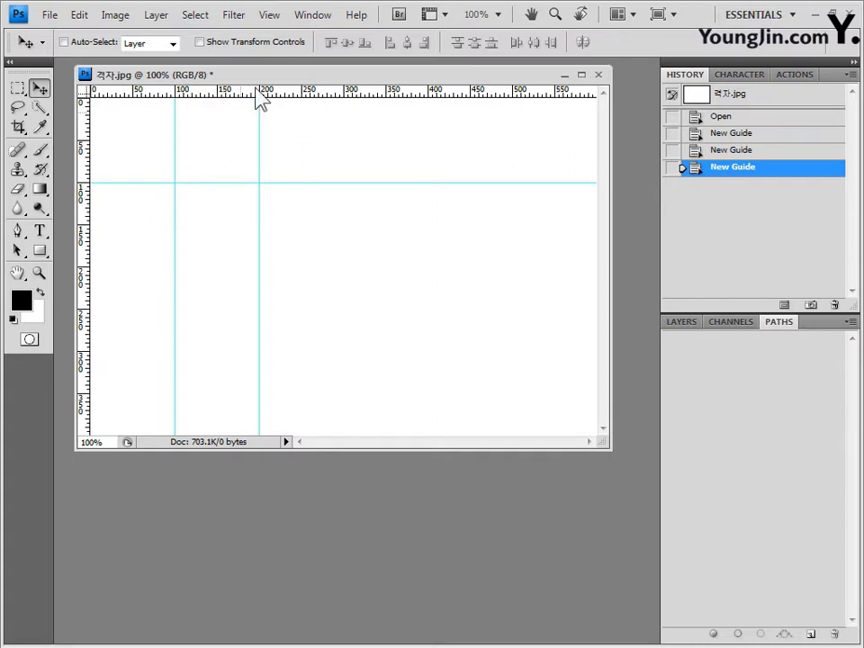
pyautogui.click(272, 16)
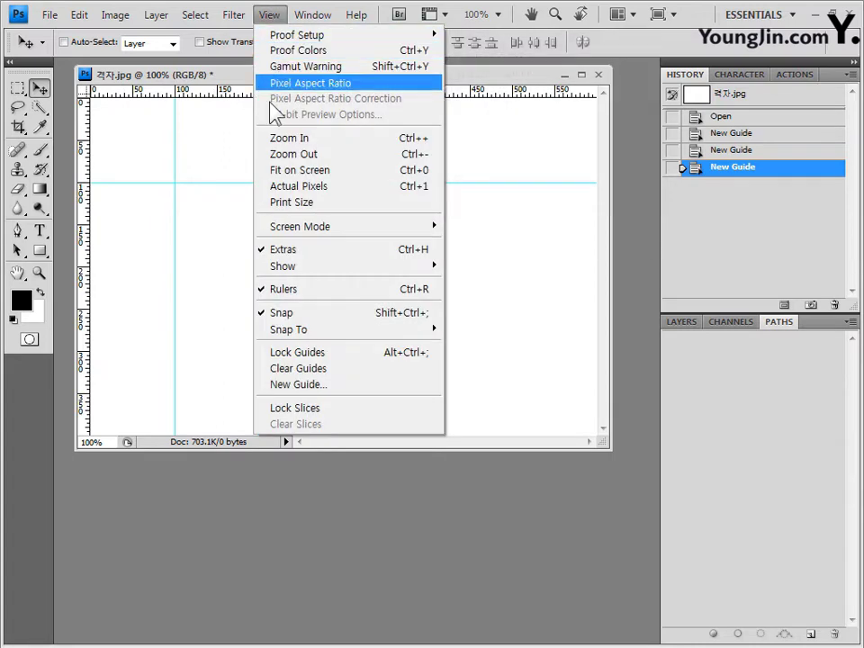
pyautogui.click(294, 313)
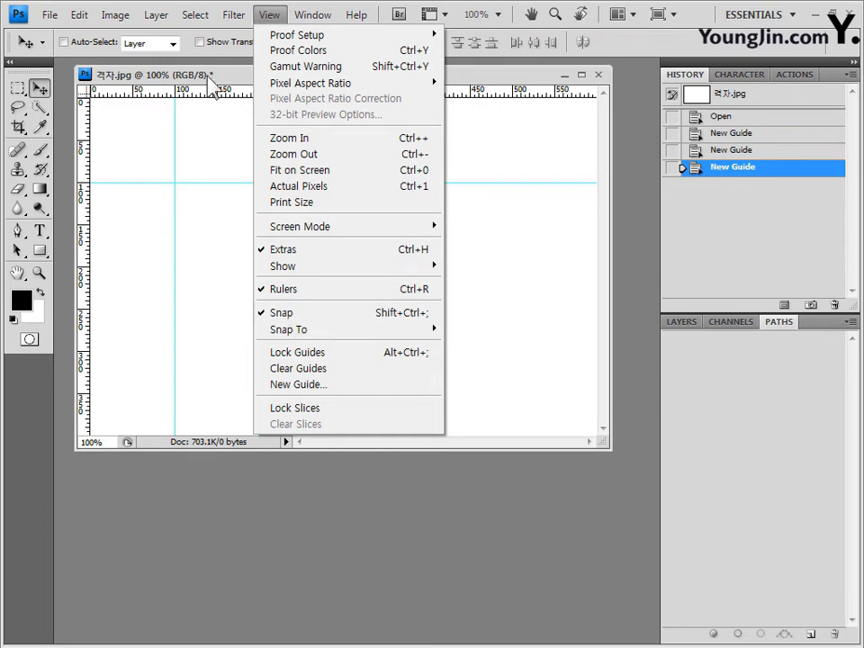
pyautogui.moveTo(101, 166); pyautogui.dragTo(167, 155)
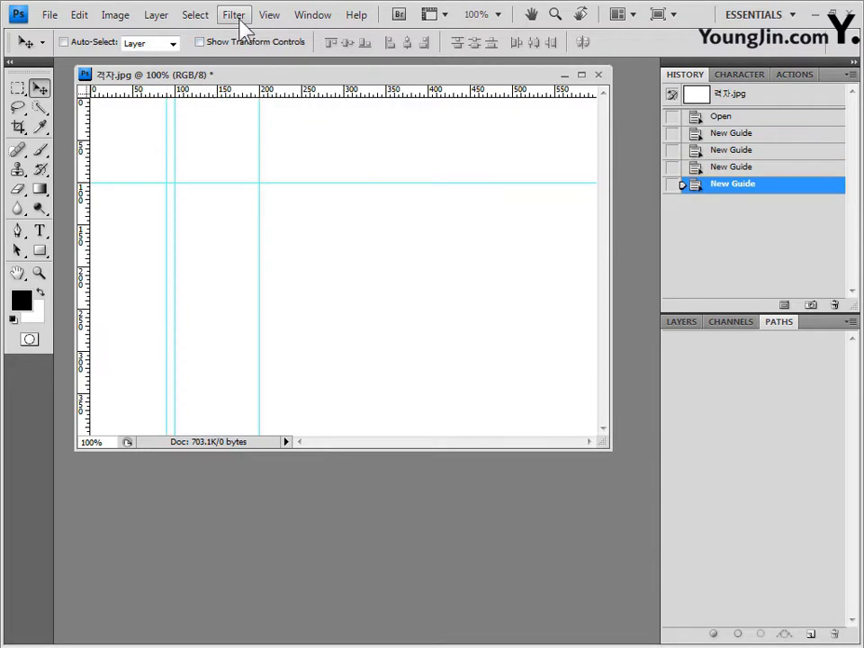
# Place a vertical guide at about 130 pixels with Snap switched off, and turn Snap back on.
pyautogui.click(270, 14)
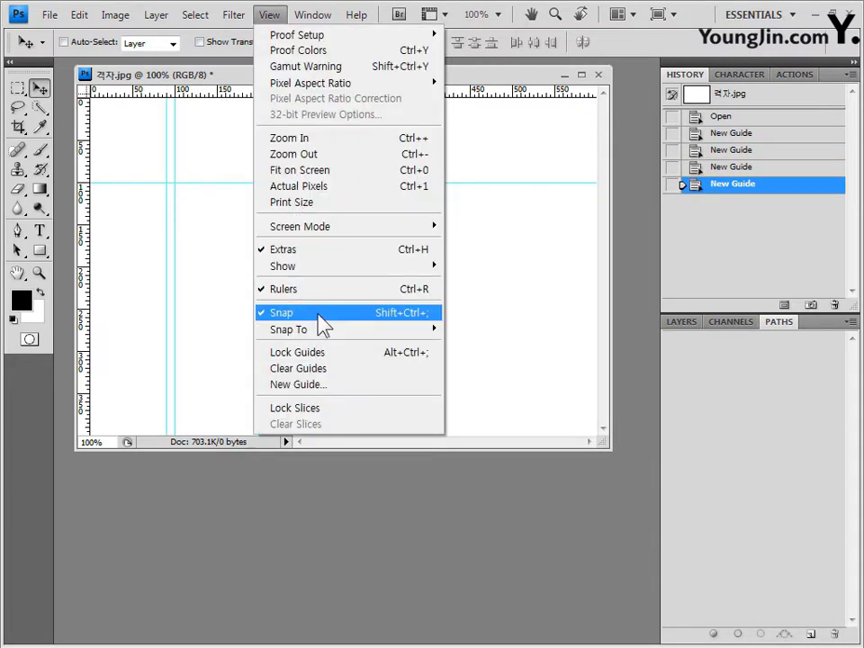
pyautogui.click(318, 316)
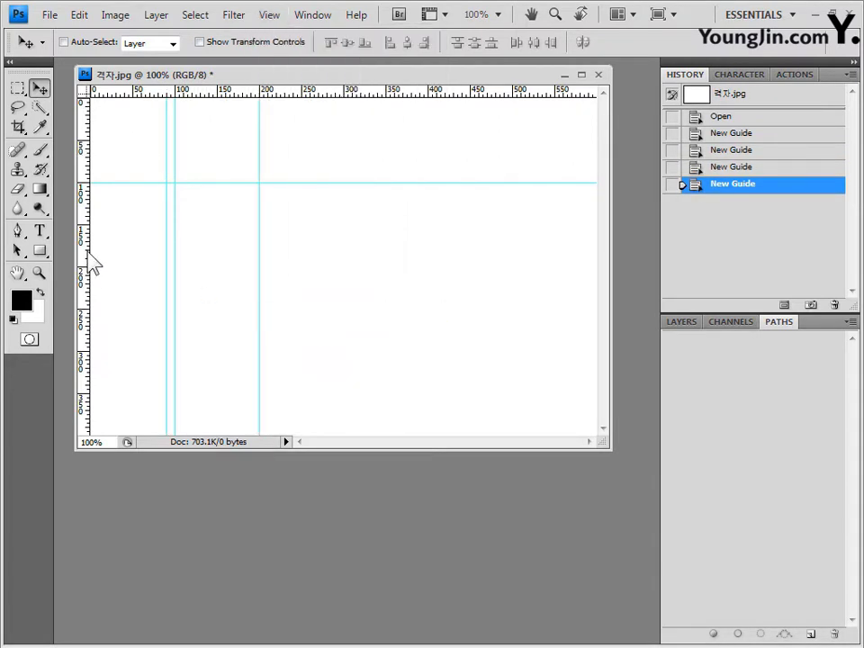
pyautogui.moveTo(88, 252); pyautogui.dragTo(201, 238)
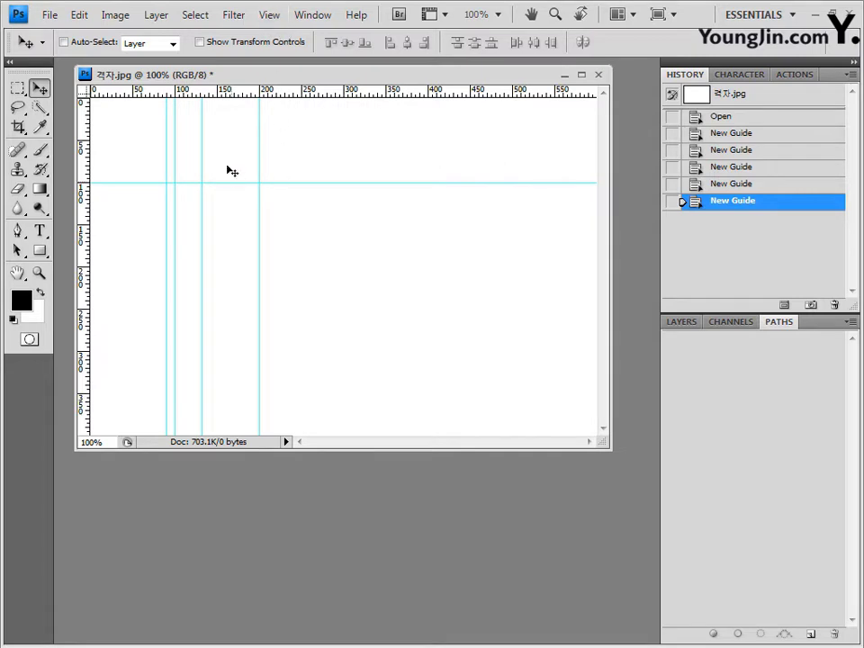
pyautogui.click(282, 20)
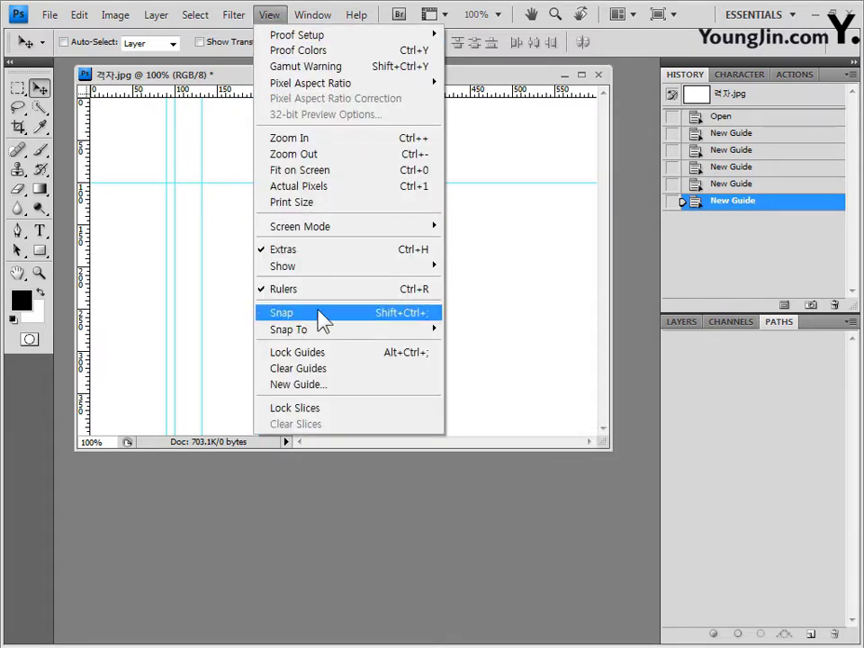
pyautogui.click(318, 313)
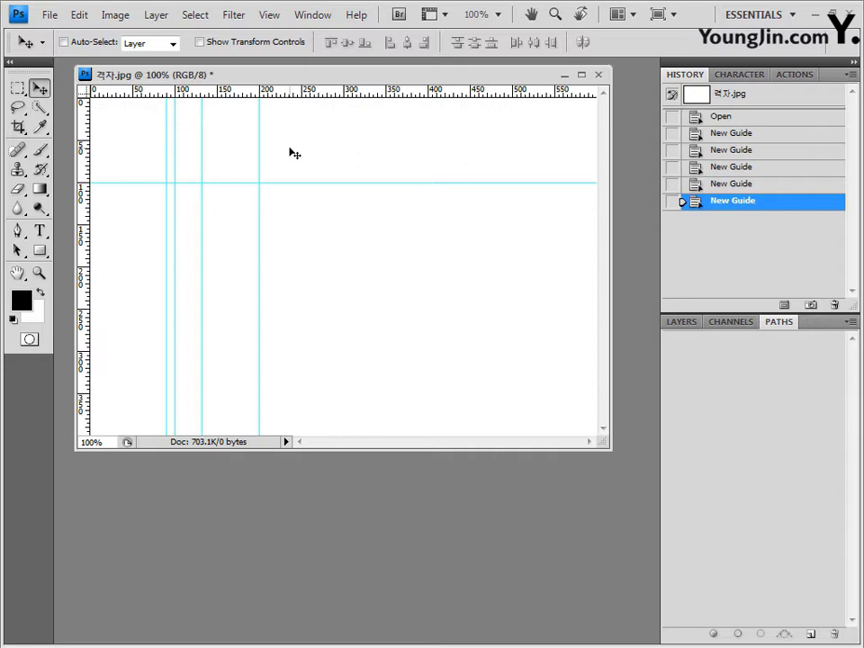
# Toggle the grid over the image on and off several times.
pyautogui.hotkey('ctrl', "'")
pyautogui.hotkey('ctrl', "'")
pyautogui.hotkey('ctrl', "'")
pyautogui.hotkey('ctrl', "'")
pyautogui.hotkey('ctrl', "'")
pyautogui.hotkey('ctrl', "'")
pyautogui.hotkey('ctrl', "'")
pyautogui.hotkey('ctrl', "'")
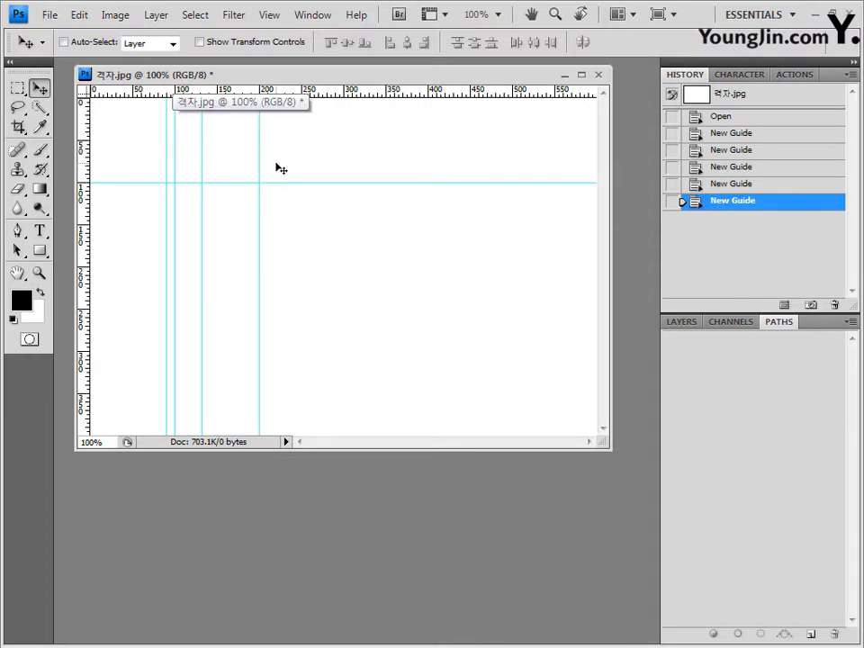
# Hide the guides and display them again together with the grid.
pyautogui.hotkey('ctrl', ';')
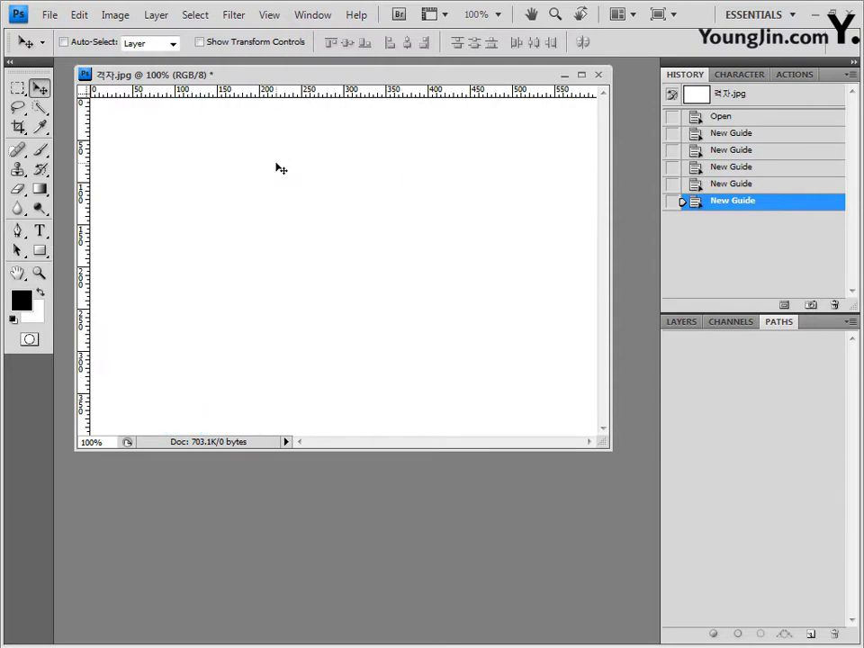
pyautogui.hotkey('ctrl', ';')
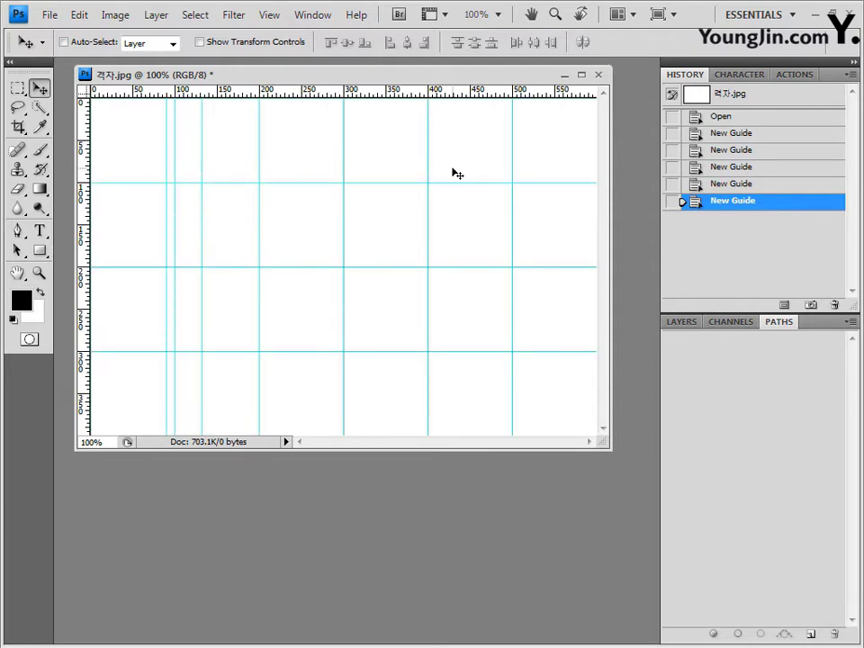
pyautogui.hotkey('ctrl', ';')
pyautogui.hotkey('ctrl', ';')
# Draw a rectangular selection of about 110 by 130 pixels near the image's centre, and hide and redisplay all extras twice.
pyautogui.click(18, 87)
pyautogui.moveTo(303, 159); pyautogui.dragTo(398, 265)
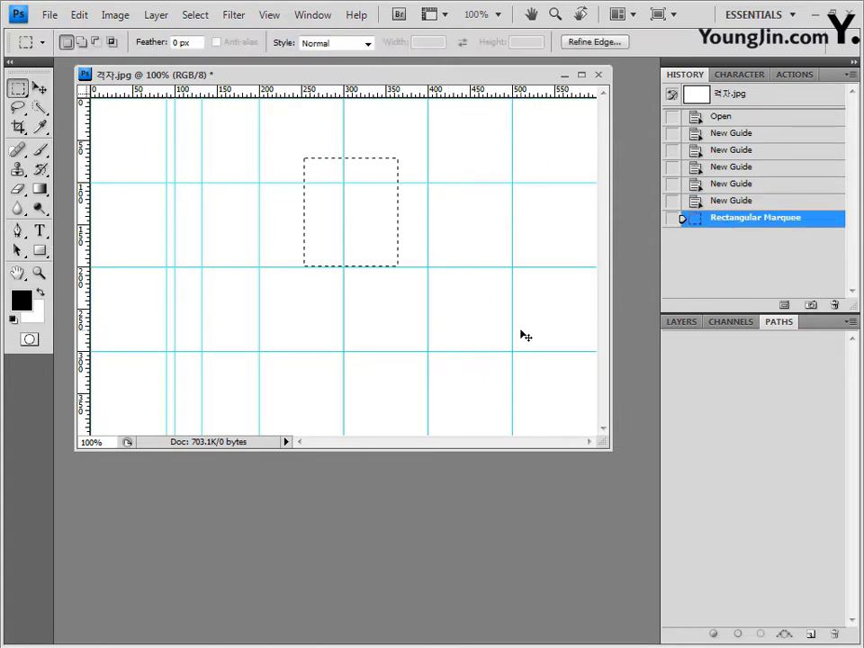
pyautogui.hotkey('ctrl', 'h')
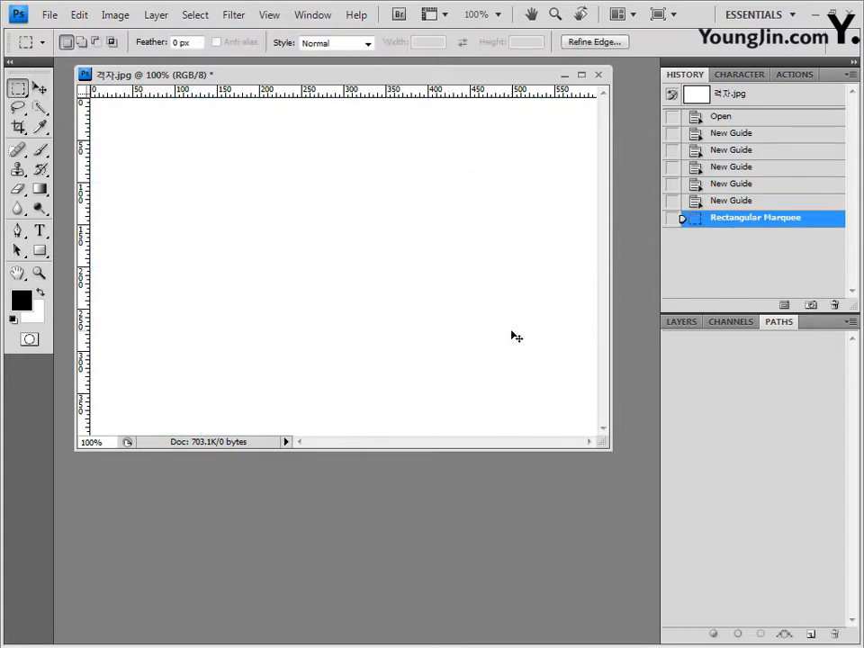
pyautogui.hotkey('ctrl', 'h')
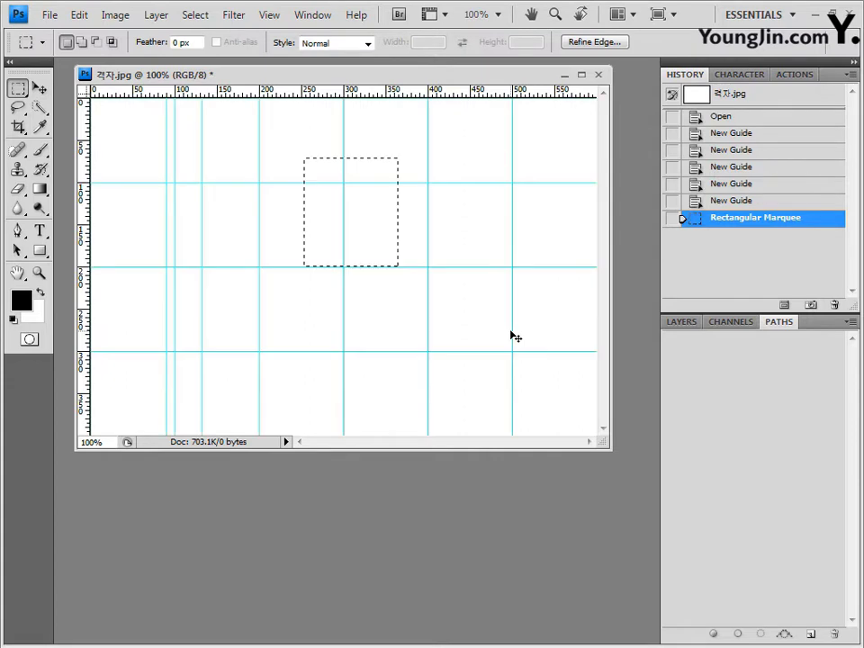
pyautogui.hotkey('ctrl', 'h')
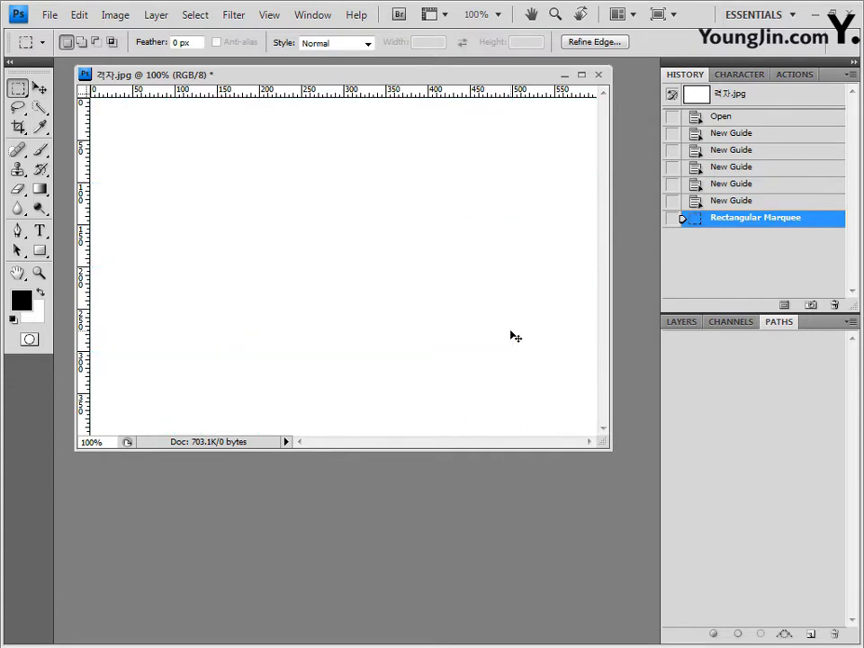
pyautogui.hotkey('ctrl', 'h')
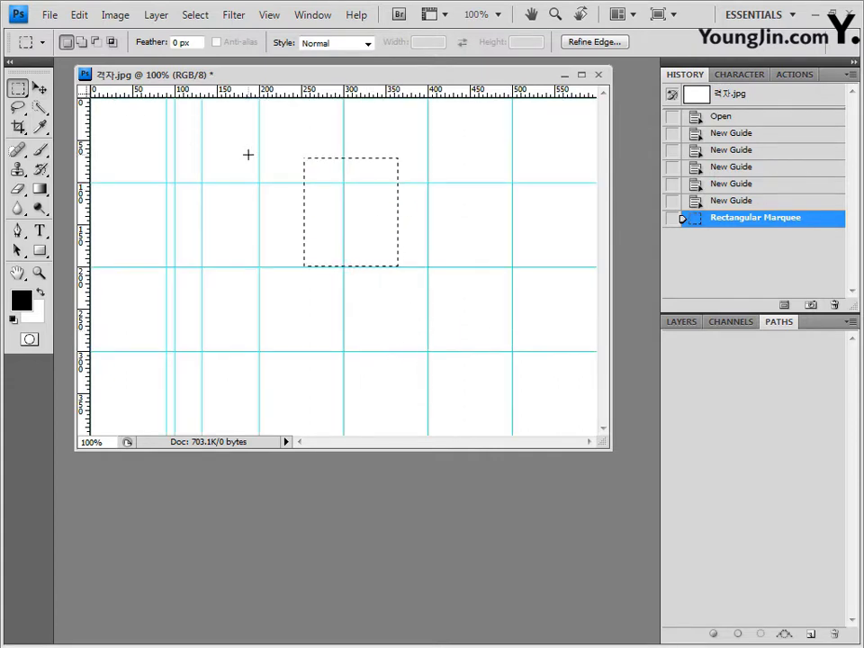
pyautogui.click(270, 16)
pyautogui.moveTo(365, 275)
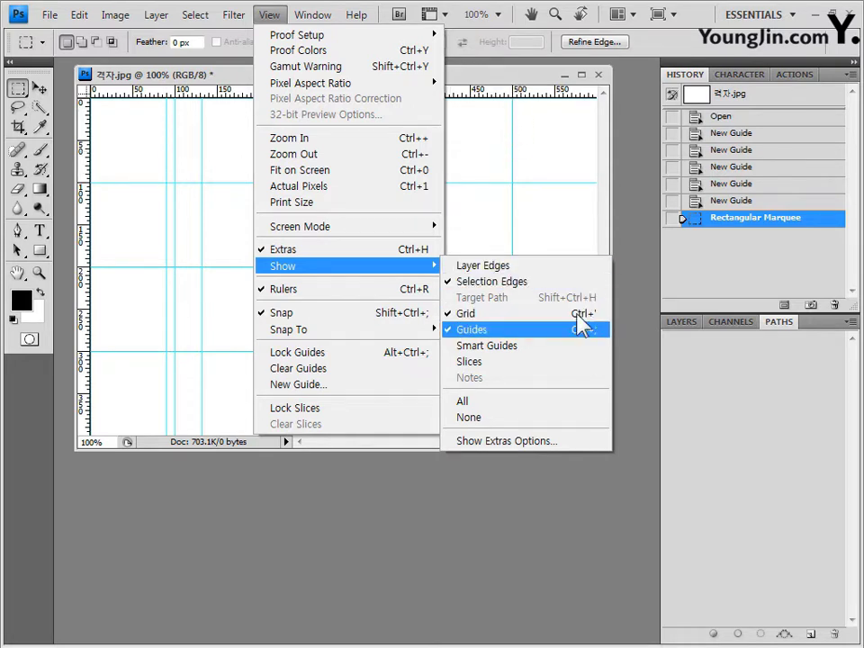
pyautogui.click(529, 90)
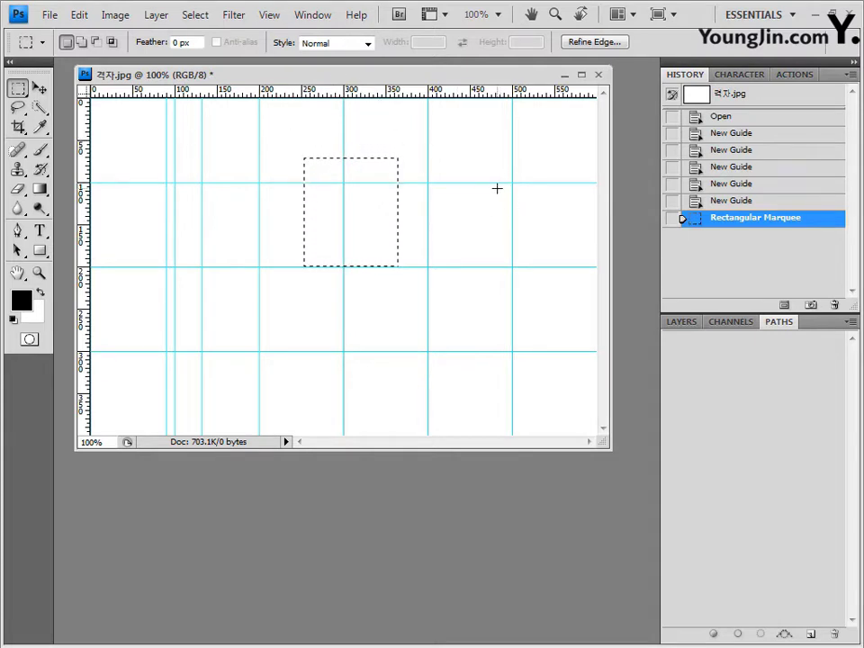
pyautogui.click(599, 75)
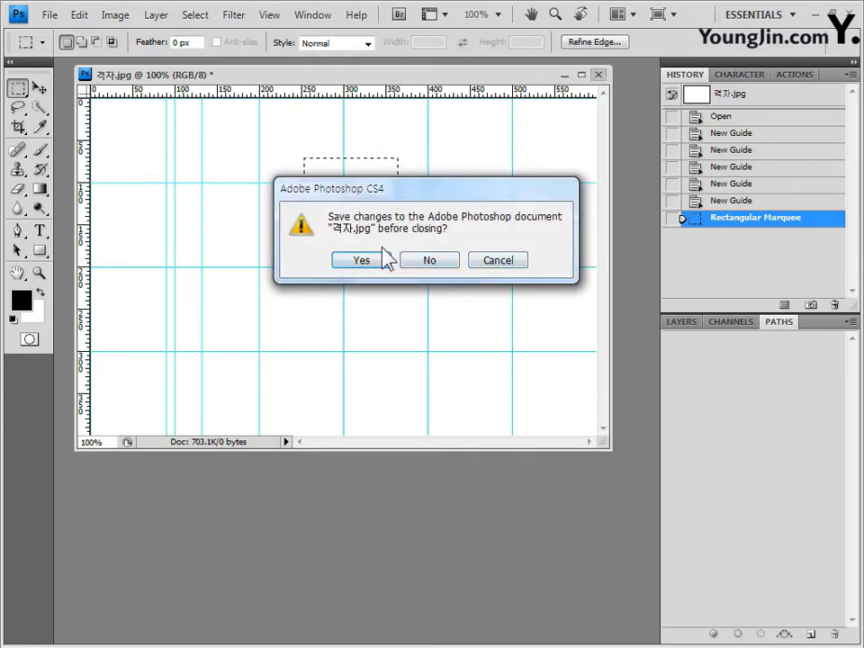
pyautogui.click(509, 264)
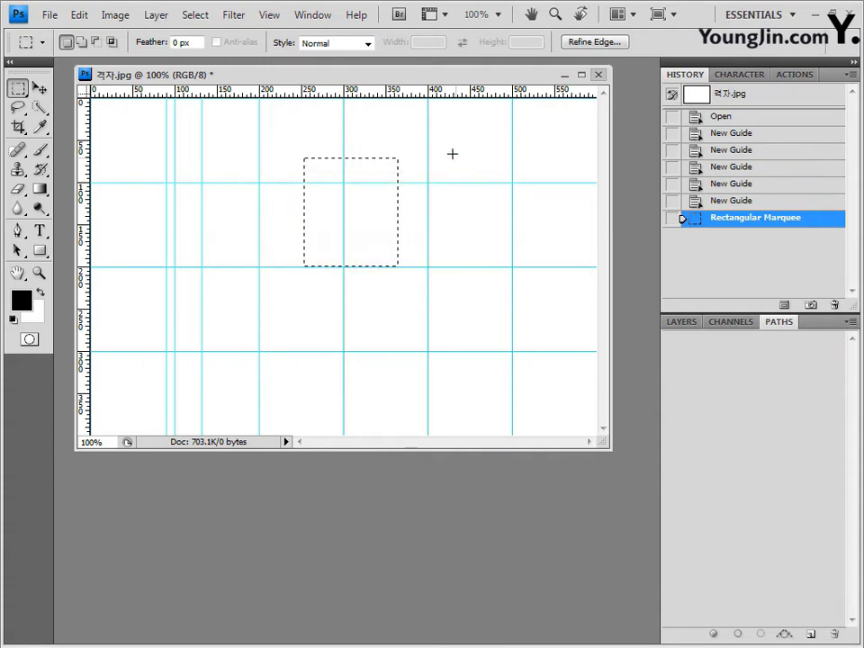
pyautogui.click(50, 15)
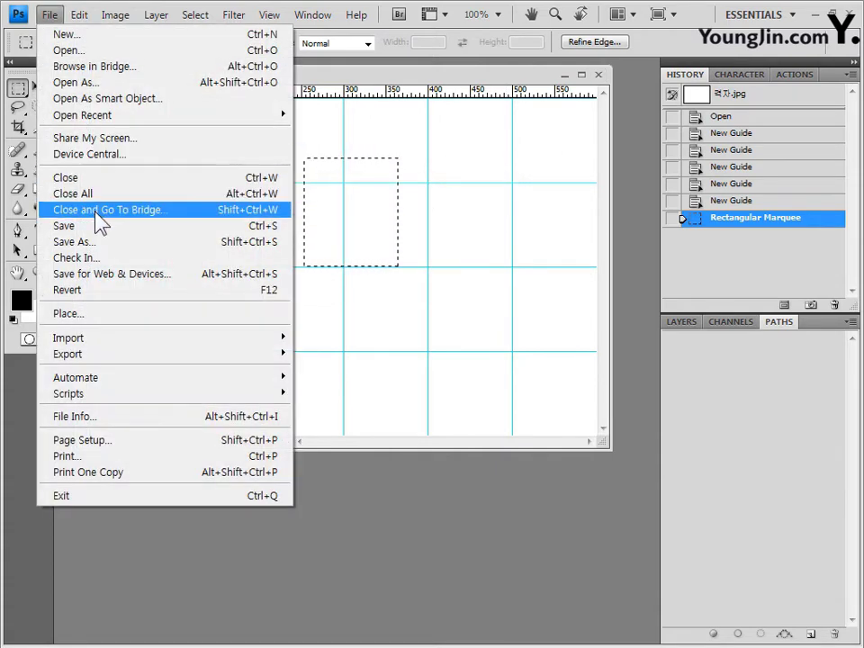
pyautogui.click(424, 100)
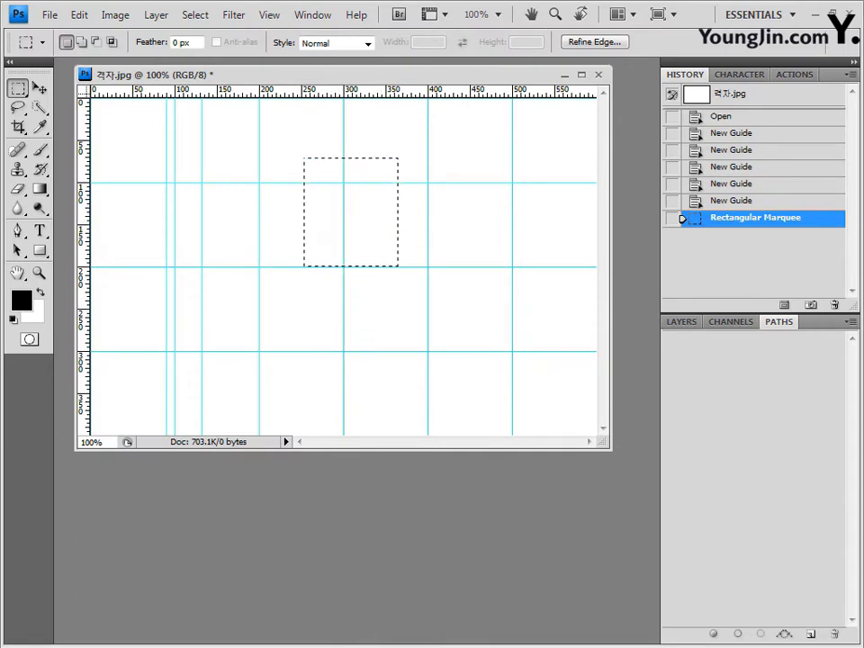
pyautogui.hotkey('alt', 'Tab')
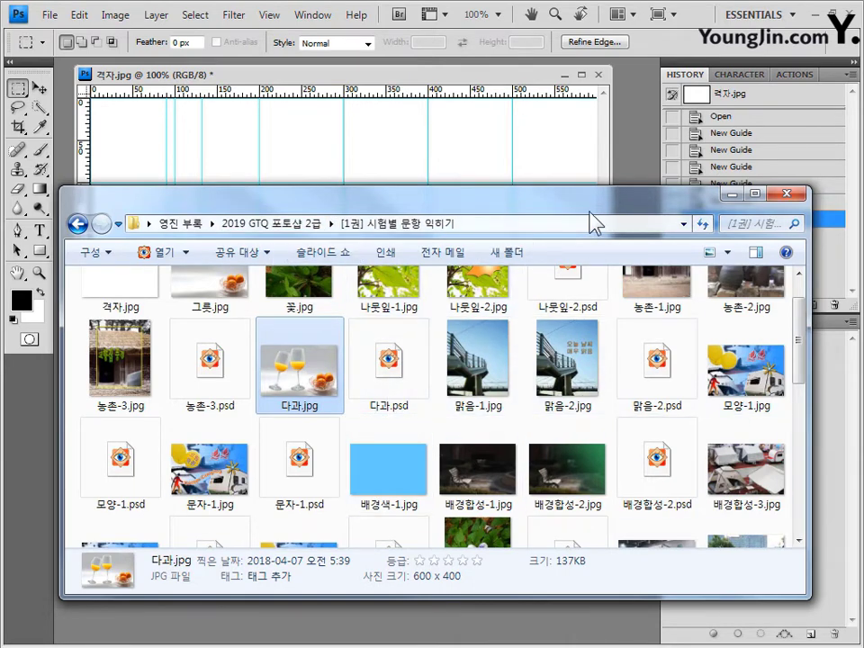
pyautogui.moveTo(592, 208); pyautogui.dragTo(599, 211)
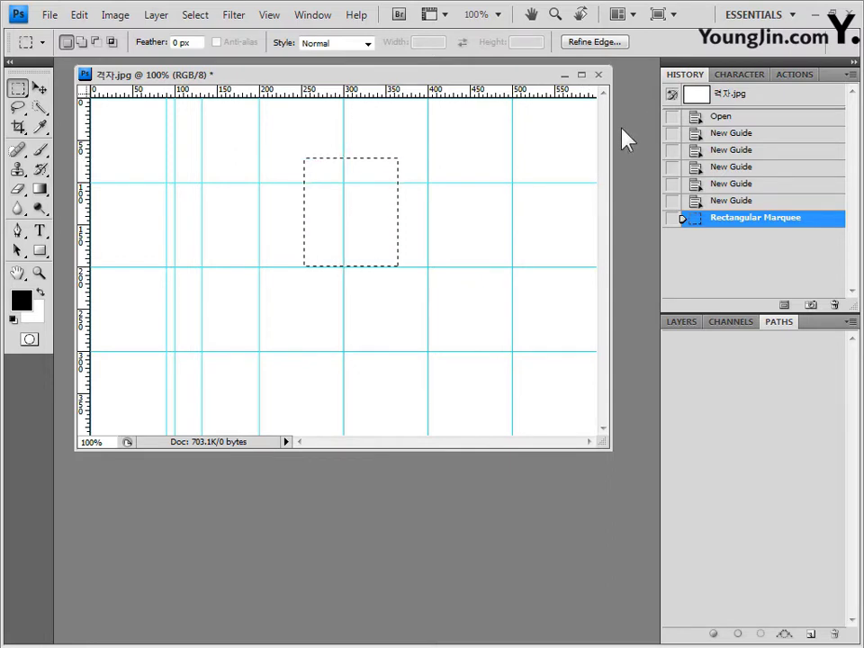
# Close 격자.jpg without saving the changes and show the Layers panel.
pyautogui.click(599, 76)
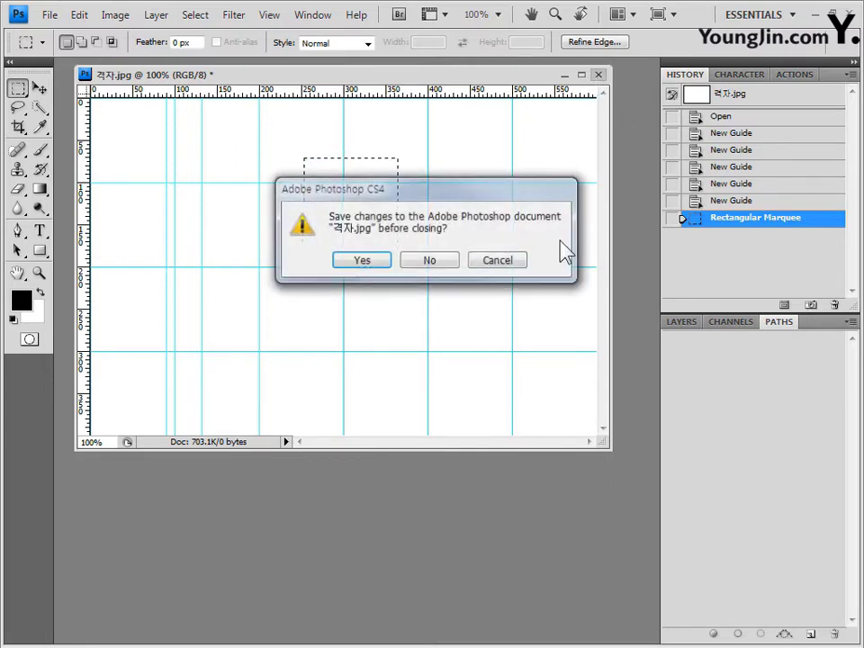
pyautogui.click(446, 267)
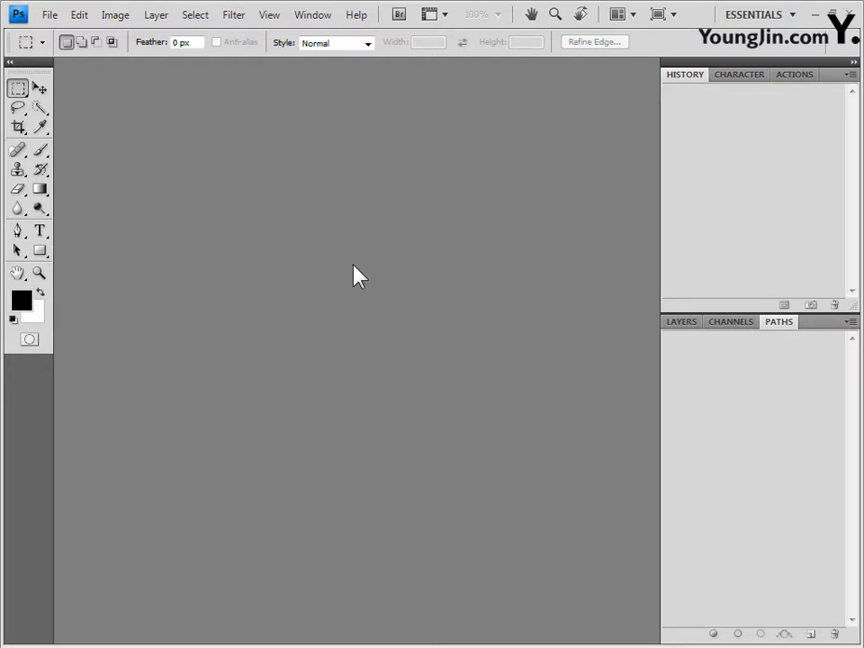
pyautogui.press('F7')
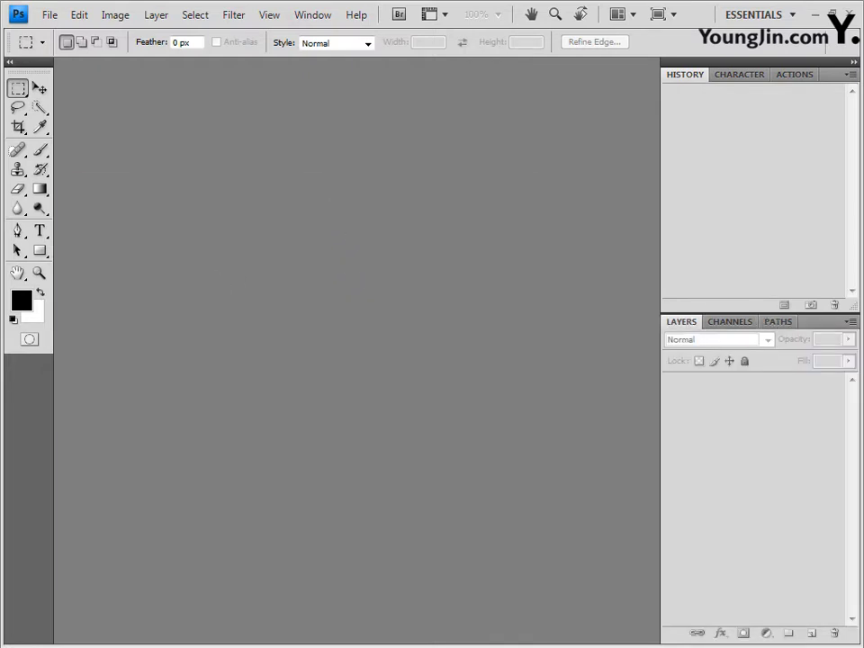
# Open 그릇.jpg and 컵.jpg in Photoshop from the [1권] 시험별 문항 익히기 folder.
pyautogui.hotkey('alt', 'Tab')
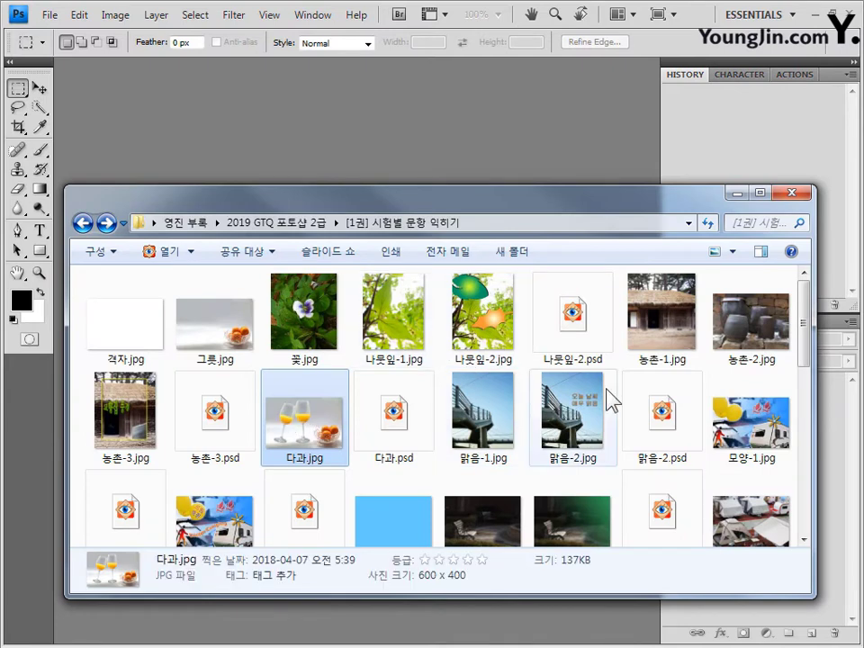
pyautogui.moveTo(329, 112); pyautogui.dragTo(331, 111)
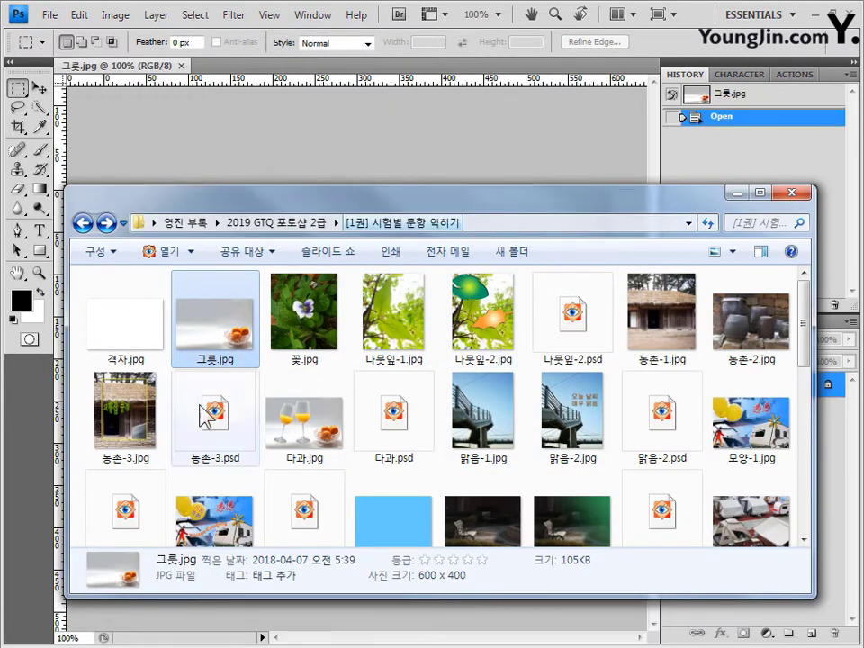
pyautogui.moveTo(806, 331); pyautogui.dragTo(816, 498)
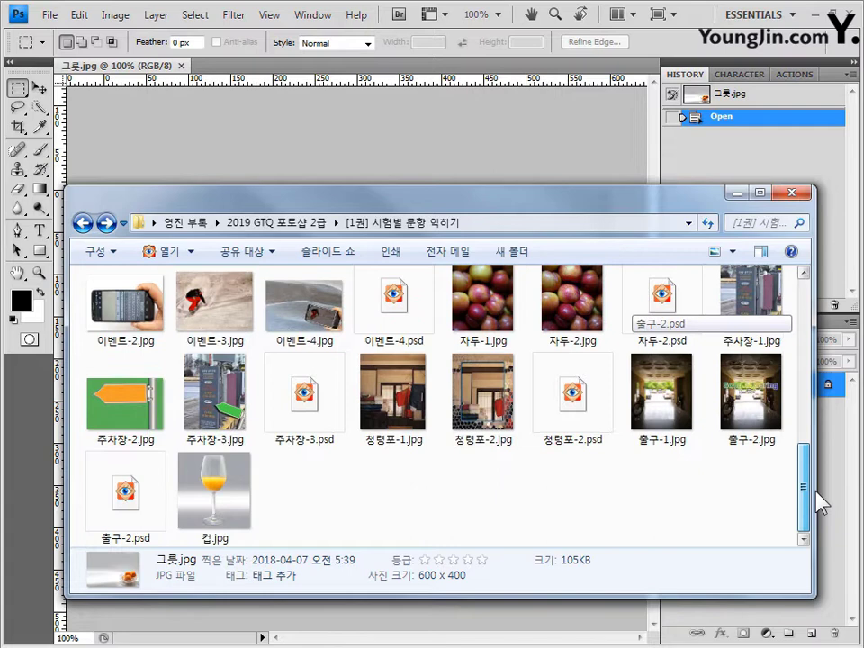
pyautogui.click(205, 492)
pyautogui.moveTo(205, 493); pyautogui.dragTo(380, 38)
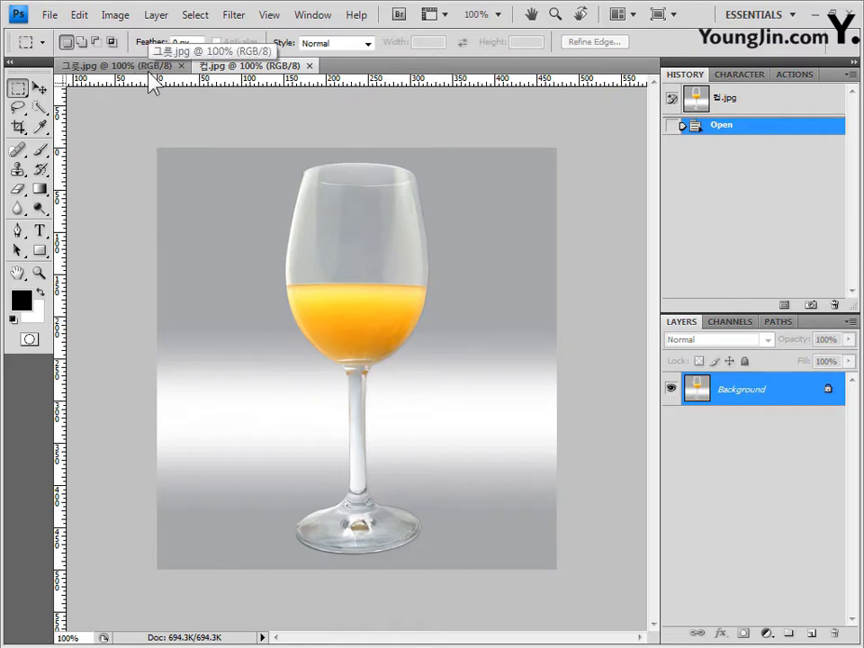
# Float the 그릇.jpg and 컵.jpg images in separate overlapping windows, with 컵.jpg in front.
pyautogui.moveTo(243, 66); pyautogui.dragTo(355, 135)
pyautogui.moveTo(131, 66); pyautogui.dragTo(180, 135)
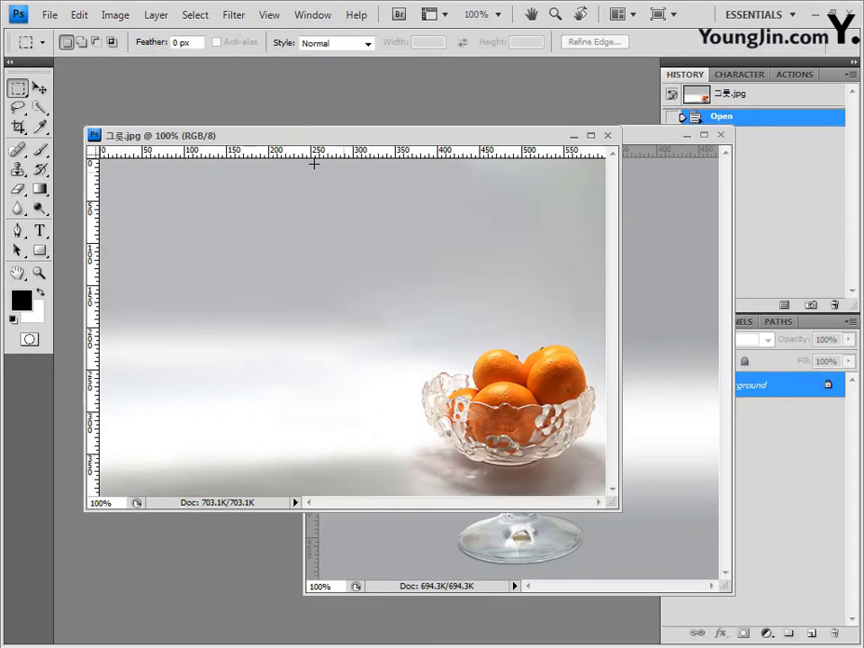
pyautogui.moveTo(274, 142); pyautogui.dragTo(249, 166)
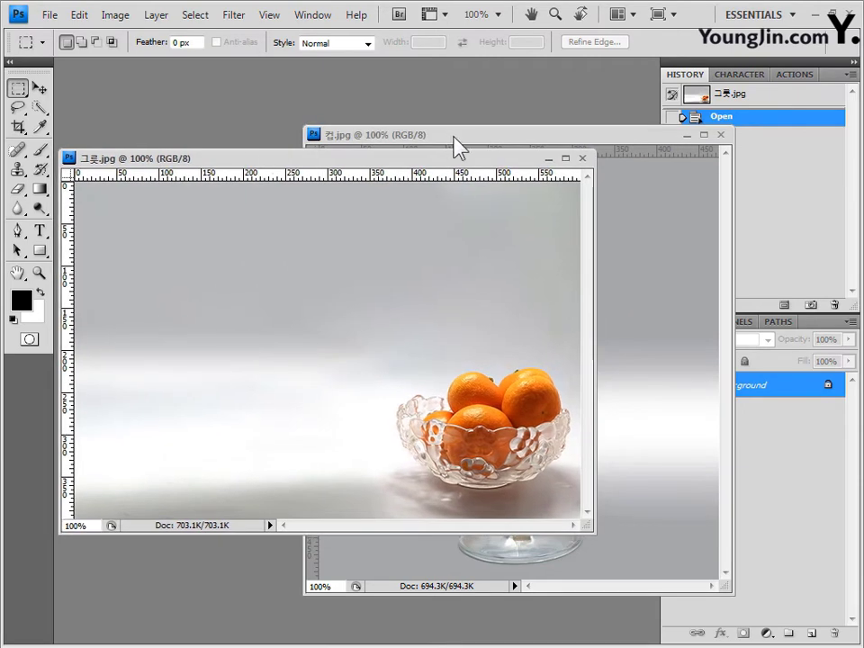
pyautogui.moveTo(573, 144); pyautogui.dragTo(441, 121)
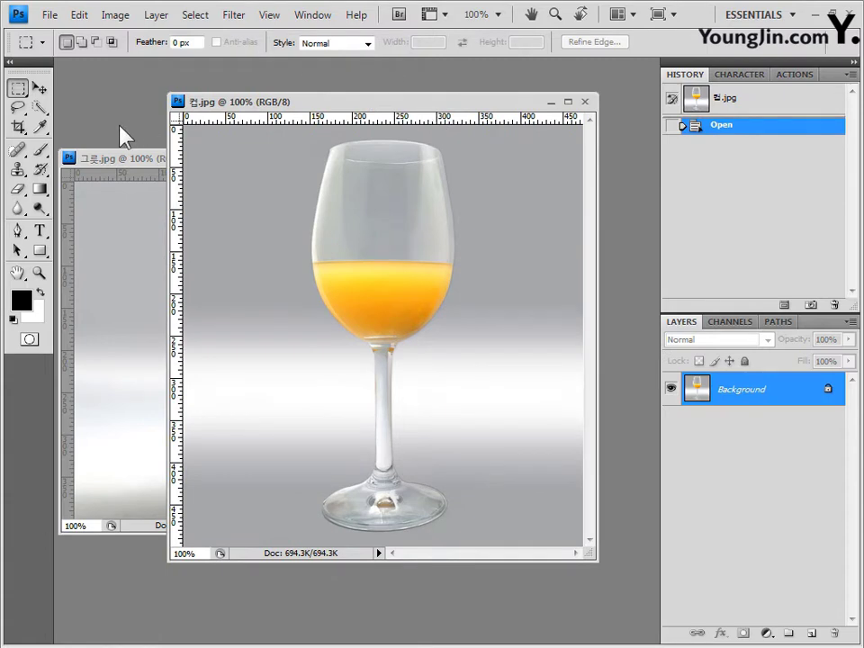
# Activate the Quick Selection tool in add-to-selection mode and move the 컵.jpg window slightly up and to the left.
pyautogui.click(43, 108)
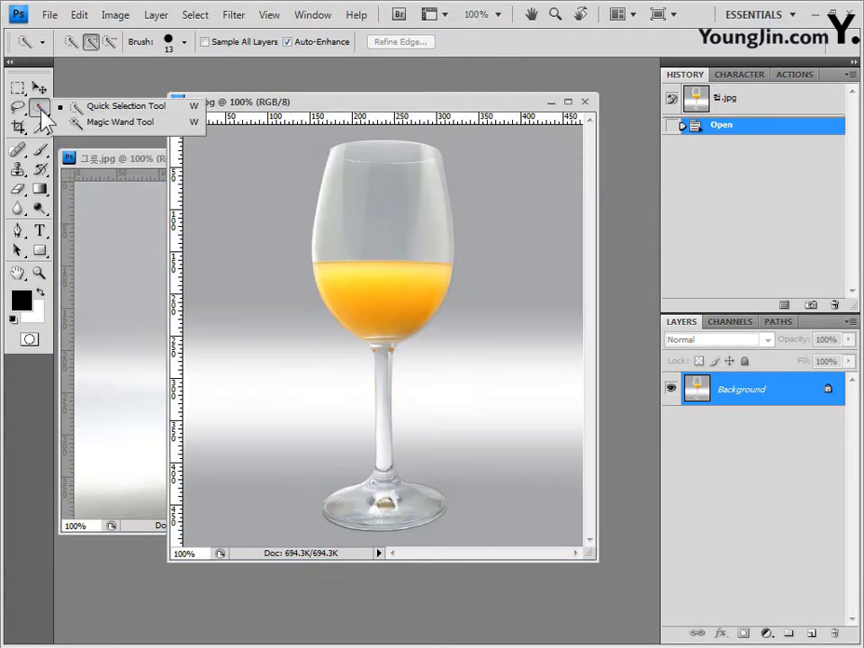
pyautogui.click(41, 109)
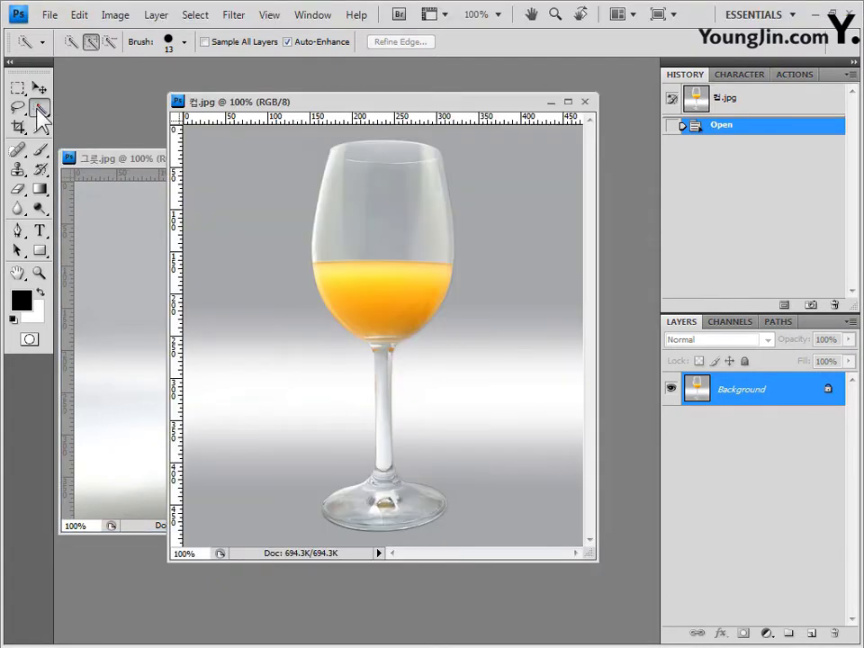
pyautogui.moveTo(370, 102); pyautogui.dragTo(327, 98)
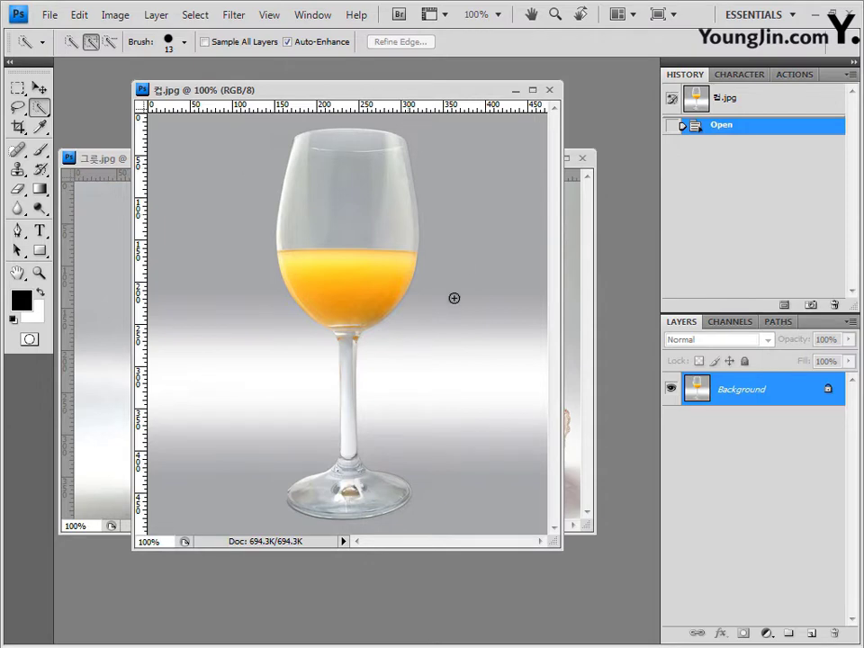
pyautogui.click(76, 46)
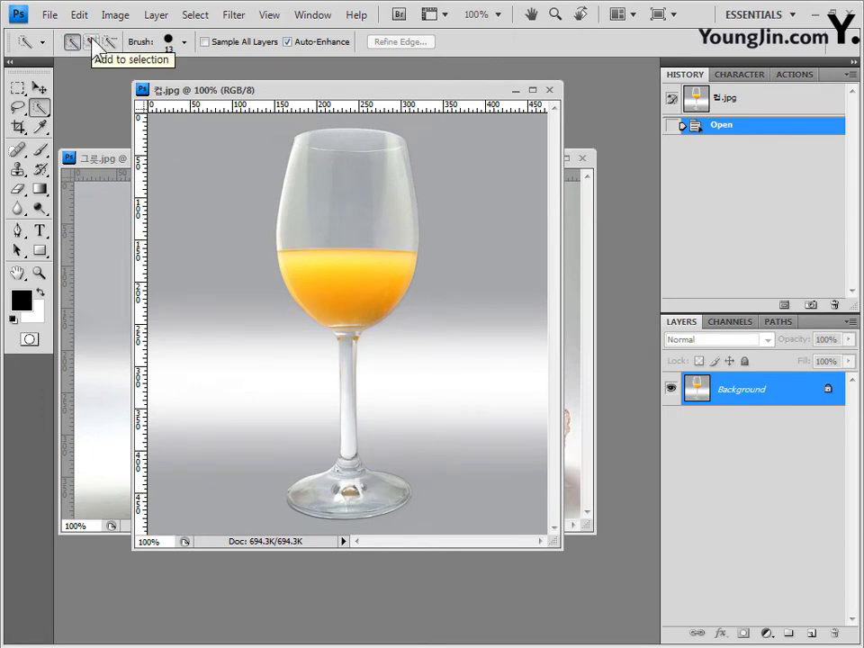
pyautogui.click(95, 45)
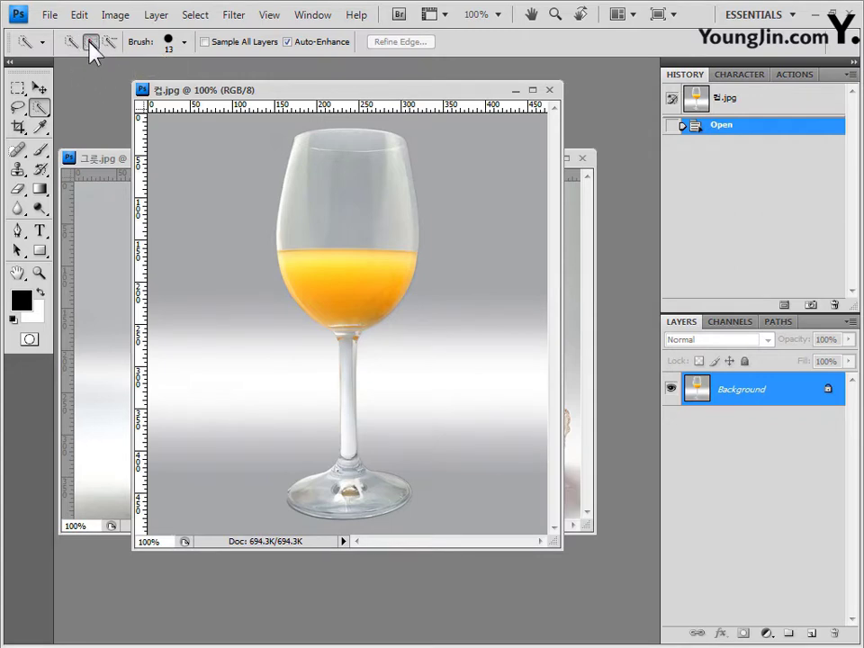
# Set the Quick Selection brush diameter to 10 px.
pyautogui.click(185, 42)
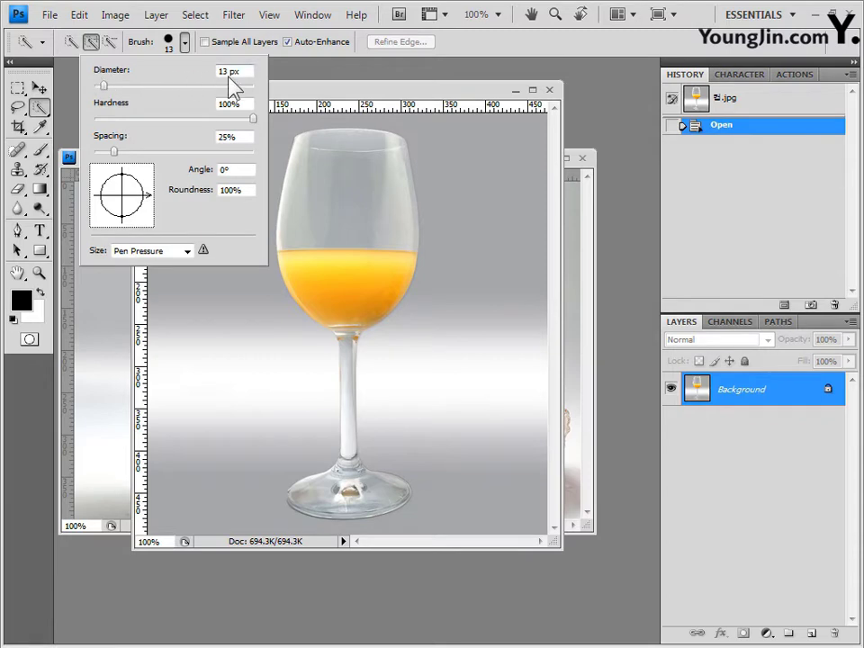
pyautogui.moveTo(231, 71); pyautogui.dragTo(215, 70)
pyautogui.write('1')
pyautogui.press('Return')
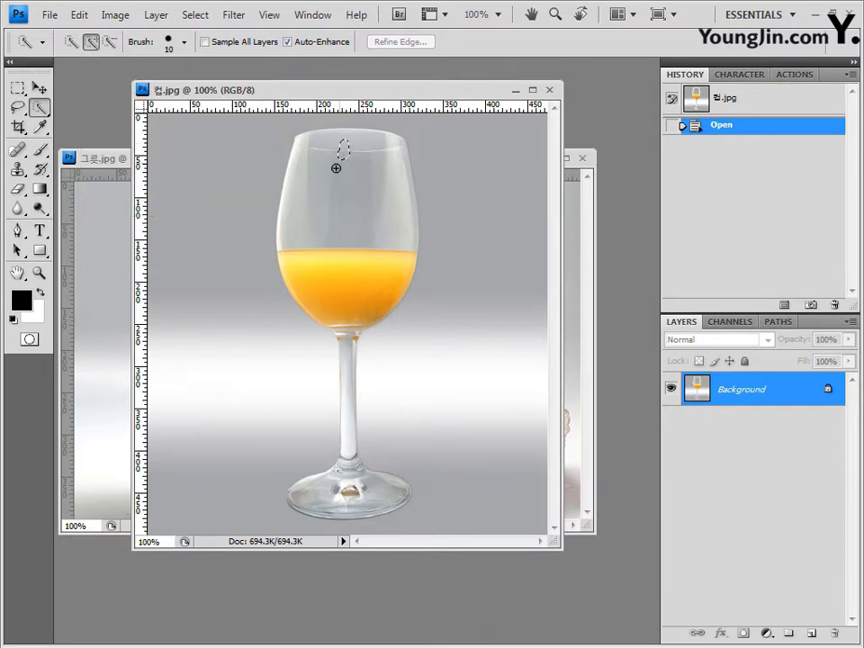
# Try selecting the glass and the background around it with quick-selection strokes, and revert 컵.jpg to its opened state.
pyautogui.moveTo(336, 164); pyautogui.dragTo(325, 163)
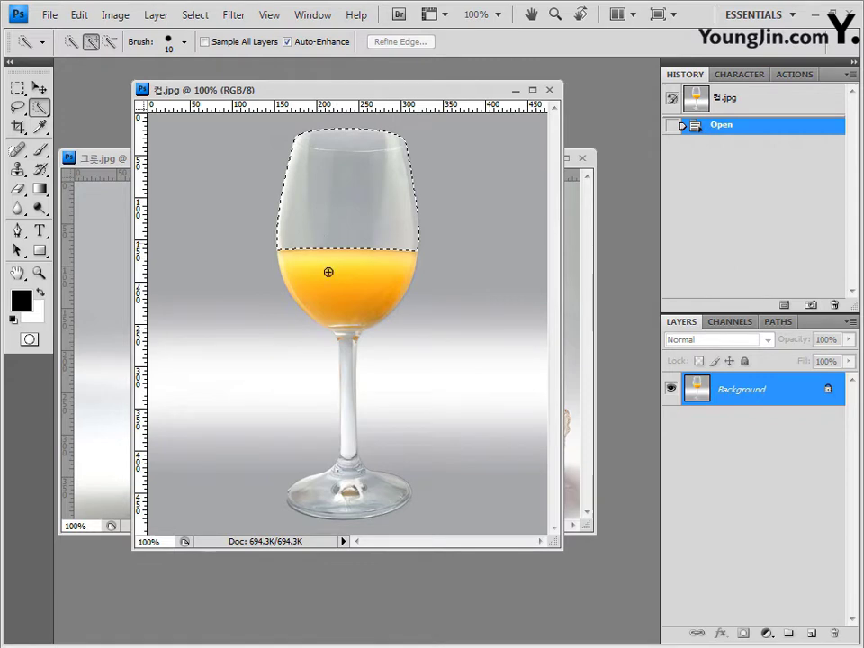
pyautogui.moveTo(332, 272); pyautogui.dragTo(342, 291)
pyautogui.moveTo(349, 329); pyautogui.dragTo(352, 426)
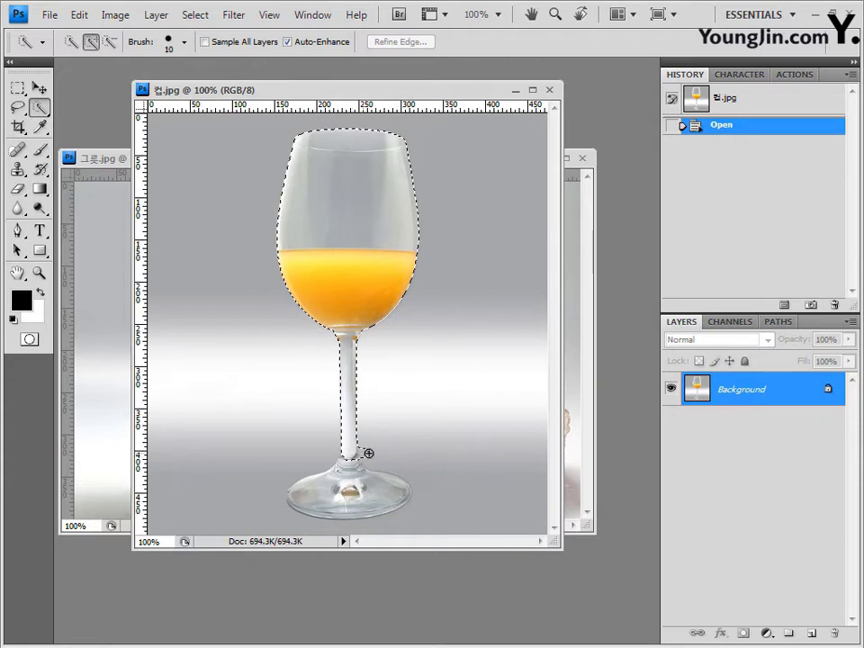
pyautogui.moveTo(369, 453)
pyautogui.mouseDown()
pyautogui.moveTo(548, 451)
pyautogui.moveTo(548, 459)
pyautogui.mouseUp()
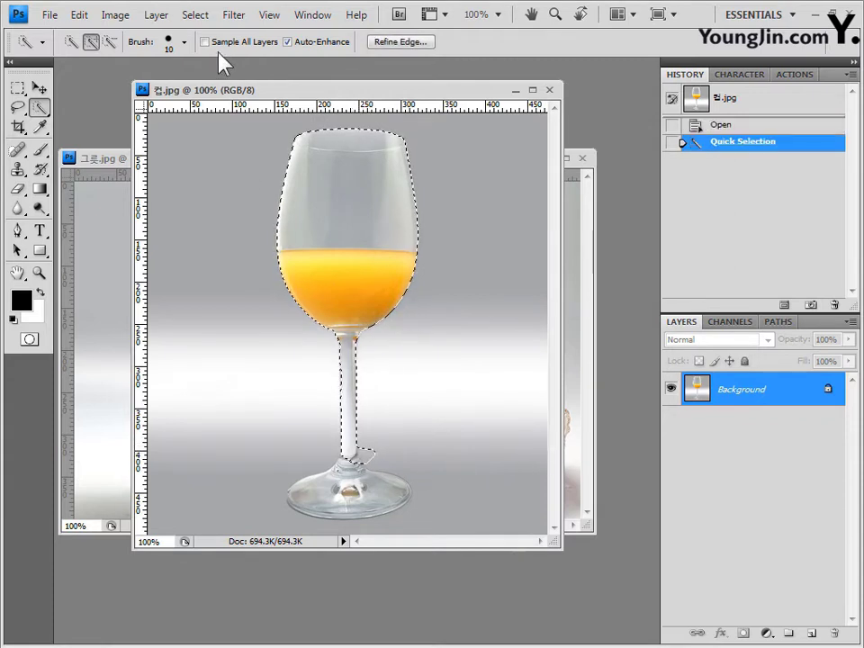
pyautogui.hotkey('ctrl', 'z')
pyautogui.moveTo(339, 315)
pyautogui.mouseDown()
pyautogui.moveTo(232, 414)
pyautogui.moveTo(503, 339)
pyautogui.mouseUp()
pyautogui.click(444, 348)
pyautogui.moveTo(306, 302)
pyautogui.mouseDown()
pyautogui.moveTo(480, 320)
pyautogui.moveTo(507, 334)
pyautogui.mouseUp()
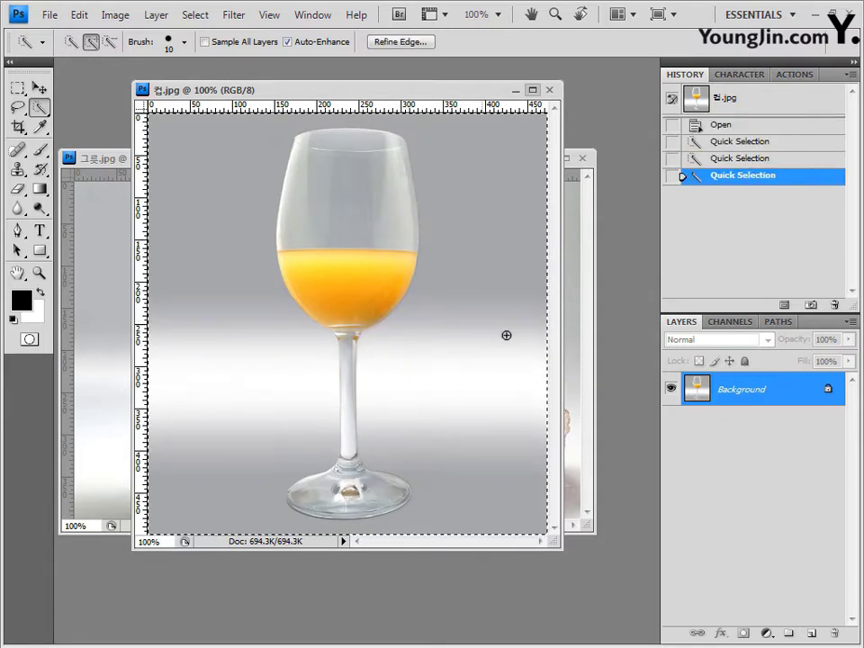
pyautogui.click(736, 127)
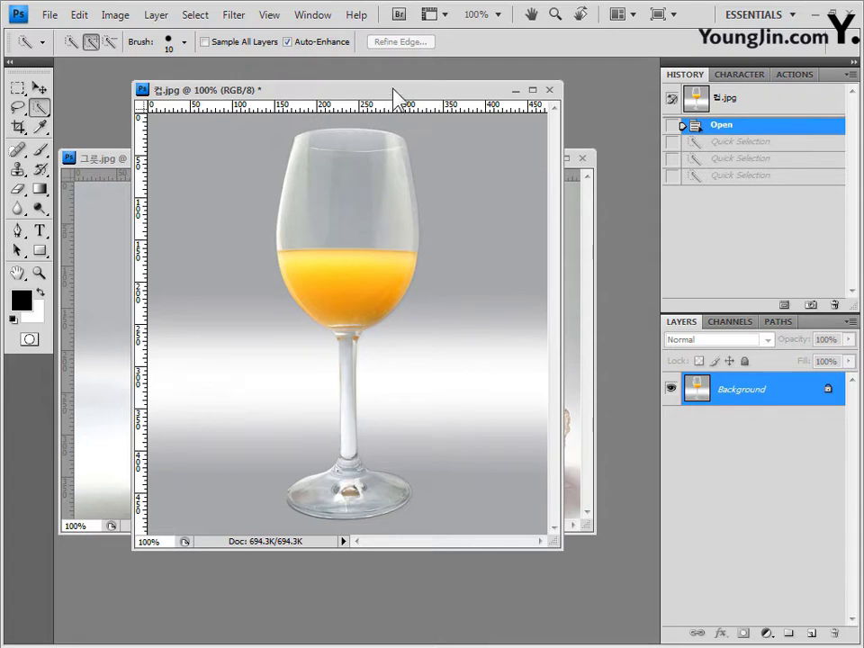
# Select the whole wine glass in 컵.jpg from rim to base with the Quick Selection tool, reverting the stroke that spills past the base.
pyautogui.moveTo(353, 145); pyautogui.dragTo(349, 392)
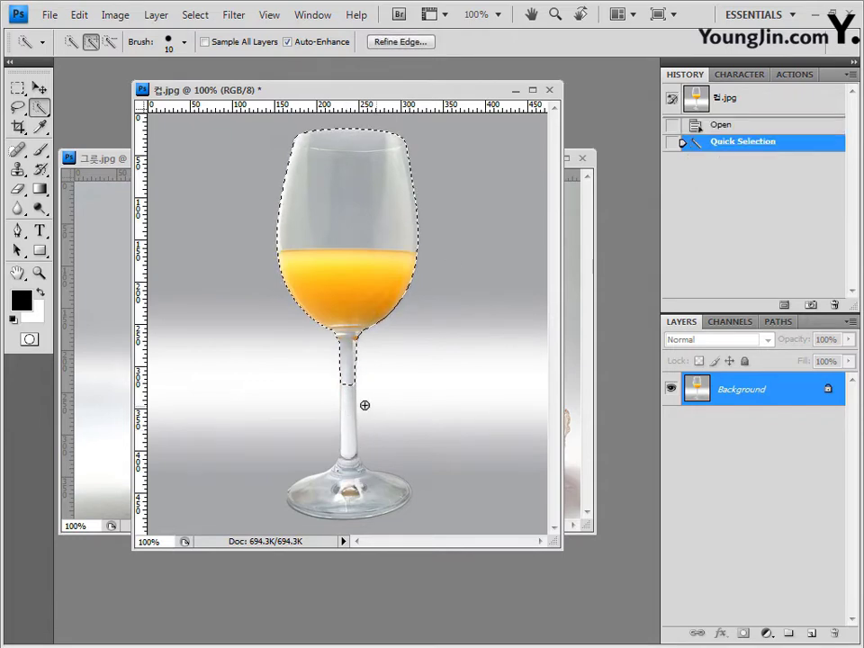
pyautogui.moveTo(351, 393); pyautogui.dragTo(349, 446)
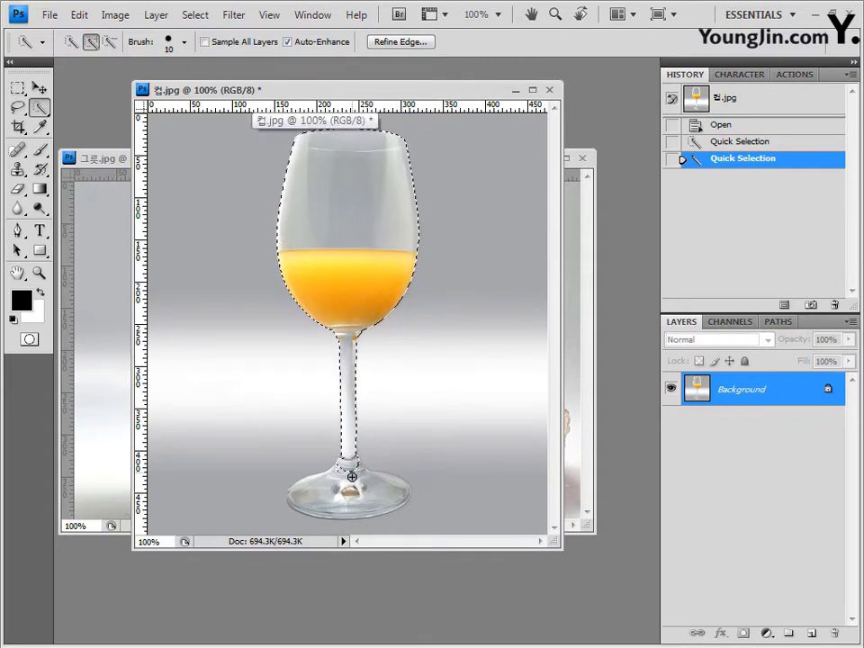
pyautogui.moveTo(352, 476)
pyautogui.mouseDown()
pyautogui.moveTo(308, 488)
pyautogui.moveTo(340, 492)
pyautogui.moveTo(342, 503)
pyautogui.moveTo(408, 484)
pyautogui.moveTo(323, 513)
pyautogui.moveTo(289, 498)
pyautogui.mouseUp()
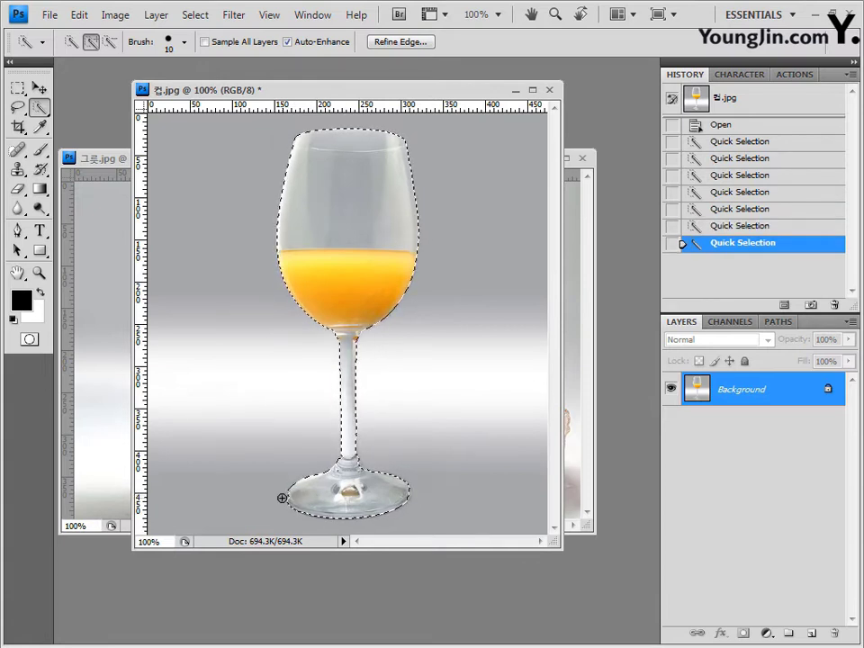
pyautogui.moveTo(289, 495); pyautogui.dragTo(285, 497)
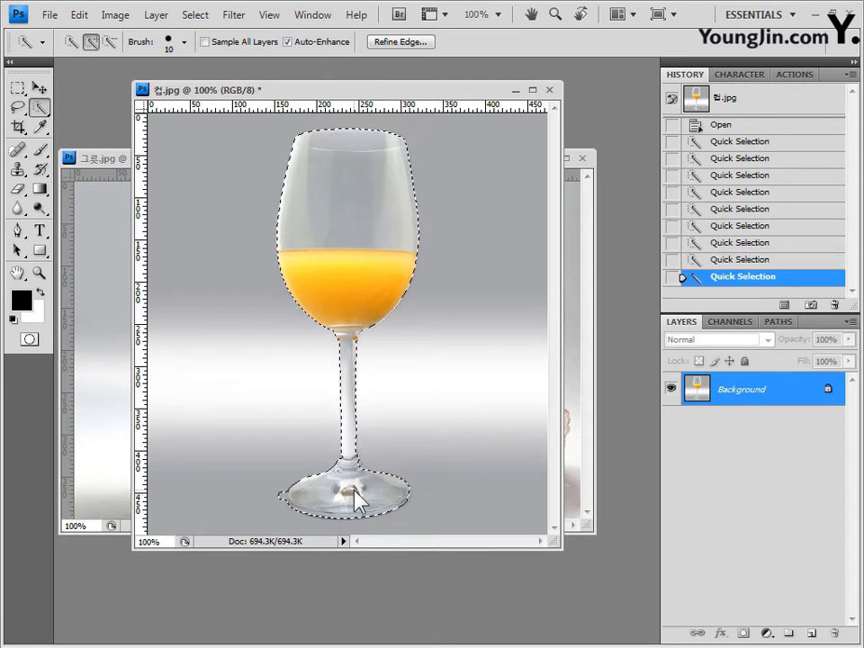
pyautogui.click(766, 249)
pyautogui.moveTo(287, 505); pyautogui.dragTo(407, 495)
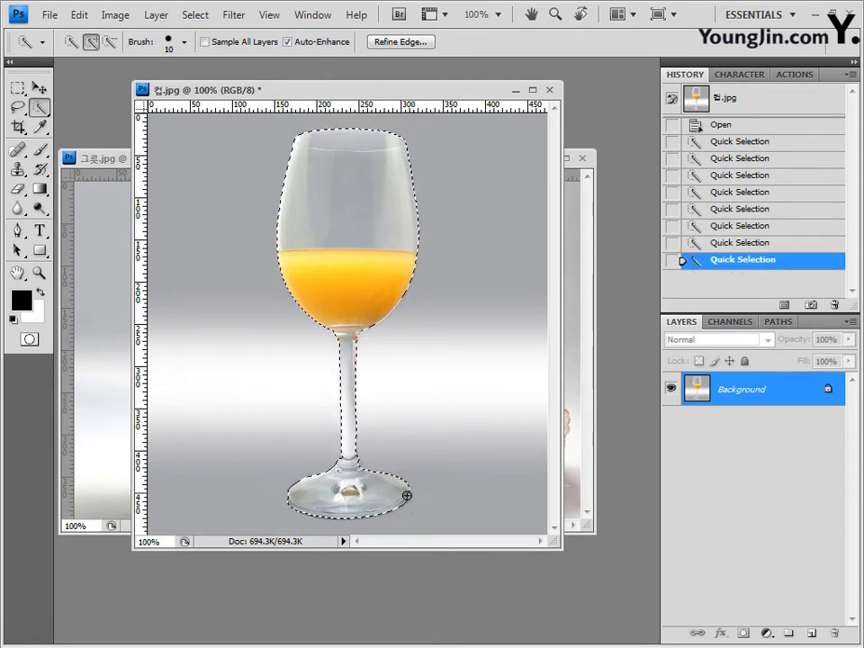
pyautogui.click(402, 496)
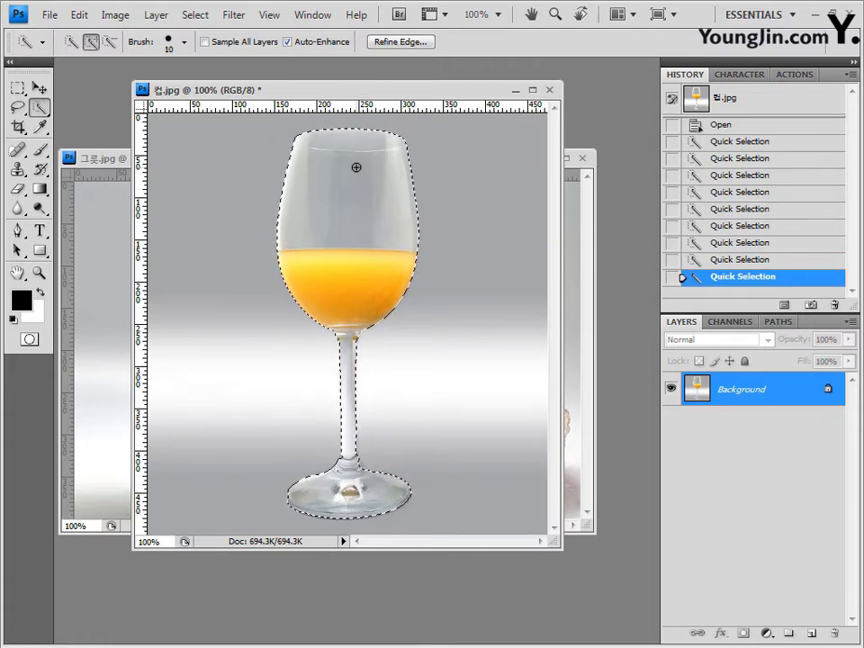
# Copy the selected glass from 컵.jpg and paste it into 그릇.jpg, keeping 그릇.jpg in front.
pyautogui.click(99, 160)
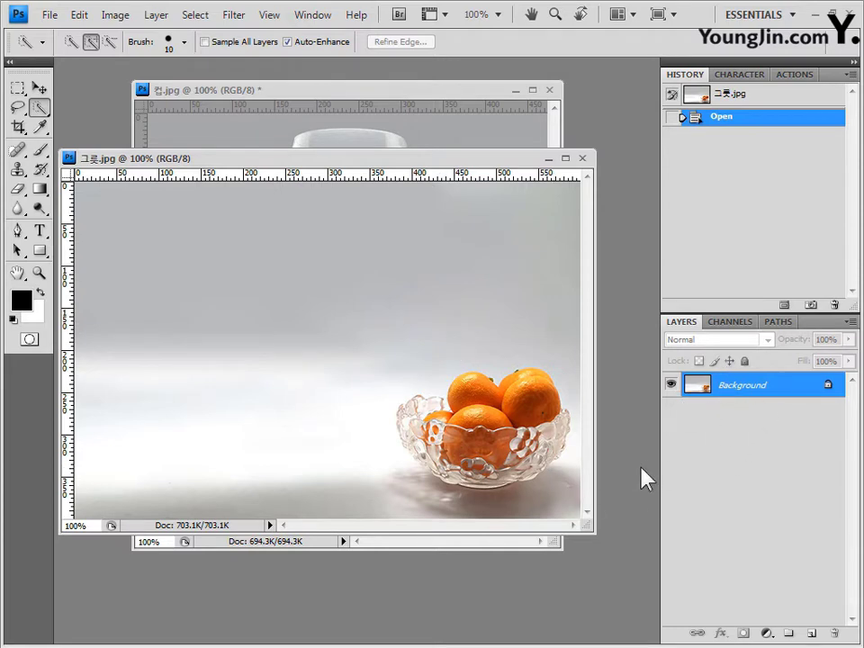
pyautogui.hotkey('ctrl', 'v')
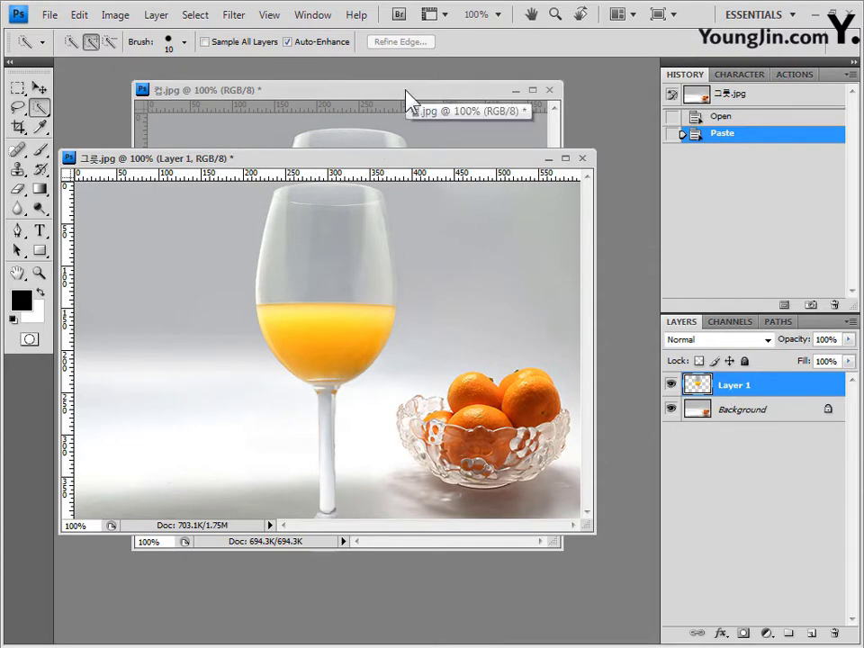
pyautogui.click(463, 93)
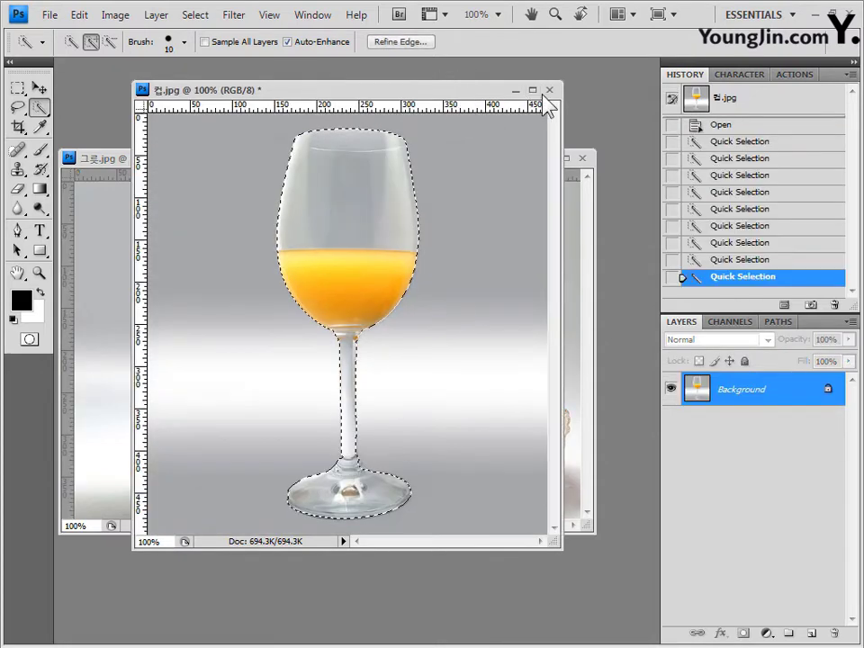
pyautogui.click(85, 162)
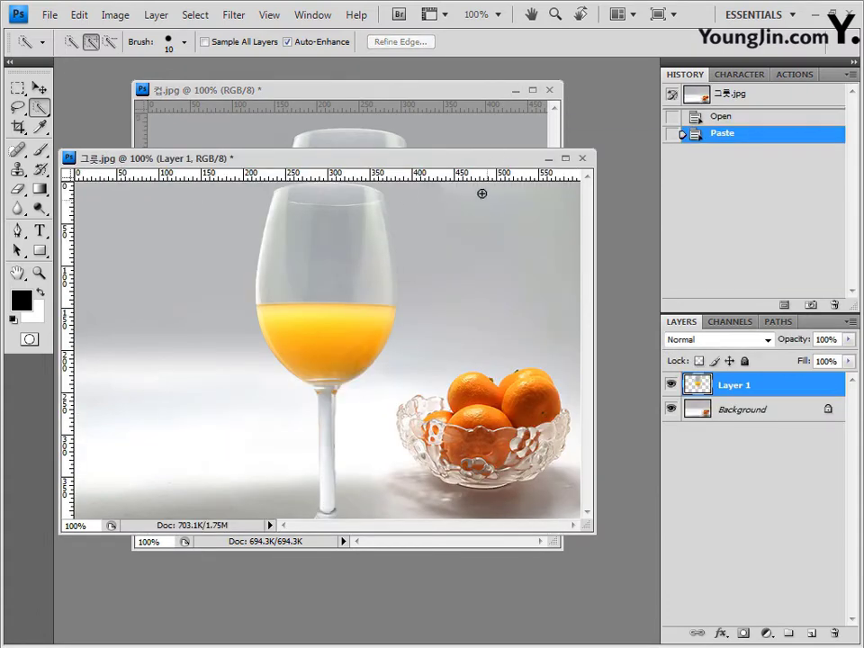
# Free-transform the pasted glass to about 79.6% width and 78.8% height, placing it beside the orange bowl with its base inside the image.
pyautogui.click(86, 15)
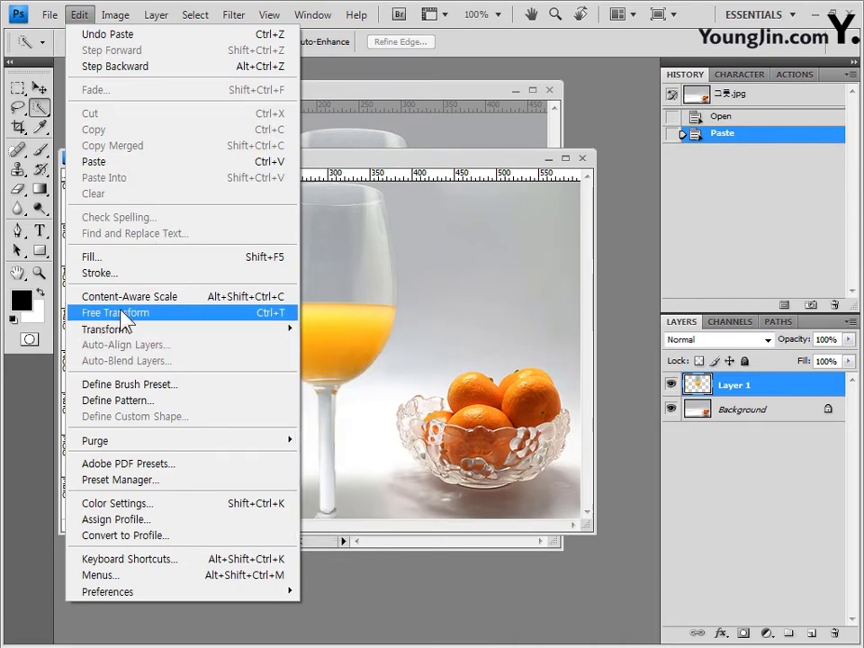
pyautogui.moveTo(139, 333)
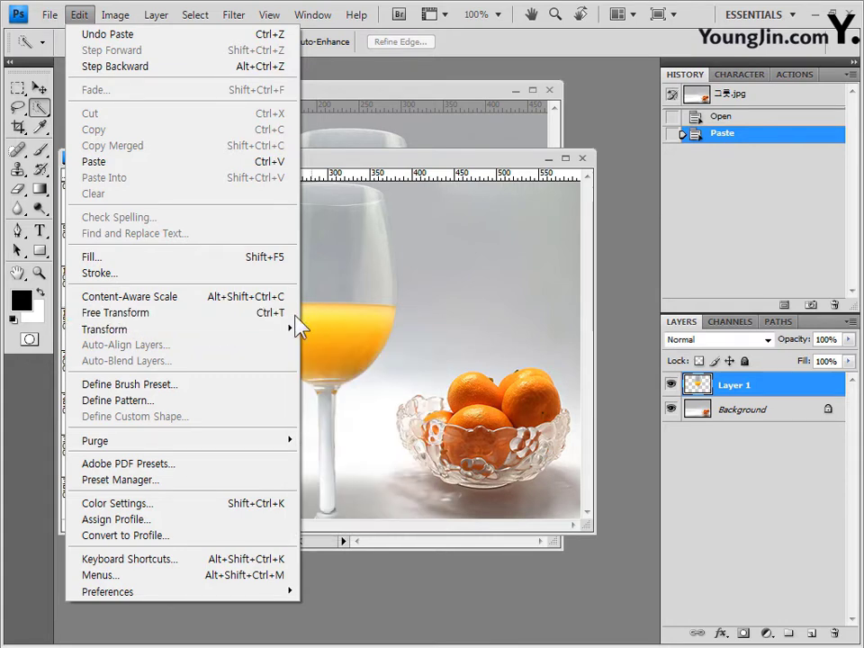
pyautogui.click(81, 14)
pyautogui.click(81, 15)
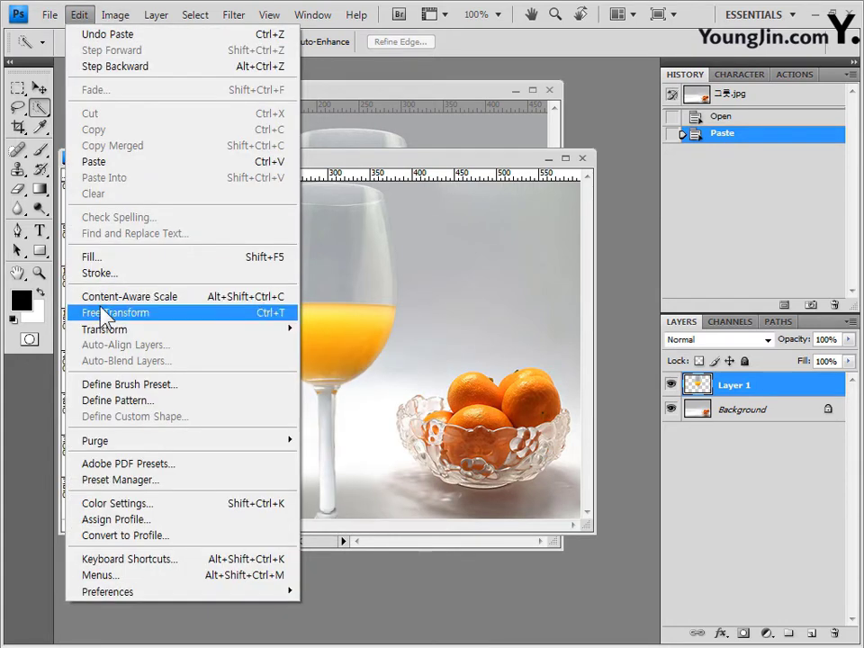
pyautogui.click(392, 168)
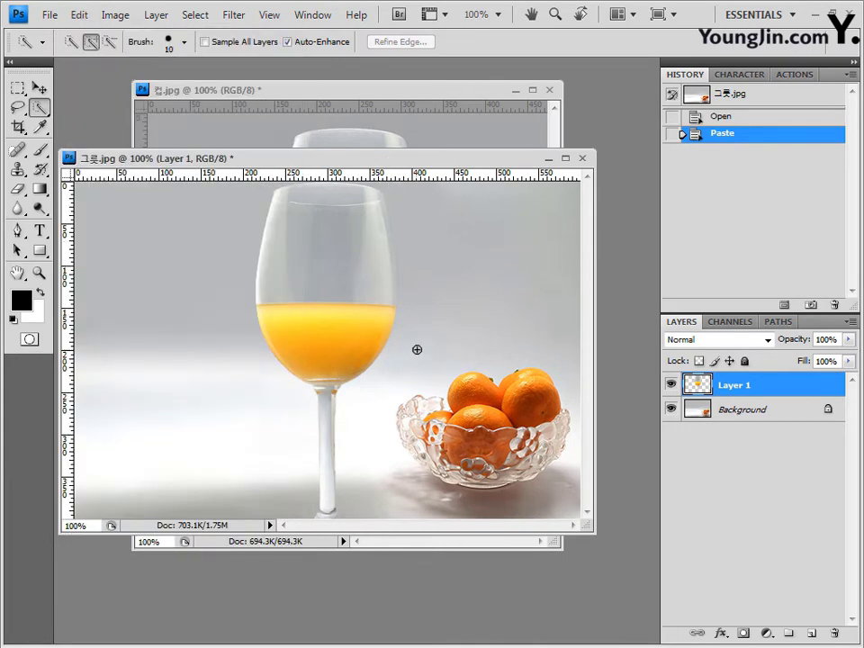
pyautogui.hotkey('ctrl', 't')
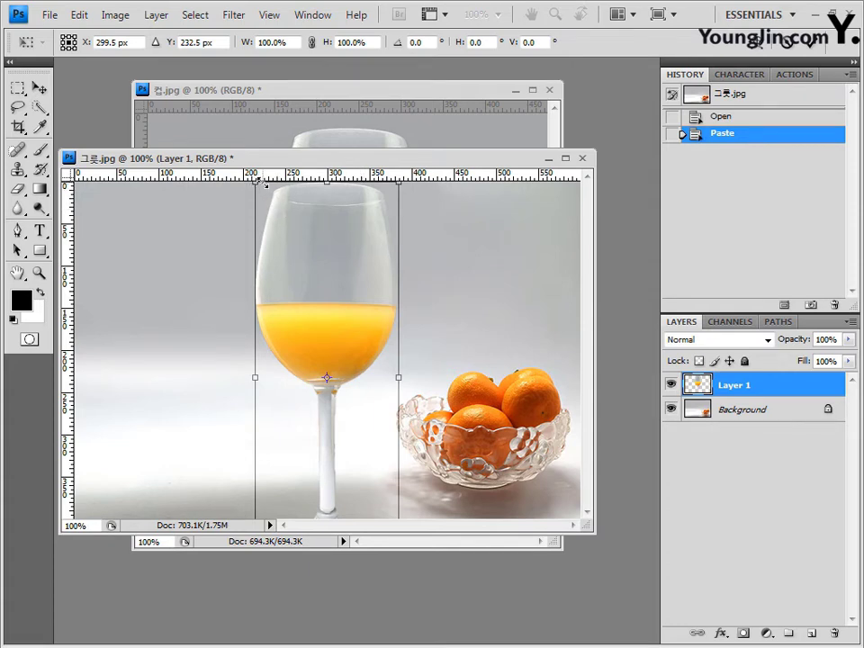
pyautogui.moveTo(260, 184)
pyautogui.mouseDown()
pyautogui.moveTo(270, 216)
pyautogui.moveTo(263, 199)
pyautogui.mouseUp()
pyautogui.moveTo(332, 199)
pyautogui.mouseDown()
pyautogui.moveTo(339, 188)
pyautogui.moveTo(332, 197)
pyautogui.mouseUp()
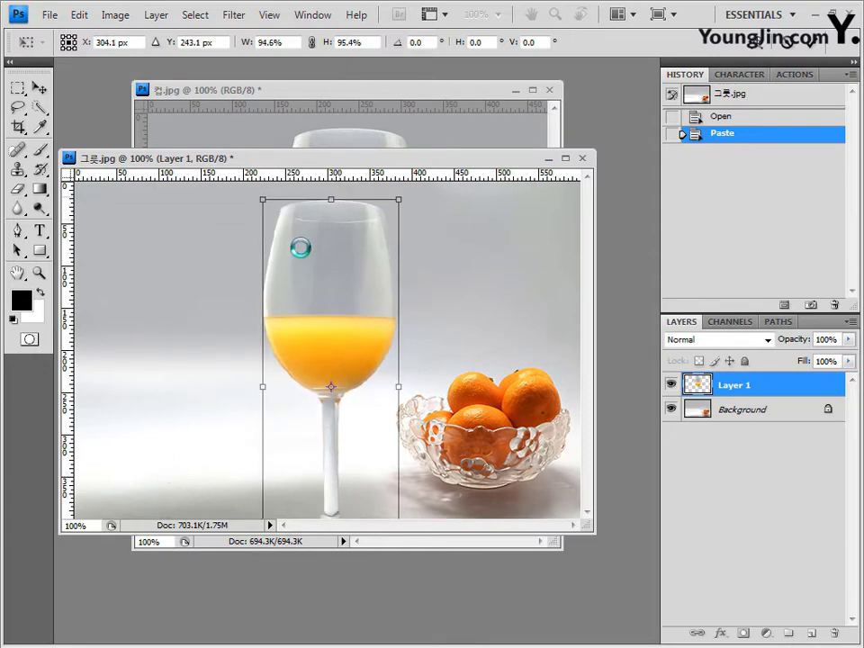
pyautogui.moveTo(260, 293)
pyautogui.mouseDown()
pyautogui.moveTo(272, 293)
pyautogui.moveTo(261, 290)
pyautogui.mouseUp()
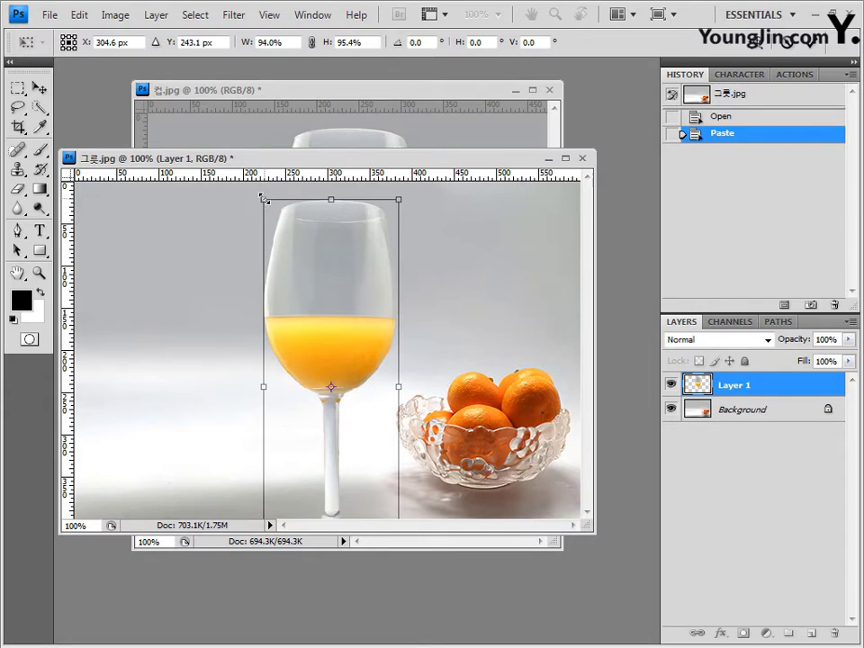
pyautogui.moveTo(265, 199); pyautogui.dragTo(327, 272)
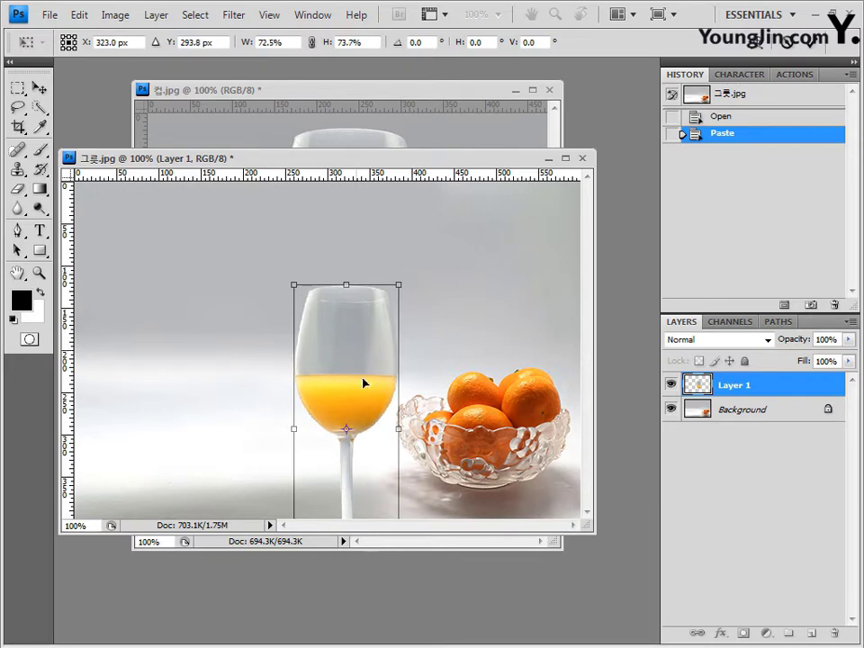
pyautogui.moveTo(360, 372); pyautogui.dragTo(323, 276)
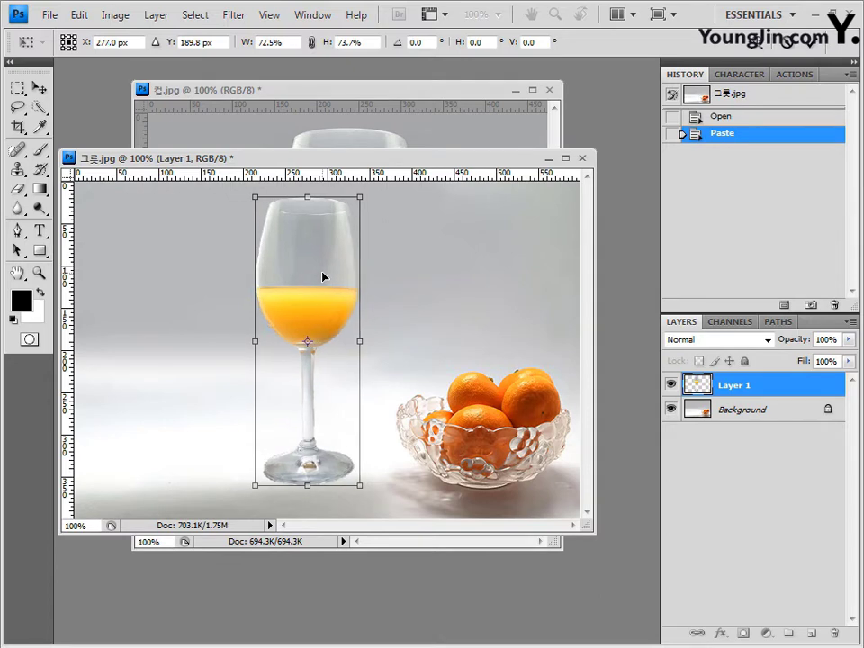
pyautogui.moveTo(360, 487); pyautogui.dragTo(371, 510)
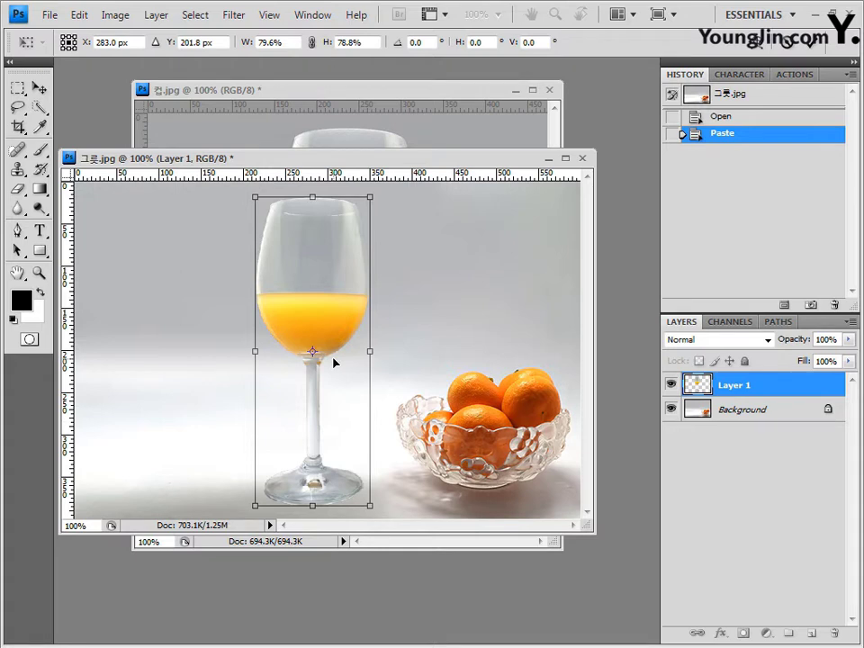
# Show the grid over 그릇.jpg and move the glass being transformed to about X 279 px, Y 200 px.
pyautogui.hotkey('ctrl', "'")
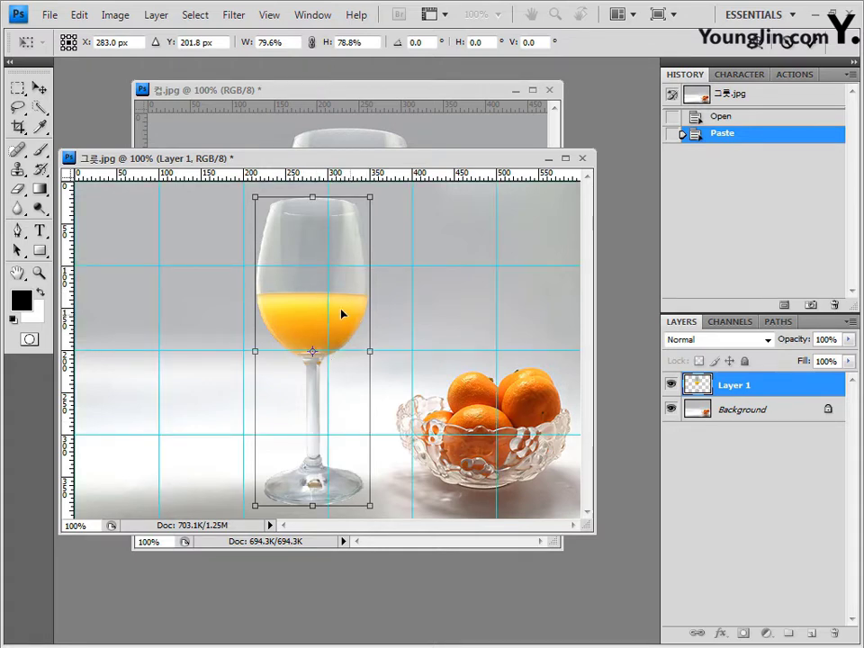
pyautogui.moveTo(302, 313)
pyautogui.mouseDown()
pyautogui.moveTo(294, 310)
pyautogui.moveTo(309, 312)
pyautogui.mouseUp()
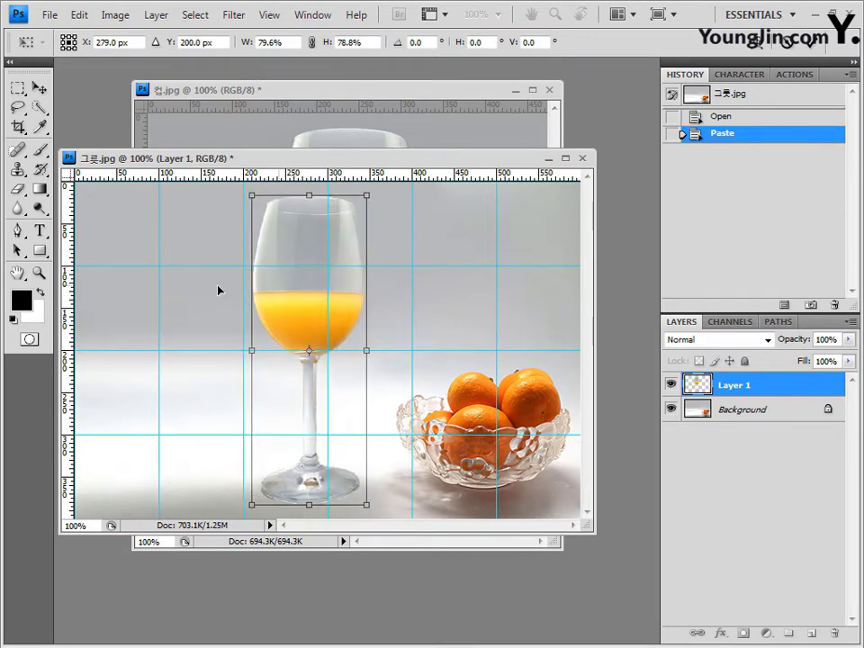
pyautogui.click(269, 14)
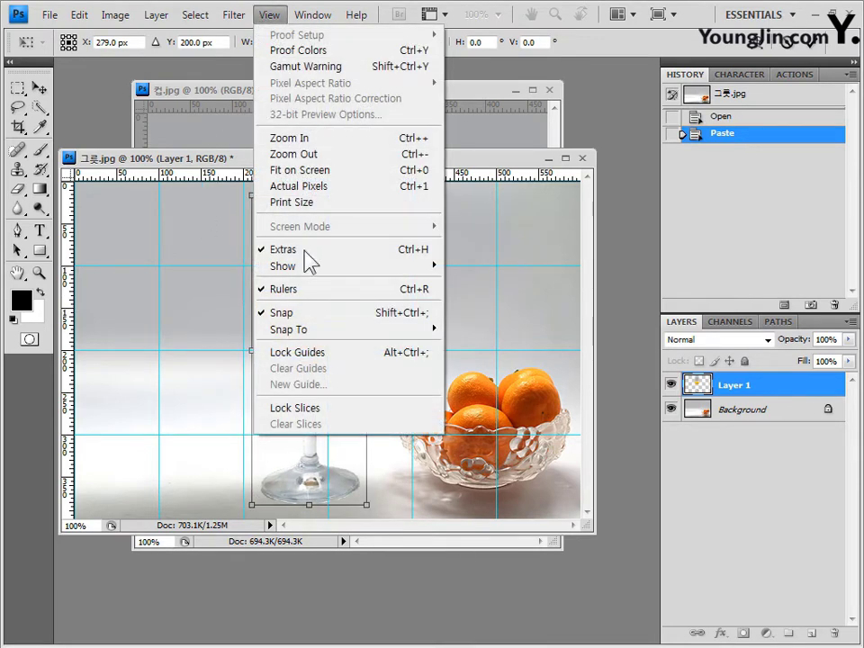
pyautogui.click(203, 176)
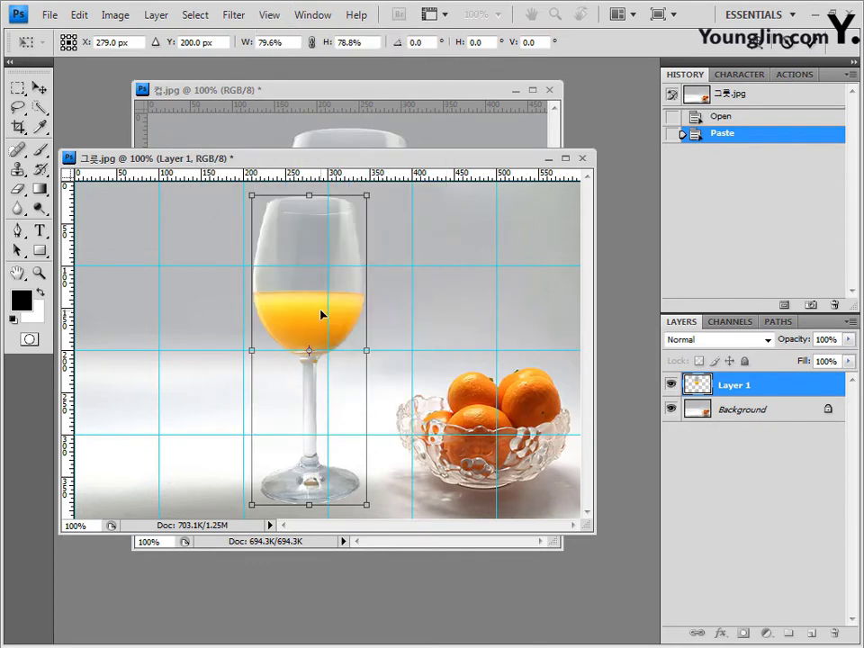
# Turn snapping off and shift the glass freely back and forth, placing it at about X 283 px, Y 196 px.
pyautogui.moveTo(323, 312); pyautogui.dragTo(323, 311)
pyautogui.click(269, 15)
pyautogui.click(318, 312)
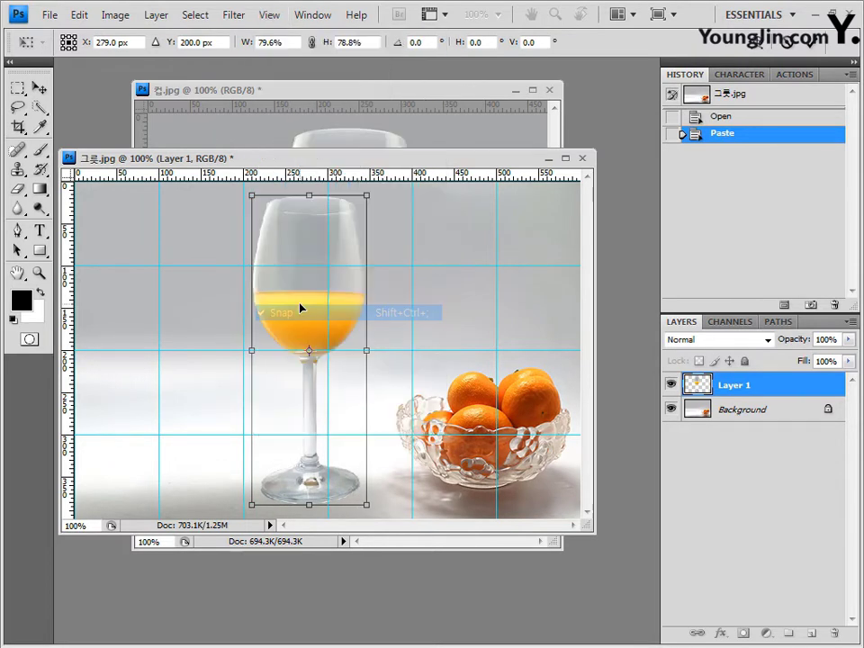
pyautogui.moveTo(299, 305)
pyautogui.mouseDown()
pyautogui.moveTo(288, 307)
pyautogui.moveTo(296, 307)
pyautogui.mouseUp()
pyautogui.press('Right')
pyautogui.press('Left')
pyautogui.press('Left')
pyautogui.press('Left')
pyautogui.press('Left')
pyautogui.press('Left')
pyautogui.press('Left')
pyautogui.press('Left')
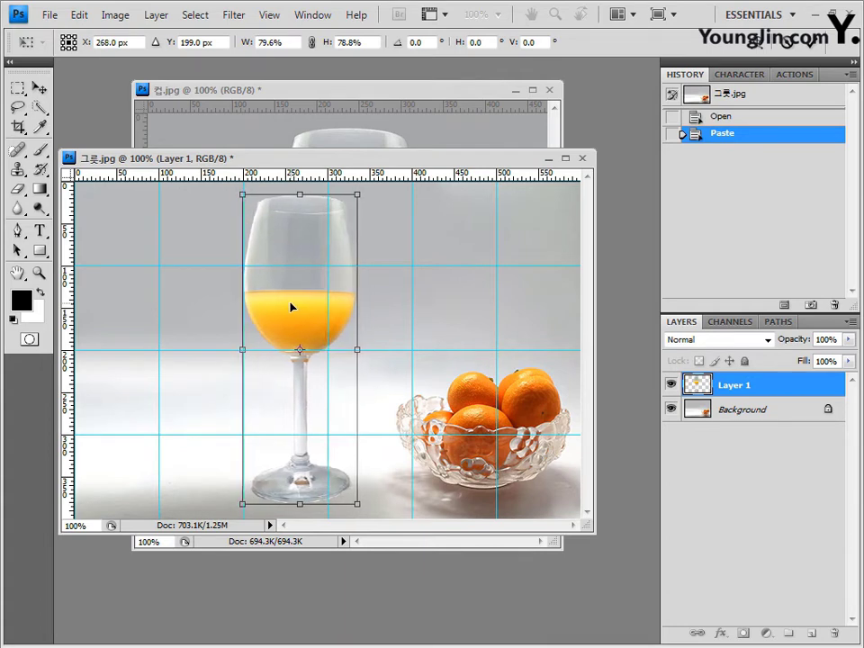
pyautogui.press('Right')
pyautogui.press('Right')
pyautogui.press('Right')
pyautogui.press('Right')
pyautogui.press('Right')
pyautogui.press('Right')
pyautogui.press('Right')
pyautogui.moveTo(295, 306); pyautogui.dragTo(305, 302)
# Turn snapping back on and hide the grid in 그릇.jpg.
pyautogui.click(270, 14)
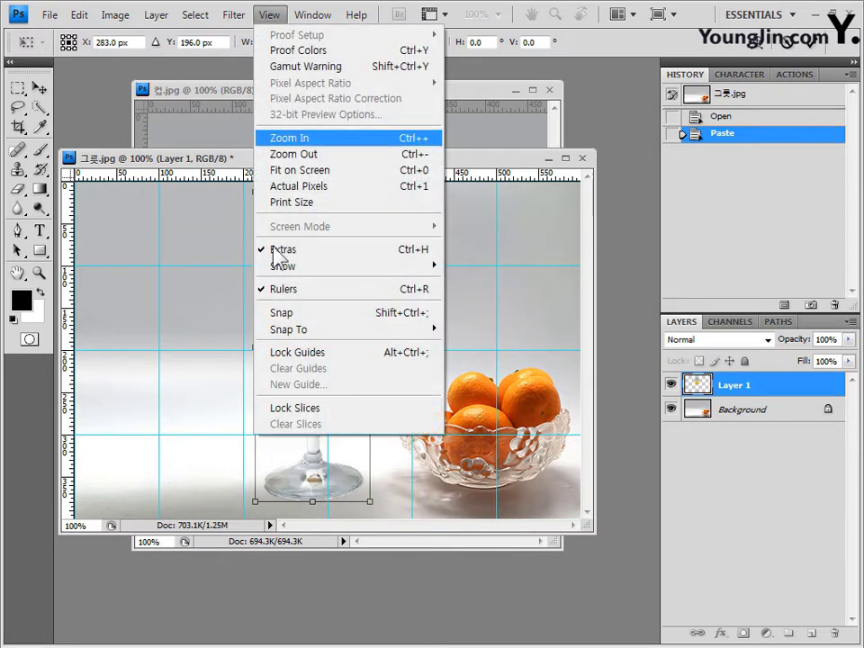
pyautogui.click(297, 315)
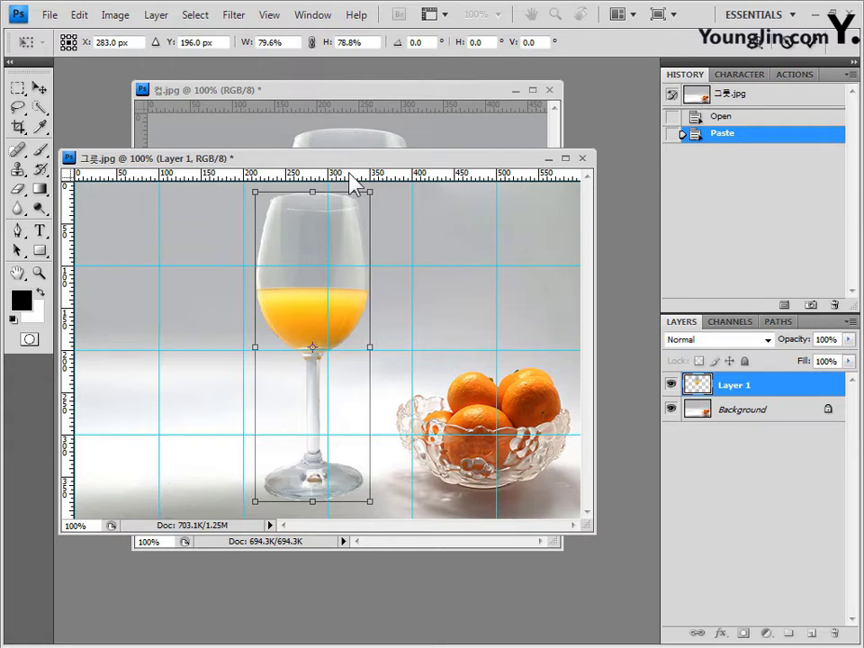
pyautogui.hotkey('ctrl', ';')
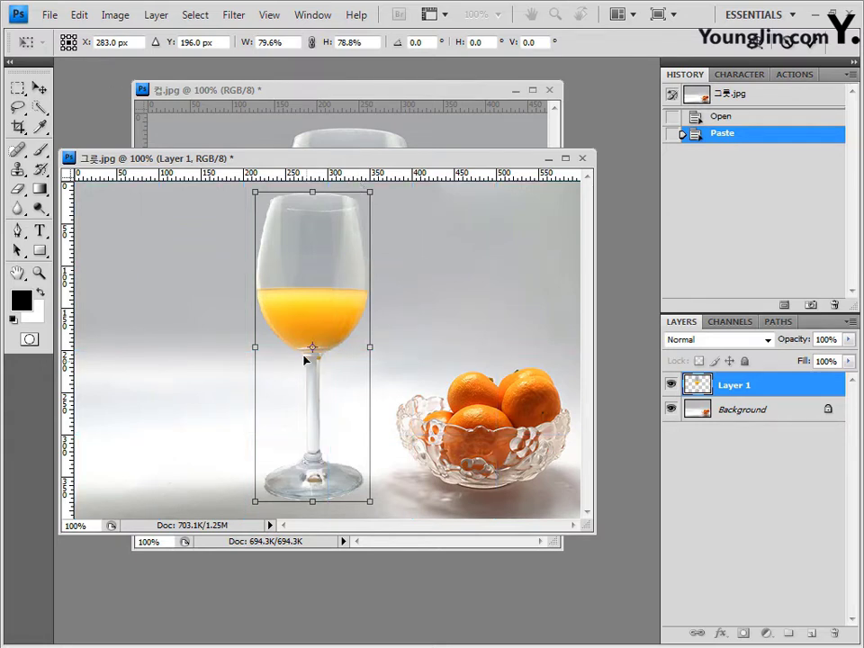
# Nudge the glass horizontally to X 286 px and commit the free transform.
pyautogui.press('Left')
pyautogui.press('Left')
pyautogui.press('Left')
pyautogui.press('Left')
pyautogui.press('Right')
pyautogui.press('Right')
pyautogui.press('Right')
pyautogui.press('Right')
pyautogui.press('Right')
pyautogui.press('Right')
pyautogui.press('Right')
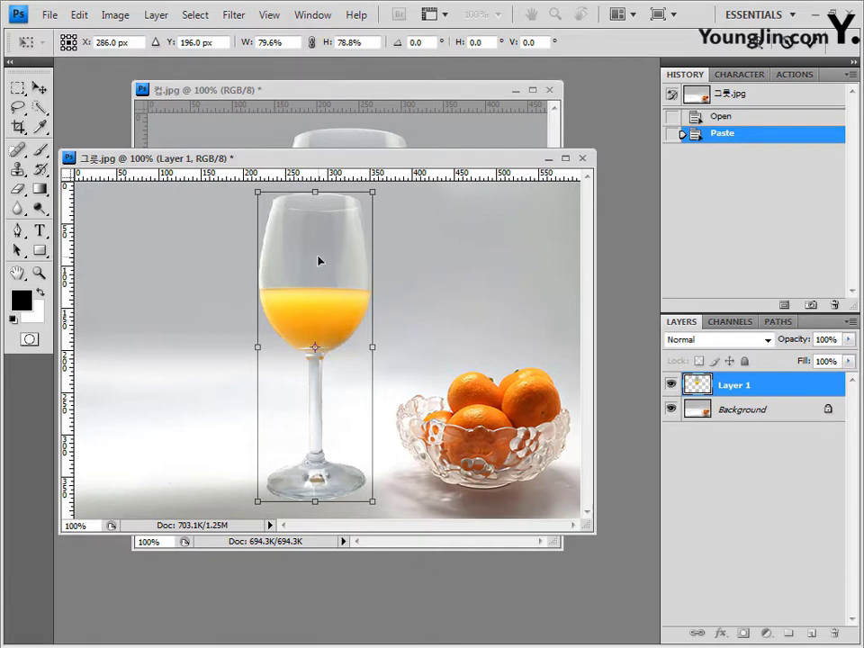
pyautogui.press('Return')
pyautogui.press('w')
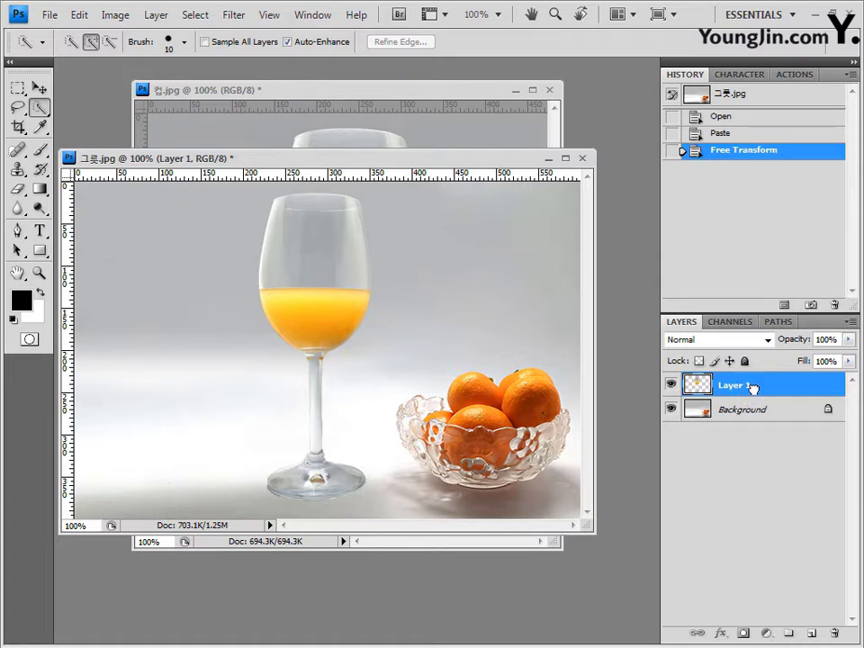
# Try duplicating Layer 1 in the layer stack, and revert to the history state before the duplication.
pyautogui.moveTo(751, 388); pyautogui.dragTo(815, 633)
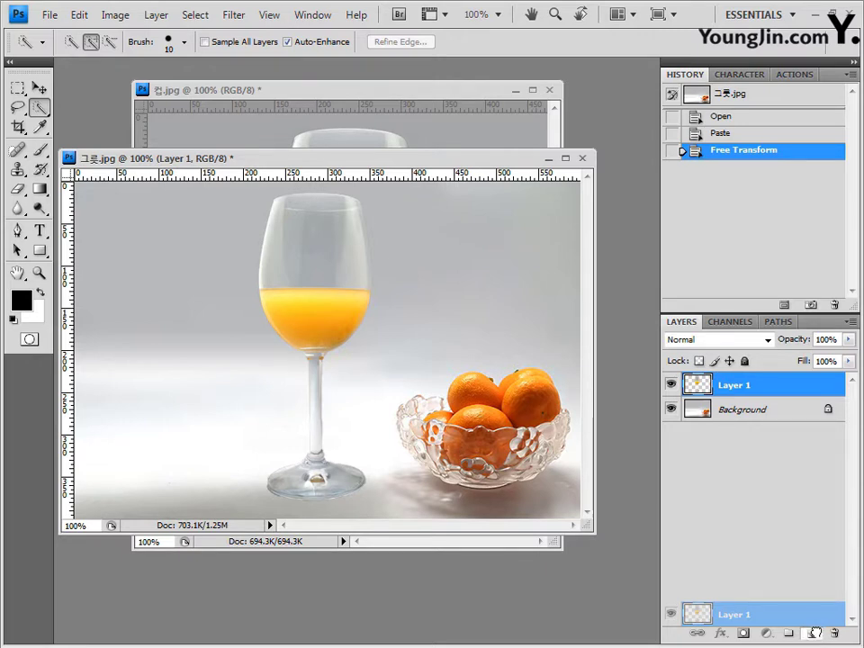
pyautogui.moveTo(815, 634); pyautogui.dragTo(815, 634)
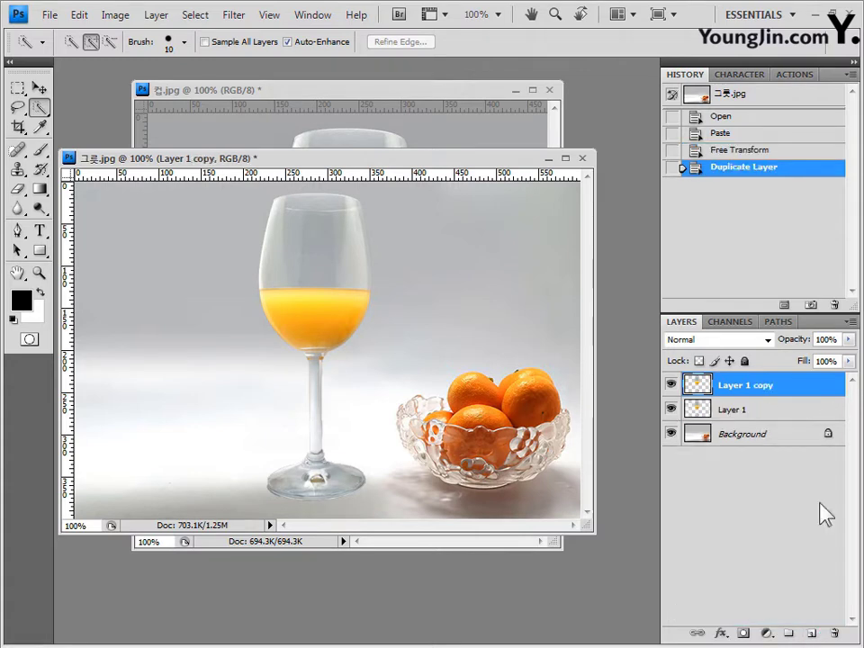
pyautogui.click(775, 151)
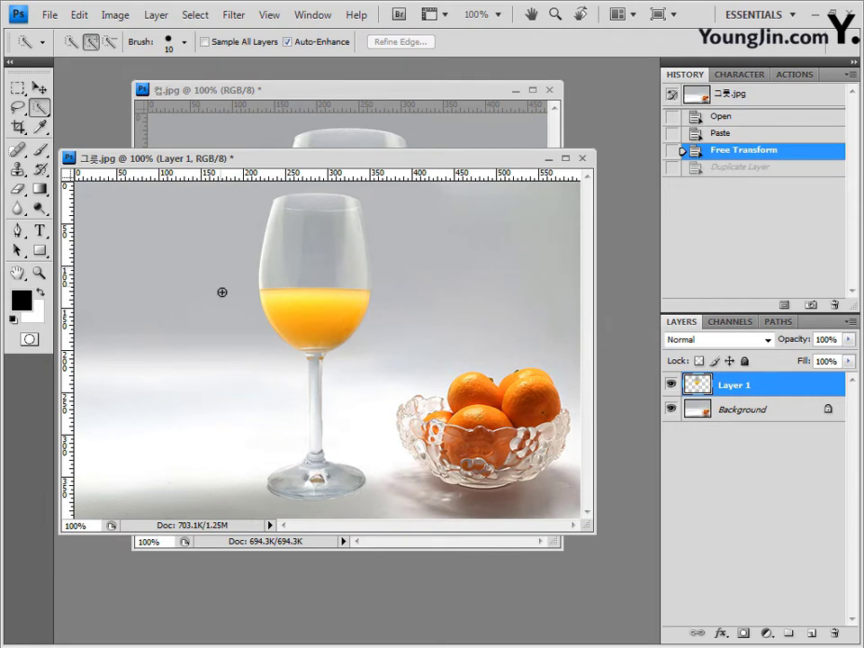
# Duplicate the glass with the Move tool, placing the copy on the side away from the oranges at about X 130 px, Y 196 px.
pyautogui.click(39, 89)
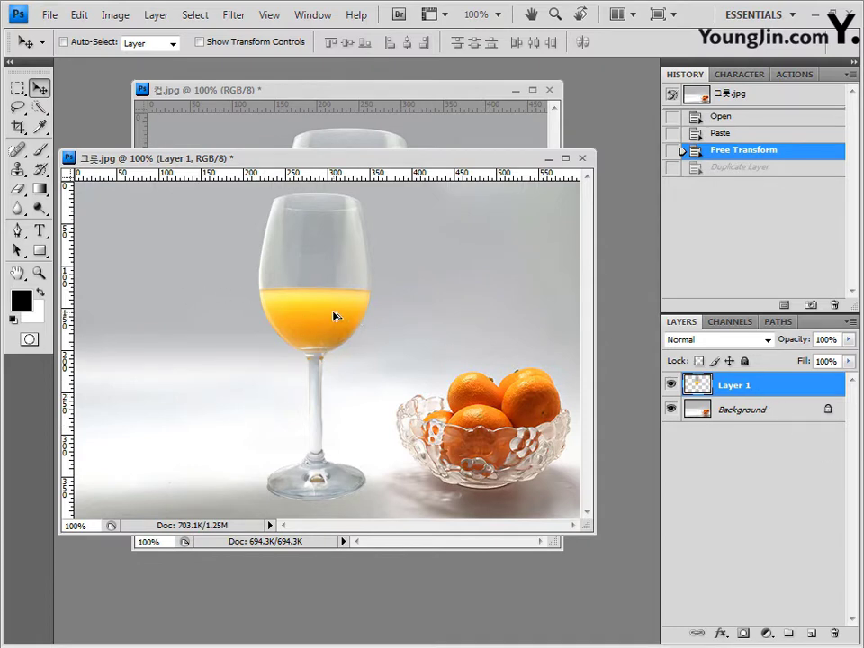
pyautogui.moveTo(330, 314); pyautogui.dragTo(203, 319)
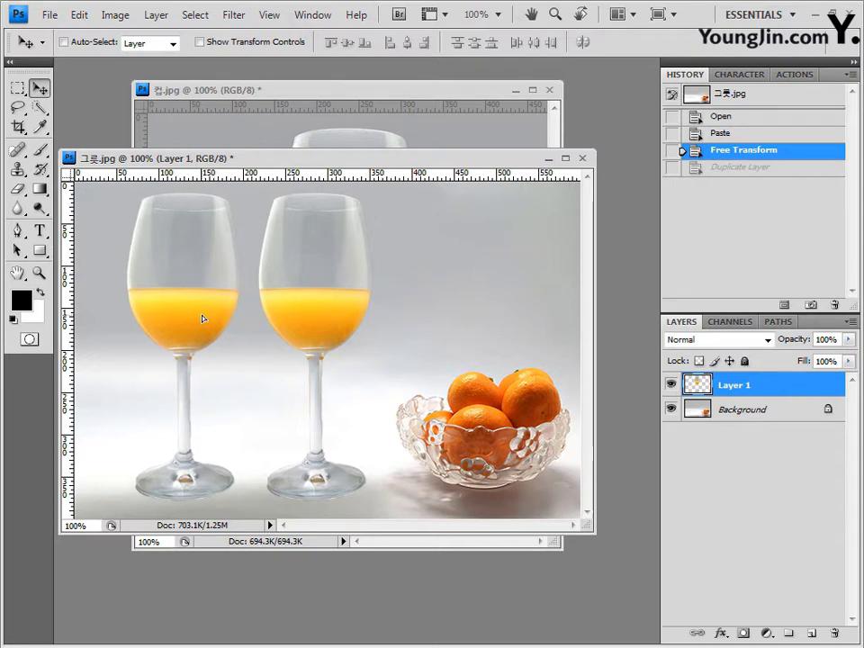
pyautogui.moveTo(203, 319); pyautogui.dragTo(201, 319)
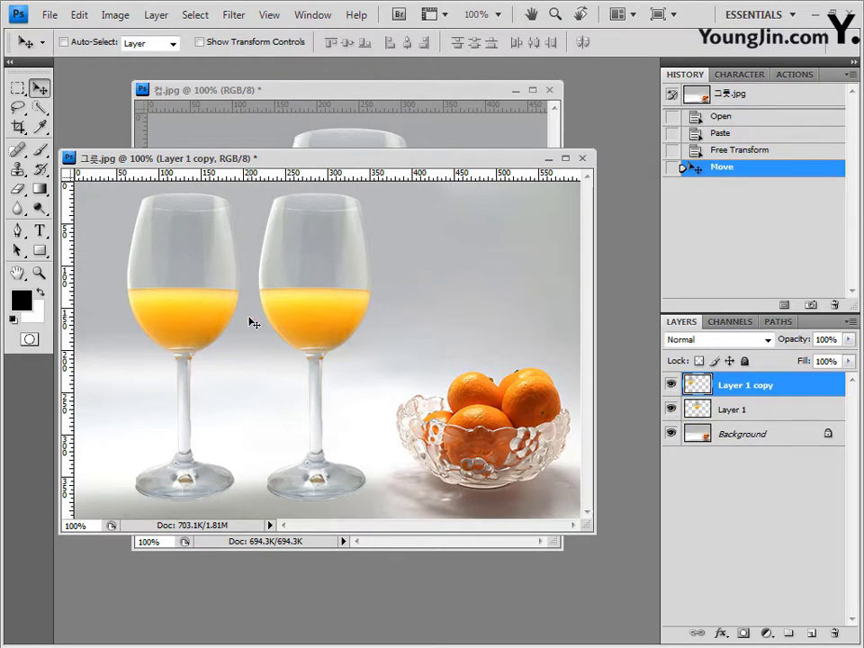
# Start Free Transform on the copied glass and examine the available transform options such as Scale, Rotate, Distort, Warp and Flip.
pyautogui.click(80, 15)
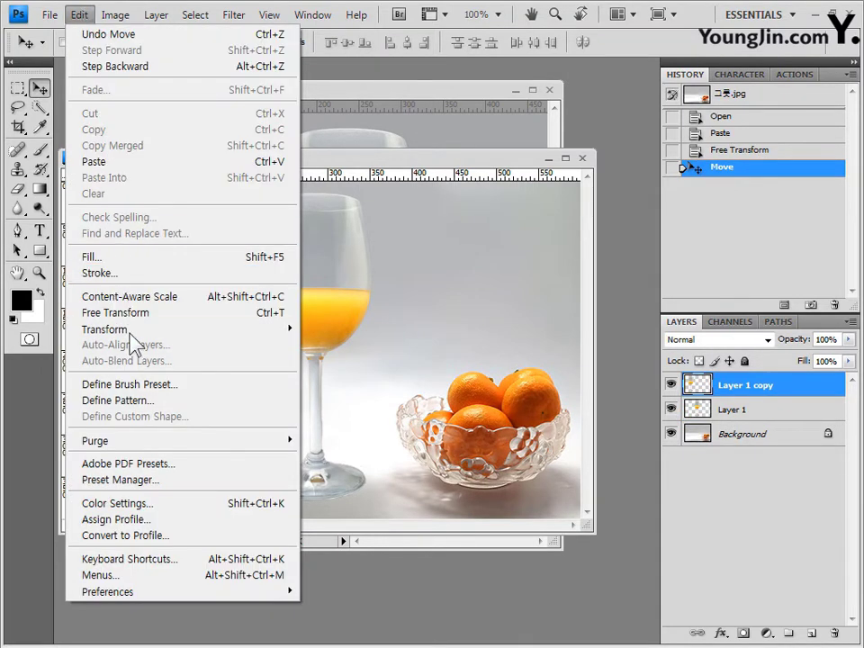
pyautogui.click(389, 153)
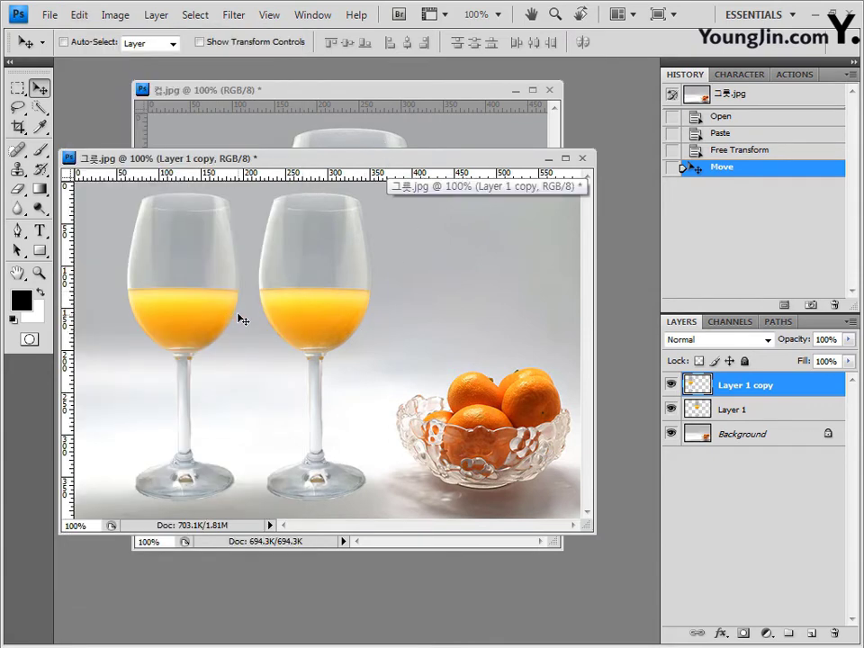
pyautogui.hotkey('ctrl', 't')
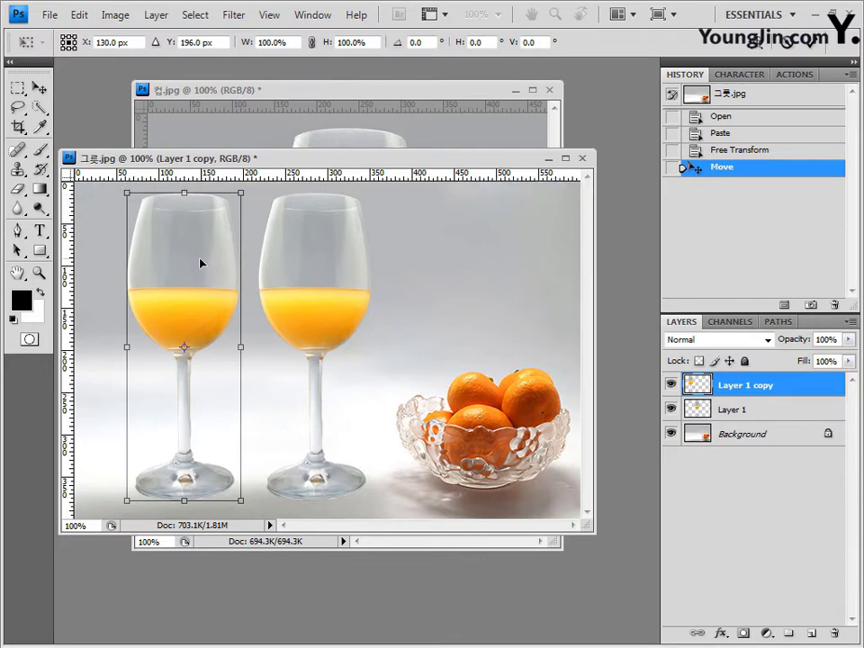
pyautogui.rightClick(204, 230)
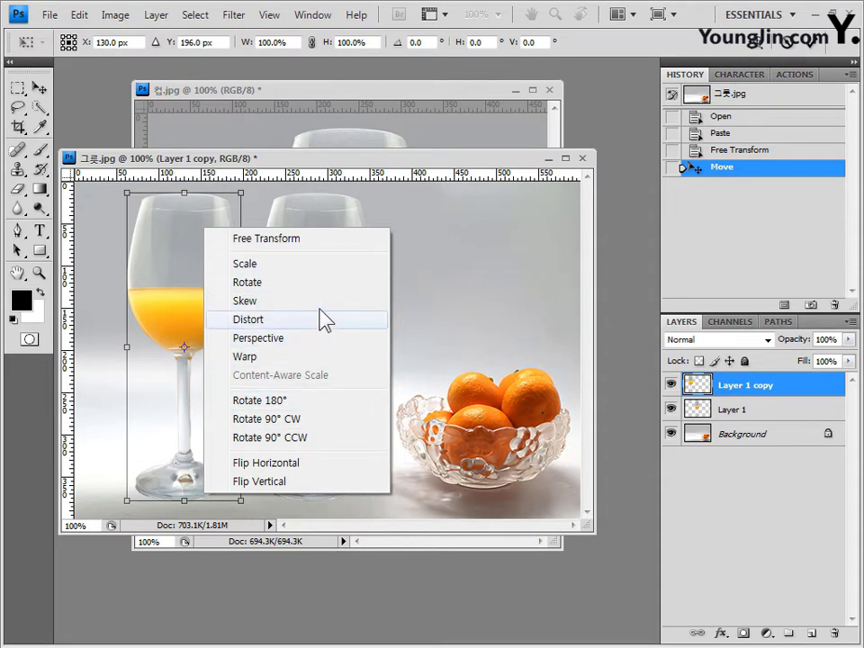
pyautogui.click(80, 14)
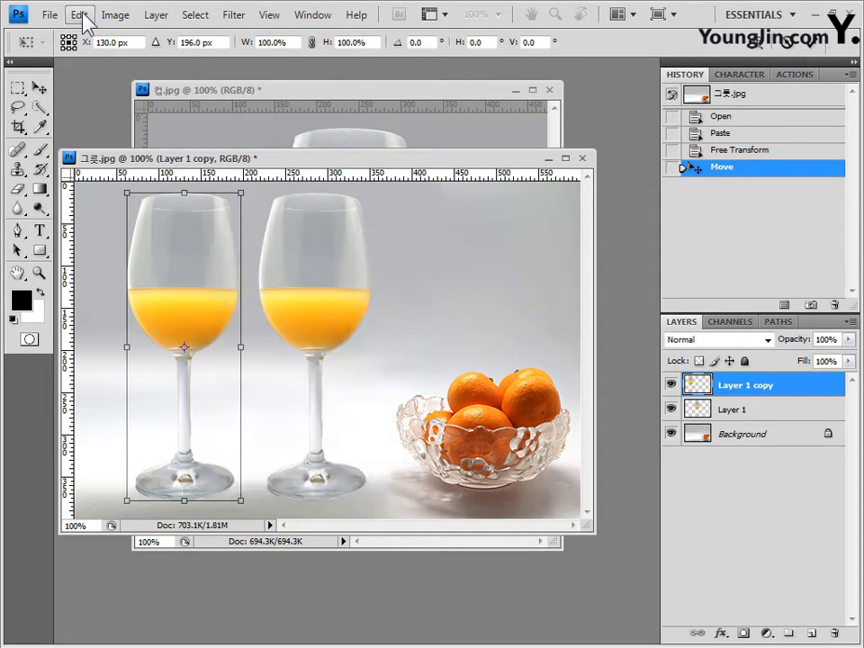
pyautogui.click(81, 15)
pyautogui.moveTo(150, 331)
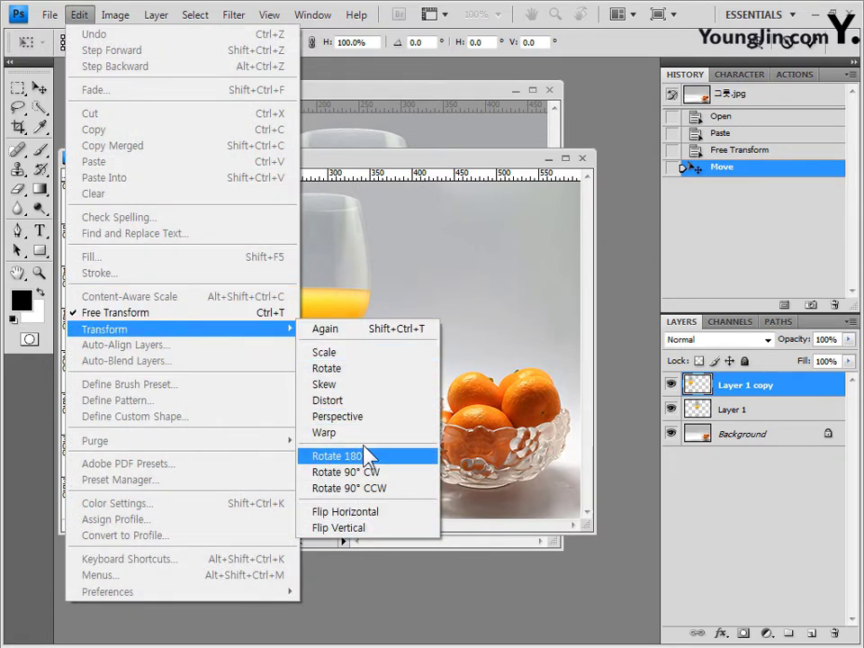
pyautogui.click(377, 164)
# Scale the copied glass to about 86.4%, rotate it about 16.4° and place it at about X 120.8 px, Y 231.4 px, committing the transform.
pyautogui.hotkey('ctrl', 't')
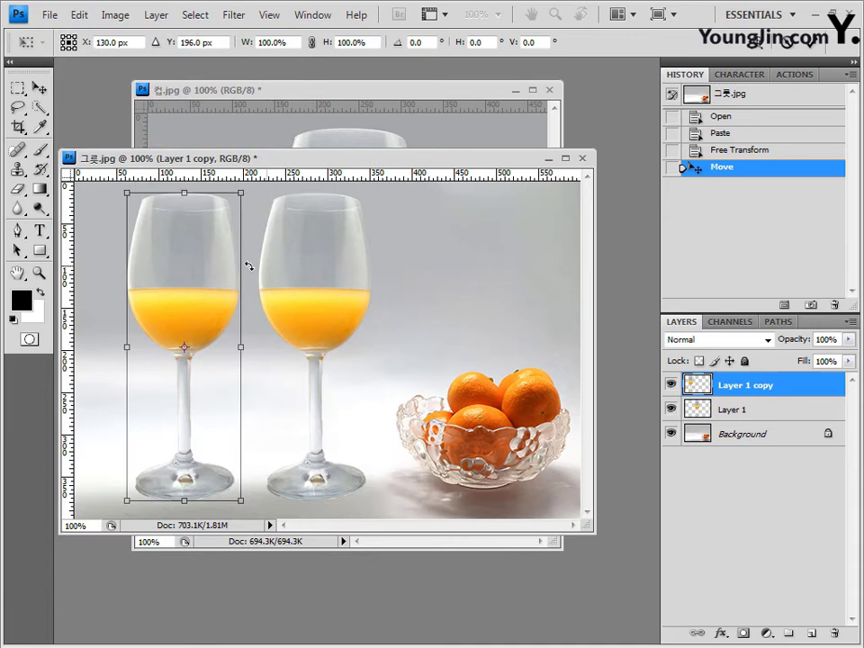
pyautogui.rightClick(196, 252)
pyautogui.click(266, 171)
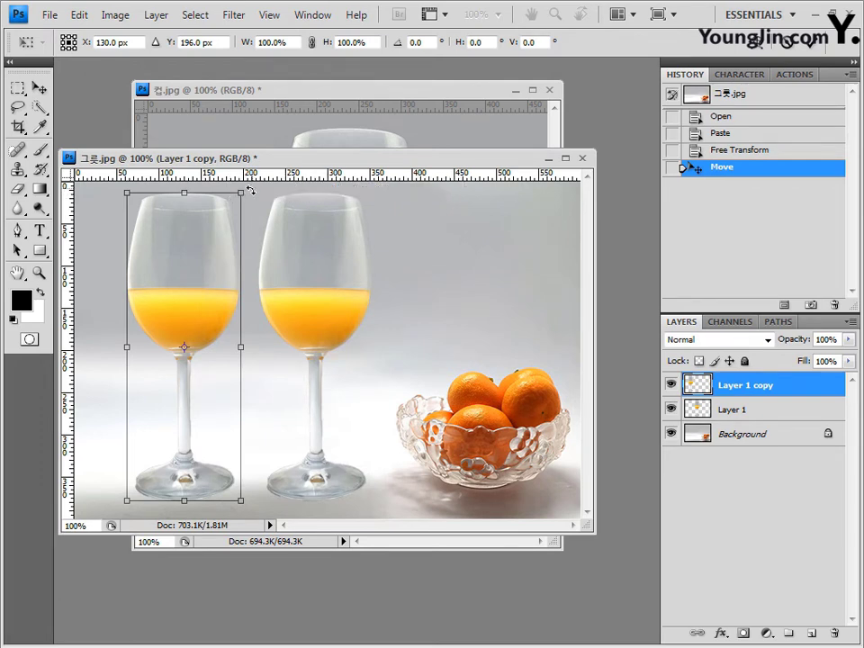
pyautogui.moveTo(251, 190); pyautogui.dragTo(249, 264)
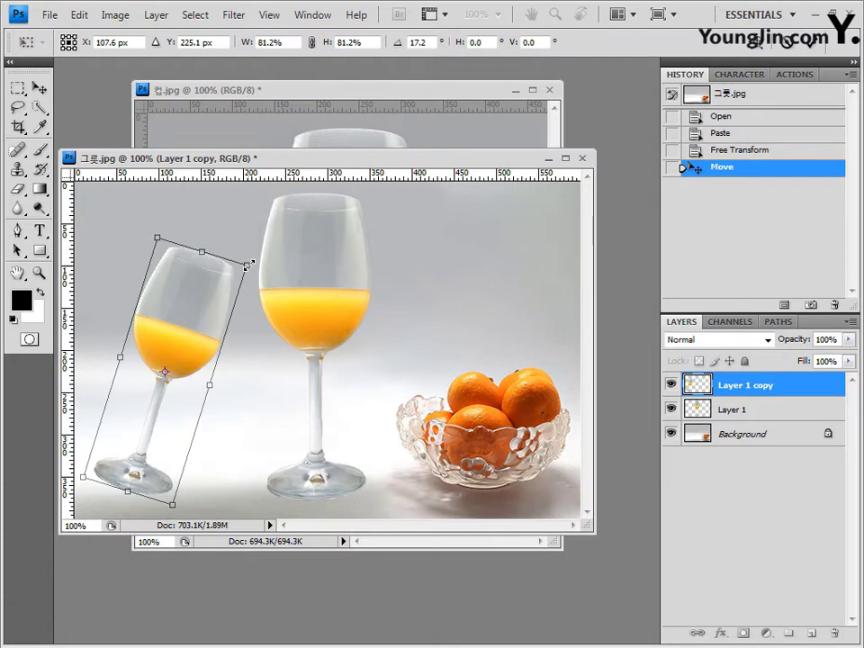
pyautogui.moveTo(261, 256); pyautogui.dragTo(262, 266)
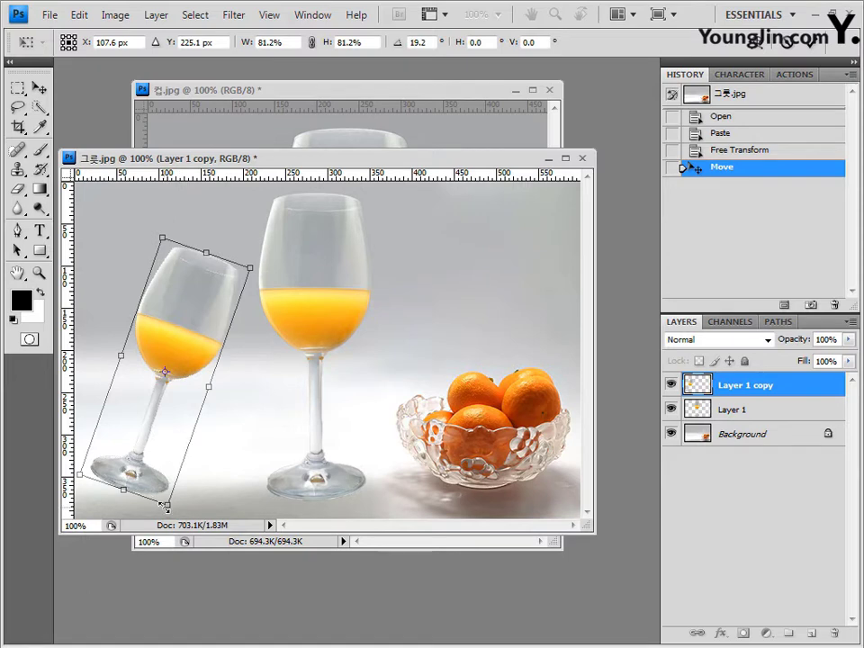
pyautogui.moveTo(168, 504)
pyautogui.mouseDown()
pyautogui.moveTo(176, 531)
pyautogui.moveTo(173, 524)
pyautogui.mouseUp()
pyautogui.moveTo(206, 363)
pyautogui.mouseDown()
pyautogui.moveTo(222, 366)
pyautogui.moveTo(220, 359)
pyautogui.mouseUp()
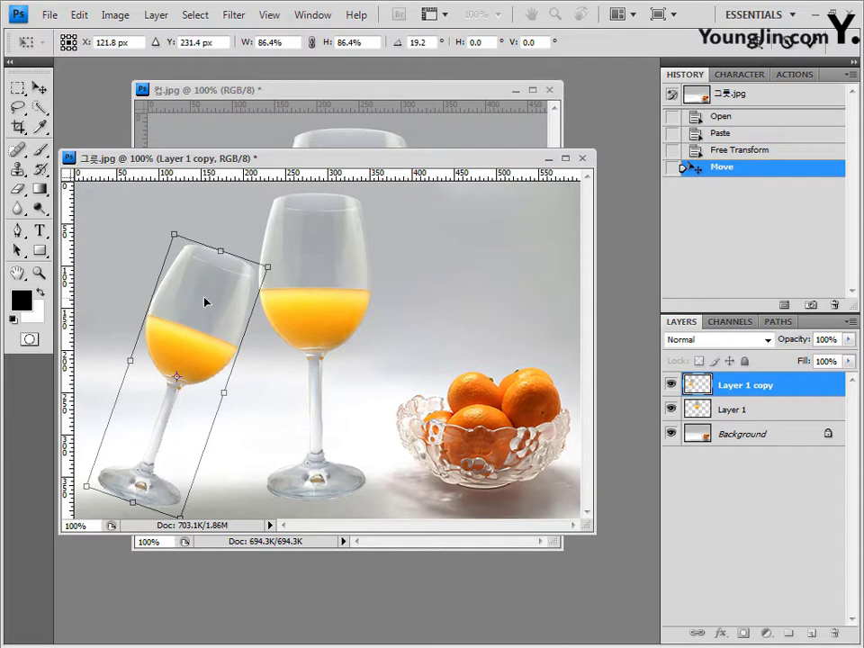
pyautogui.moveTo(210, 299); pyautogui.dragTo(202, 291)
pyautogui.moveTo(205, 295); pyautogui.dragTo(206, 304)
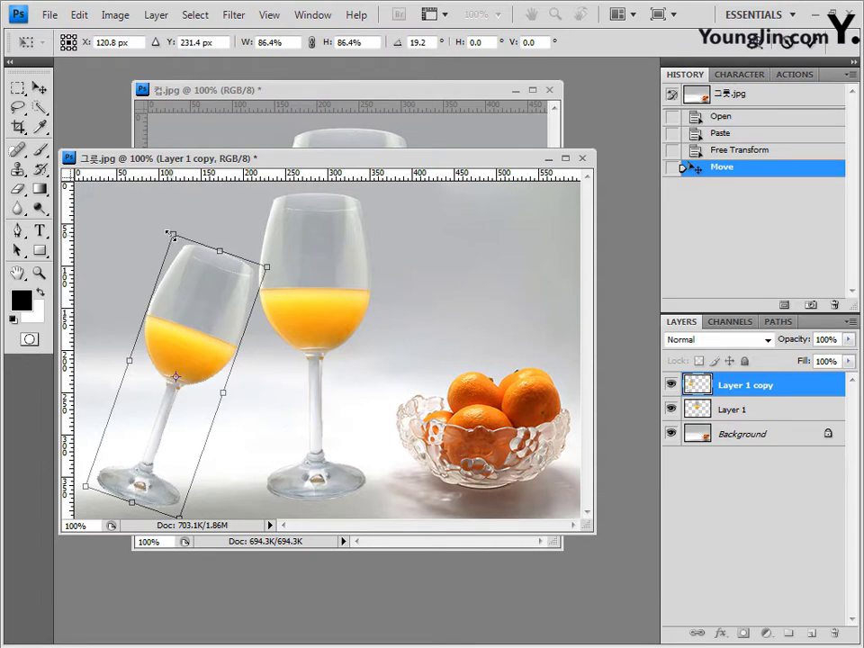
pyautogui.moveTo(177, 226); pyautogui.dragTo(170, 227)
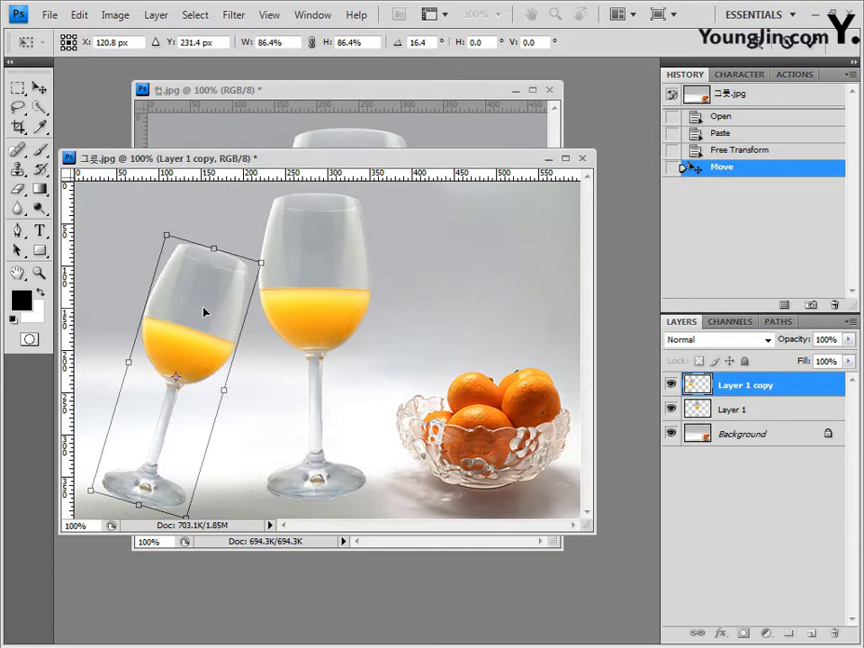
pyautogui.press('Return')
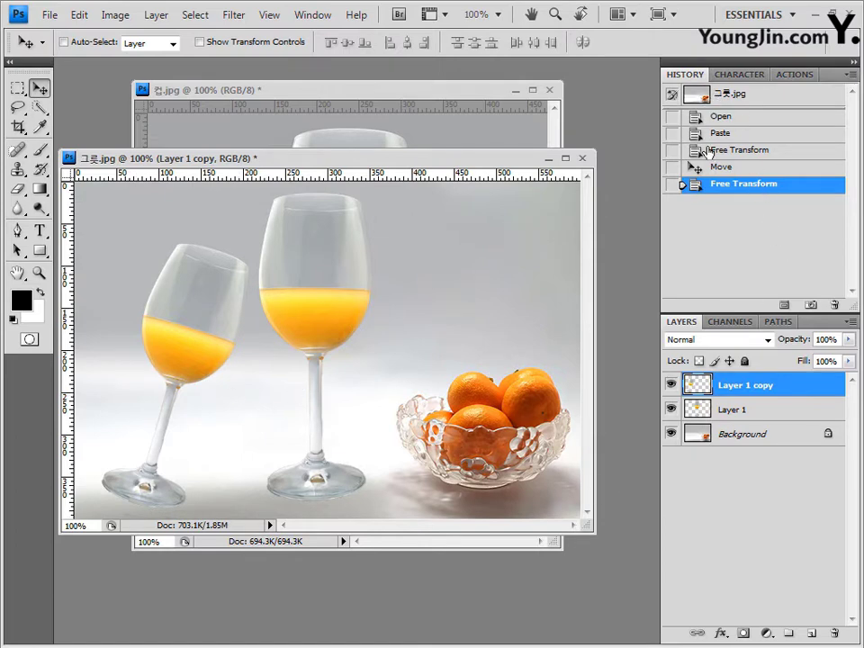
# Undo and restore the copied glass's Free Transform to compare the two history states, ending on the transformed version.
pyautogui.hotkey('ctrl', 'z')
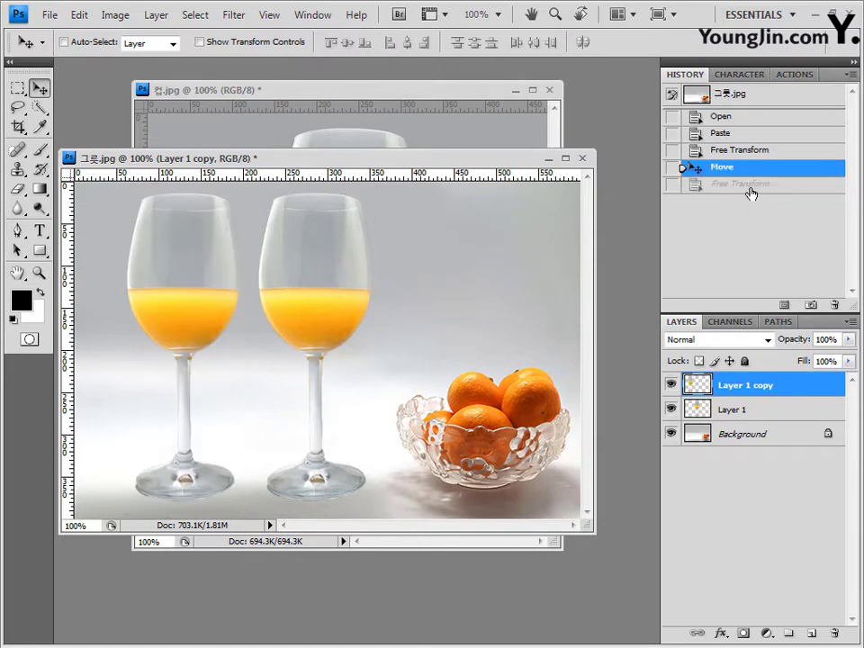
pyautogui.click(750, 183)
pyautogui.click(757, 176)
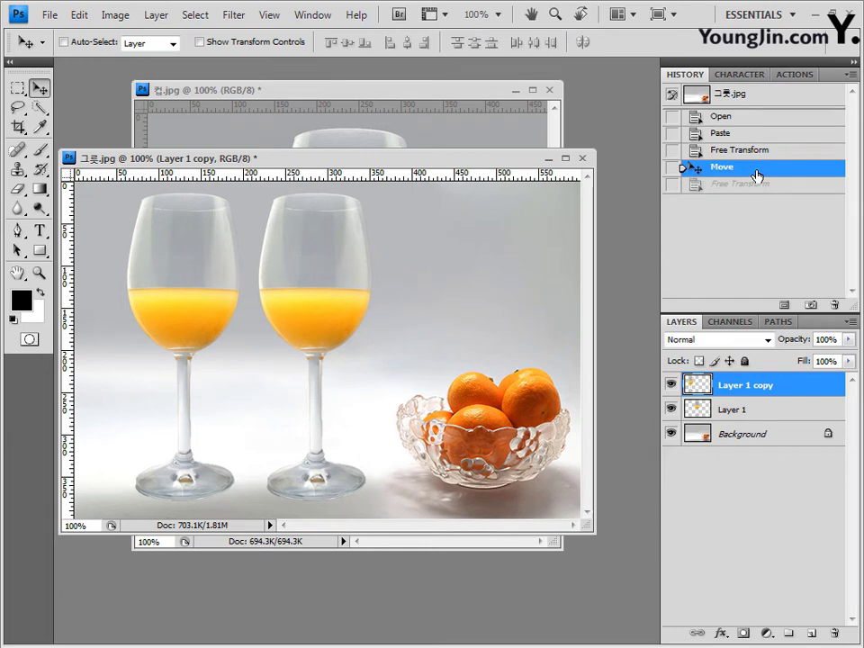
pyautogui.hotkey('ctrl', 't')
pyautogui.press('Escape')
pyautogui.click(760, 195)
# Close 컵.jpg without saving its changes and reposition the 그릇.jpg window in the workspace.
pyautogui.click(463, 114)
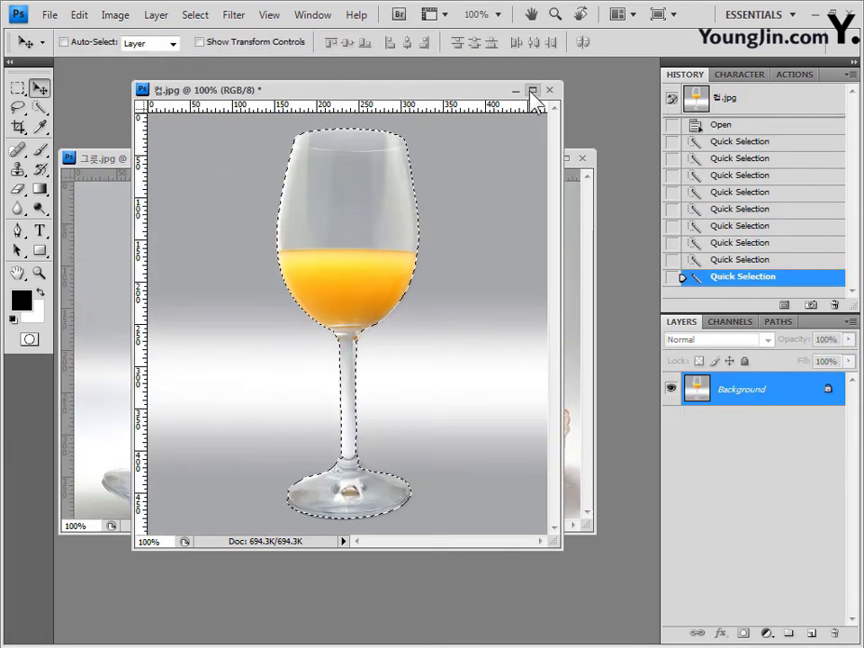
pyautogui.click(550, 91)
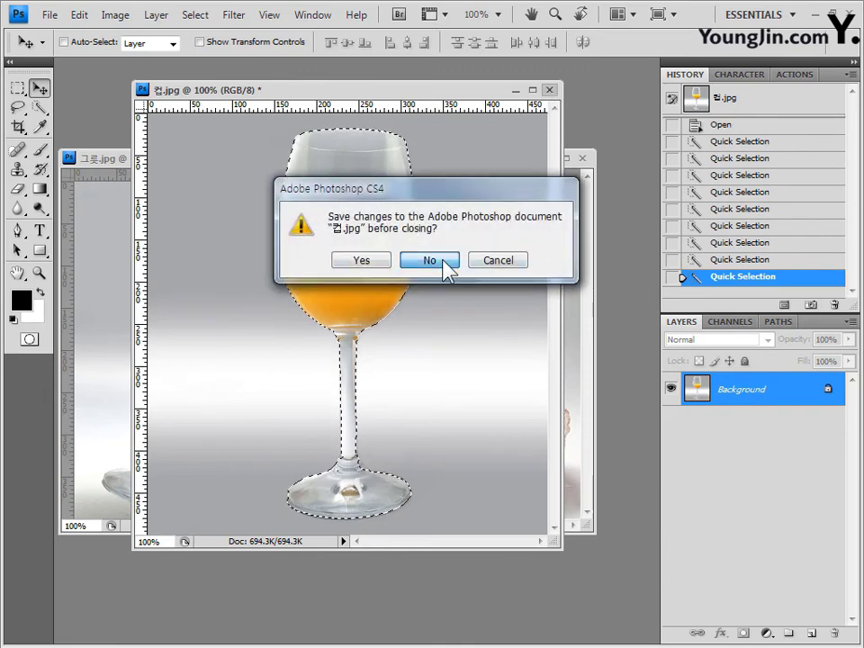
pyautogui.click(441, 258)
pyautogui.moveTo(404, 153); pyautogui.dragTo(416, 143)
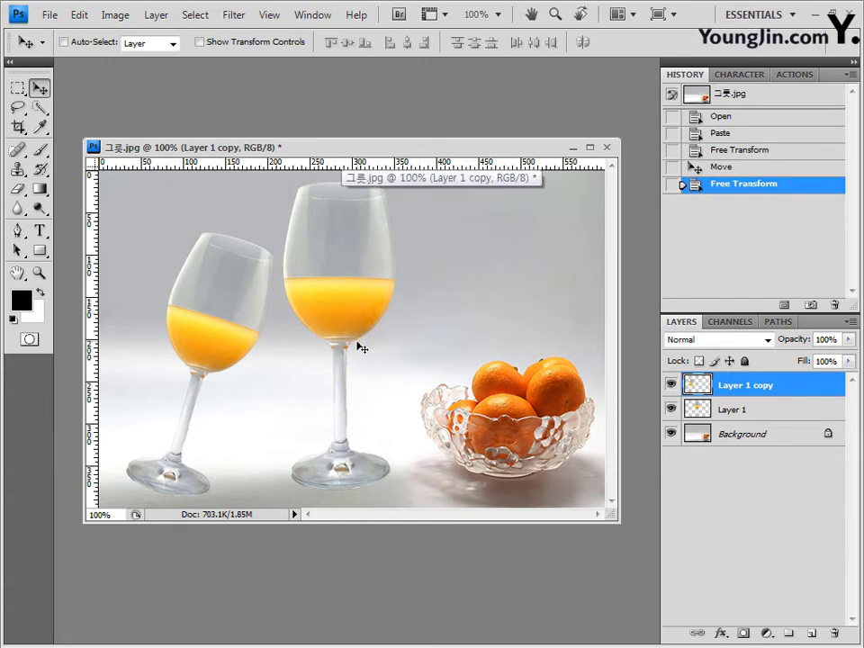
# Hide and show Layer 1 copy and Layer 1 to check which glass each layer holds.
pyautogui.moveTo(671, 385); pyautogui.dragTo(670, 409)
pyautogui.click(671, 385)
pyautogui.click(671, 410)
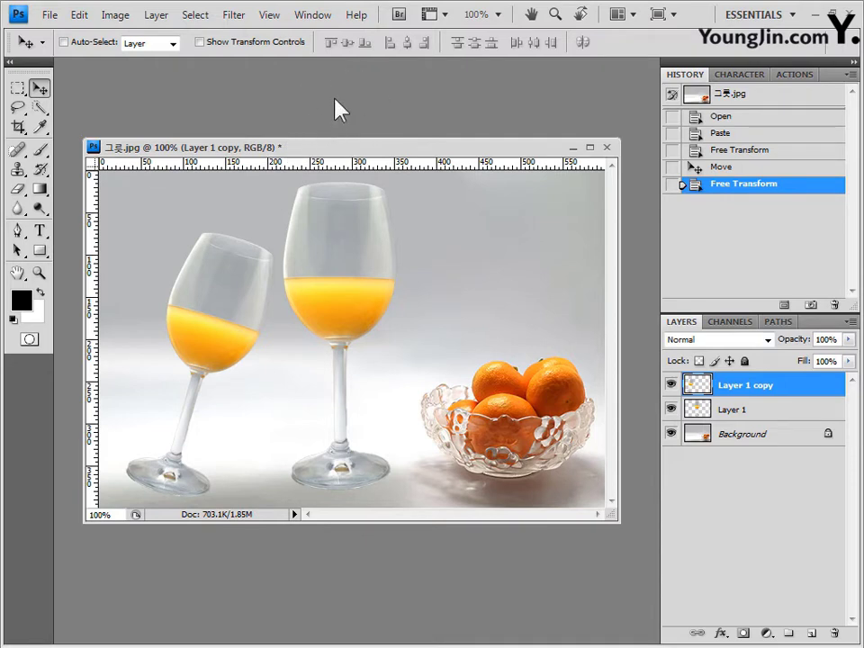
# Start saving the composite under a new file with the Photoshop (PSD) format, browsing the files already in the folder.
pyautogui.click(50, 15)
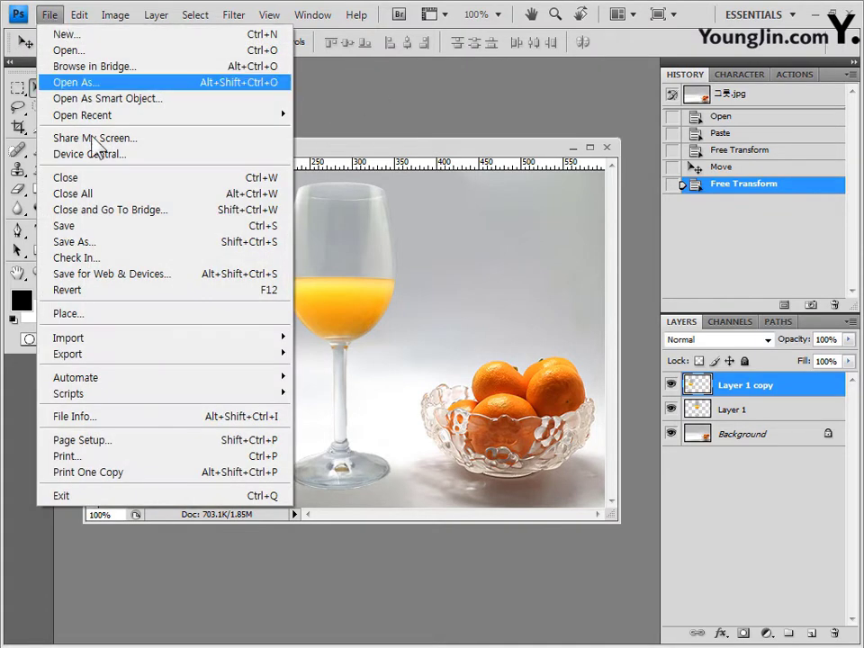
pyautogui.click(120, 243)
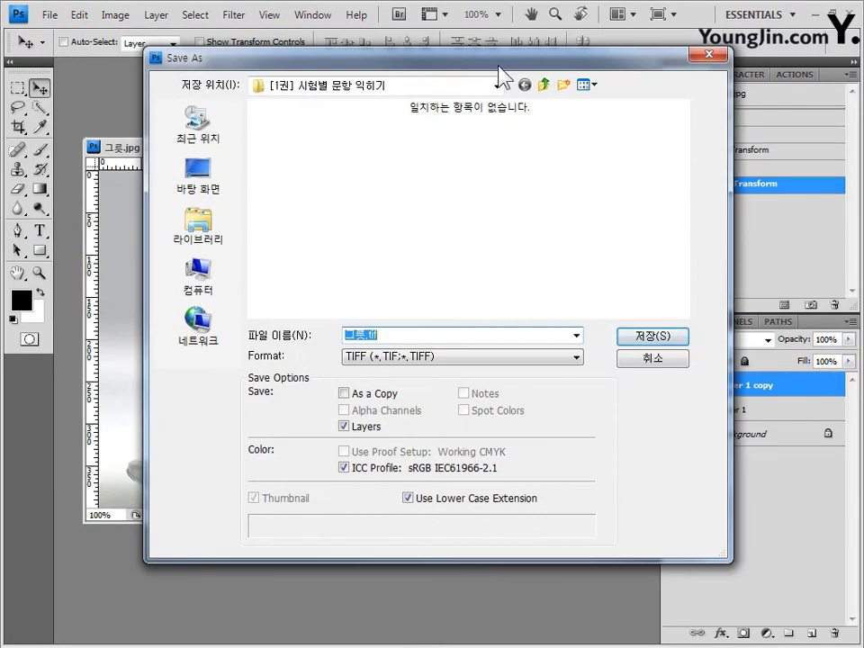
pyautogui.moveTo(502, 78); pyautogui.dragTo(489, 124)
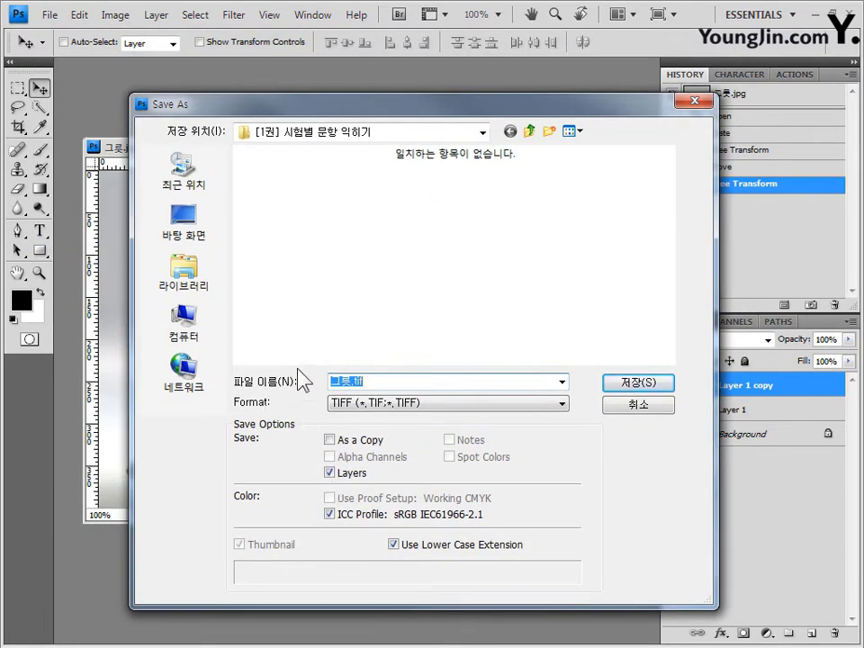
pyautogui.click(453, 405)
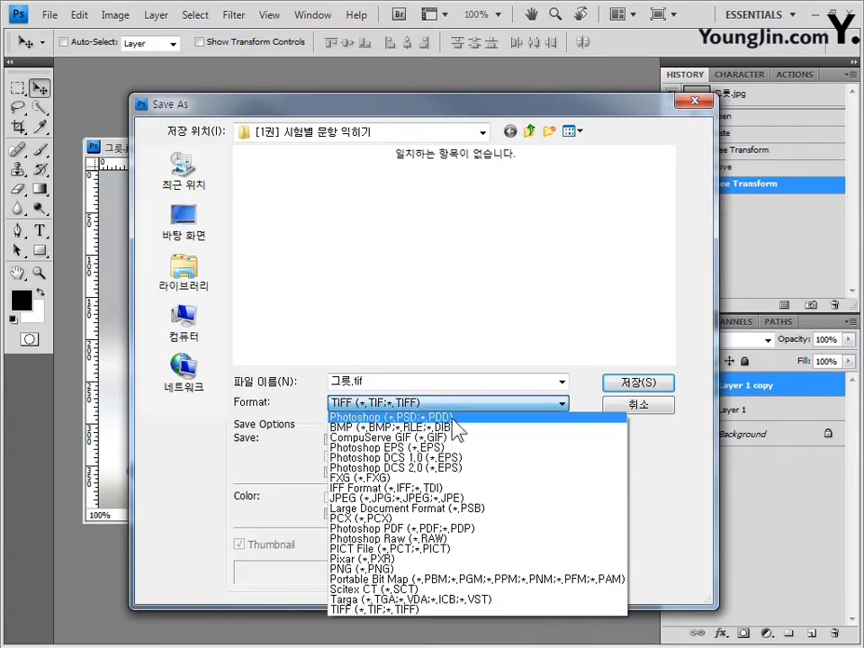
pyautogui.click(457, 428)
pyautogui.doubleClick(429, 380)
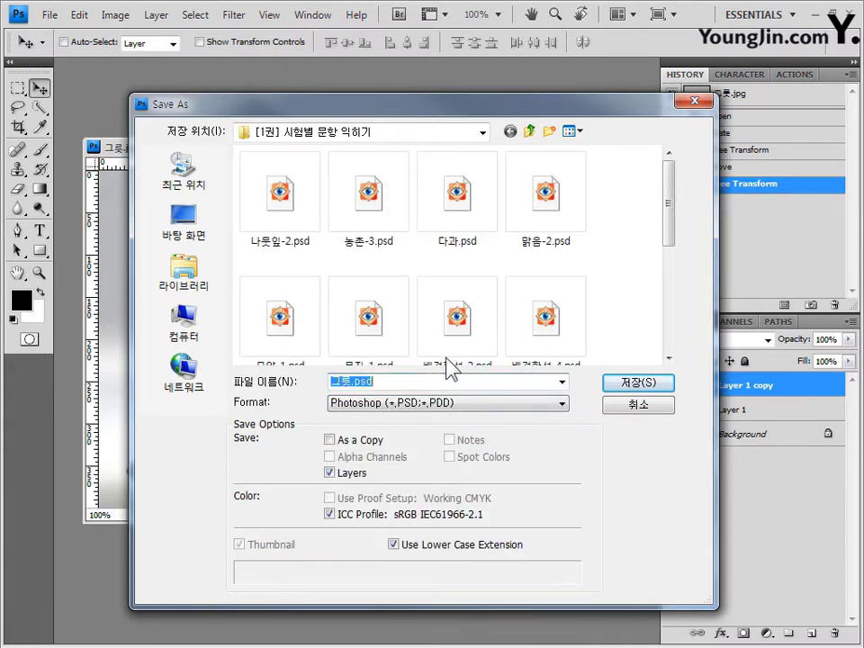
pyautogui.scroll(-3, 675, 238)
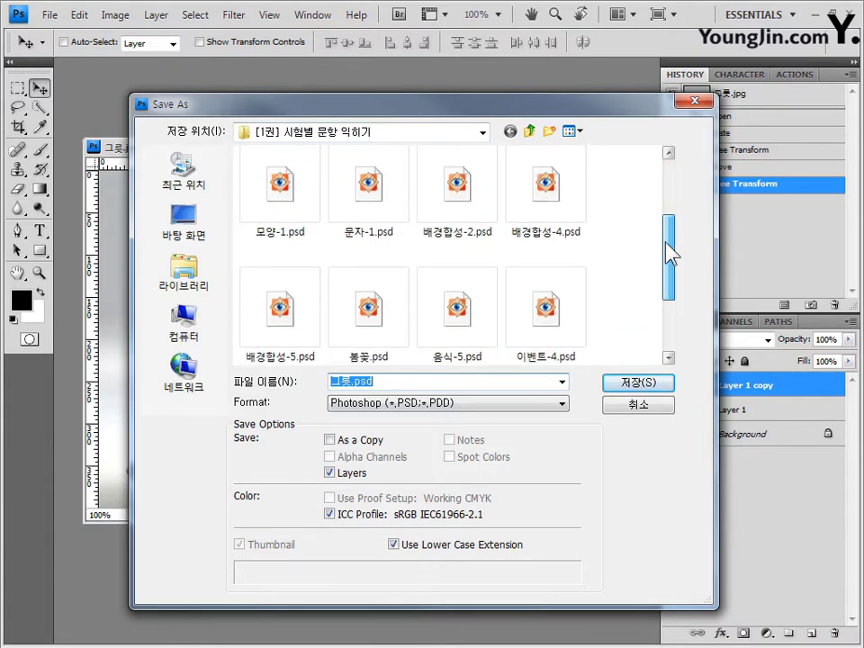
pyautogui.scroll(3, 668, 213)
# Create a folder named 저장 inside 2019 GTQ 포토샵 2급 and save 그릇.psd there with Maximize compatibility on.
pyautogui.click(529, 131)
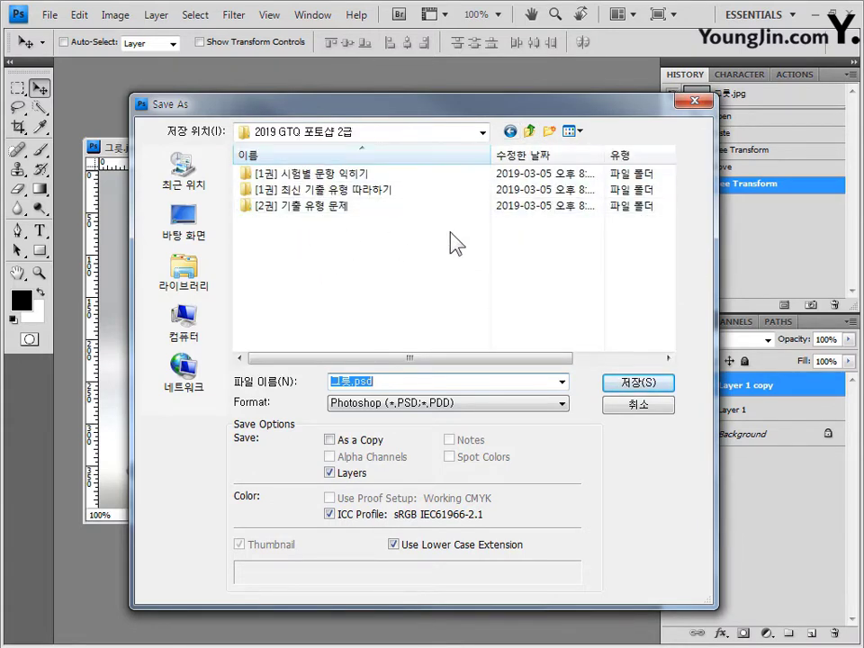
pyautogui.click(548, 134)
pyautogui.write('저장')
pyautogui.press('Return')
pyautogui.press('Return')
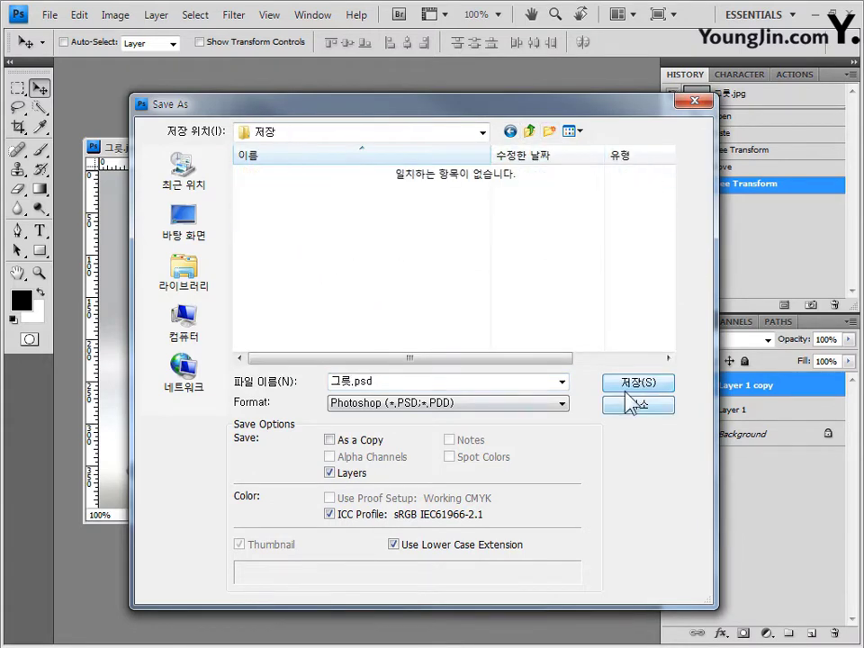
pyautogui.click(639, 384)
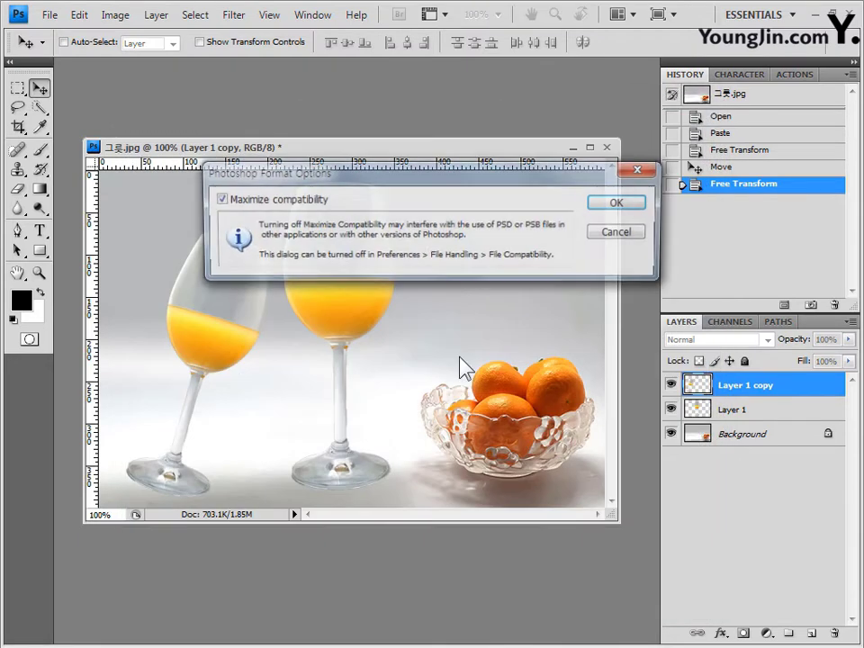
pyautogui.click(627, 207)
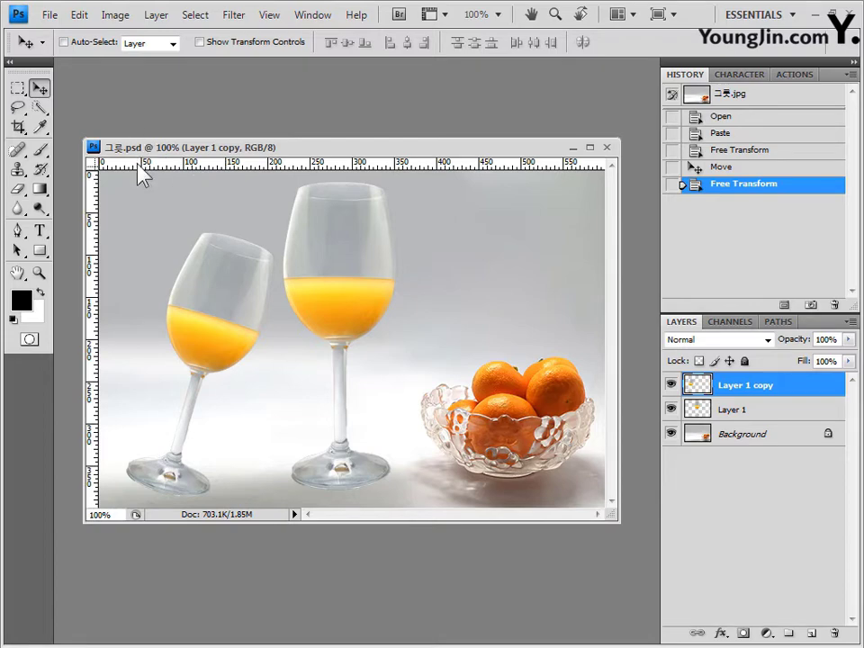
# Save a JPEG copy as 그릇.jpg in the 저장 folder at quality 12 (Maximum), and close the document.
pyautogui.click(51, 15)
pyautogui.click(95, 243)
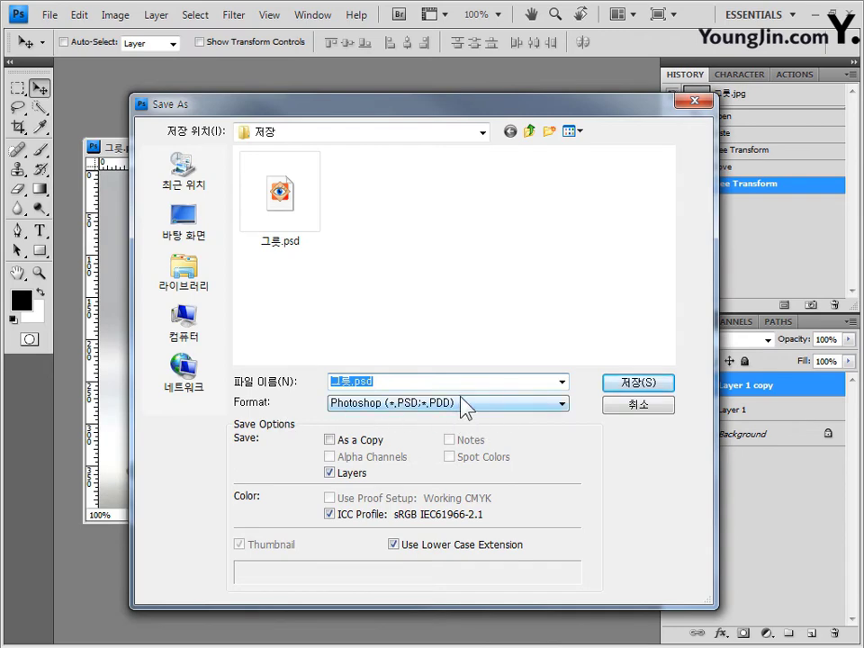
pyautogui.click(461, 403)
pyautogui.click(405, 498)
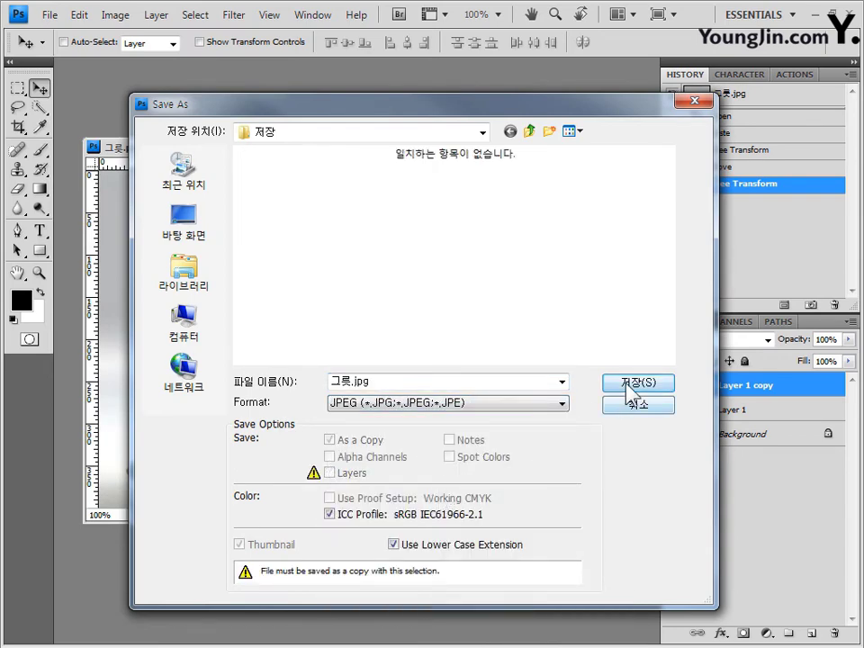
pyautogui.click(623, 383)
pyautogui.moveTo(684, 378); pyautogui.dragTo(410, 152)
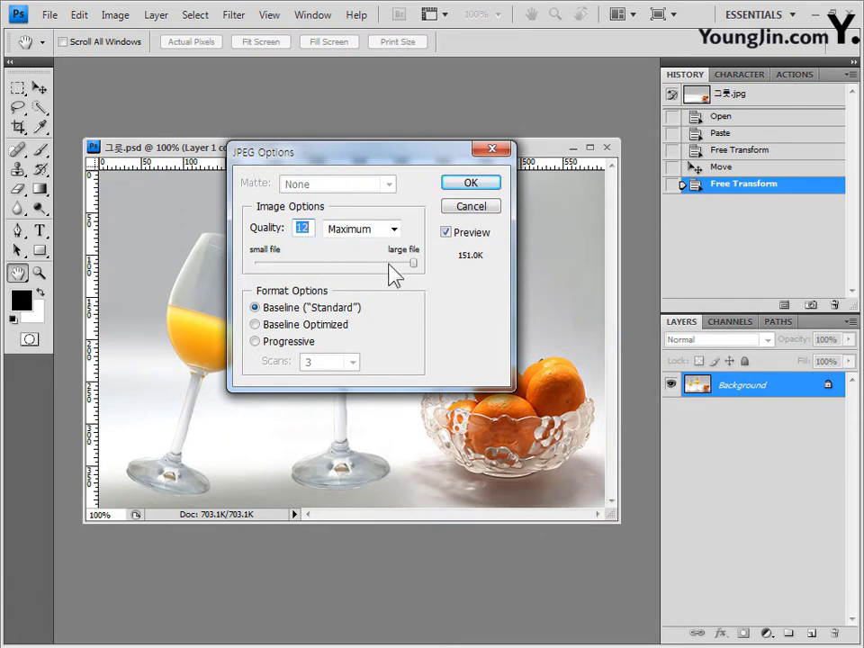
pyautogui.click(470, 184)
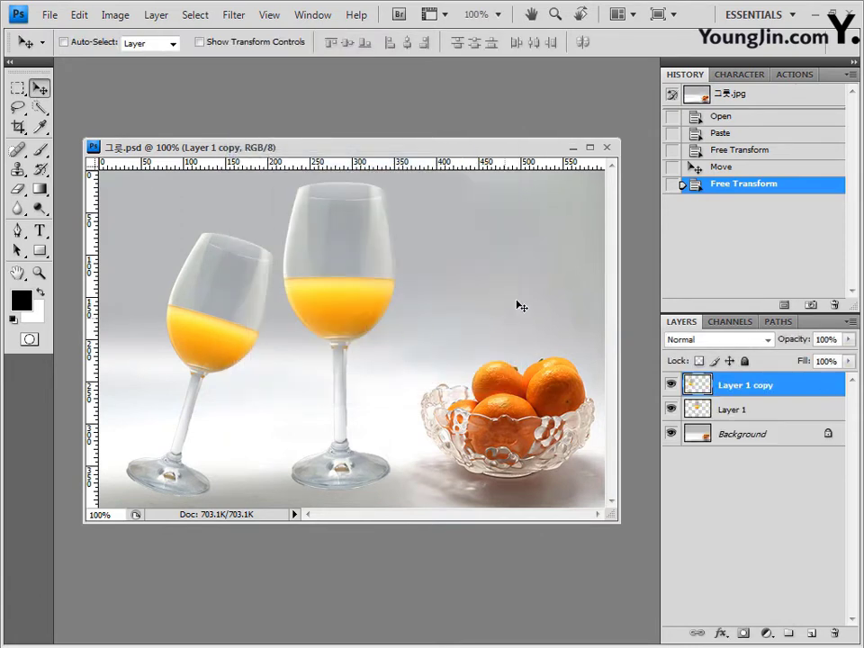
pyautogui.click(607, 148)
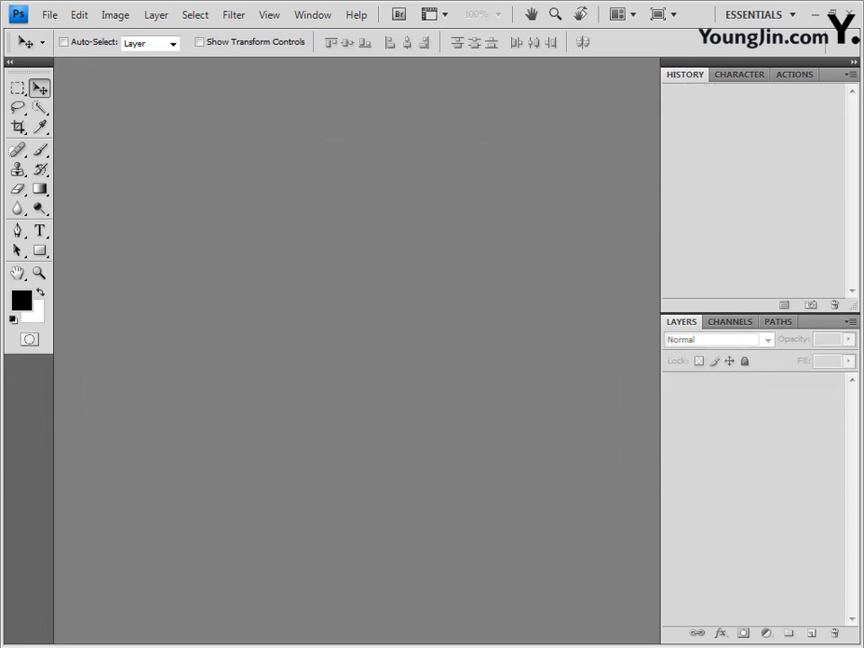
# Switch to Windows Explorer and open the 저장 folder in 2019 GTQ 포토샵 2급 to check the saved JPG and PSD files.
pyautogui.hotkey('alt', 'Tab')
pyautogui.moveTo(438, 197); pyautogui.dragTo(439, 162)
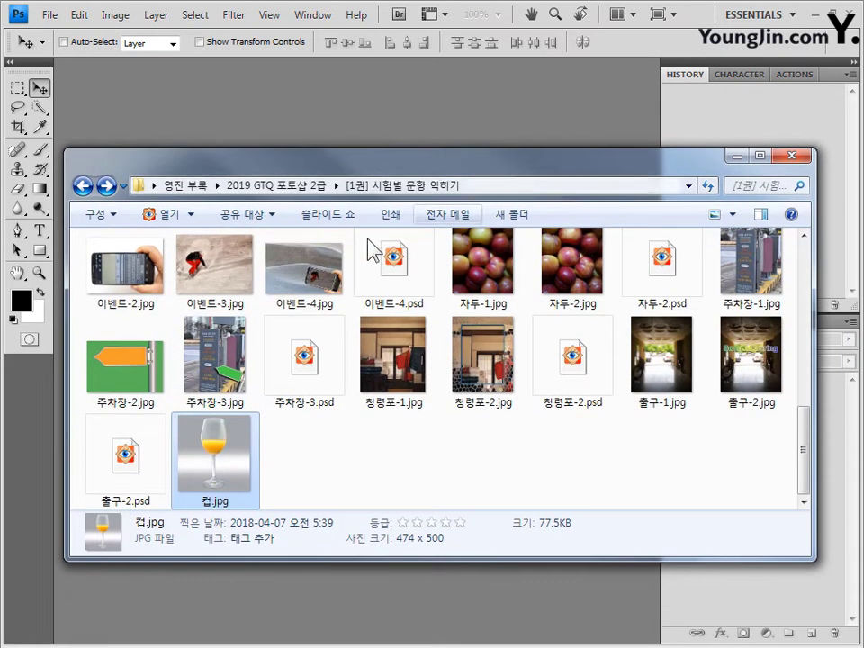
pyautogui.click(269, 186)
pyautogui.click(126, 320)
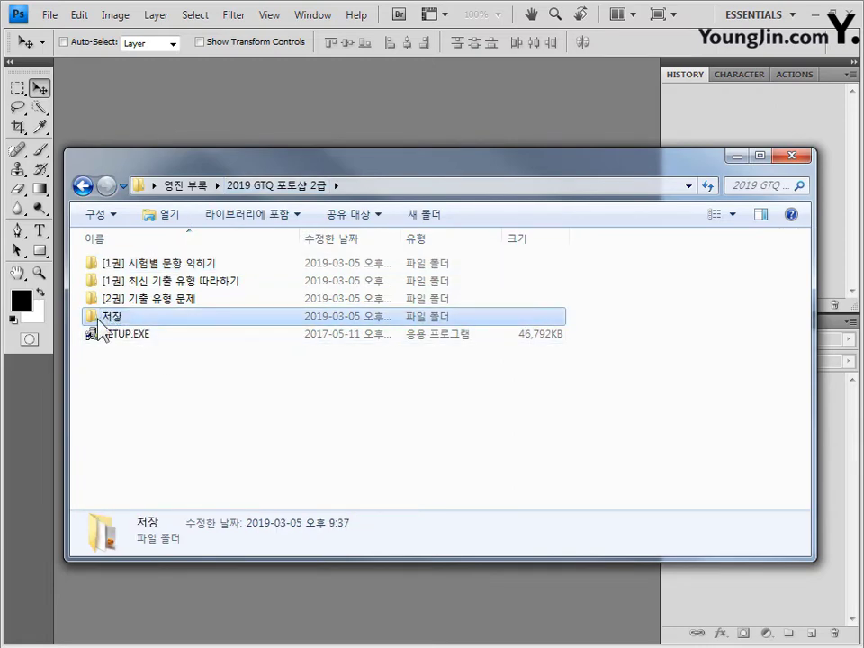
pyautogui.doubleClick(104, 320)
pyautogui.click(108, 313)
pyautogui.click(199, 302)
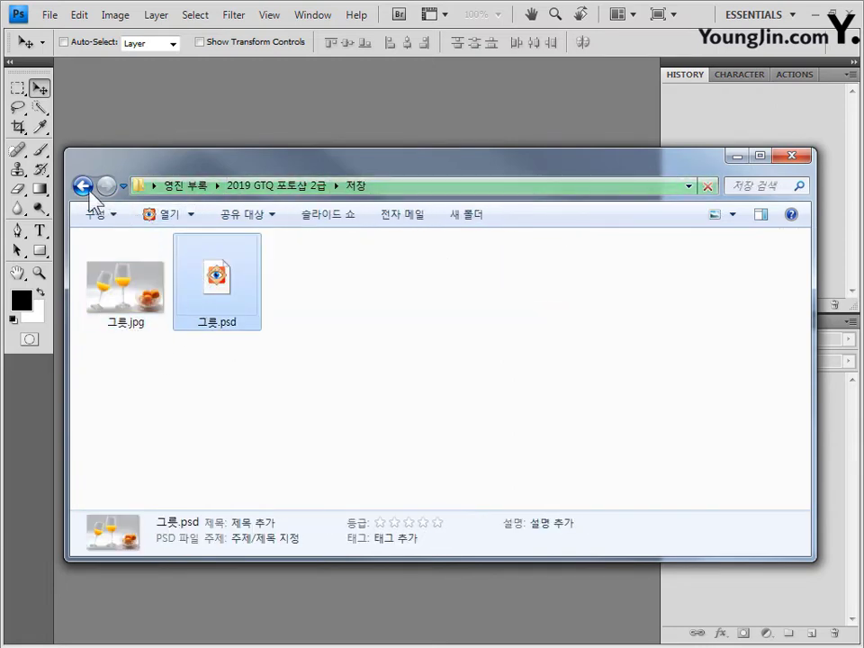
# Open 꽃.jpg from the [1권] 시험별 문항 익히기 folder in Photoshop and float it in its own window.
pyautogui.click(82, 186)
pyautogui.hotkey('alt', 'F4')
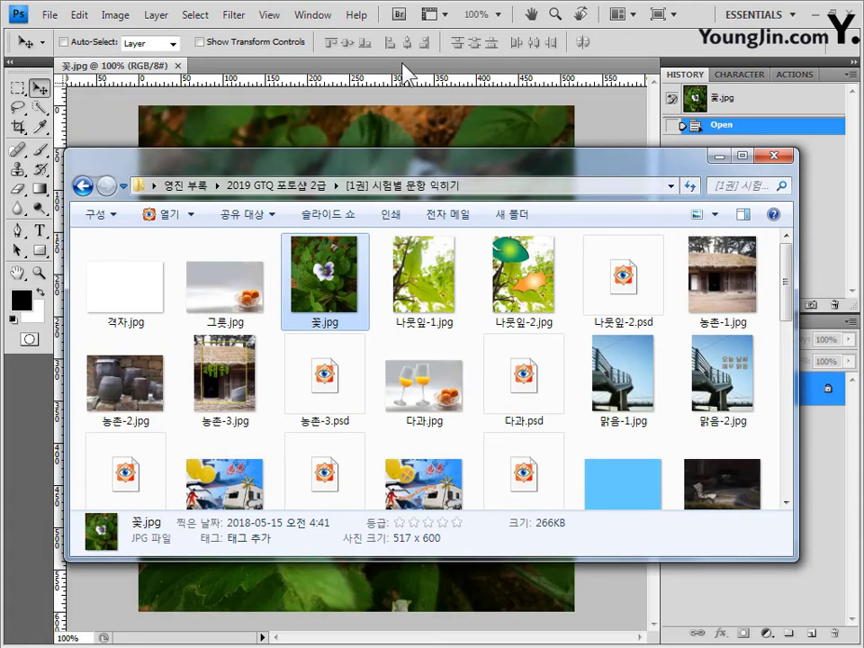
pyautogui.click(407, 73)
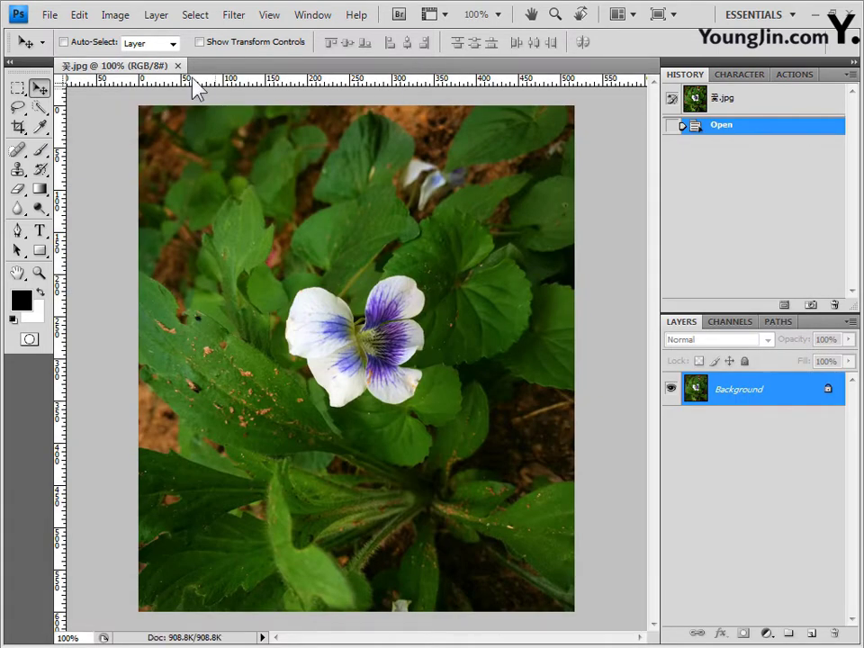
pyautogui.moveTo(126, 66); pyautogui.dragTo(280, 209)
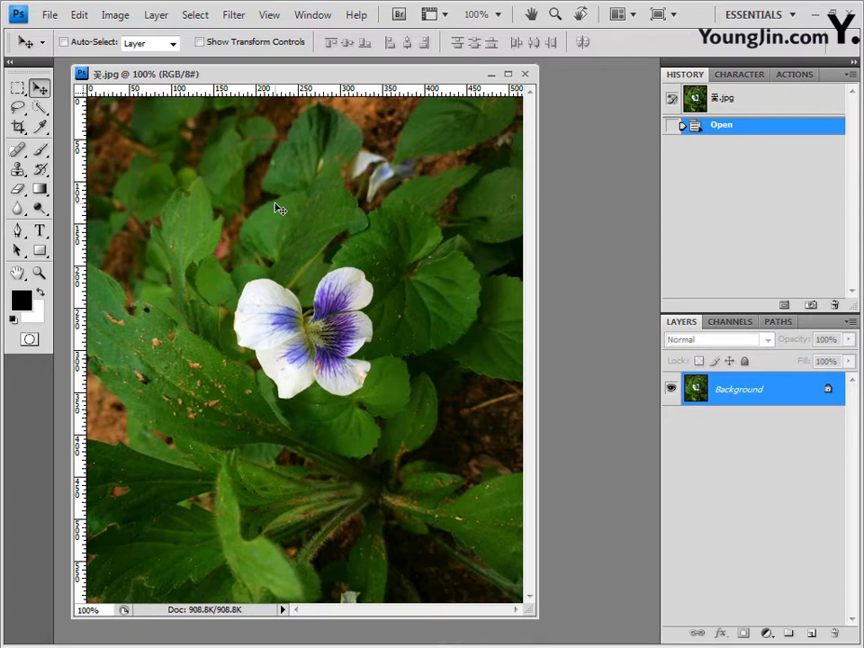
# Select the whole white and purple flower with the Quick Selection tool, then copy and paste it onto a new layer.
pyautogui.click(40, 108)
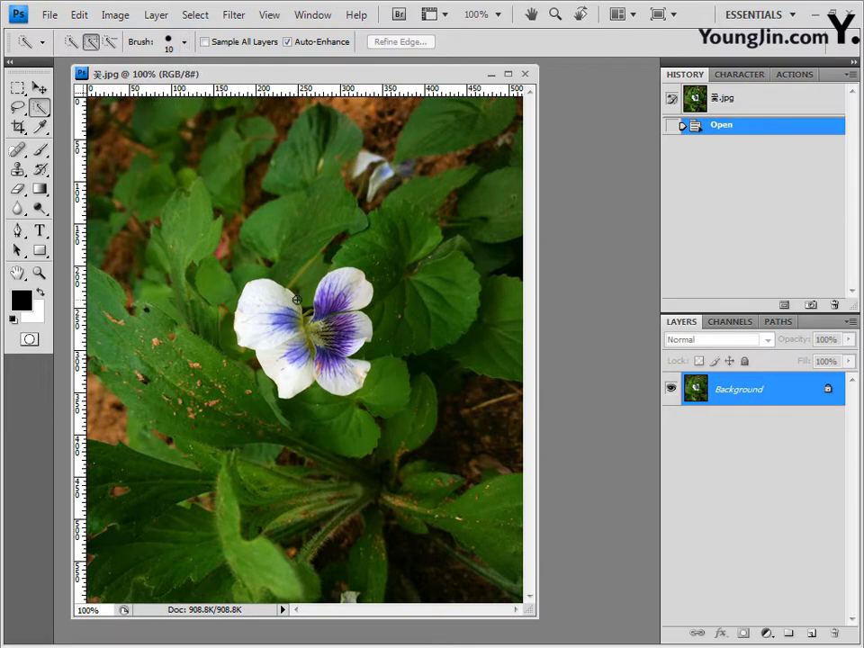
pyautogui.moveTo(272, 293)
pyautogui.mouseDown()
pyautogui.moveTo(264, 315)
pyautogui.moveTo(302, 356)
pyautogui.moveTo(338, 322)
pyautogui.mouseUp()
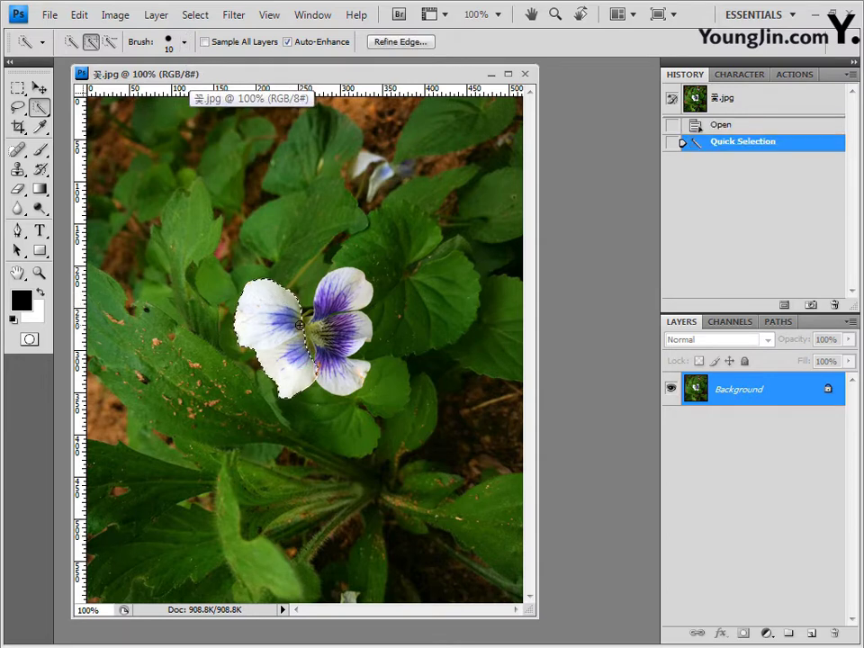
pyautogui.click(334, 302)
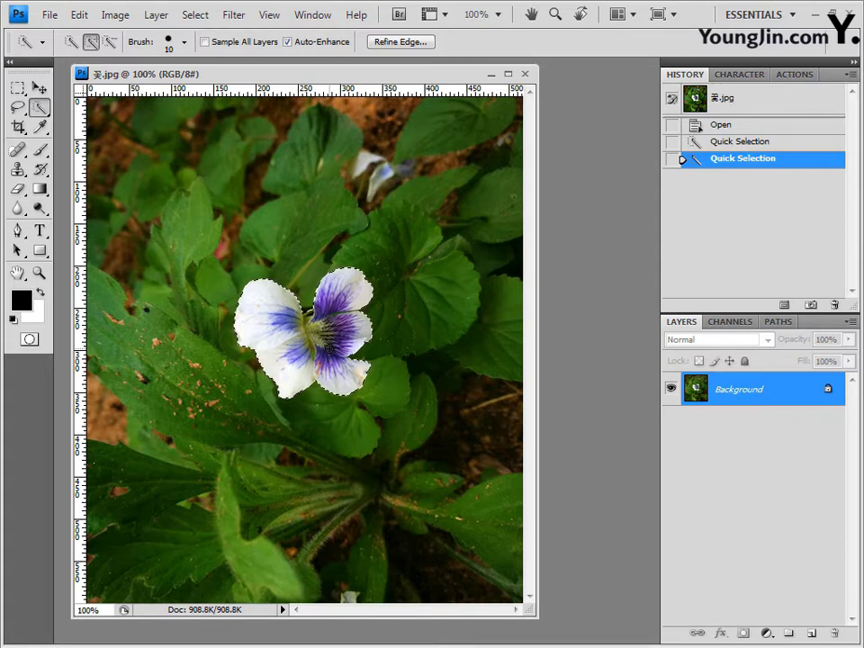
pyautogui.hotkey('ctrl', 'v')
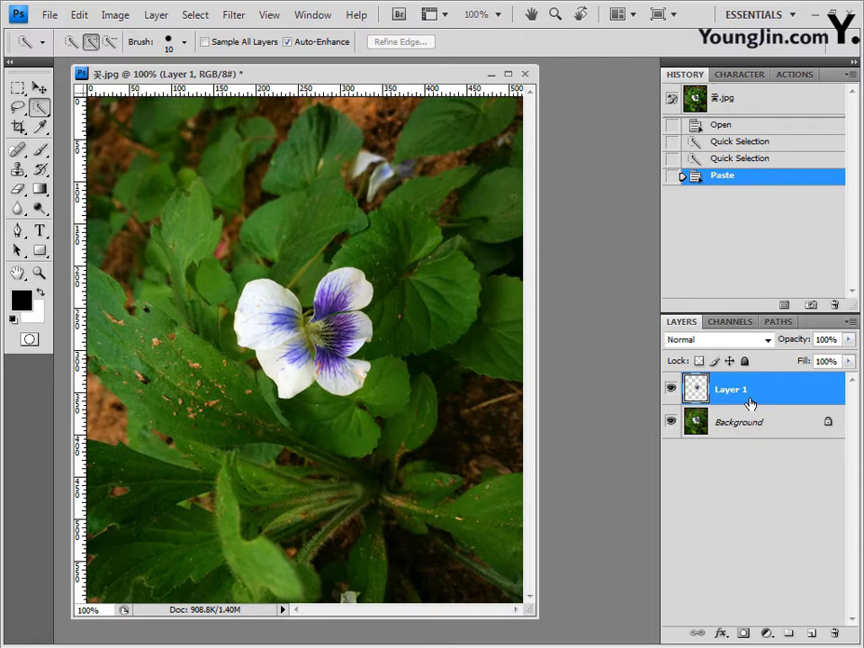
# Show the grid and change its colour to light yellow-green #cff65a in the Guides, Grid & Slices preferences.
pyautogui.hotkey('ctrl', "'")
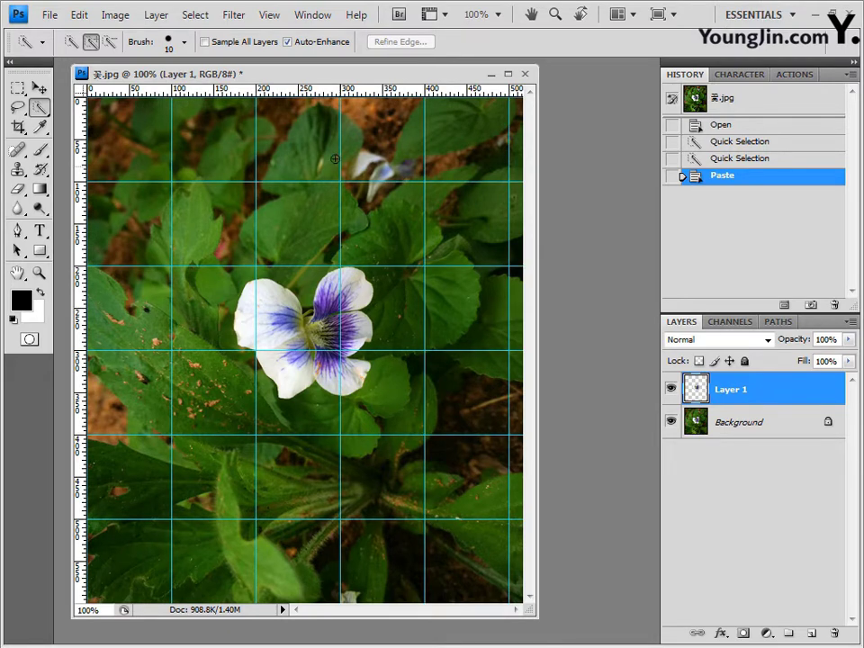
pyautogui.press('i')
pyautogui.doubleClick(312, 90)
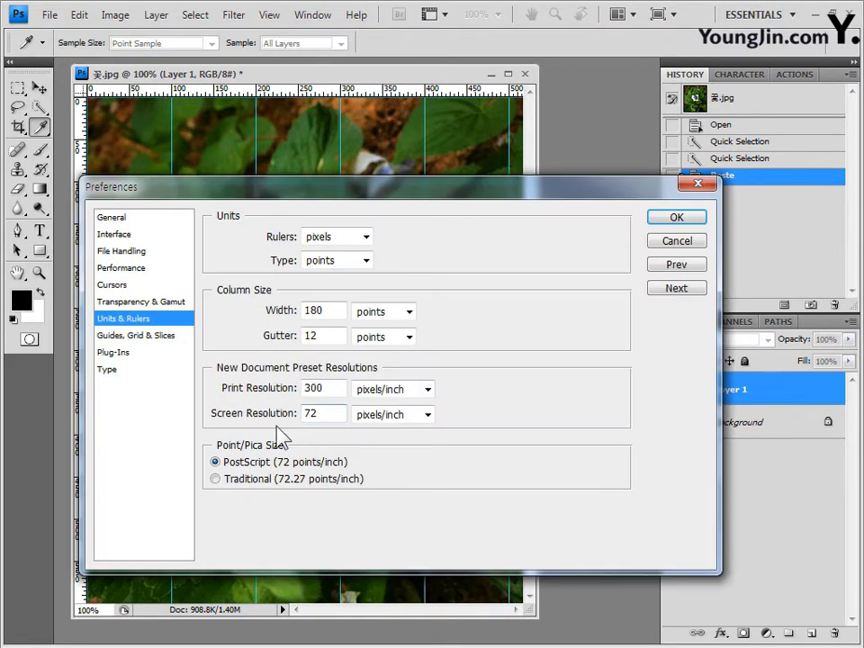
pyautogui.click(157, 341)
pyautogui.click(607, 401)
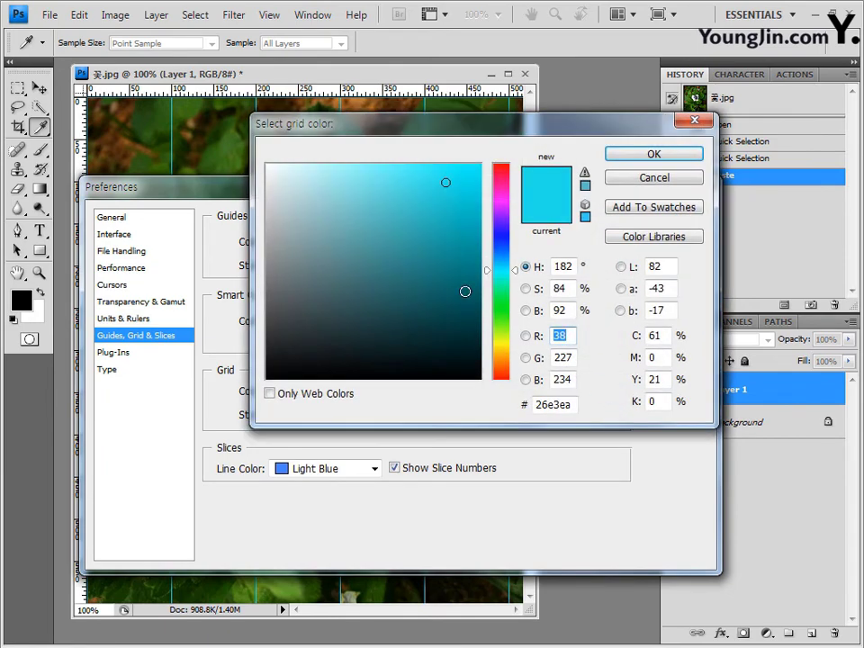
pyautogui.click(499, 335)
pyautogui.click(404, 172)
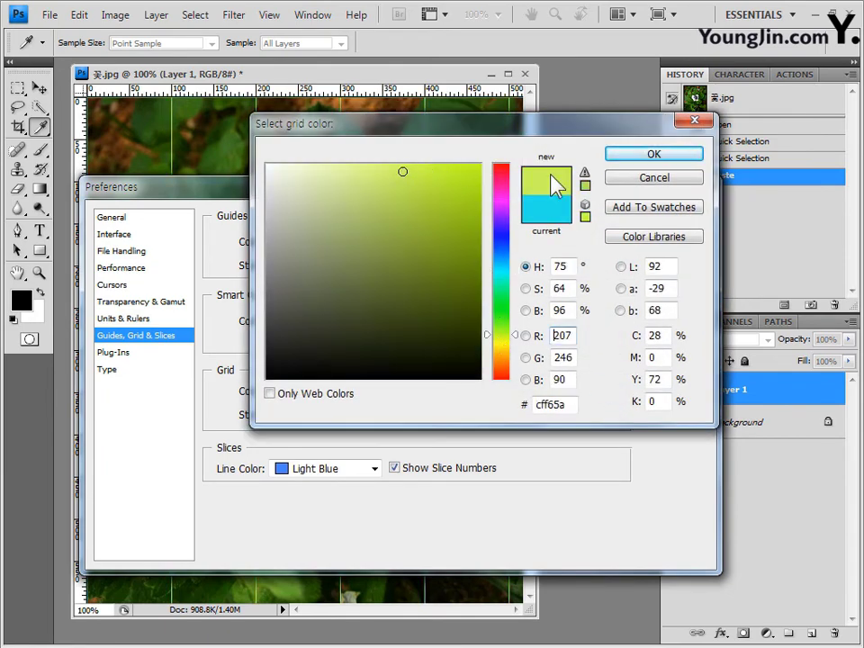
pyautogui.click(653, 154)
pyautogui.click(671, 219)
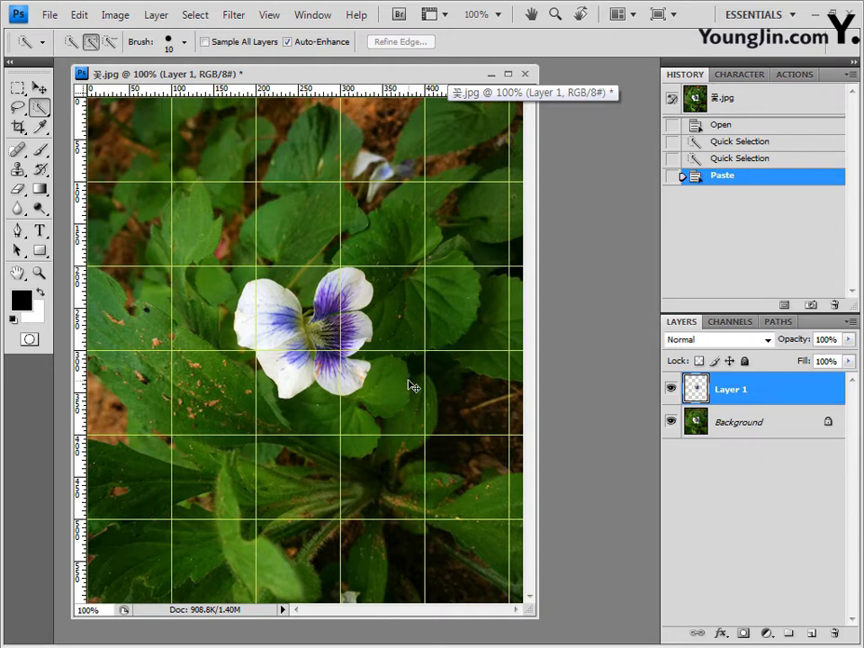
# Move the pasted flower with Free Transform to X 184 px, Y 352 px and flip it horizontally.
pyautogui.hotkey('ctrl', 't')
pyautogui.moveTo(336, 321); pyautogui.dragTo(279, 381)
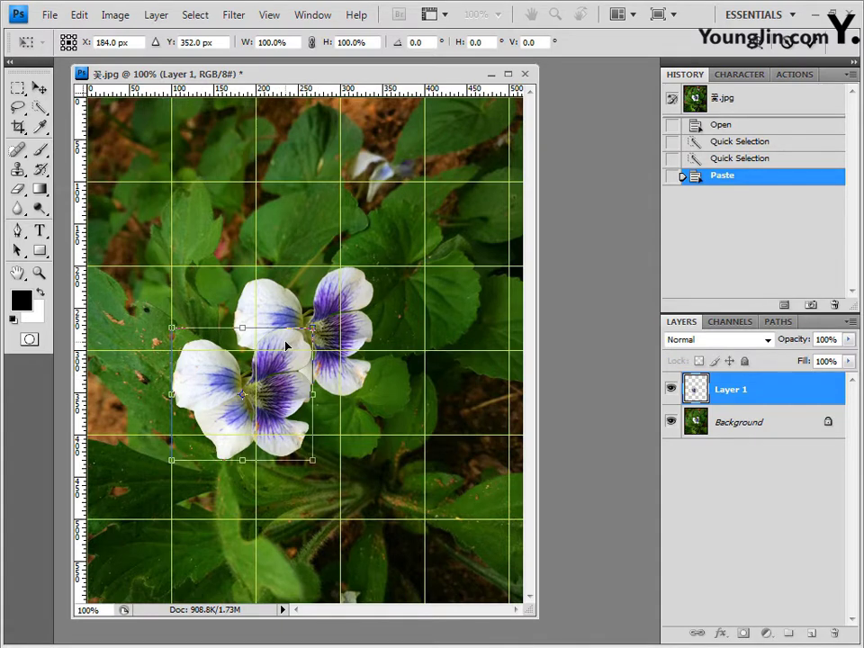
pyautogui.rightClick(286, 346)
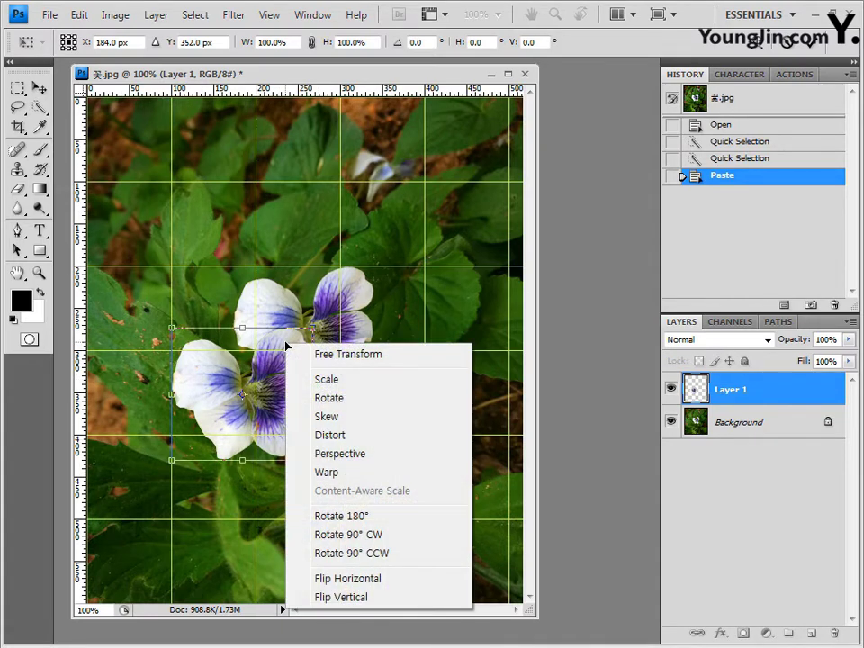
pyautogui.click(390, 581)
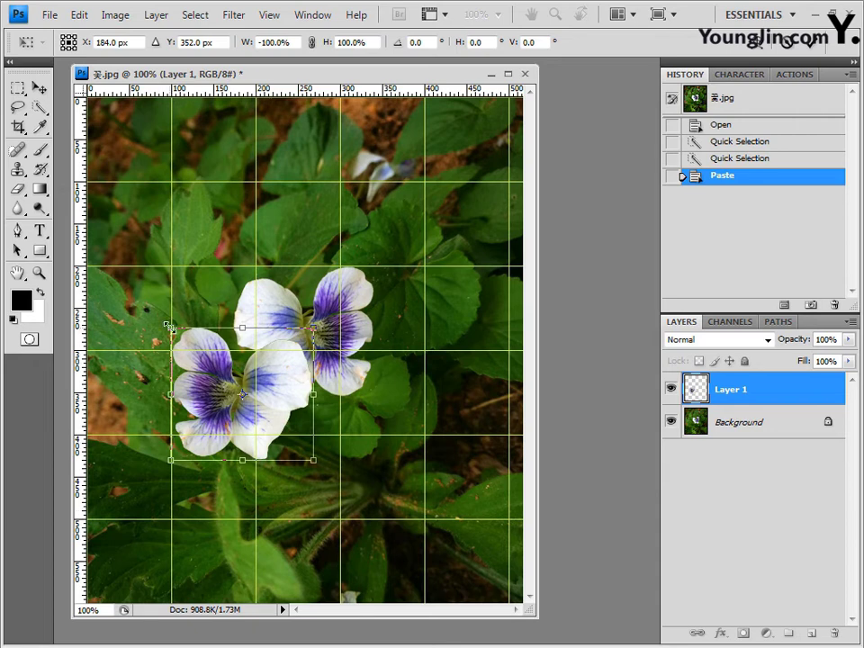
# Scale the flipped flower copy to about 75% width and 70% height and move it against the original flower's lower-left petals.
pyautogui.moveTo(168, 326); pyautogui.dragTo(217, 356)
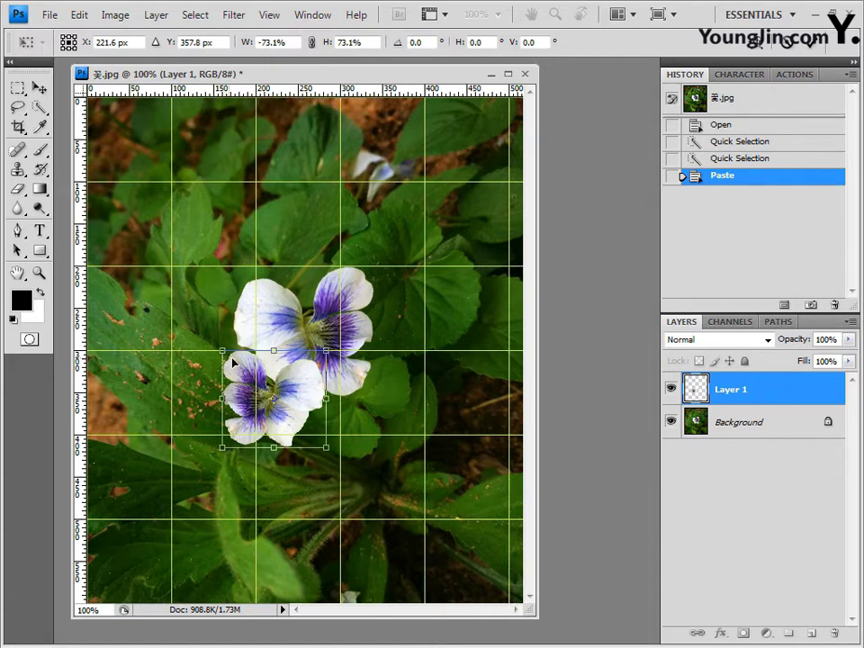
pyautogui.moveTo(232, 399); pyautogui.dragTo(223, 399)
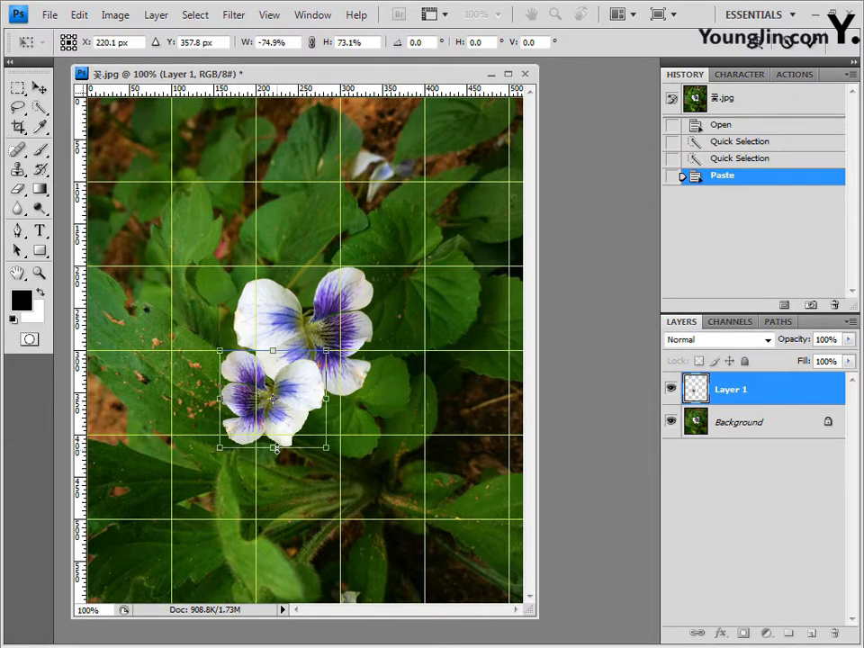
pyautogui.moveTo(257, 453); pyautogui.dragTo(257, 448)
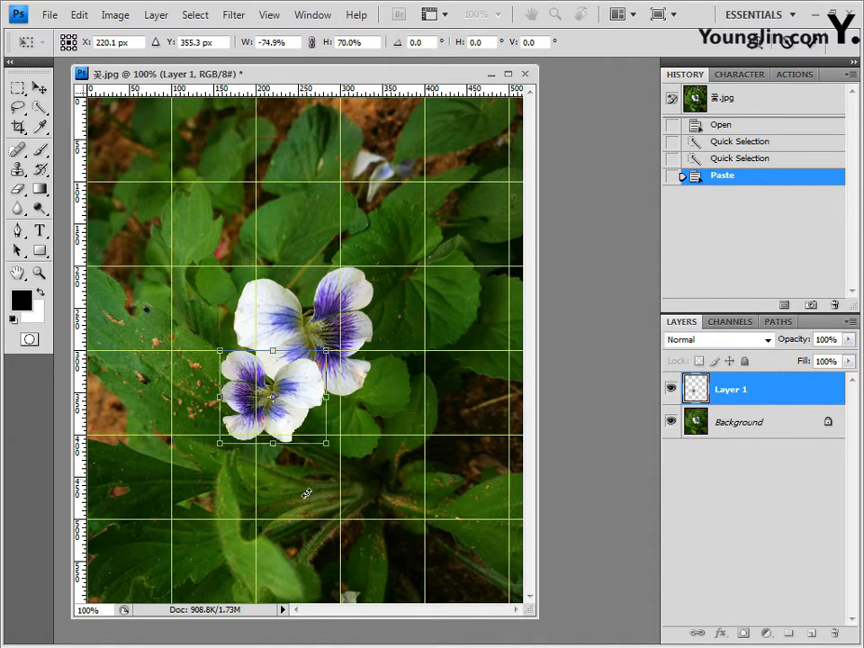
pyautogui.moveTo(289, 412); pyautogui.dragTo(298, 406)
pyautogui.press('Return')
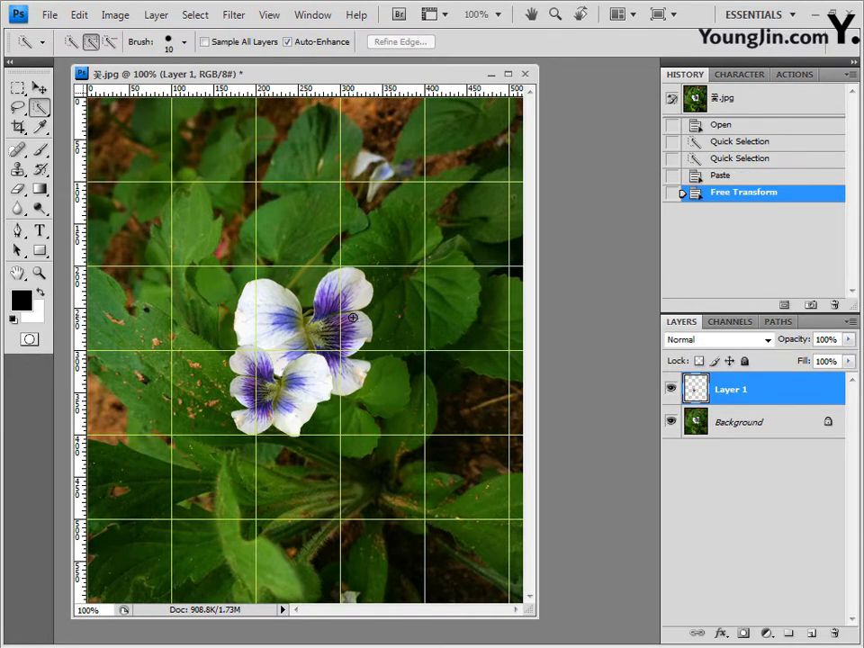
# Hide the grid over the flower image and close 꽃.jpg.
pyautogui.hotkey('ctrl', "'")
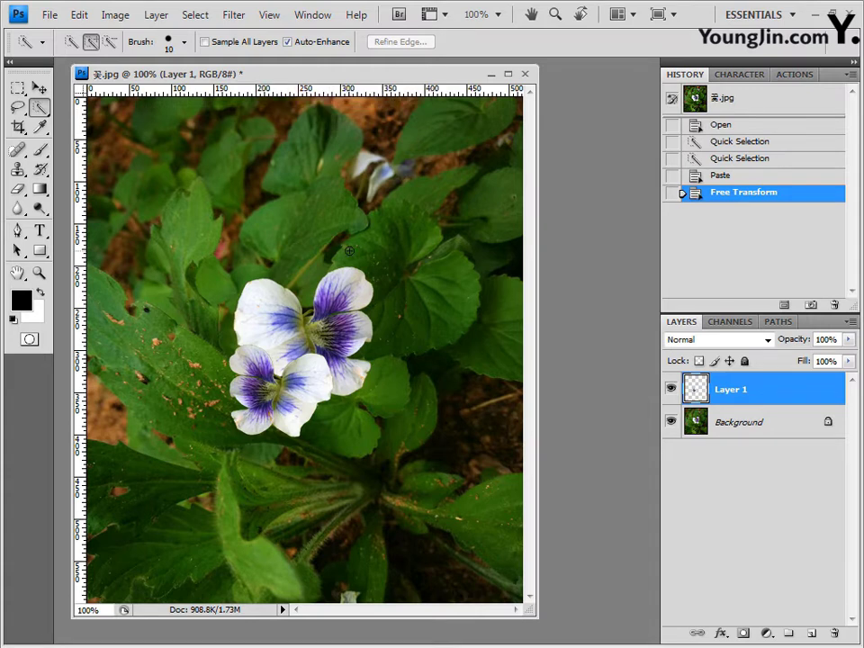
pyautogui.moveTo(352, 72); pyautogui.dragTo(372, 73)
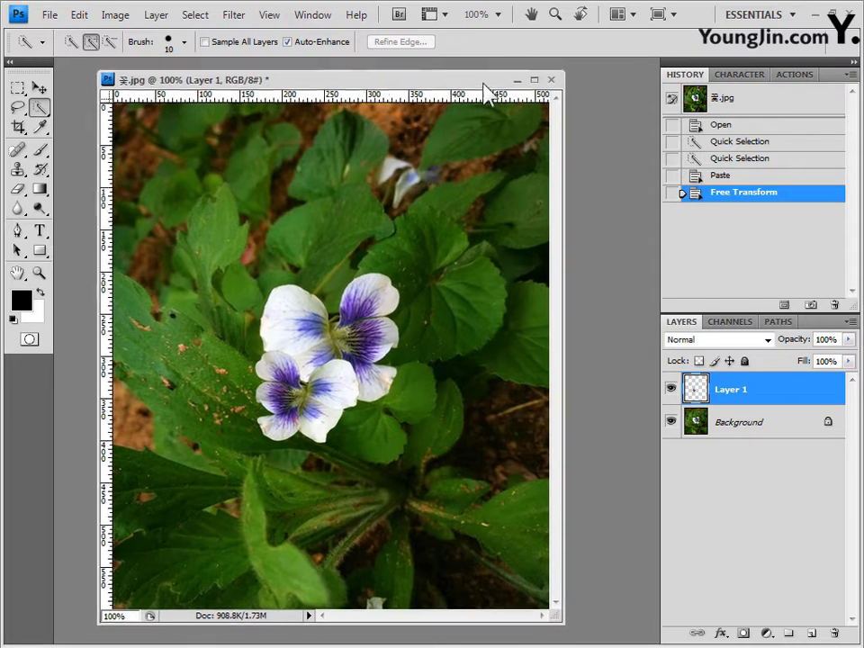
pyautogui.click(544, 77)
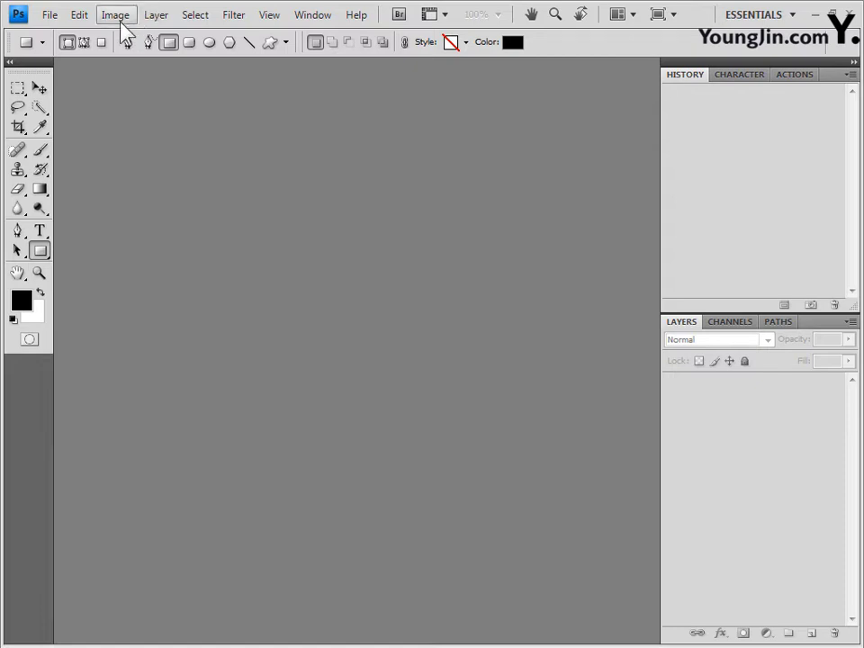
# Open 나뭇잎-1.jpg from the [1권] 시험별 문항 익히기 folder and float it in its own window.
pyautogui.hotkey('ctrl', 'o')
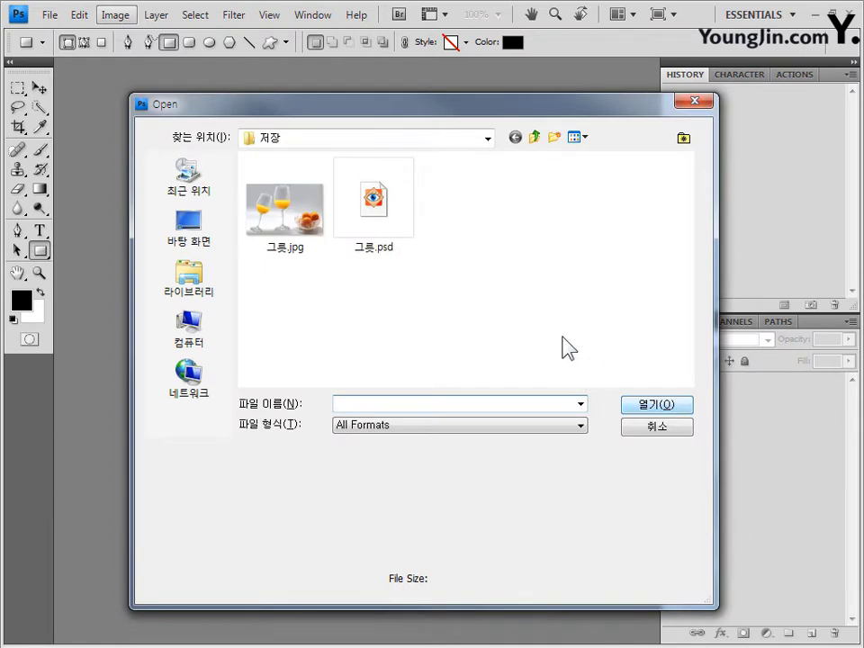
pyautogui.moveTo(532, 94); pyautogui.dragTo(501, 100)
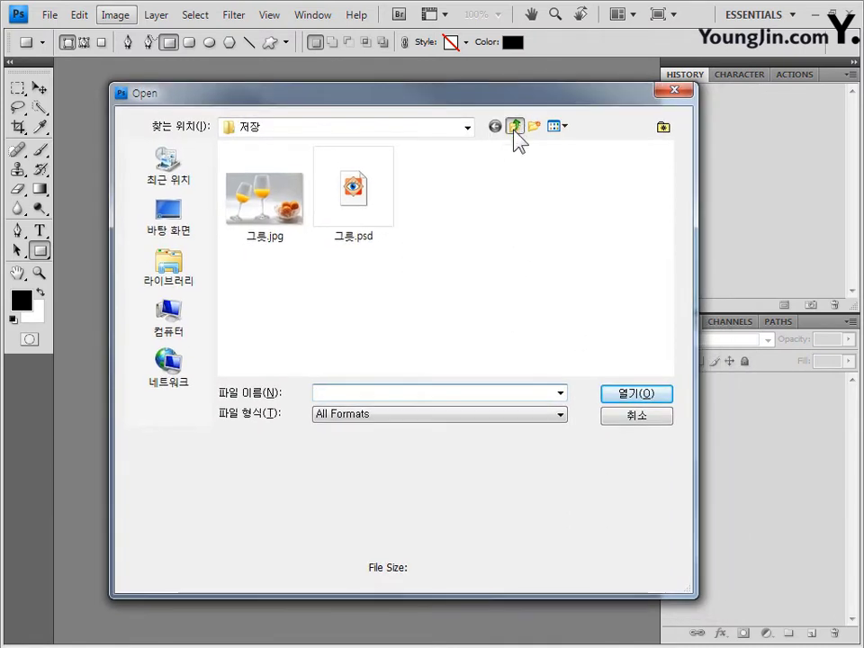
pyautogui.click(514, 127)
pyautogui.doubleClick(302, 170)
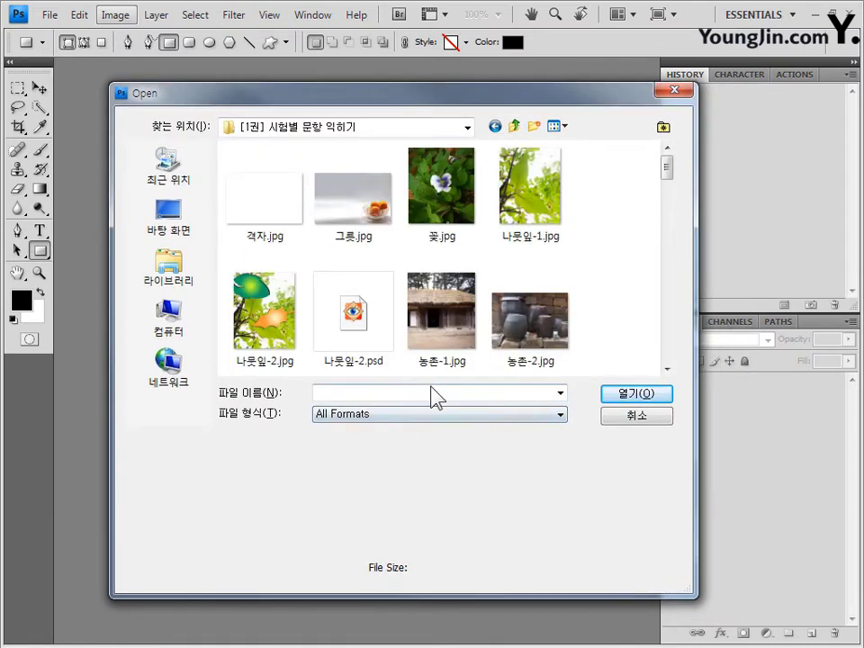
pyautogui.click(530, 193)
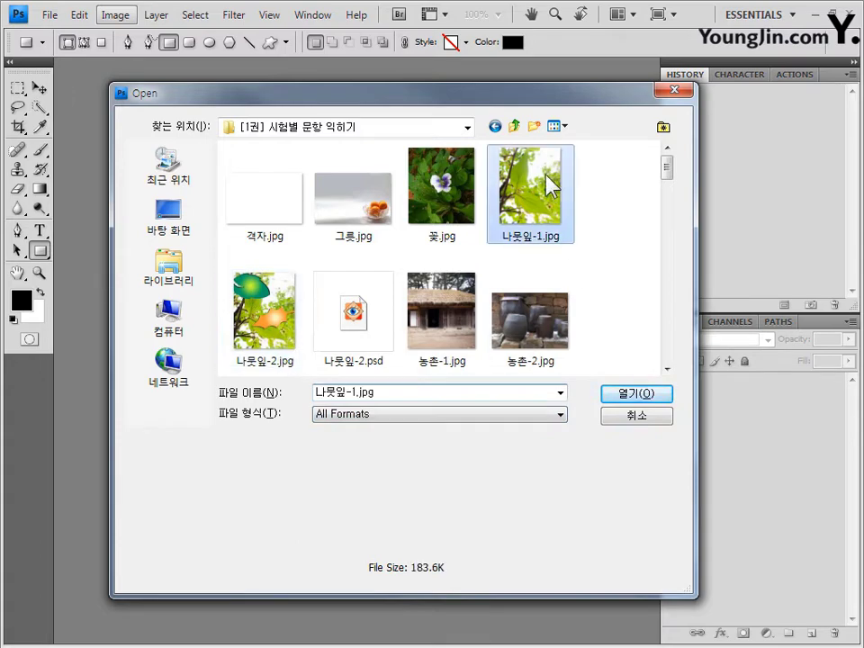
pyautogui.click(636, 396)
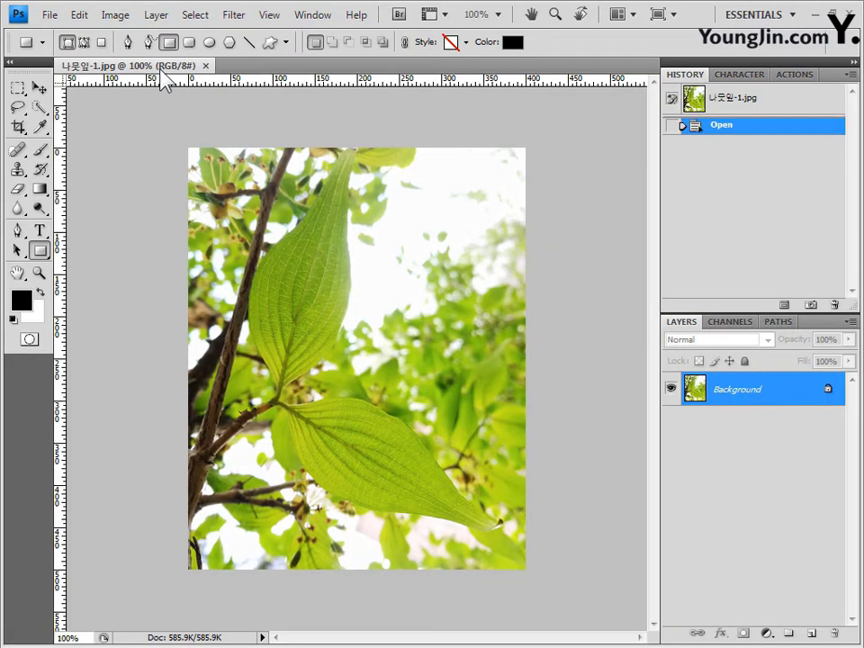
pyautogui.moveTo(162, 75); pyautogui.dragTo(126, 114)
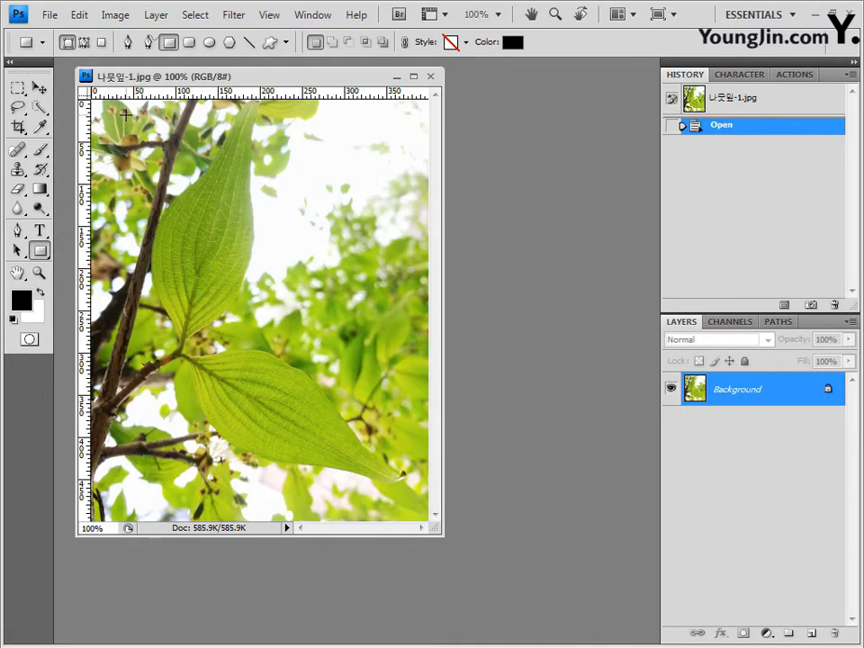
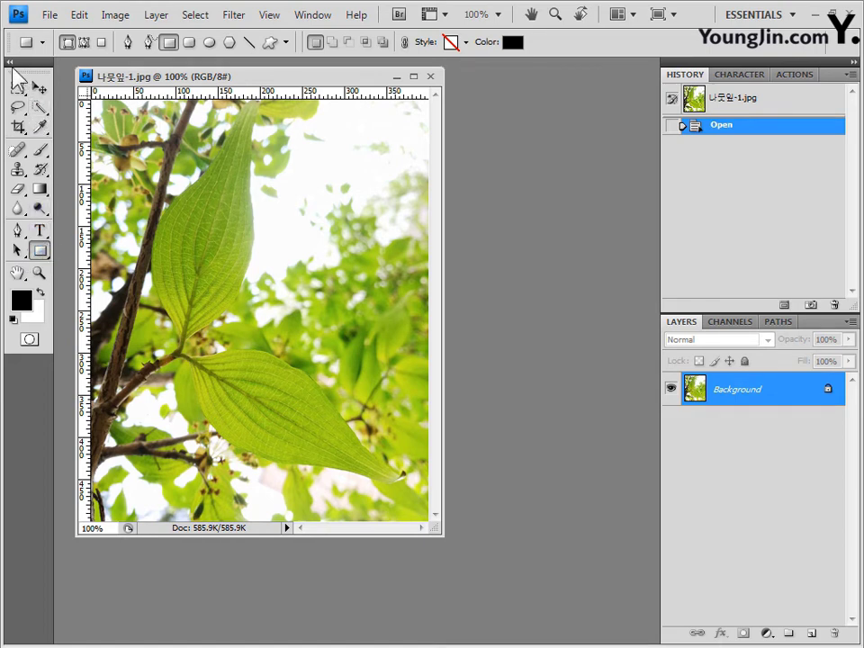
# Switch from the Rectangle tool to the Custom Shape tool.
pyautogui.click(41, 252)
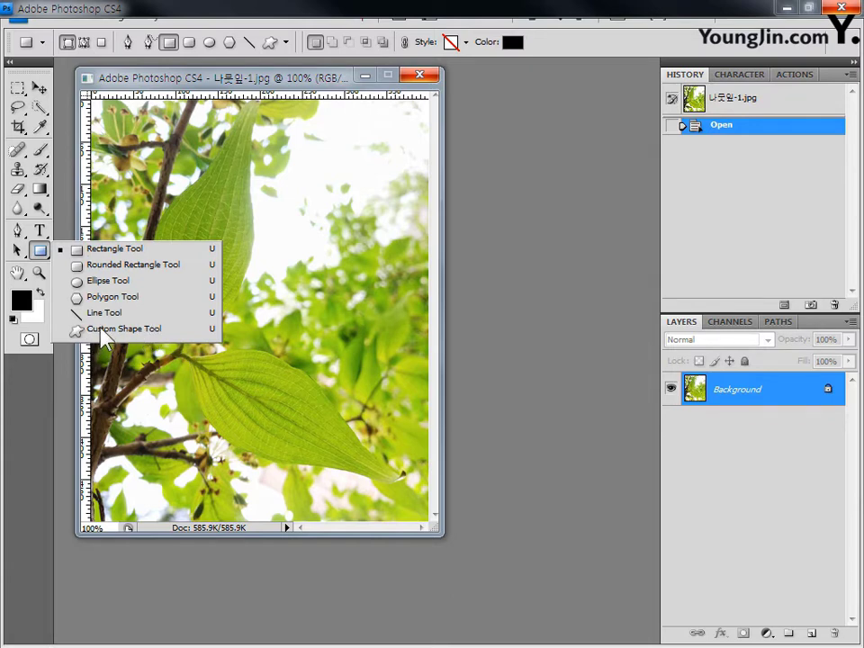
pyautogui.click(46, 253)
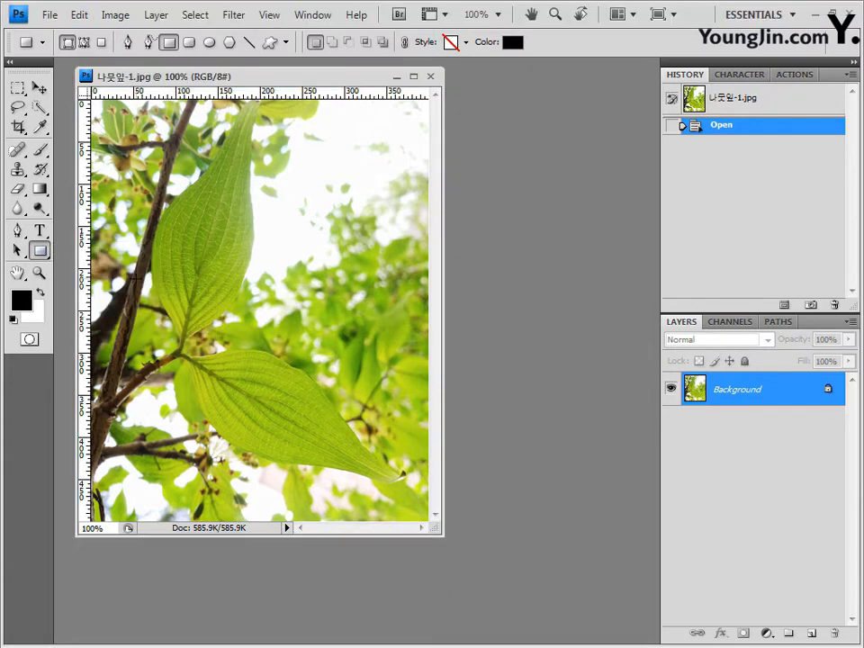
pyautogui.click(270, 42)
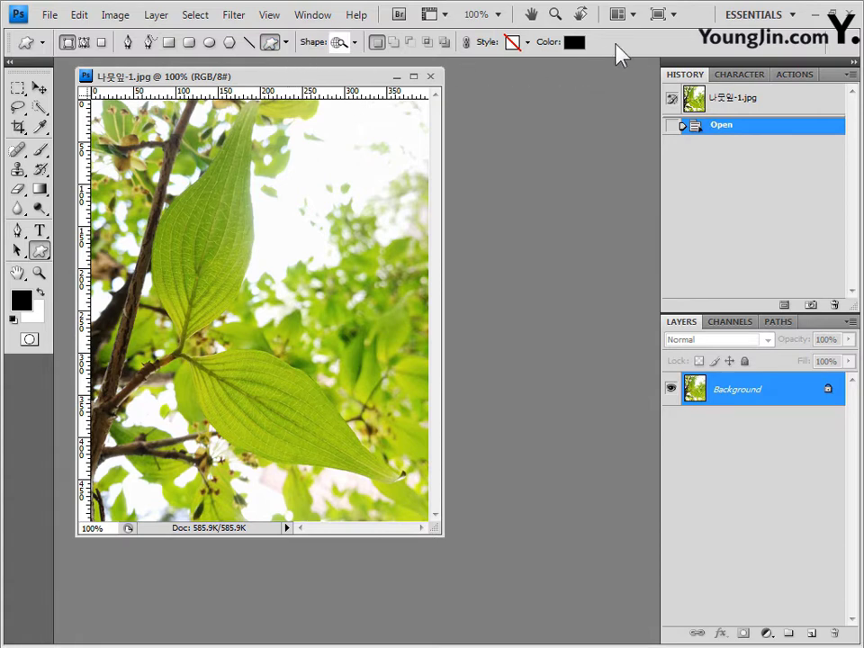
# Replace the current custom shapes with the All set.
pyautogui.click(356, 45)
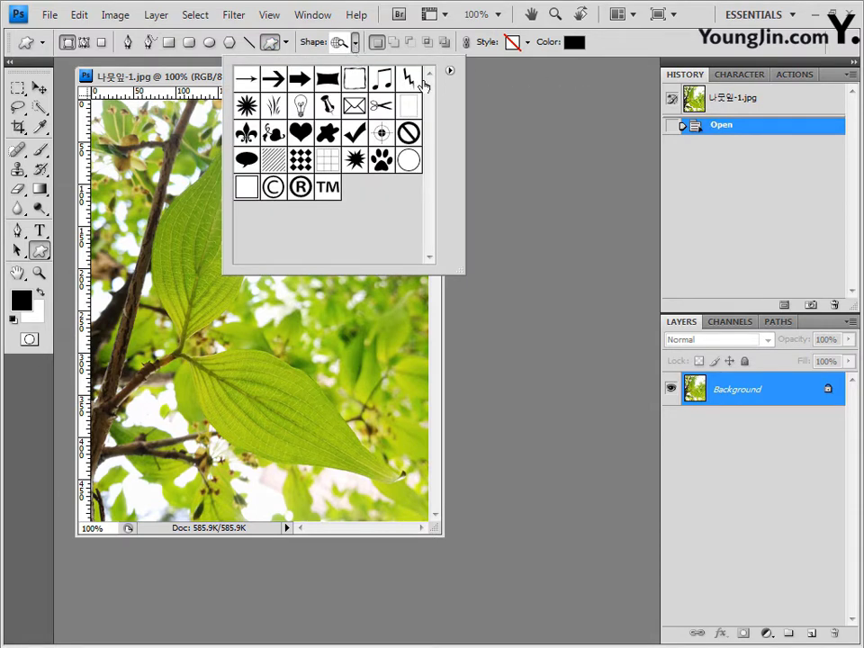
pyautogui.click(450, 71)
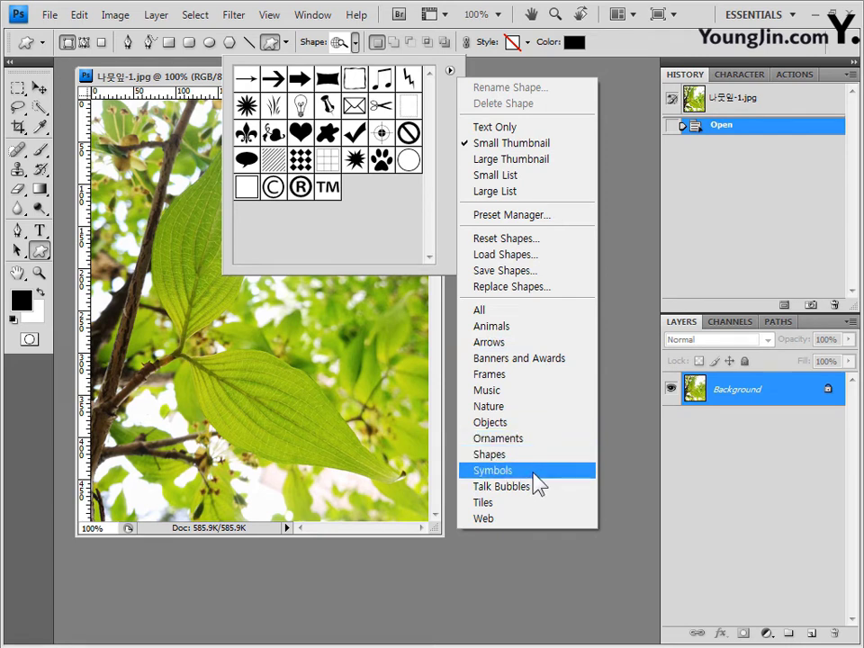
pyautogui.click(496, 313)
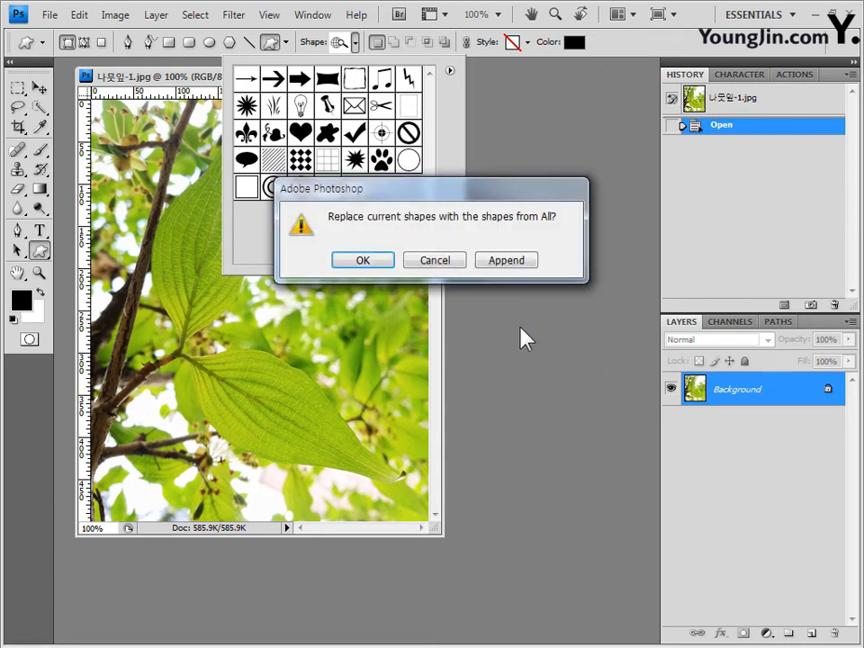
pyautogui.click(371, 264)
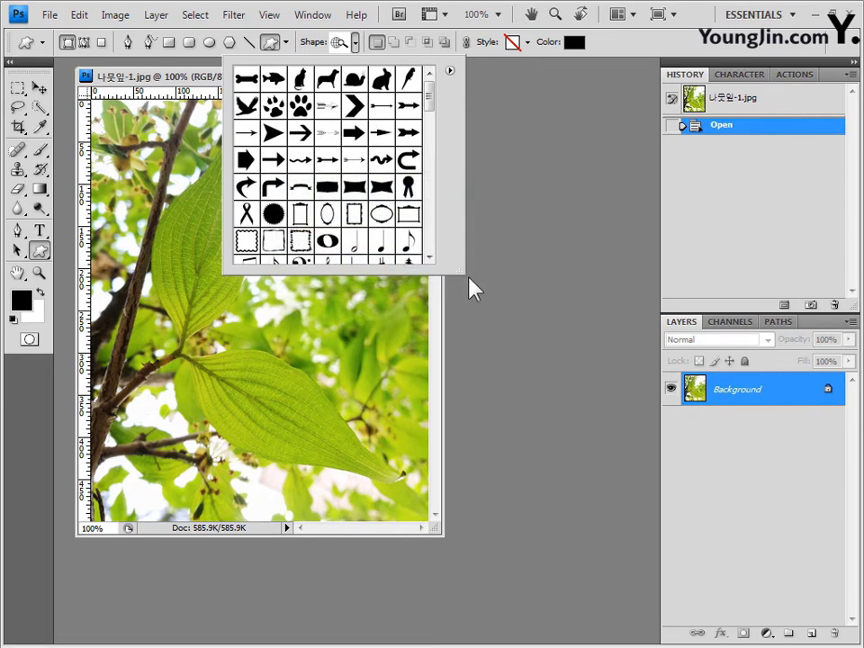
# Enlarge the custom shape picker so that it shows more shapes per row.
pyautogui.click(356, 42)
pyautogui.click(355, 42)
pyautogui.moveTo(512, 309); pyautogui.dragTo(515, 285)
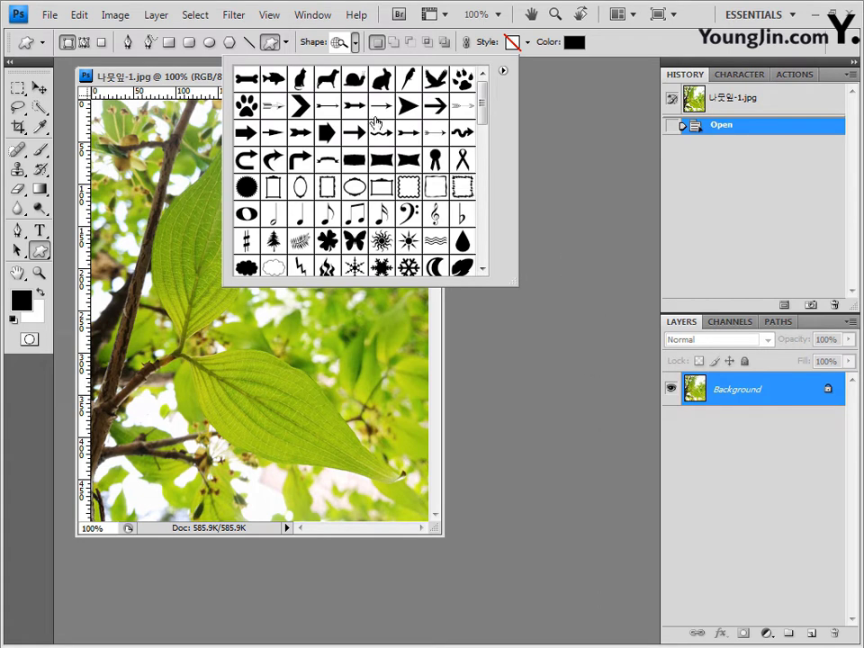
# Replace the custom shapes with the Nature set and choose the solid broad leaf shape.
pyautogui.click(503, 71)
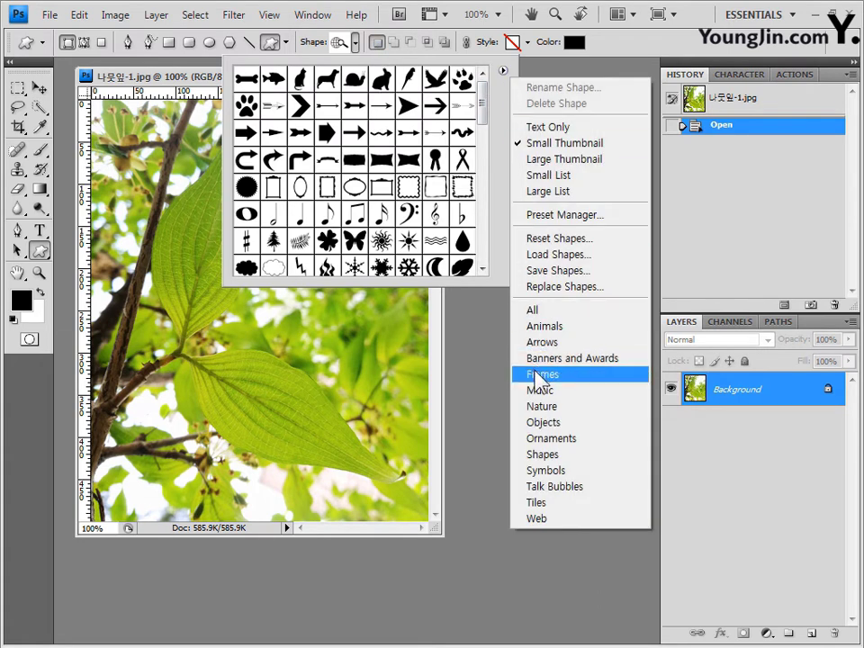
pyautogui.click(580, 407)
pyautogui.click(383, 263)
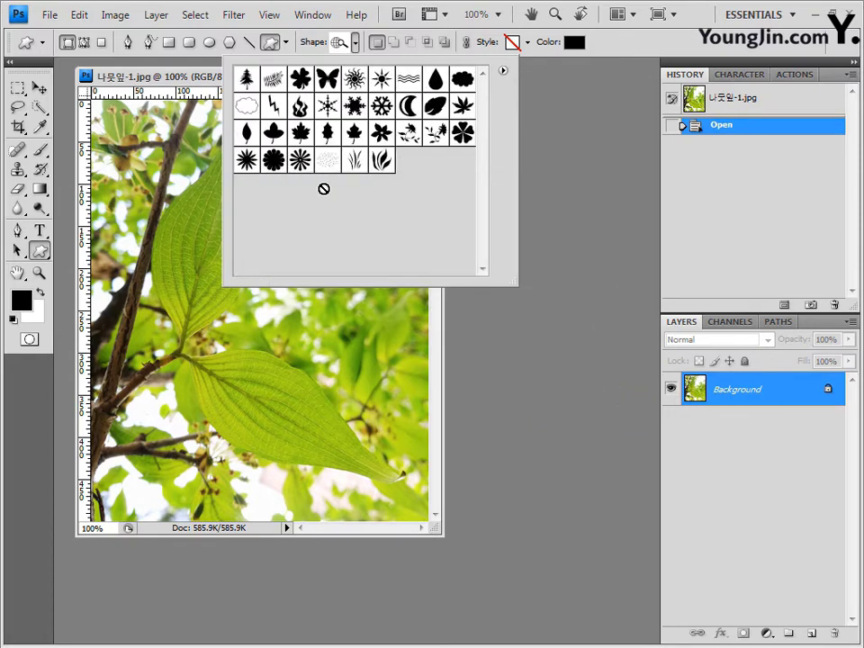
pyautogui.click(436, 108)
pyautogui.click(187, 90)
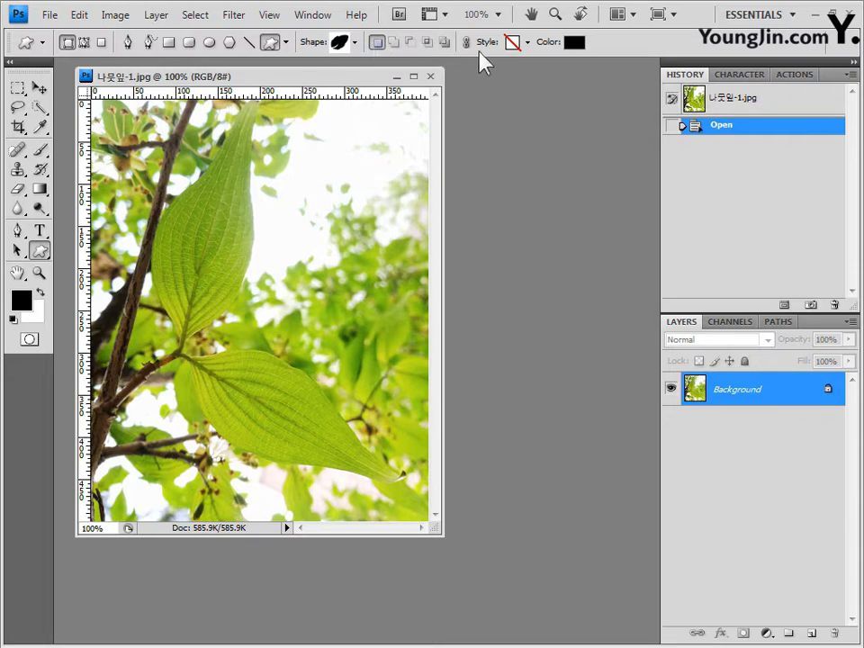
# Try drawing black leaf shape layers over the upper branch with no style, reverting to the opened image after each attempt.
pyautogui.click(527, 42)
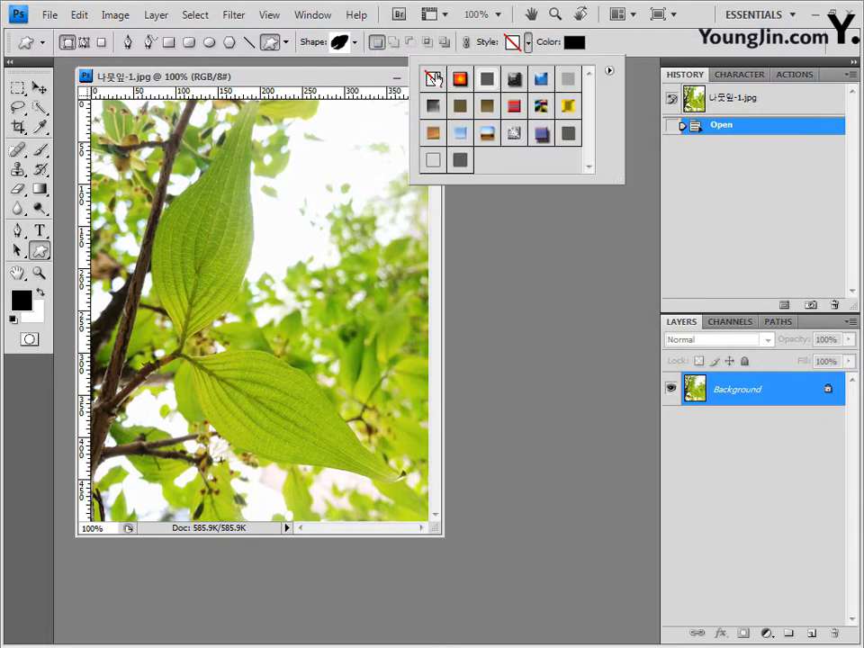
pyautogui.click(611, 44)
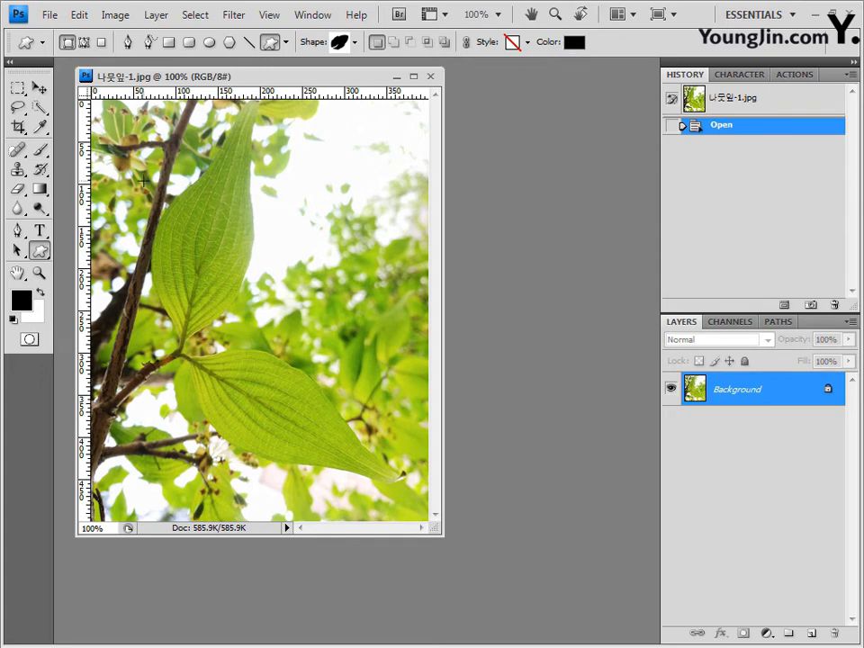
pyautogui.moveTo(107, 135); pyautogui.dragTo(163, 234)
pyautogui.moveTo(107, 102); pyautogui.dragTo(163, 224)
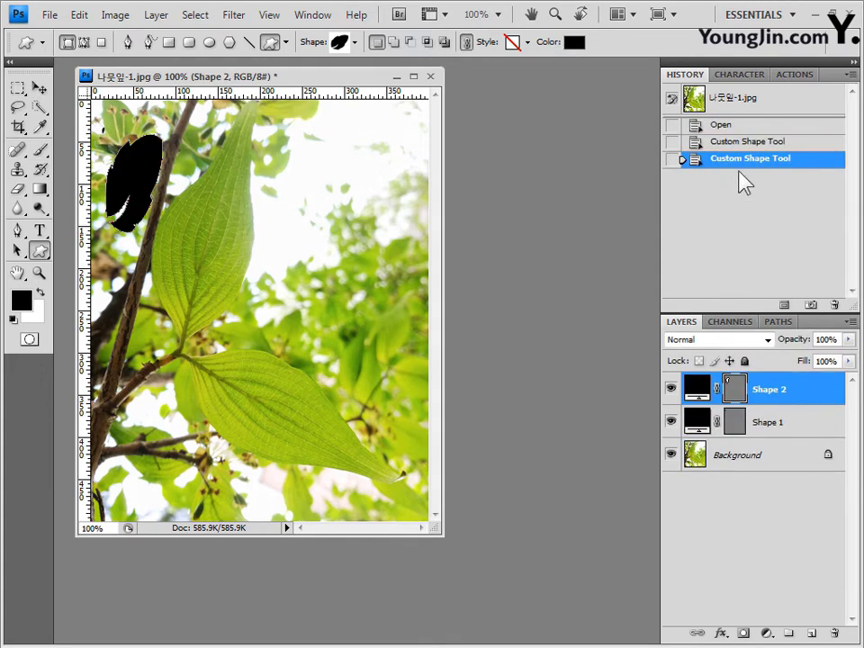
pyautogui.click(721, 124)
pyautogui.moveTo(117, 126); pyautogui.dragTo(208, 286)
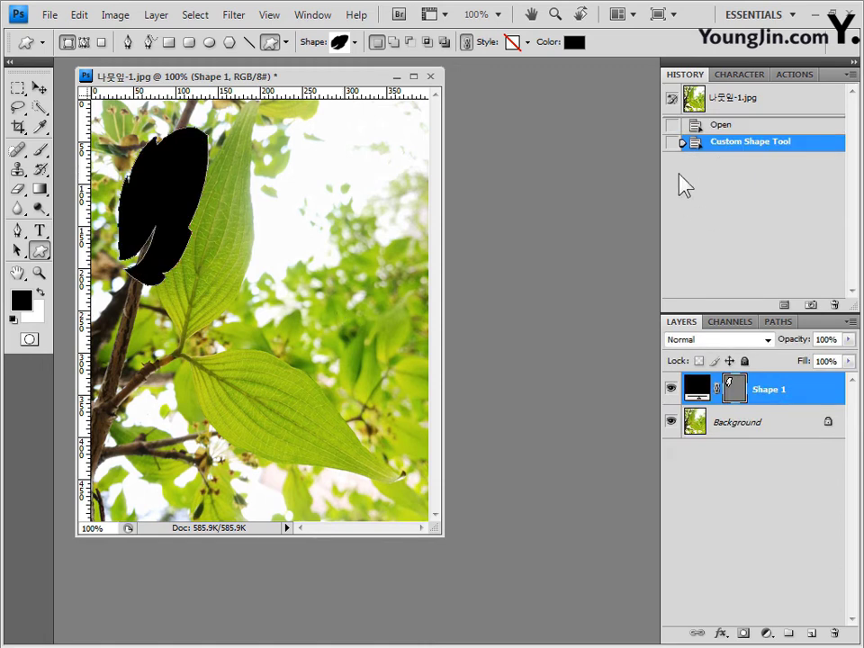
pyautogui.click(712, 129)
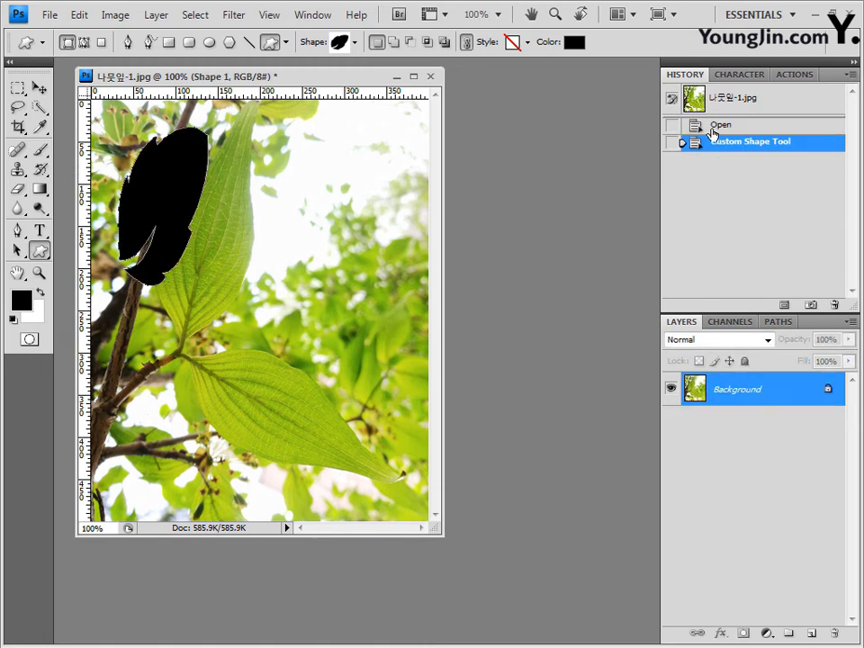
# Try drawing the leaf shape as a path over the upper leaf, then revert to the opened image.
pyautogui.click(83, 42)
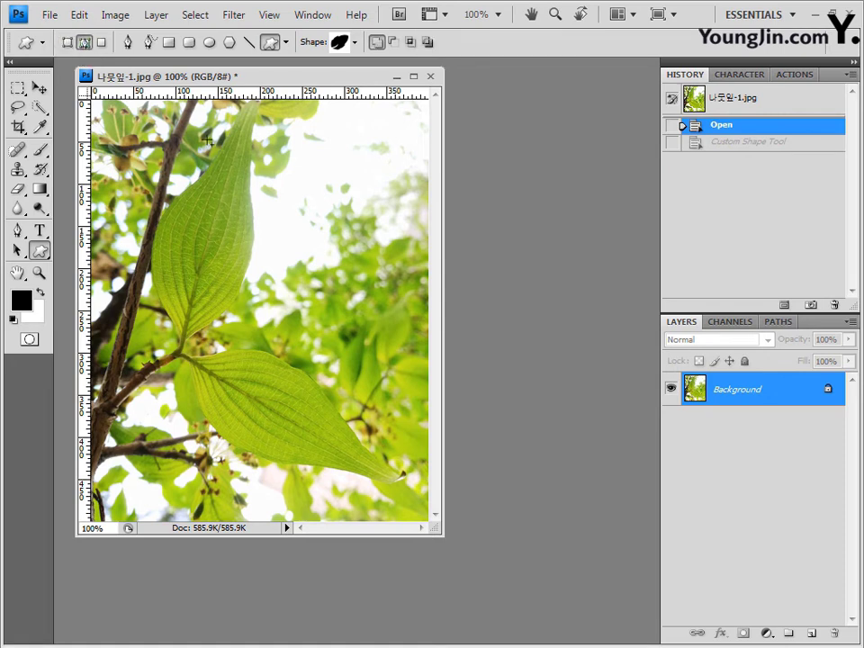
pyautogui.moveTo(210, 192); pyautogui.dragTo(299, 324)
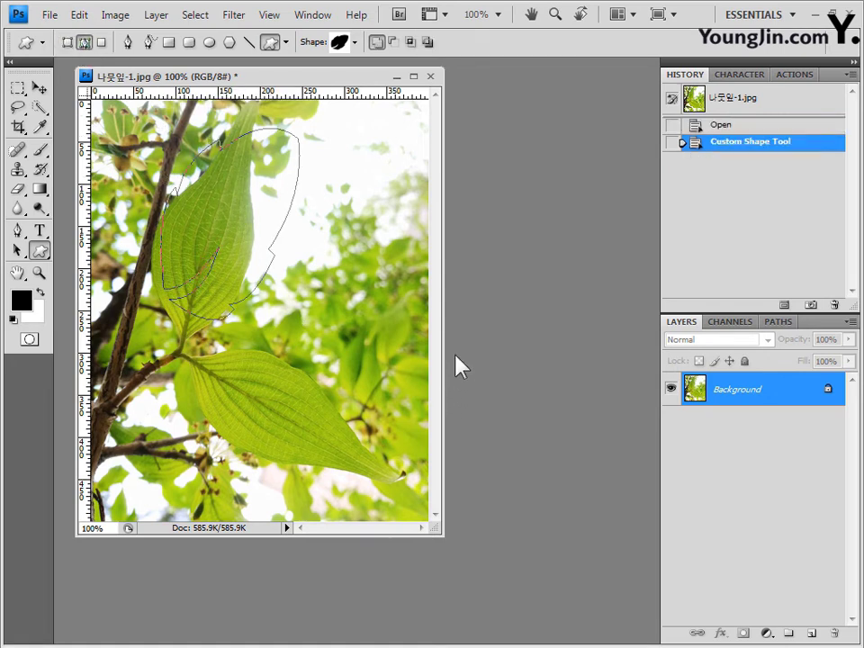
pyautogui.click(747, 127)
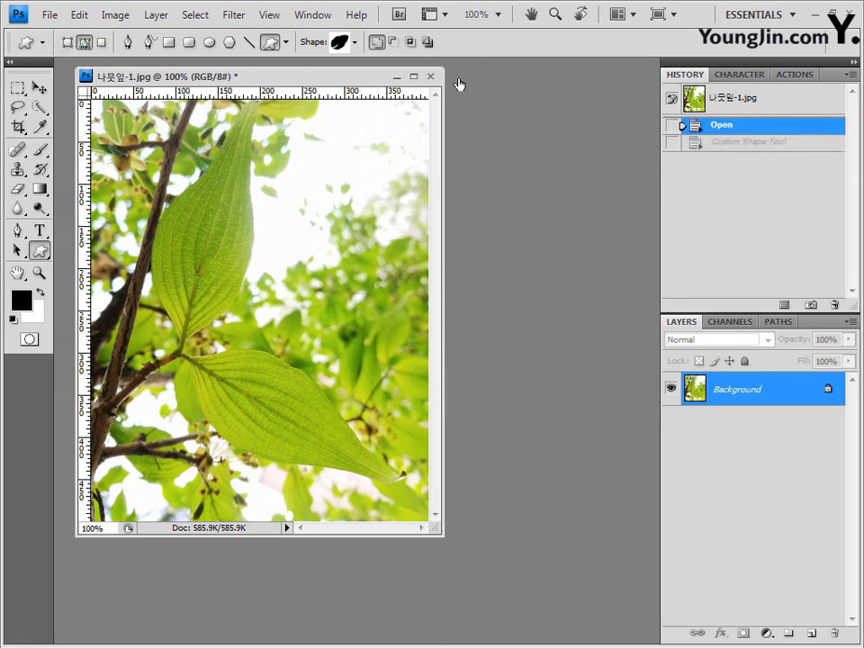
# Draw the leaf as a black shape layer over the upper leaf and move it up and left over the branch.
pyautogui.click(68, 41)
pyautogui.moveTo(169, 144); pyautogui.dragTo(267, 327)
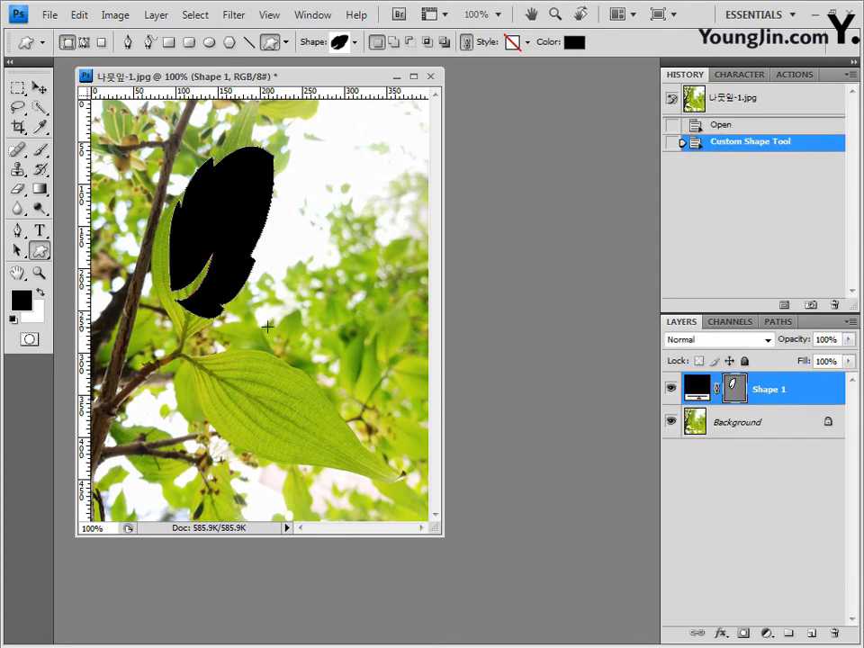
pyautogui.hotkey('ctrl', 't')
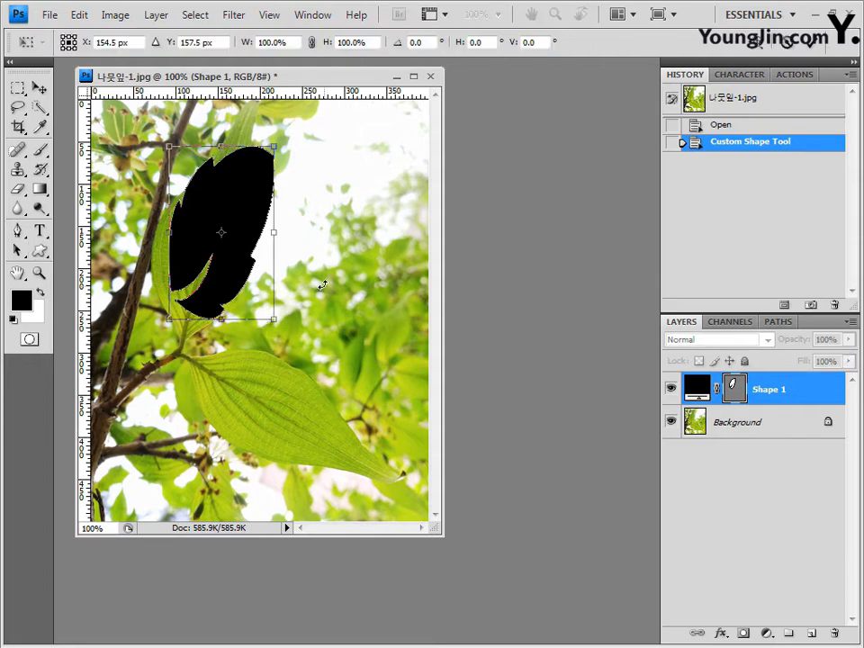
pyautogui.moveTo(263, 218); pyautogui.dragTo(188, 194)
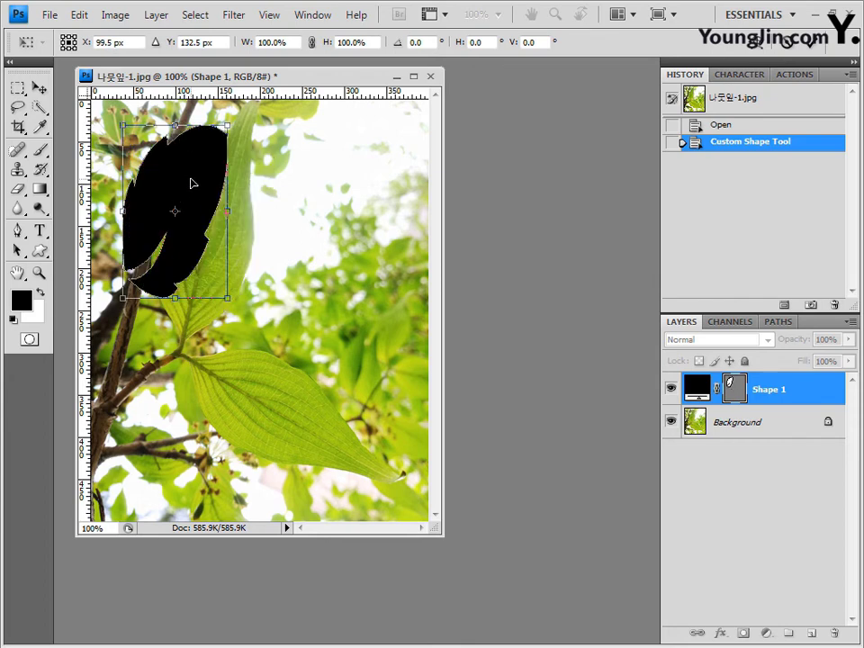
# Transform the leaf shape to 137.4% width, 107.9% height and a 65.3° rotation over the upper branch.
pyautogui.rightClick(220, 187)
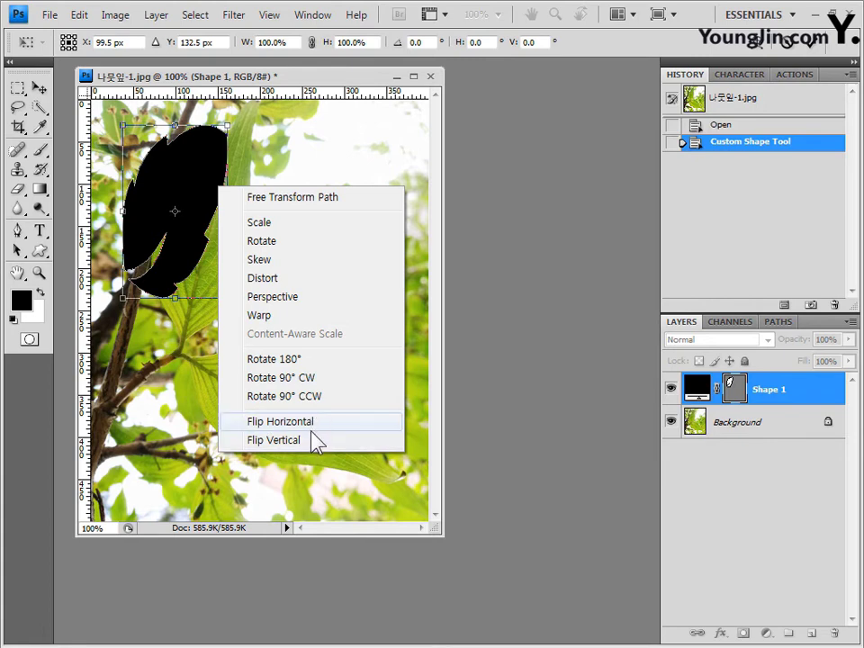
pyautogui.click(205, 183)
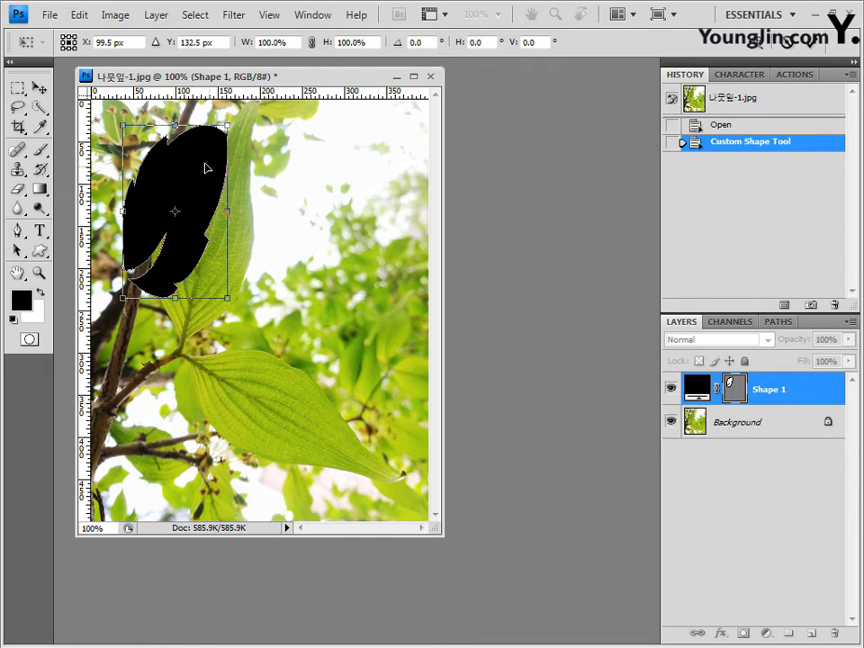
pyautogui.moveTo(239, 130); pyautogui.dragTo(243, 306)
pyautogui.moveTo(226, 224); pyautogui.dragTo(227, 193)
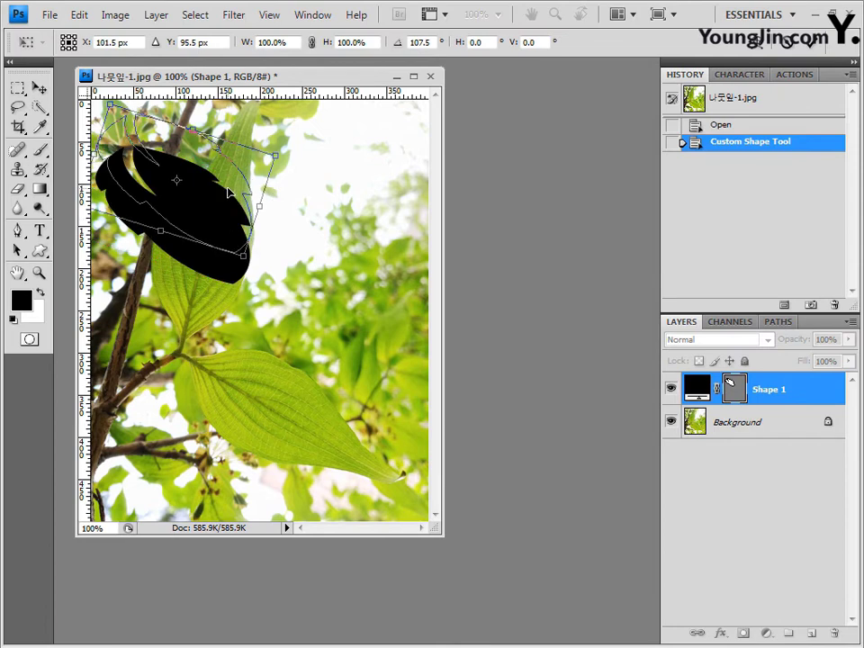
pyautogui.hotkey('ctrl', 'z')
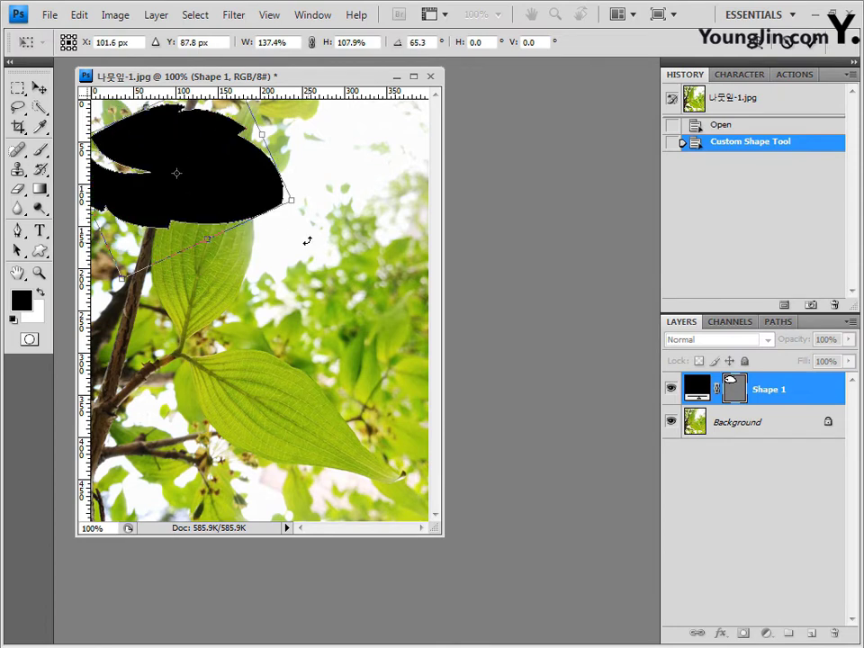
pyautogui.press('Return')
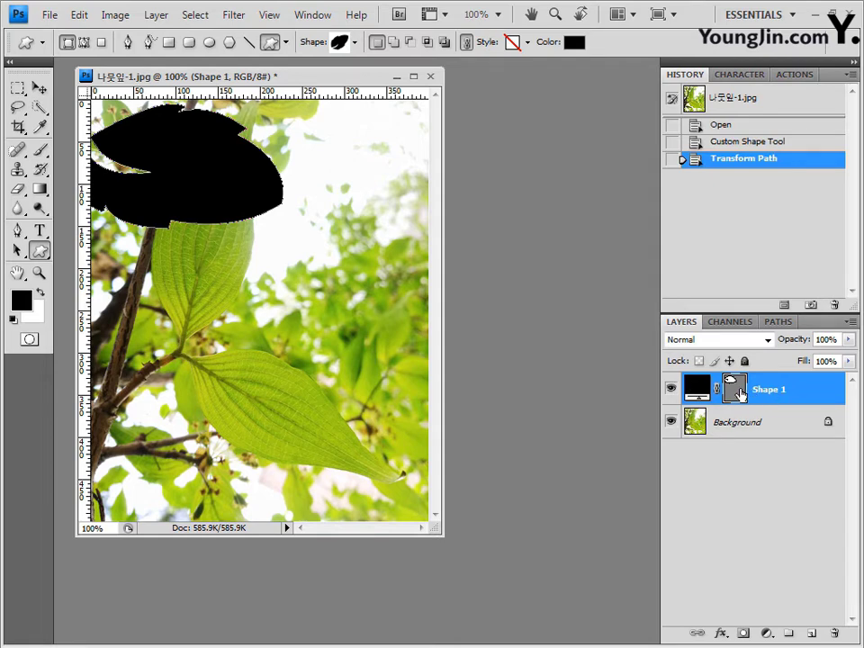
# Add a gradient overlay to the Shape 1 layer and set its style to Radial.
pyautogui.click(723, 635)
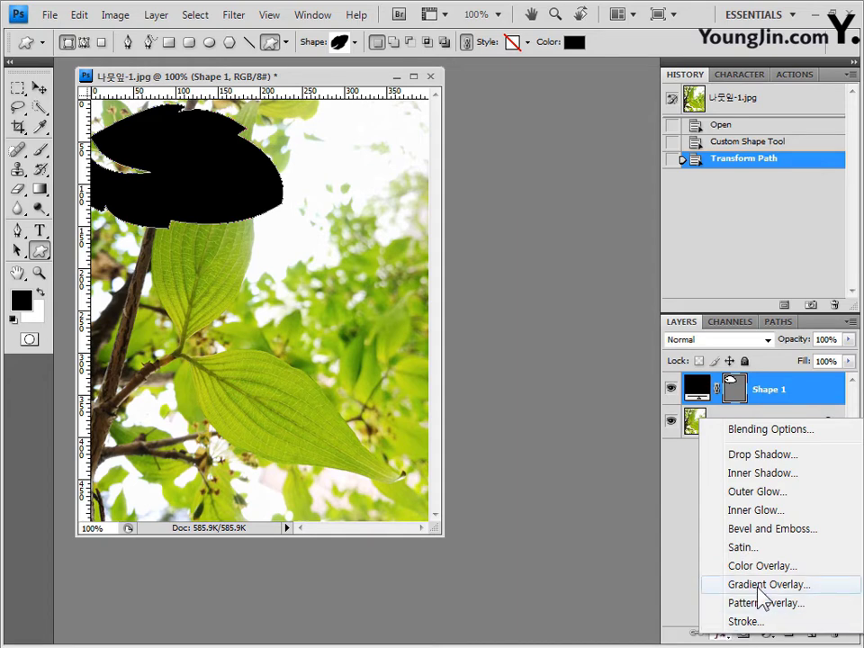
pyautogui.click(726, 636)
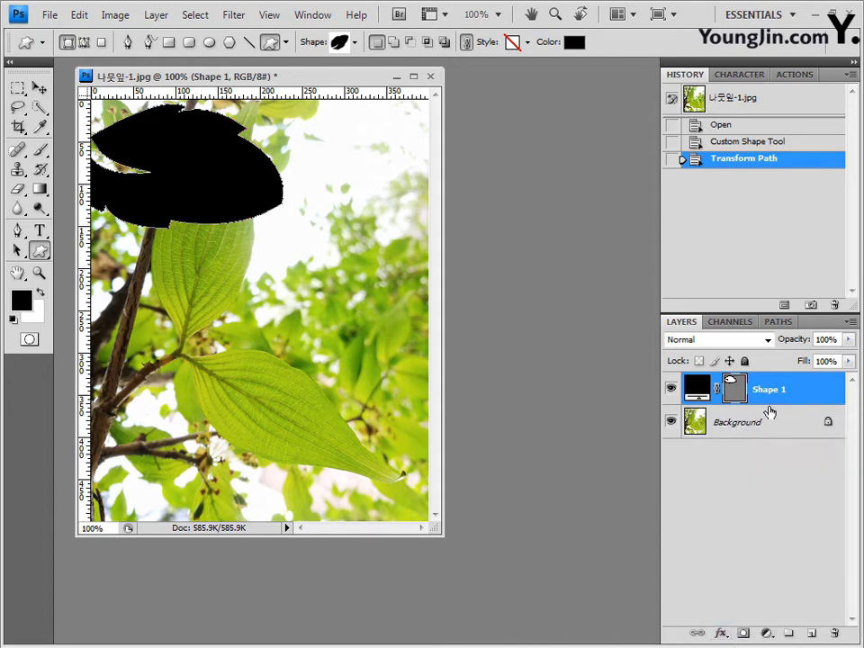
pyautogui.doubleClick(826, 392)
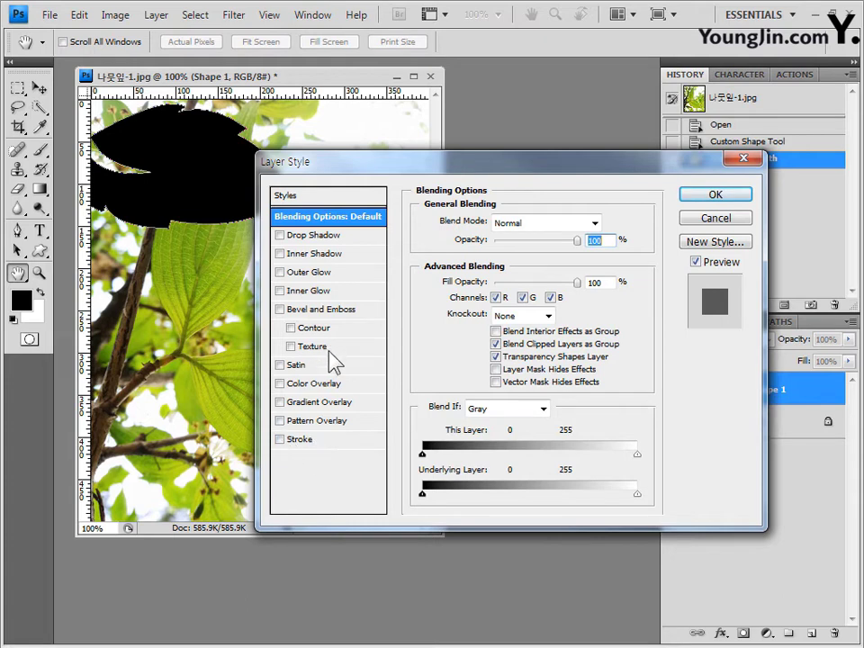
pyautogui.click(297, 404)
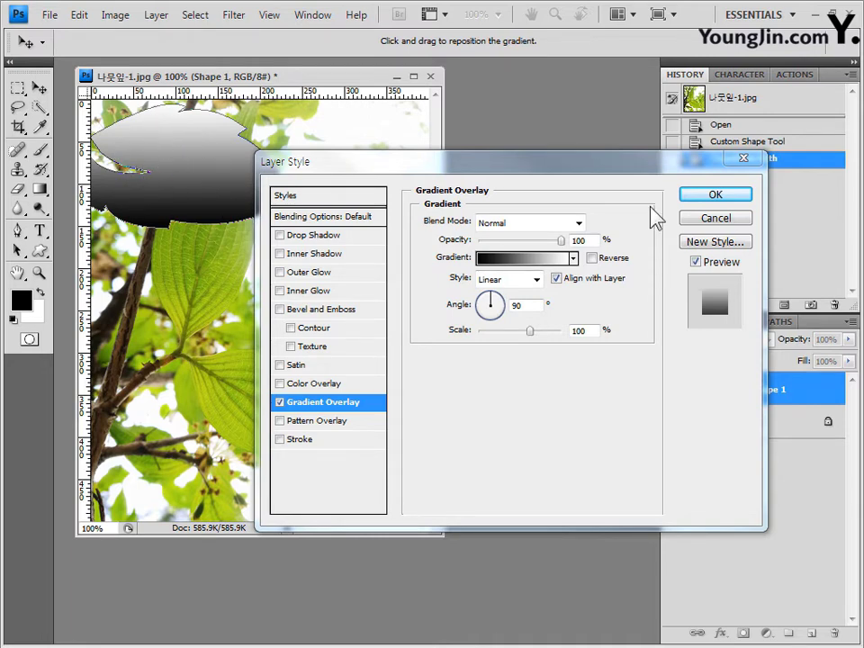
pyautogui.click(536, 280)
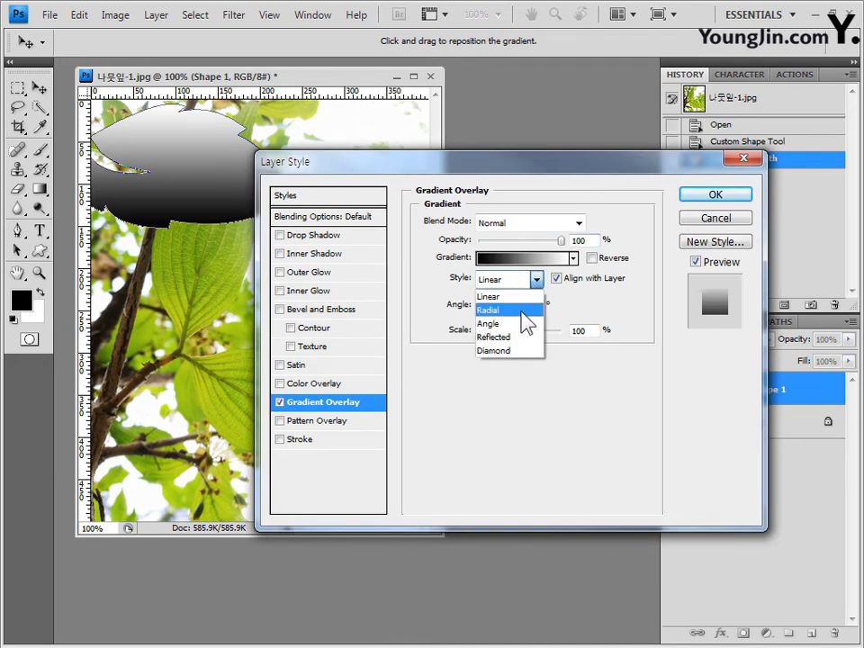
pyautogui.click(521, 311)
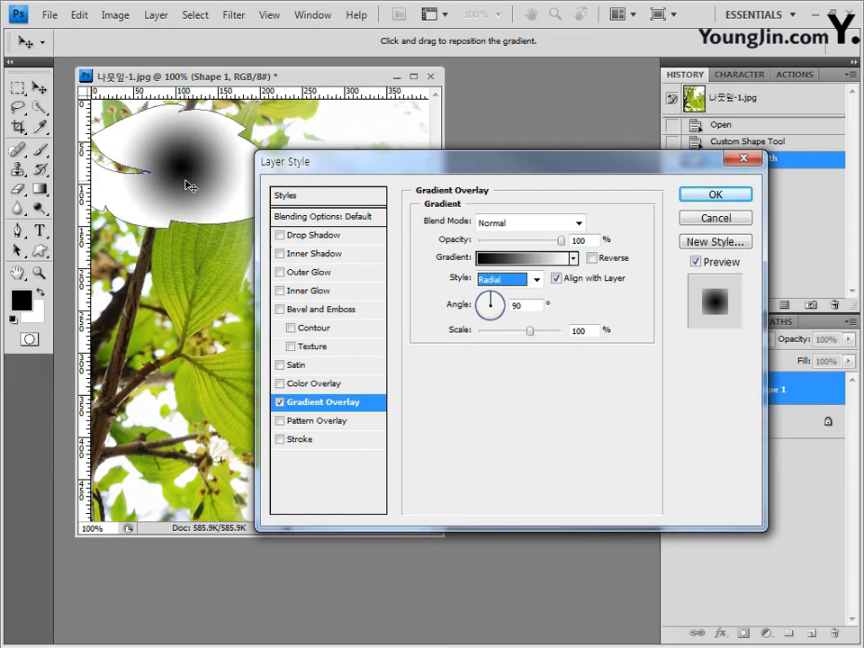
# Edit the overlay's gradient, choosing the Black, White preset and resetting the gradient presets to the defaults.
pyautogui.click(526, 260)
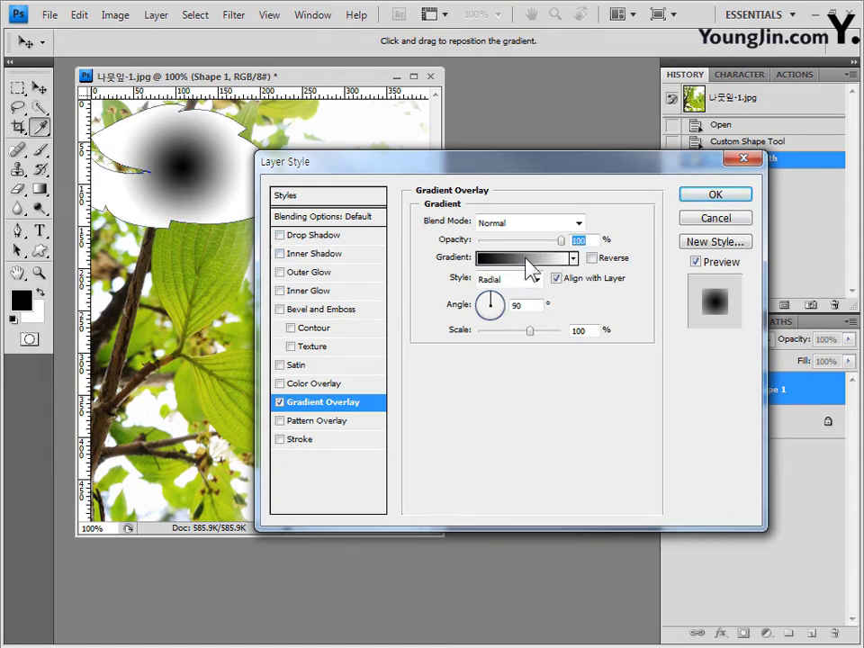
pyautogui.click(527, 259)
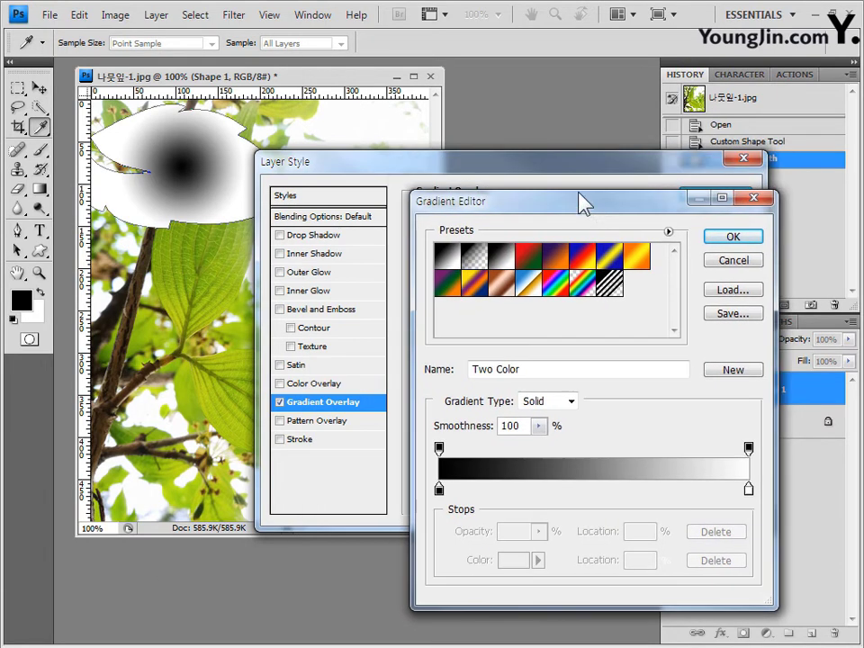
pyautogui.moveTo(582, 201); pyautogui.dragTo(549, 160)
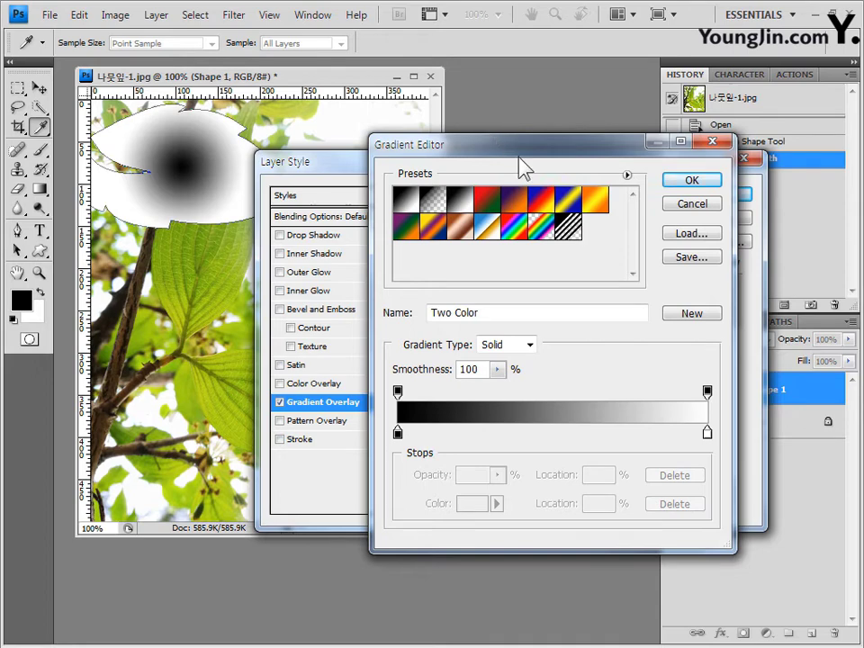
pyautogui.moveTo(525, 167); pyautogui.dragTo(482, 151)
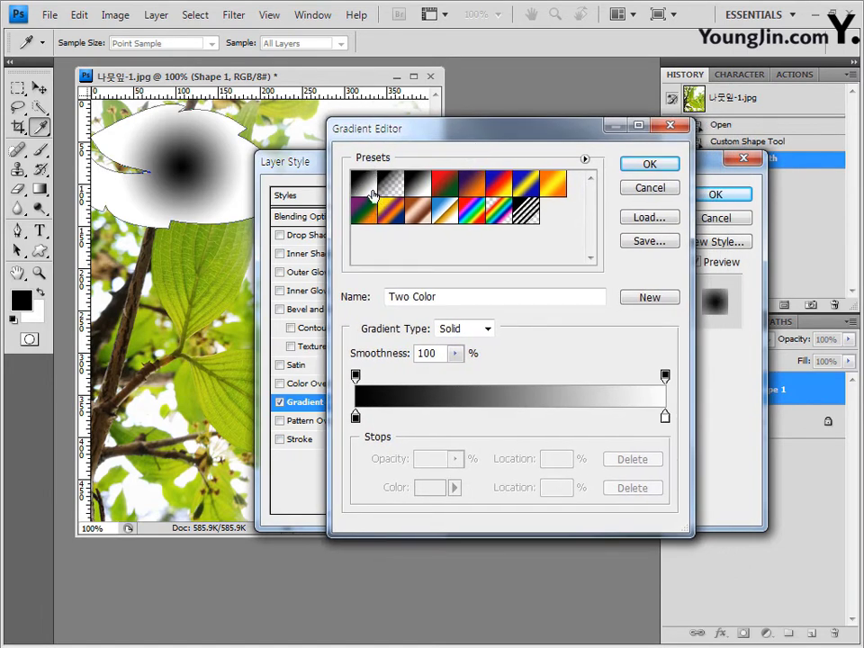
pyautogui.click(420, 183)
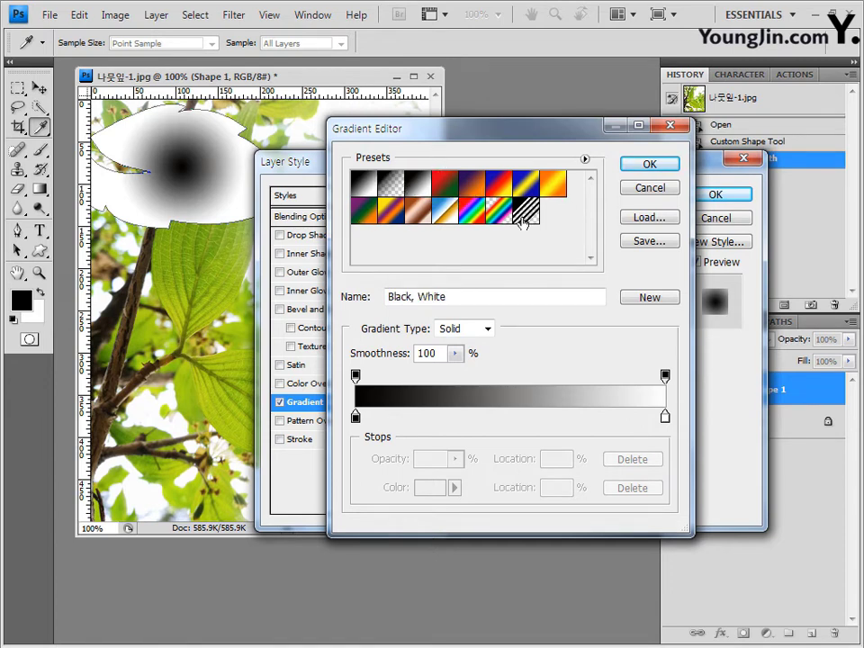
pyautogui.click(585, 159)
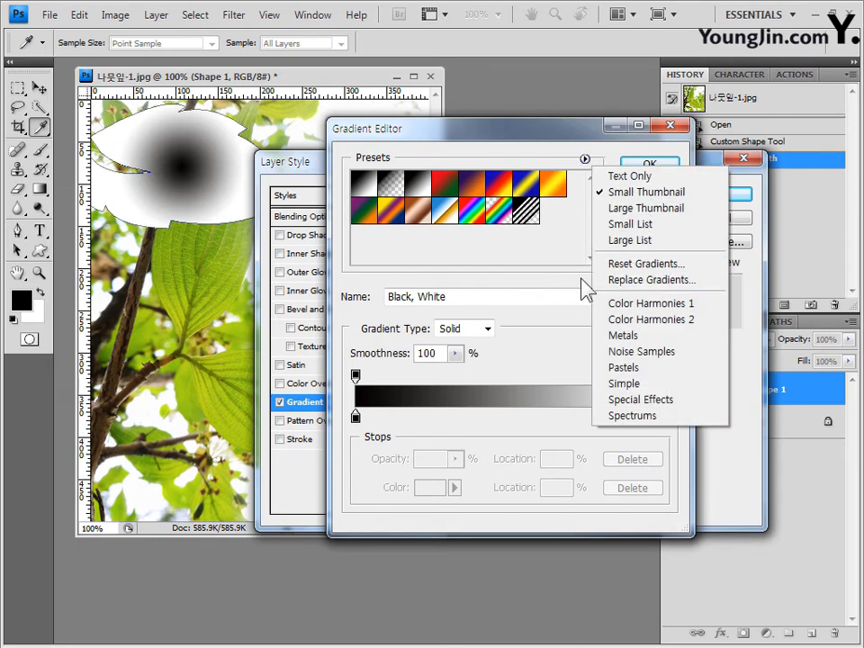
pyautogui.click(644, 265)
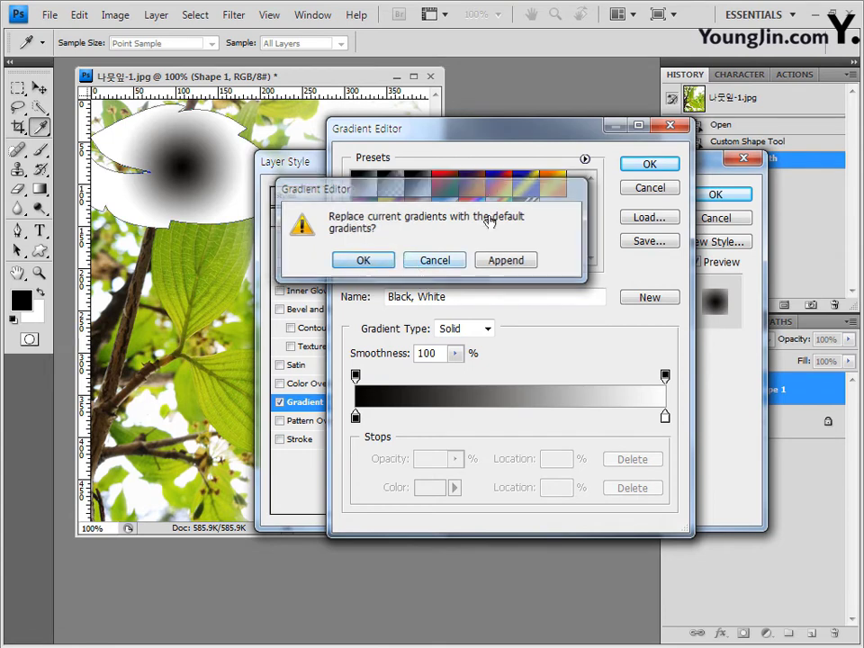
pyautogui.press('Return')
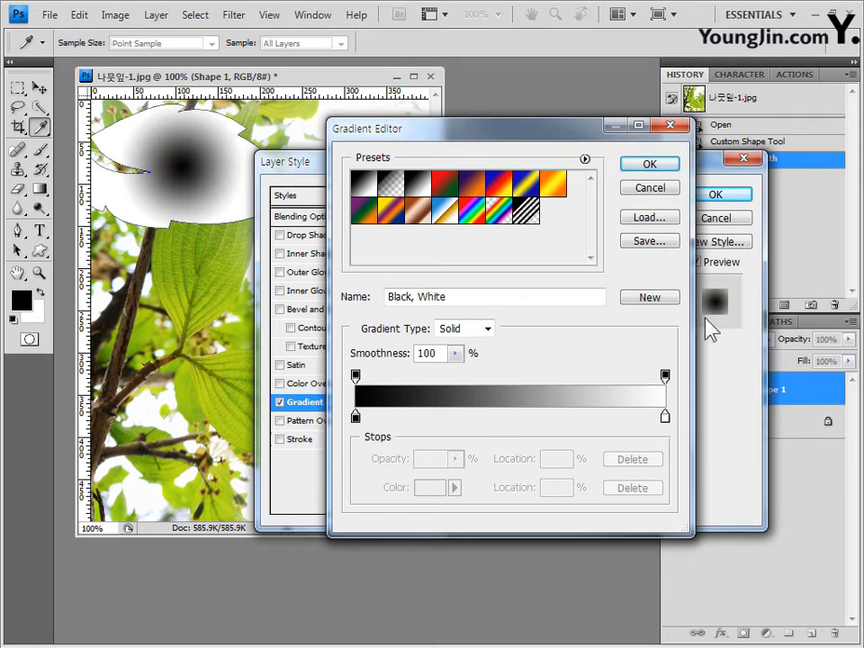
# Set the gradient's starting colour stop at location 0% to ccff33.
pyautogui.doubleClick(355, 419)
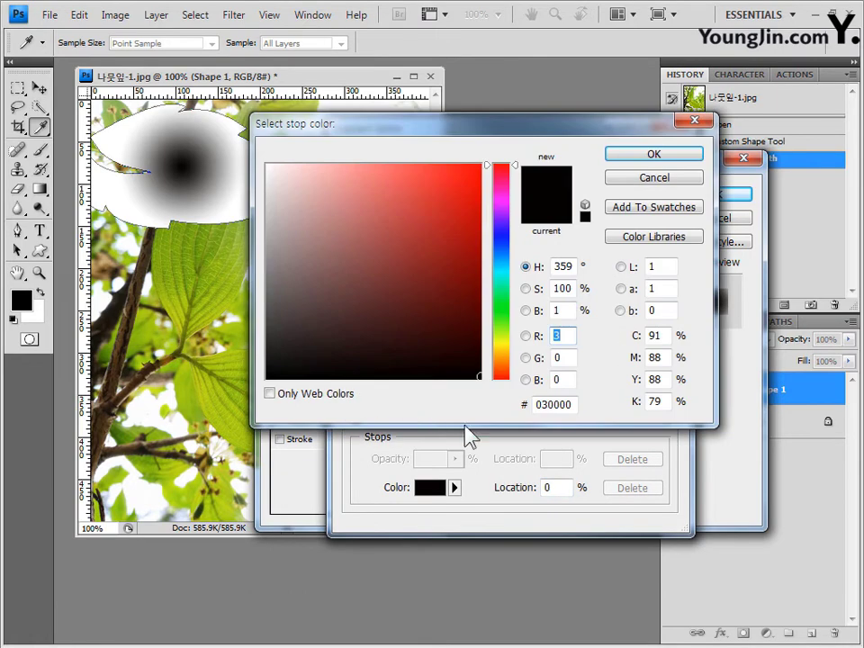
pyautogui.moveTo(376, 129); pyautogui.dragTo(367, 124)
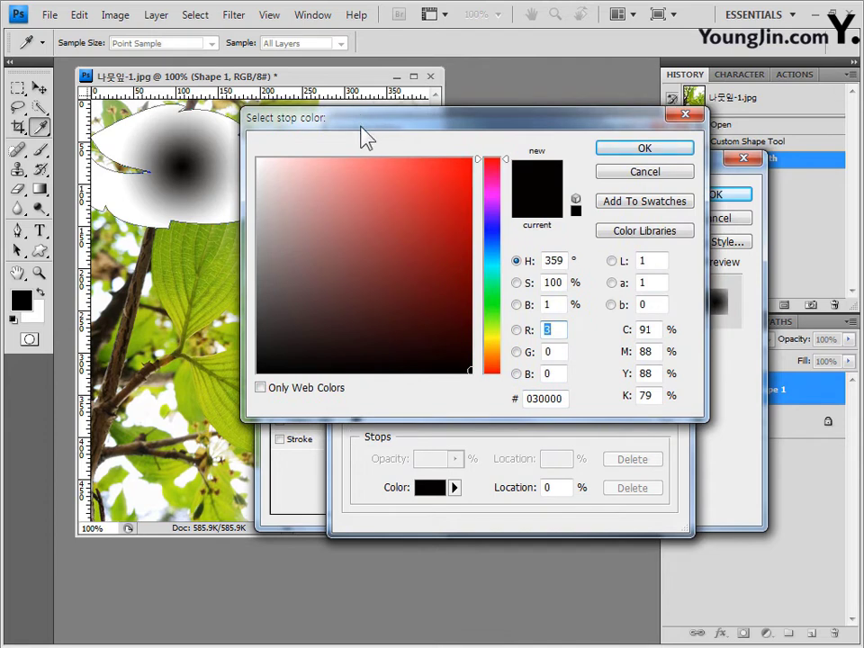
pyautogui.click(261, 388)
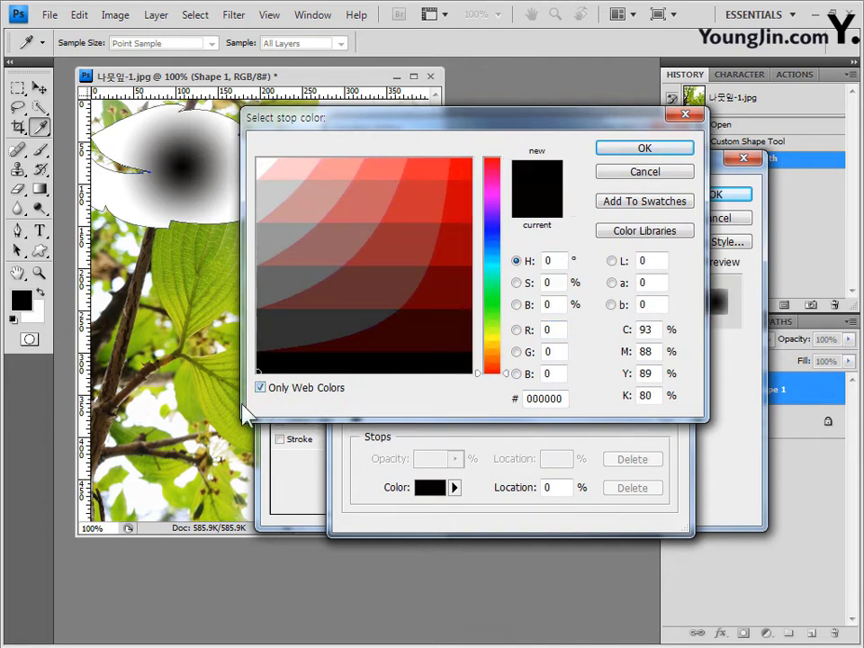
pyautogui.click(261, 388)
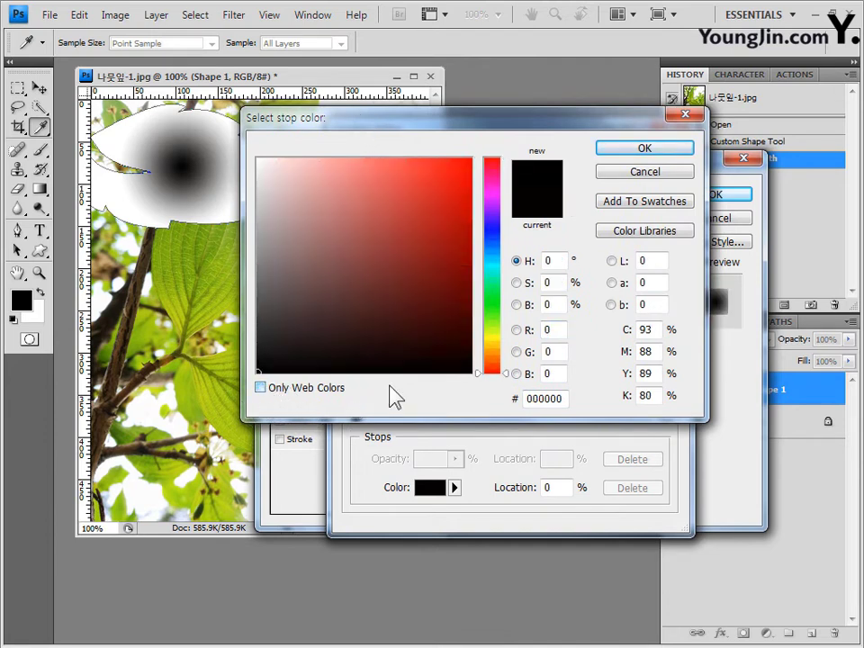
pyautogui.doubleClick(558, 398)
pyautogui.press('BackSpace')
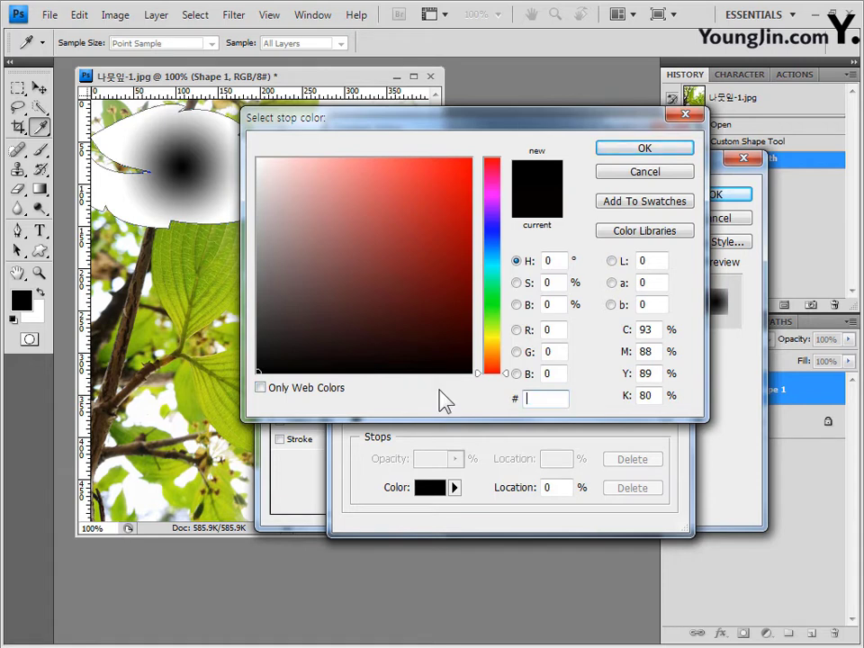
pyautogui.write('ccff33')
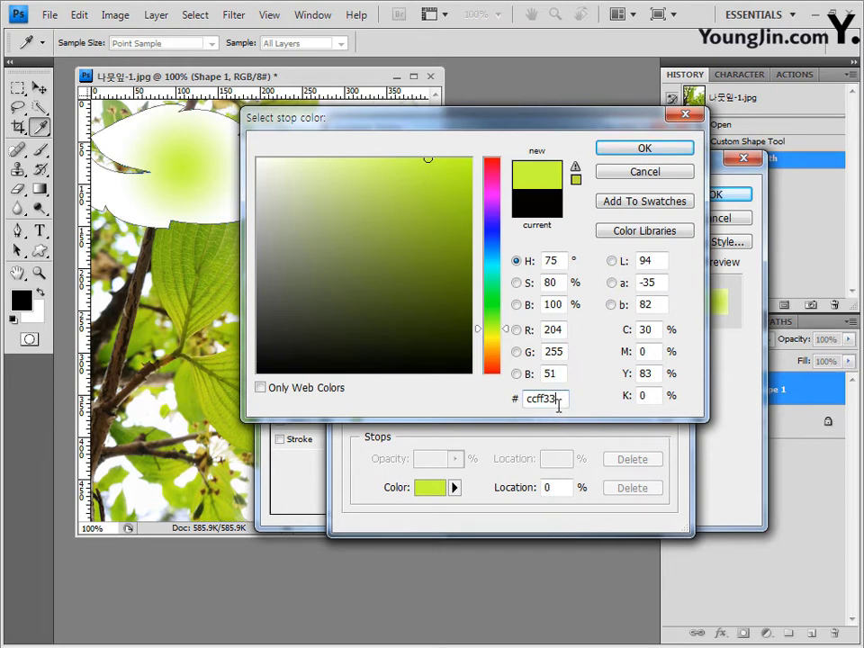
pyautogui.click(676, 149)
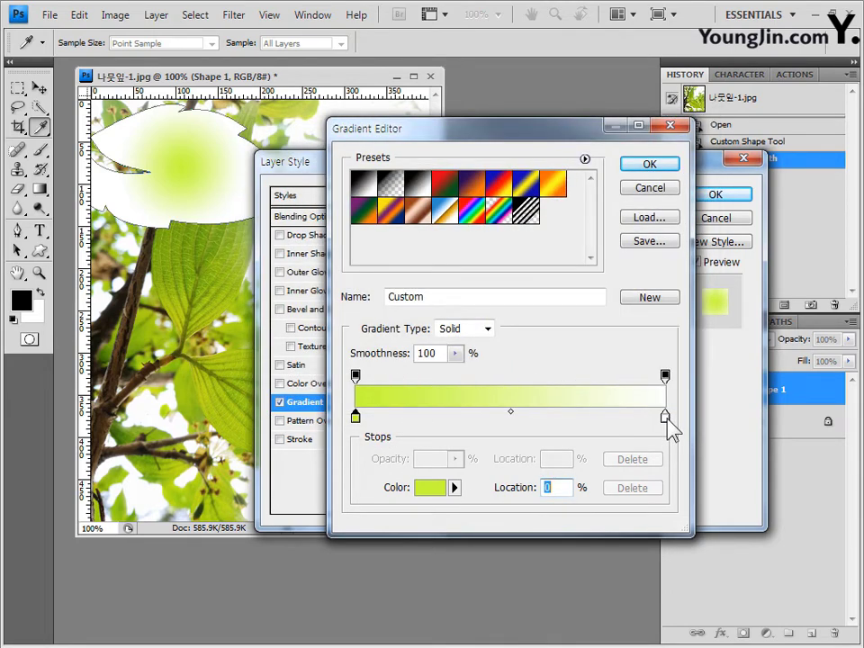
# Paste a dark bluish-green hex colour into the gradient's end stop at location 100% and accept the gradient.
pyautogui.doubleClick(666, 419)
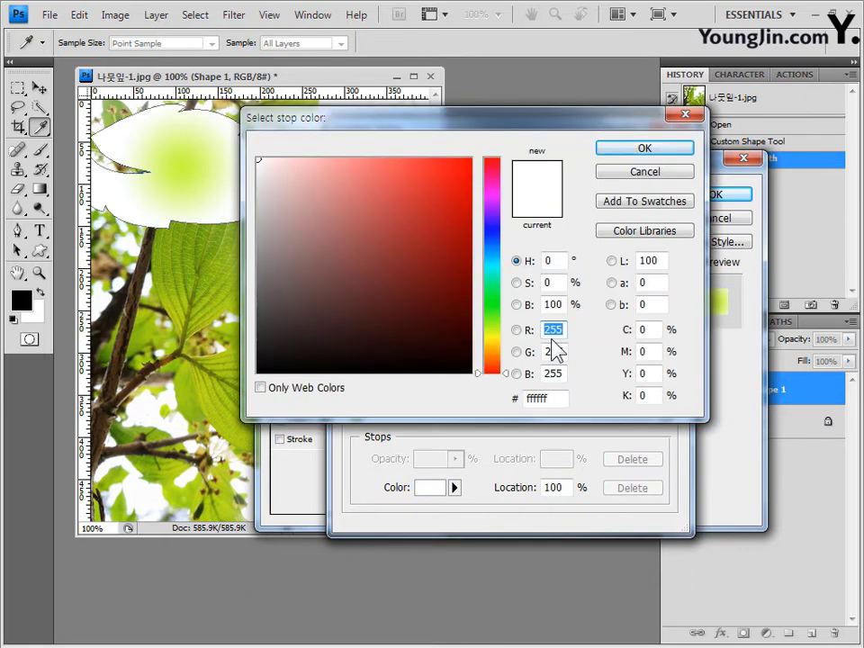
pyautogui.click(536, 398)
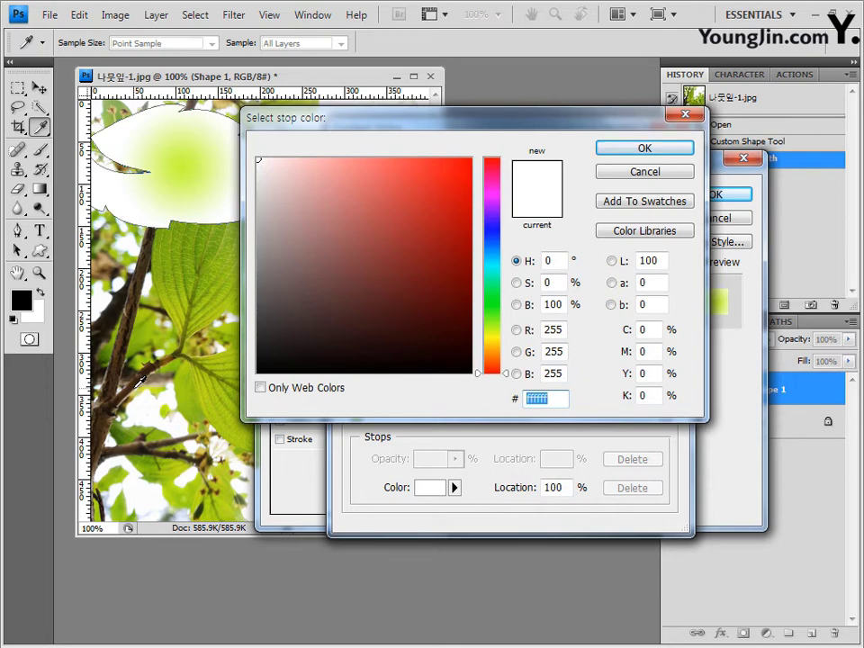
pyautogui.hotkey('ctrl', 'v')
pyautogui.press('Return')
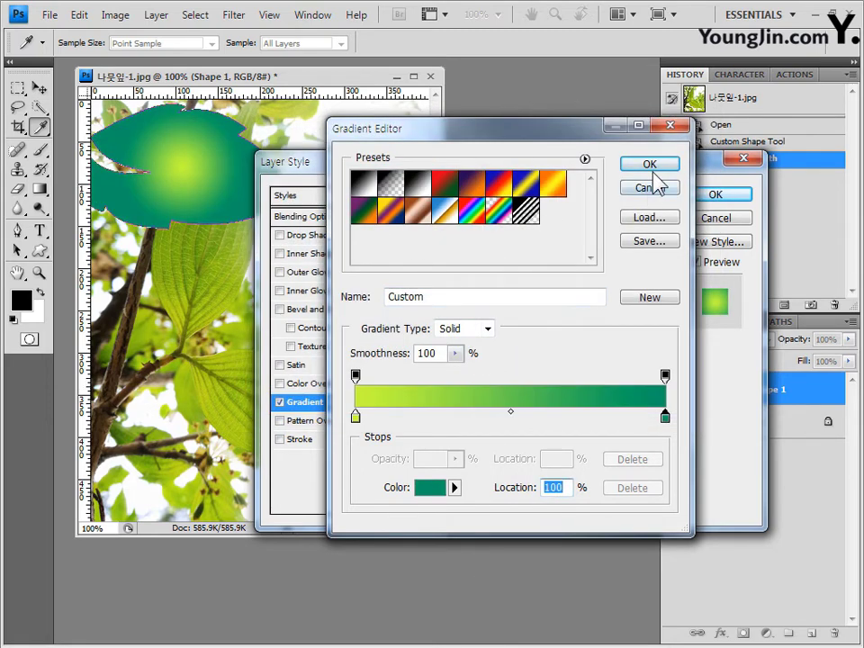
pyautogui.click(652, 165)
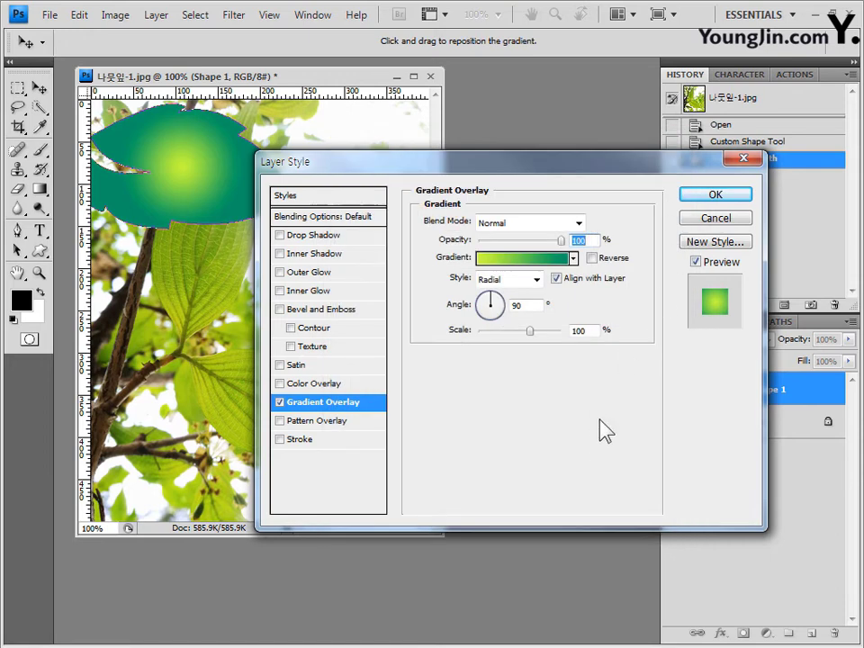
# Add an inner shadow to the Shape 1 layer with its default settings and accept the layer style.
pyautogui.moveTo(509, 164); pyautogui.dragTo(565, 149)
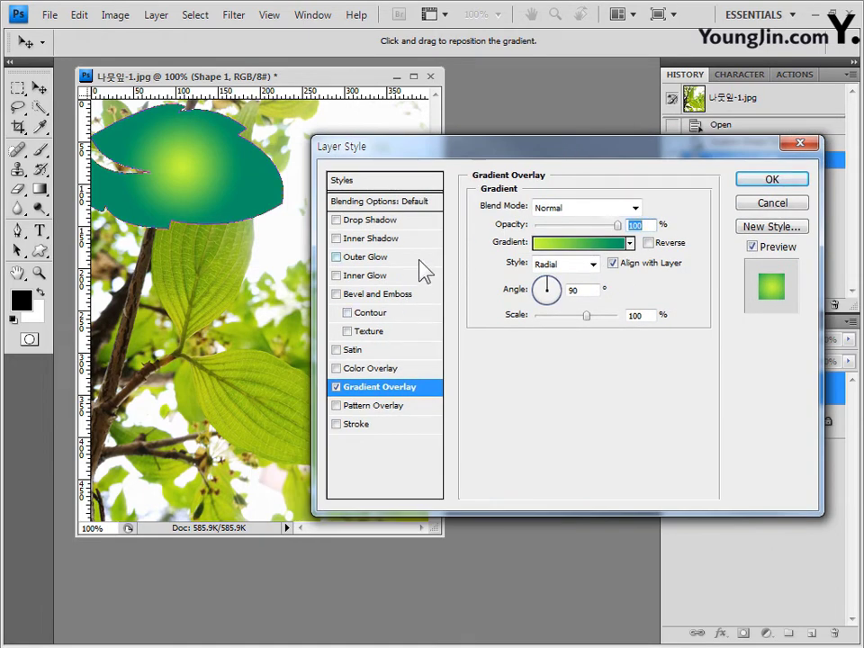
pyautogui.click(344, 239)
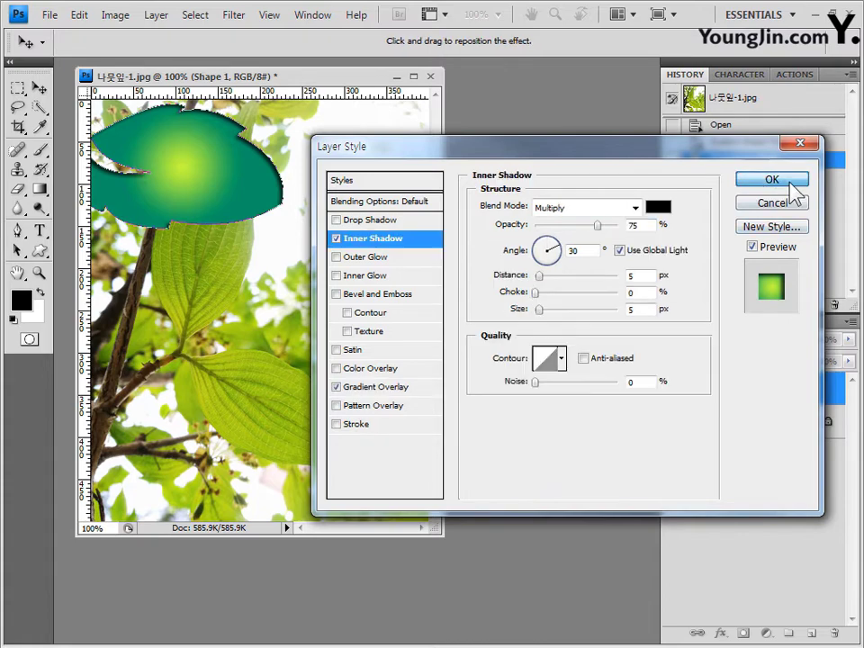
pyautogui.click(788, 184)
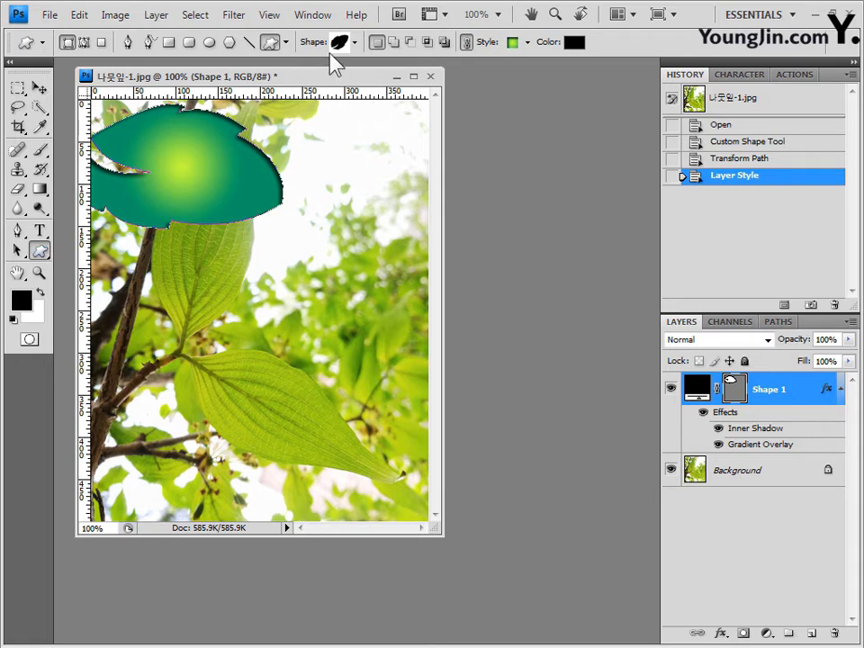
# Choose the spiky-edged leaf with a curved stem as the custom shape.
pyautogui.click(357, 42)
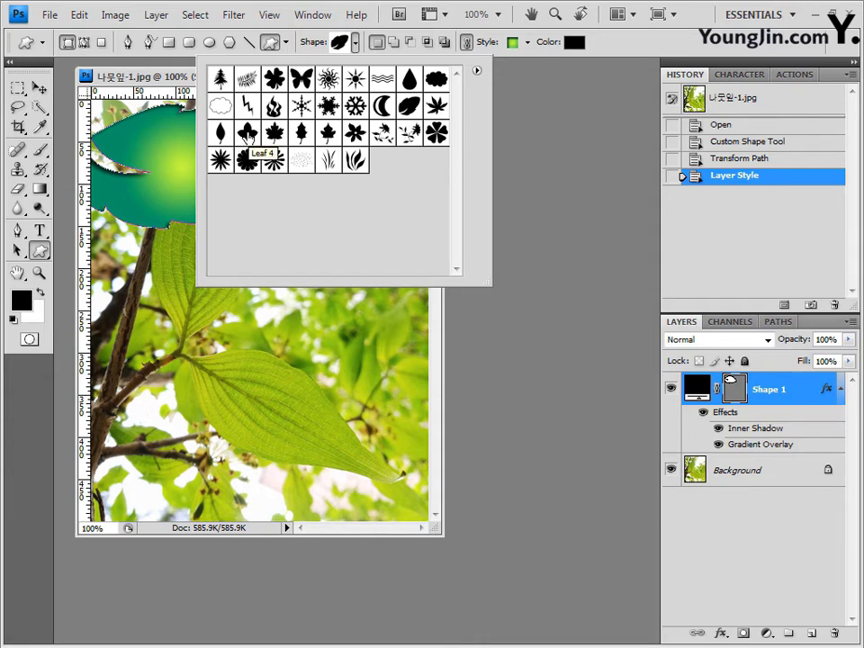
pyautogui.click(302, 139)
pyautogui.click(119, 63)
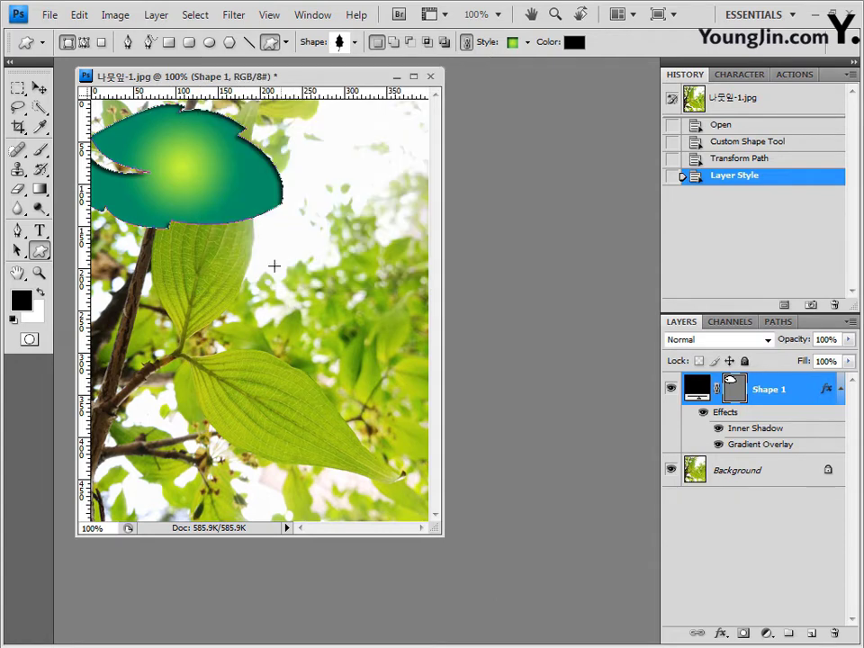
# Try drawing the spiky leaf in the middle of the photo with Shape 1's style, and revert the history to Layer Style.
pyautogui.moveTo(259, 240); pyautogui.dragTo(386, 414)
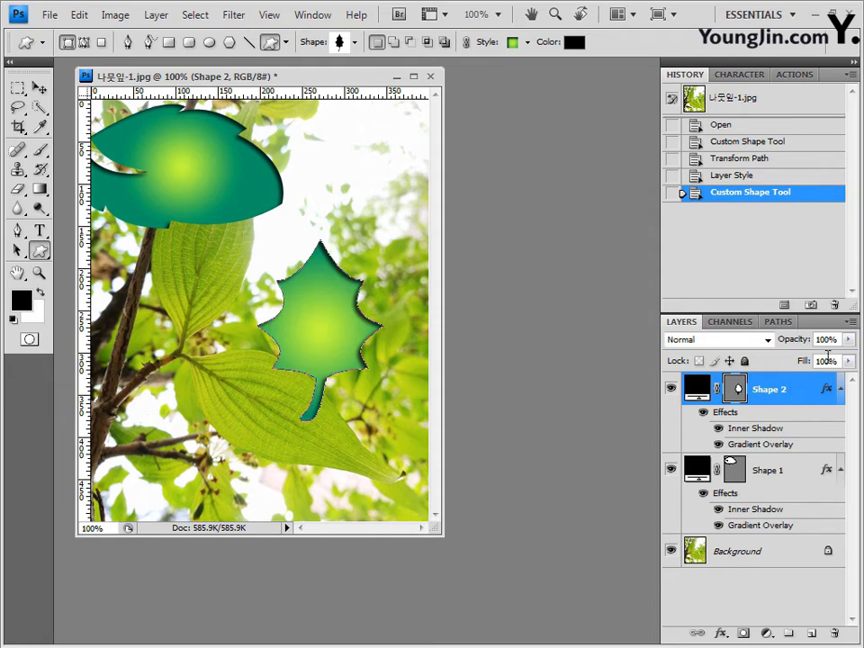
pyautogui.click(734, 176)
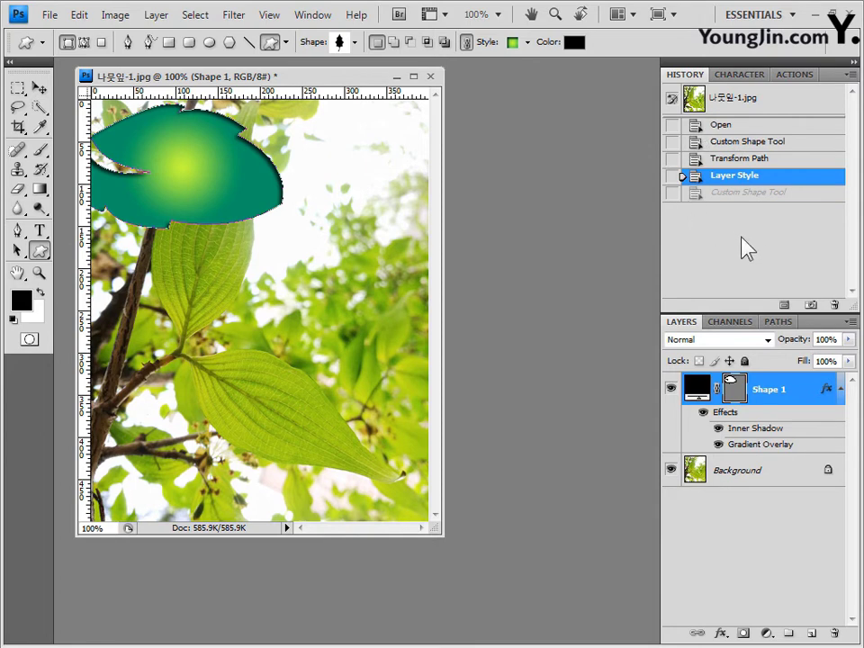
pyautogui.click(355, 41)
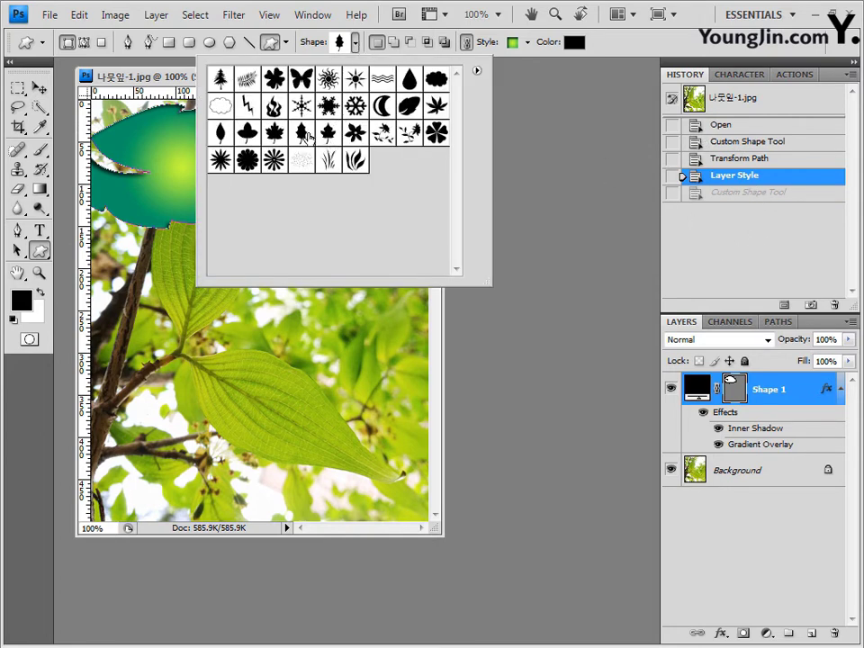
pyautogui.click(673, 74)
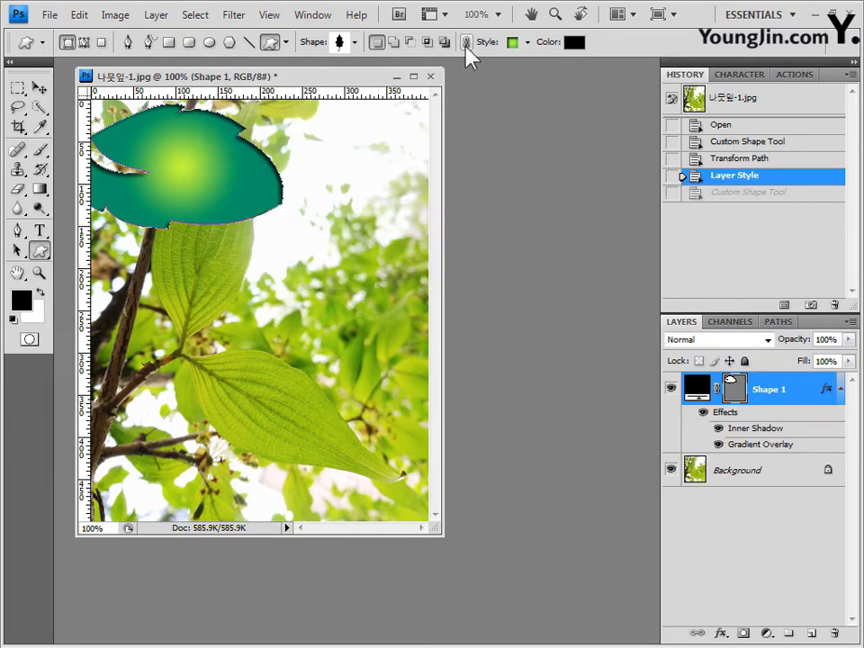
# Try applying the empty no-effects style while linked to Shape 1, and revert the history to Layer Style.
pyautogui.click(528, 43)
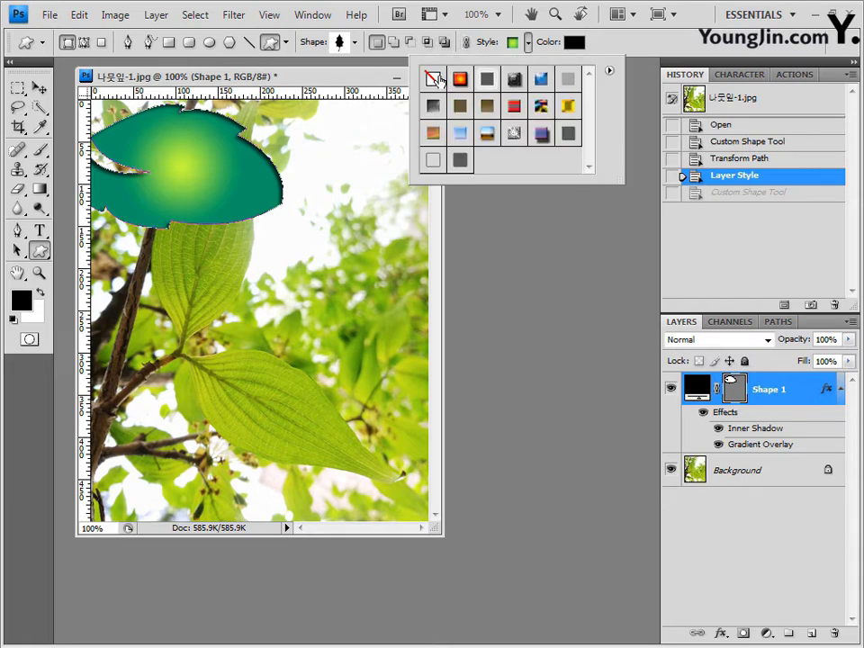
pyautogui.press('Escape')
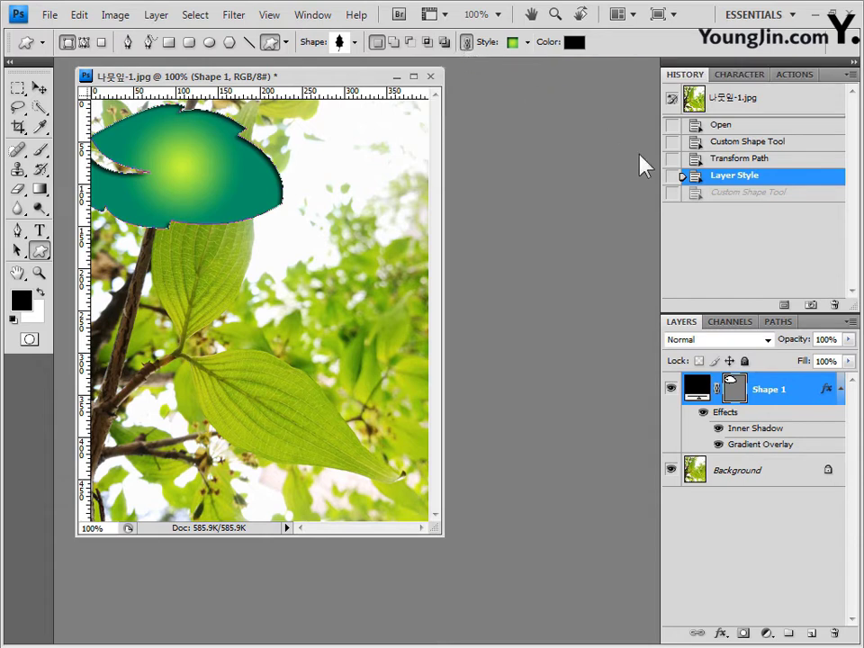
pyautogui.click(528, 42)
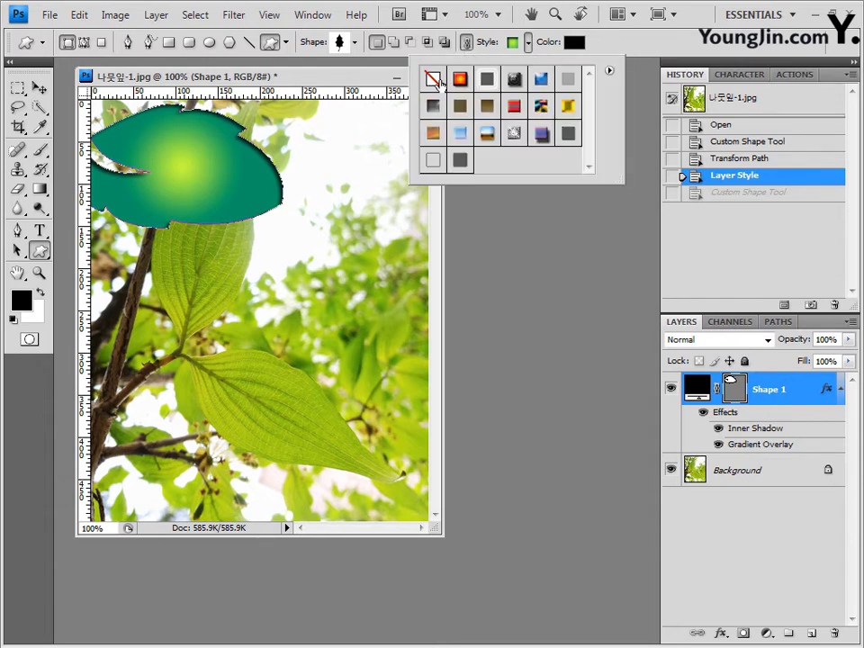
pyautogui.click(433, 79)
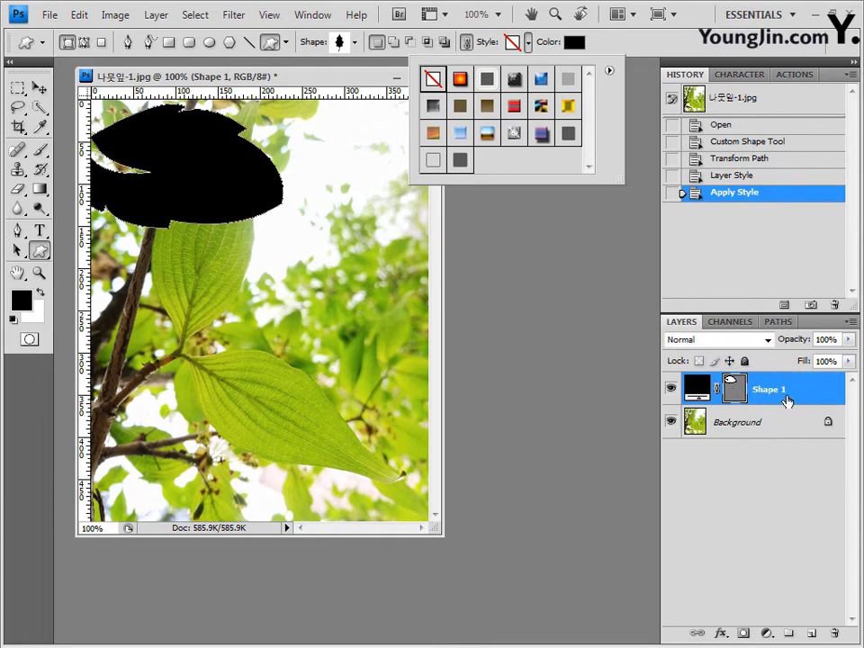
pyautogui.click(746, 177)
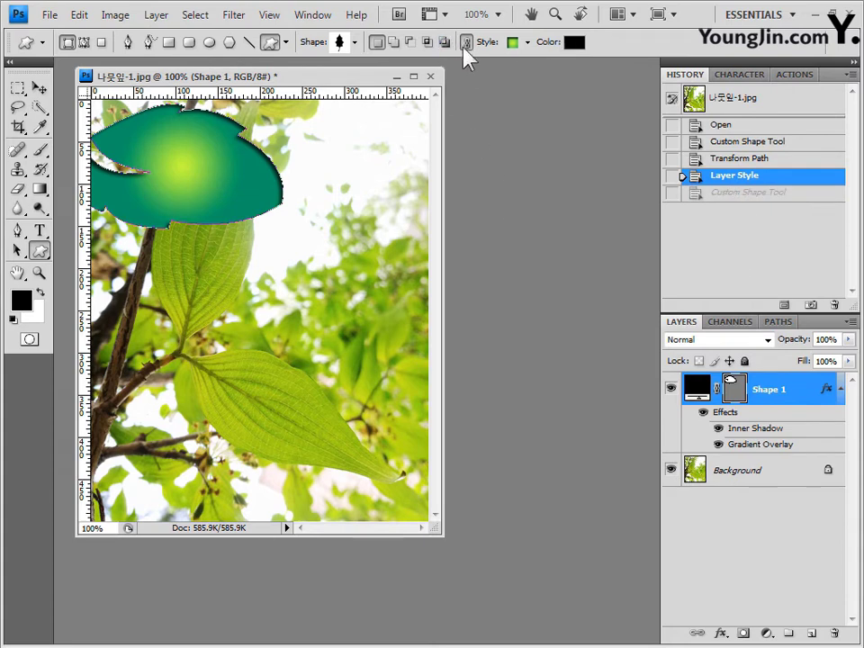
# Unlink the style setting from Shape 1, choose the empty no-effects style, and draw a tall spiky leaf near the photo's right edge.
pyautogui.click(527, 43)
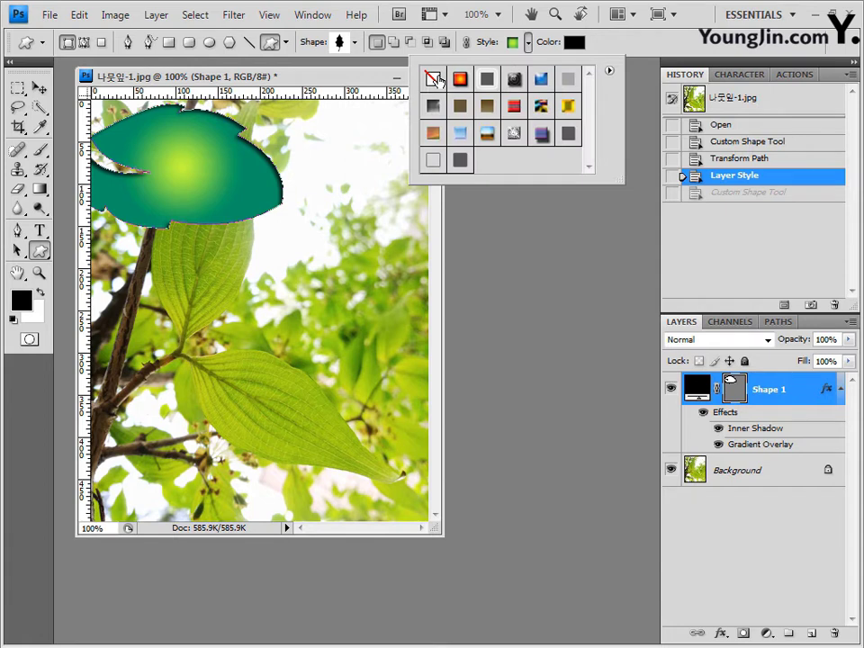
pyautogui.click(434, 79)
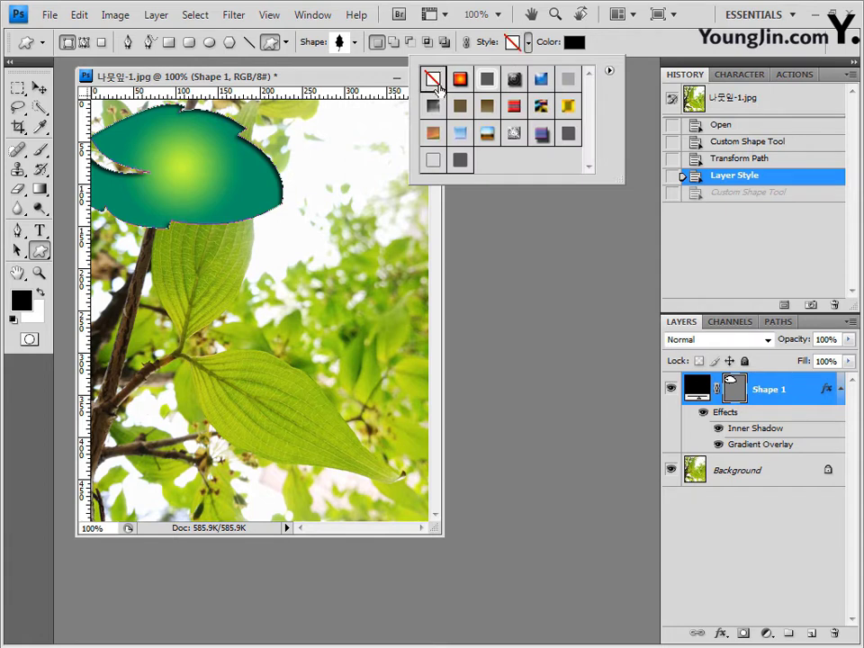
pyautogui.click(671, 70)
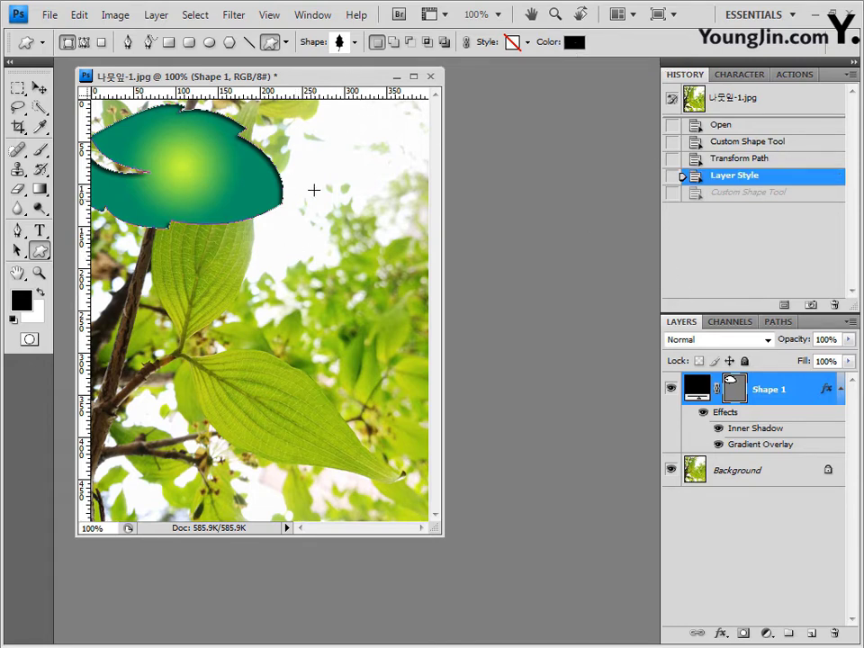
pyautogui.moveTo(312, 187)
pyautogui.mouseDown()
pyautogui.moveTo(387, 451)
pyautogui.moveTo(408, 425)
pyautogui.mouseUp()
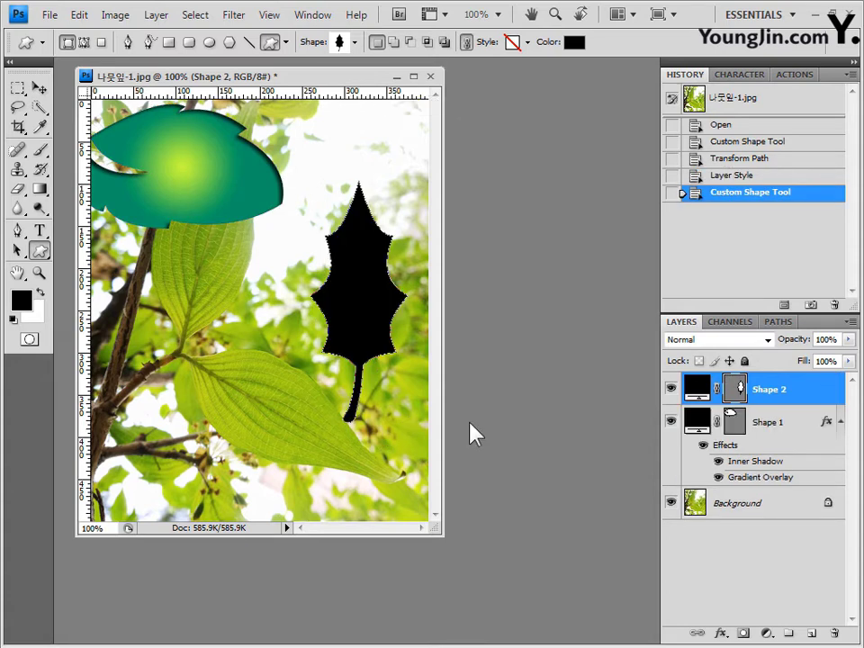
# Transform the spiky leaf to about 109% width, 121% height and -107° rotation, with its tip over the photo's lower large leaf.
pyautogui.hotkey('ctrl', 't')
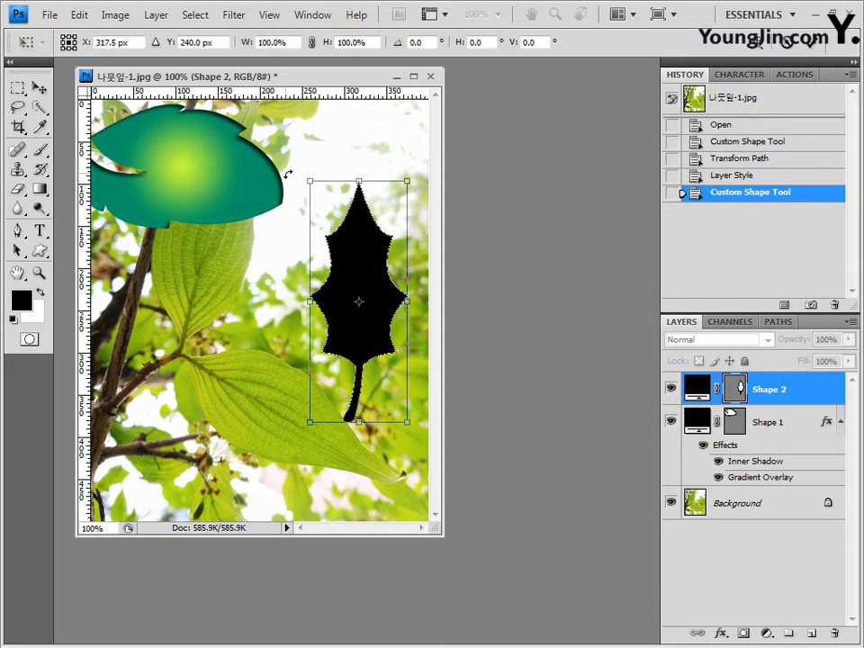
pyautogui.moveTo(285, 174); pyautogui.dragTo(216, 396)
pyautogui.moveTo(360, 330); pyautogui.dragTo(353, 369)
pyautogui.moveTo(332, 294); pyautogui.dragTo(327, 297)
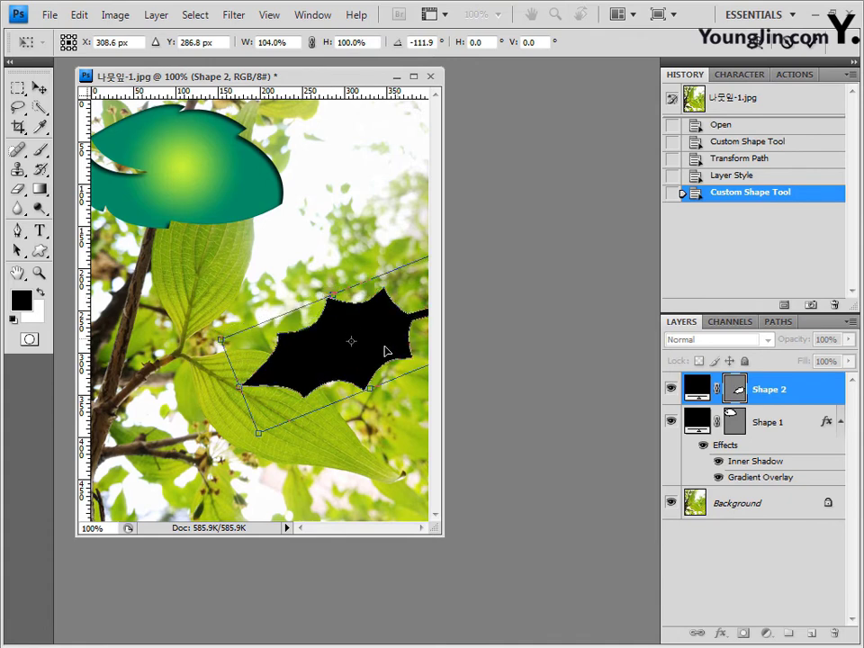
pyautogui.moveTo(407, 376); pyautogui.dragTo(400, 369)
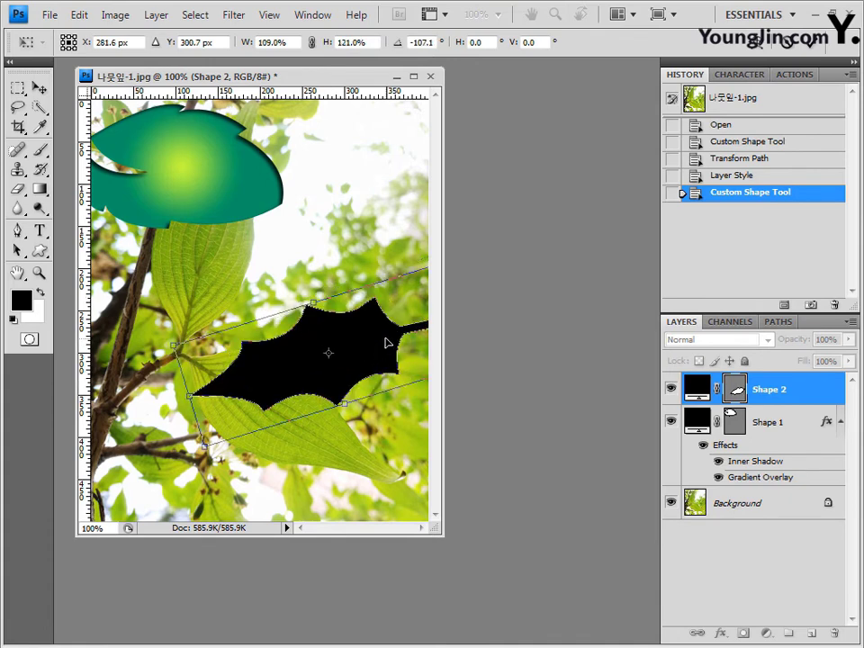
pyautogui.press('Return')
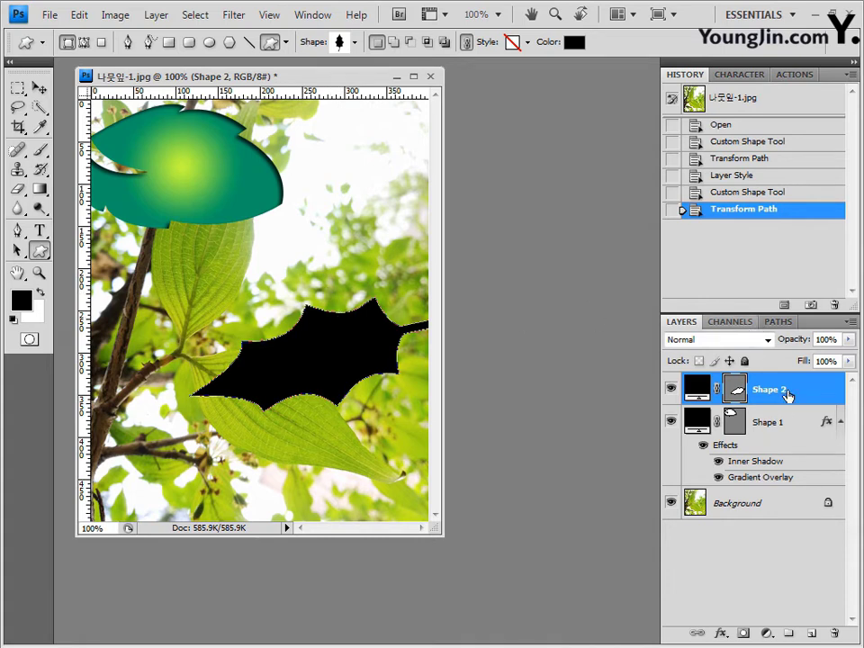
# Add a default drop shadow and a gradient overlay with the Radial style to the Shape 2 layer.
pyautogui.click(723, 635)
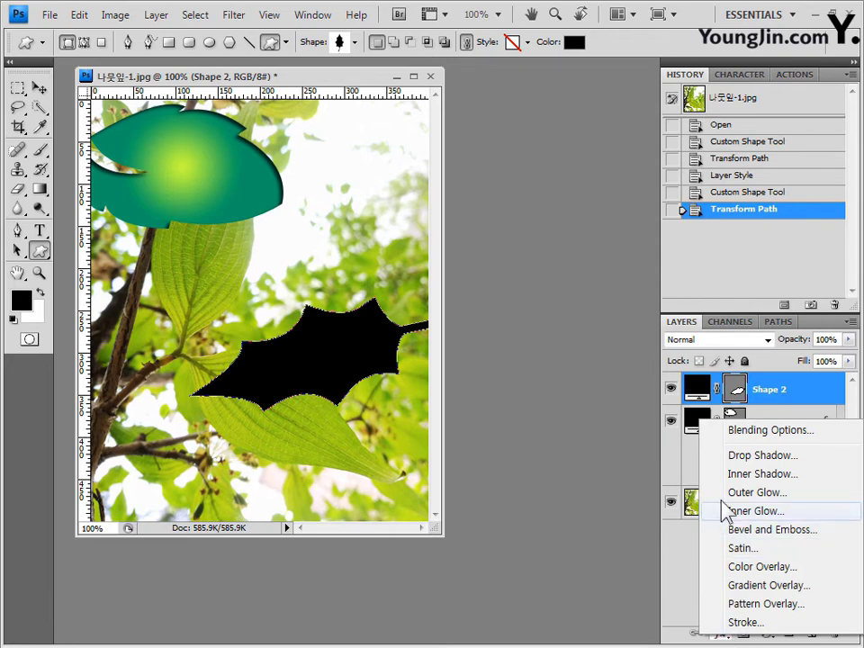
pyautogui.click(763, 455)
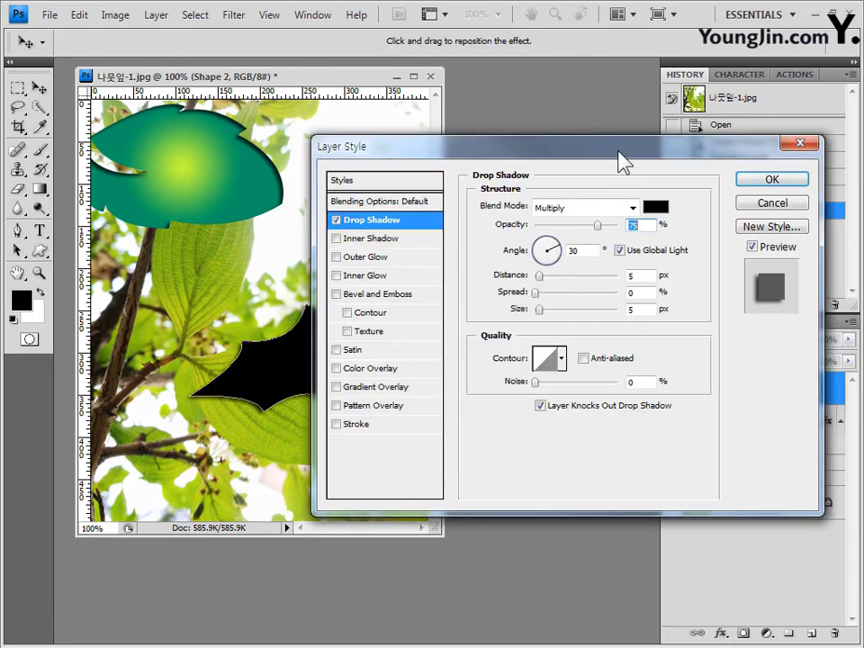
pyautogui.moveTo(622, 163)
pyautogui.mouseDown()
pyautogui.moveTo(613, 133)
pyautogui.moveTo(620, 149)
pyautogui.mouseUp()
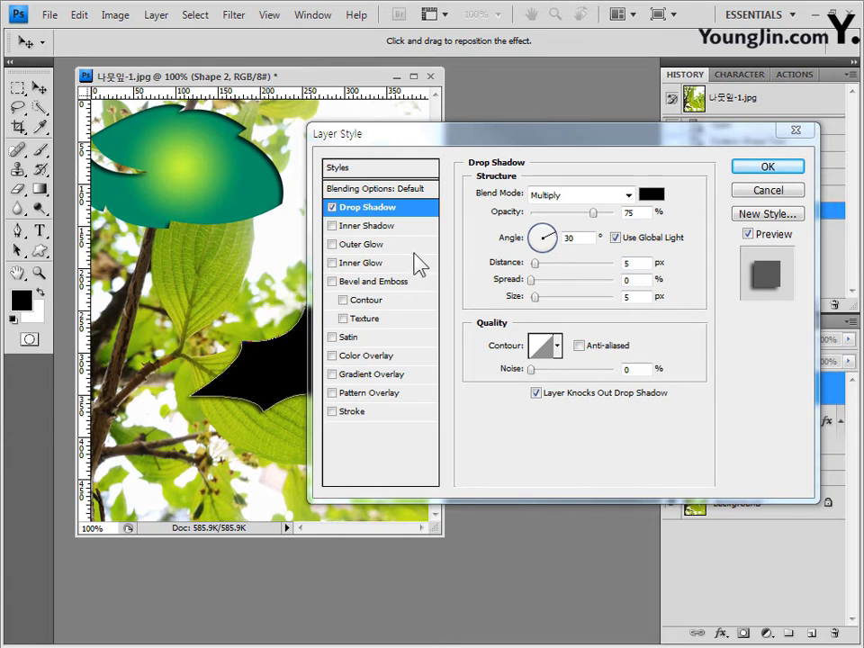
pyautogui.click(367, 374)
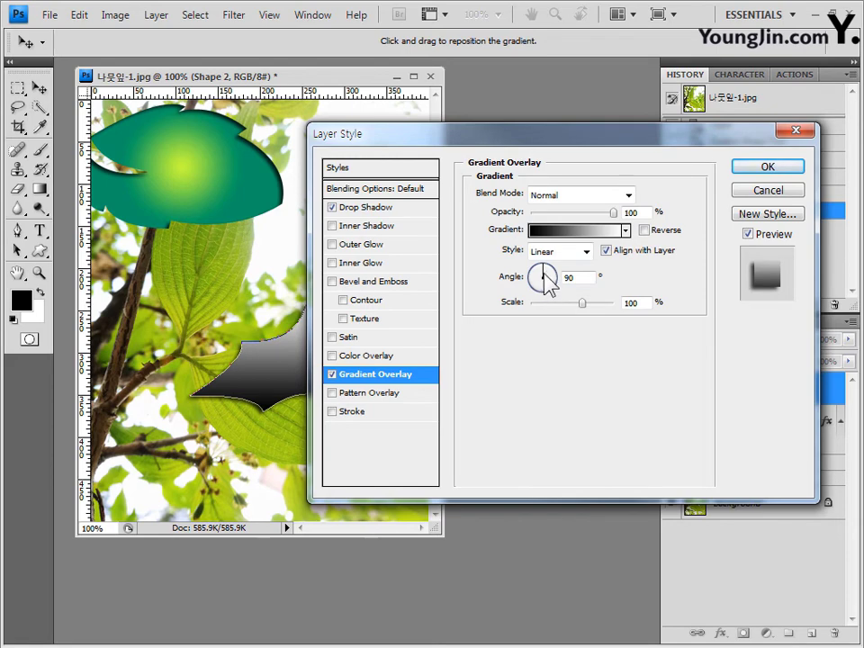
pyautogui.click(586, 251)
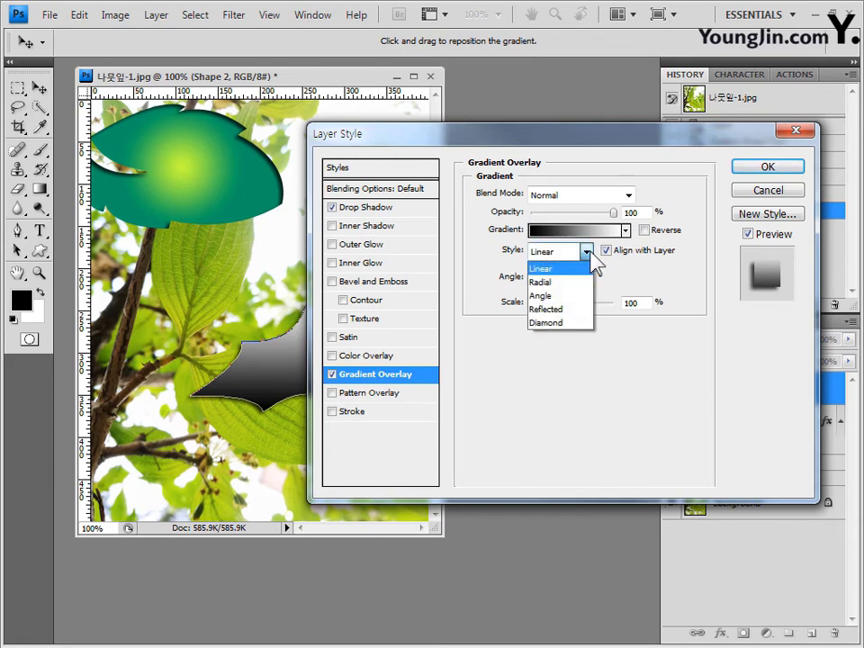
pyautogui.click(583, 281)
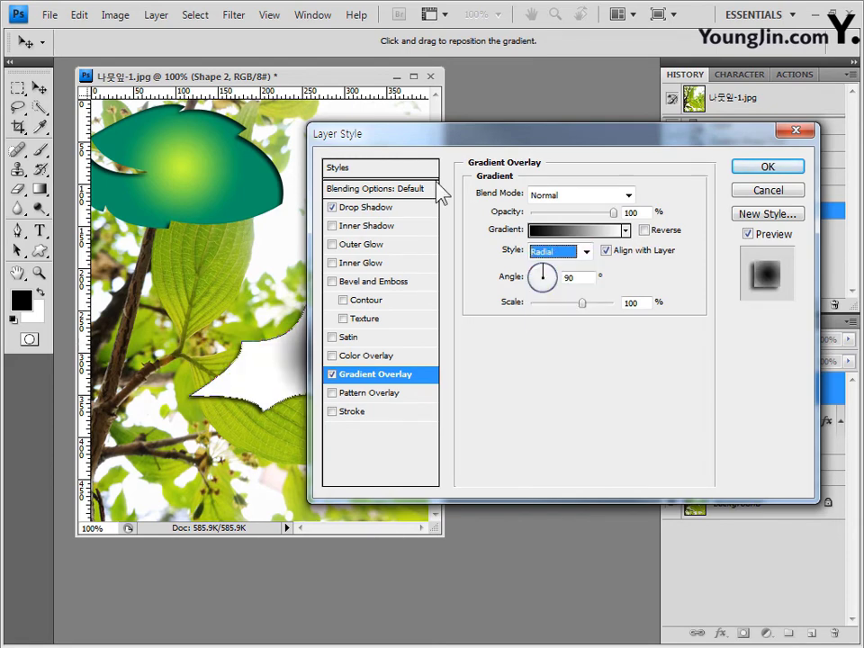
# Edit the overlay's gradient from the Black, White preset, setting the starting colour stop at location 0% to ffffcc.
pyautogui.moveTo(517, 135)
pyautogui.mouseDown()
pyautogui.moveTo(532, 147)
pyautogui.moveTo(612, 132)
pyautogui.moveTo(515, 150)
pyautogui.mouseUp()
pyautogui.click(566, 241)
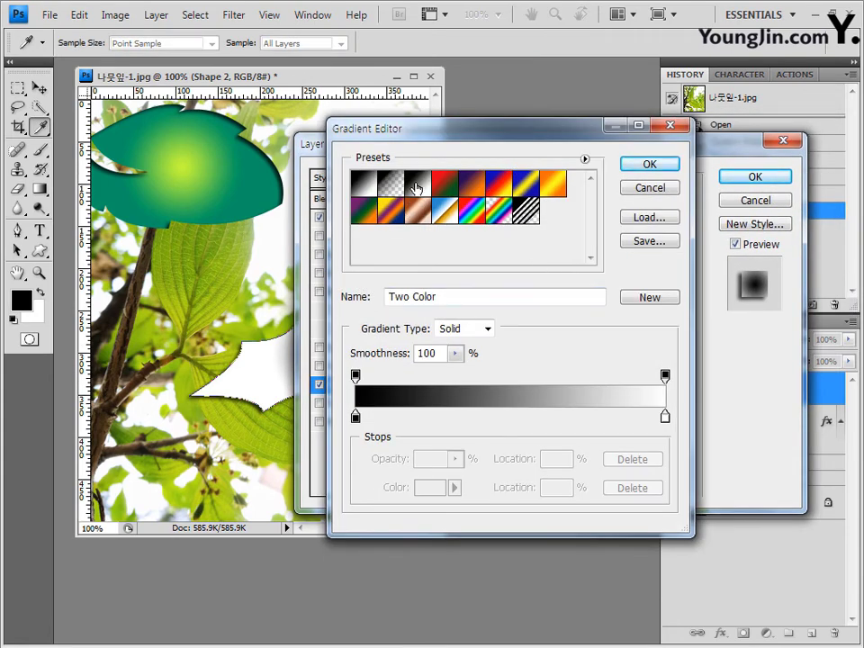
pyautogui.click(412, 186)
pyautogui.doubleClick(356, 418)
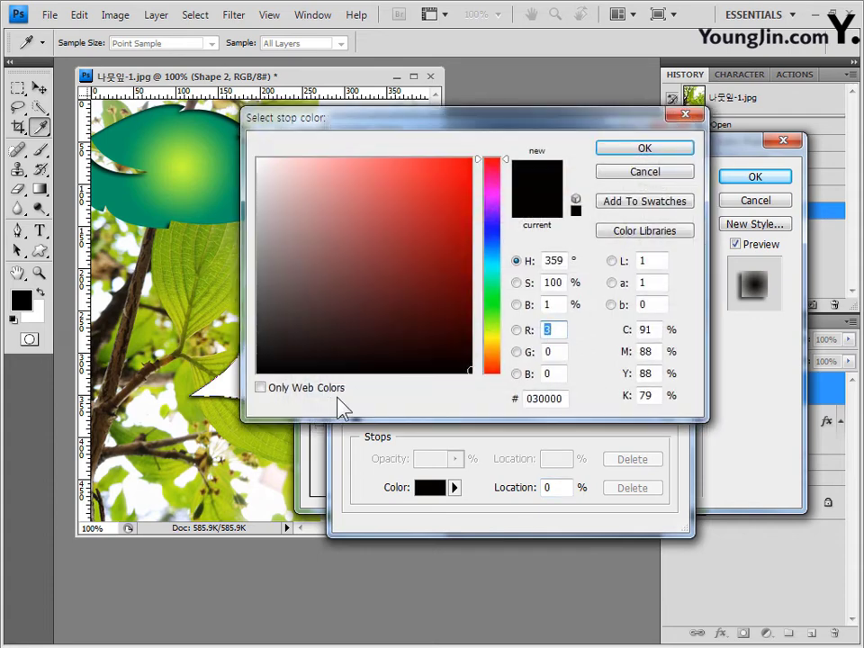
pyautogui.doubleClick(558, 399)
pyautogui.write('ffffcc')
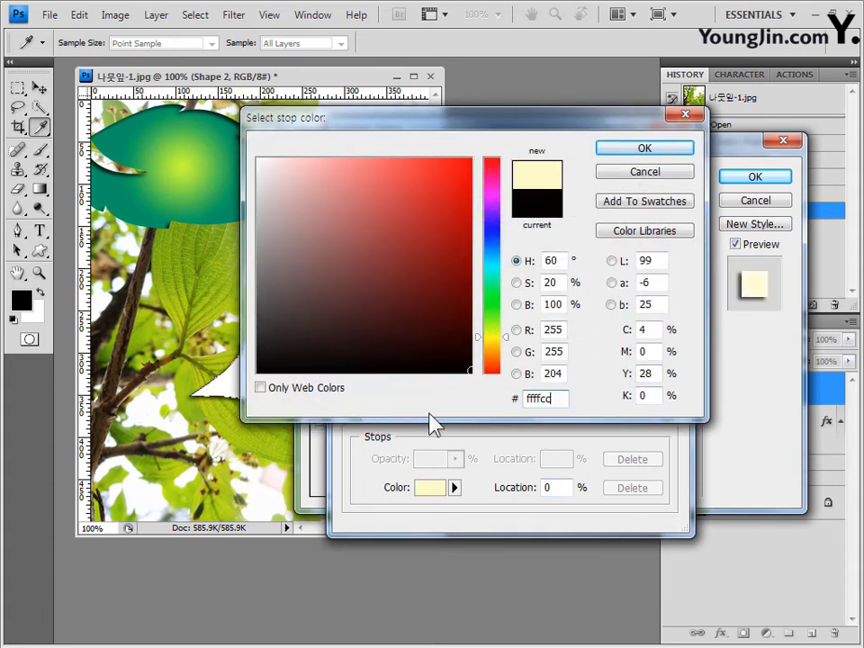
pyautogui.click(669, 153)
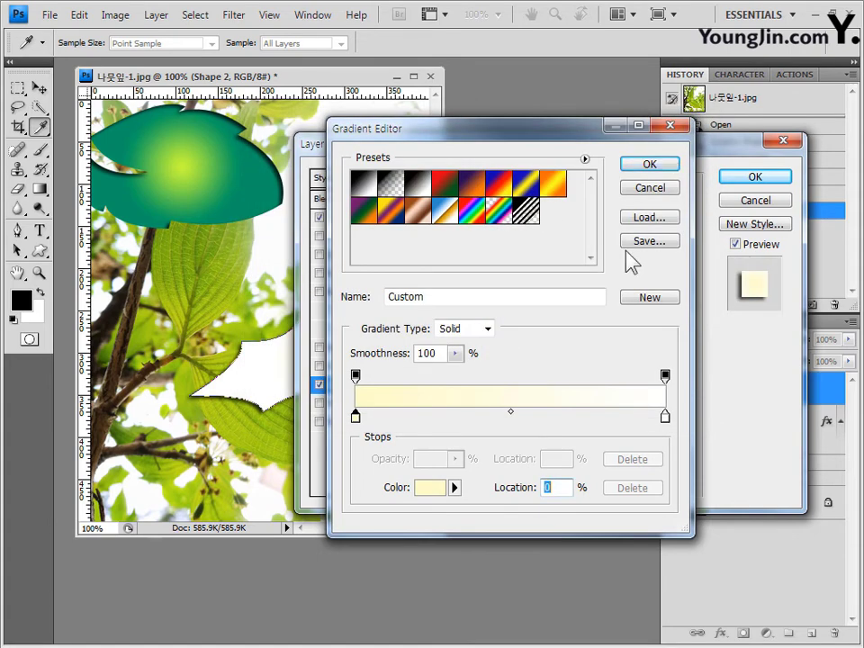
# Set the gradient's end colour stop at location 100% to ff9933 and accept the gradient.
pyautogui.click(665, 417)
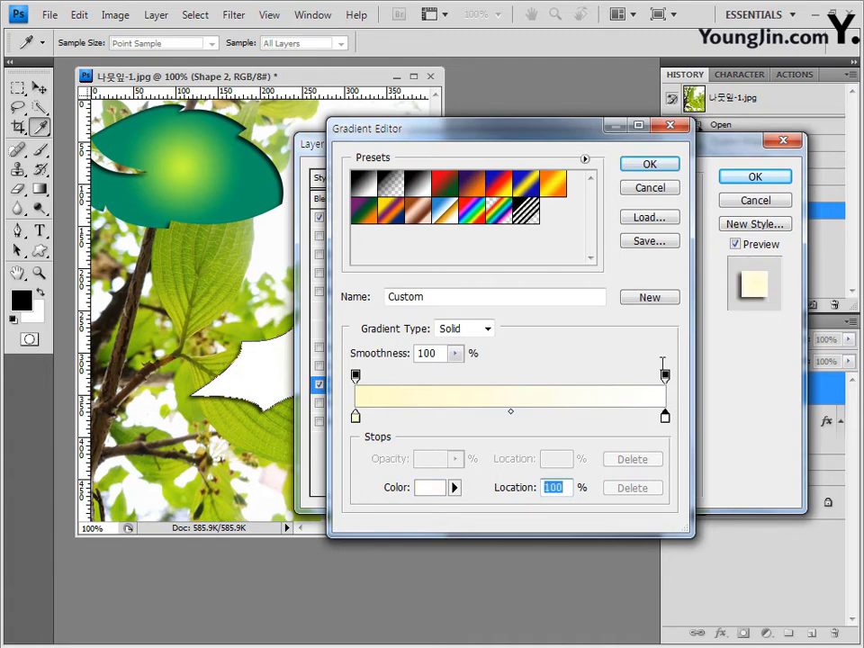
pyautogui.doubleClick(665, 417)
pyautogui.doubleClick(559, 398)
pyautogui.write('ff9933')
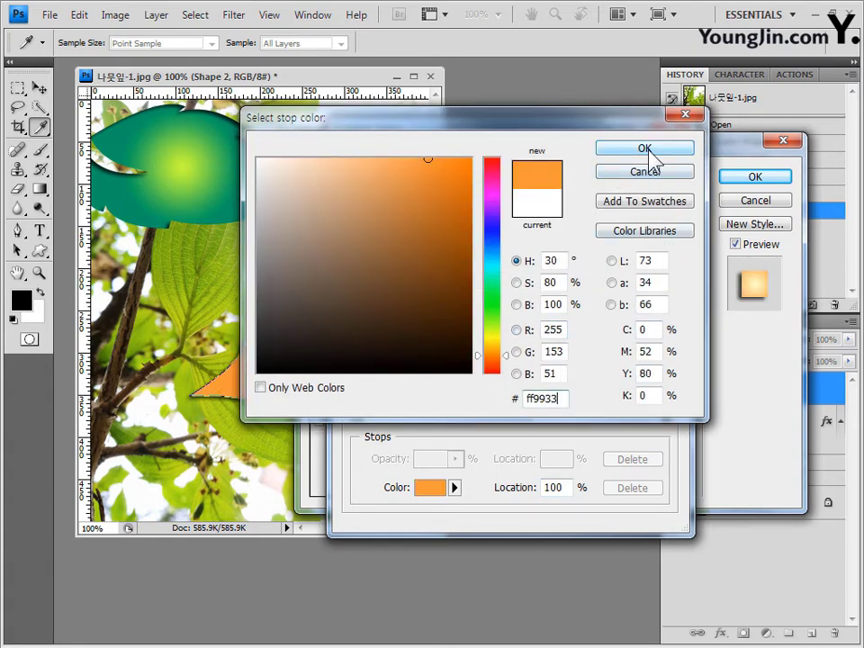
pyautogui.click(648, 149)
pyautogui.click(654, 168)
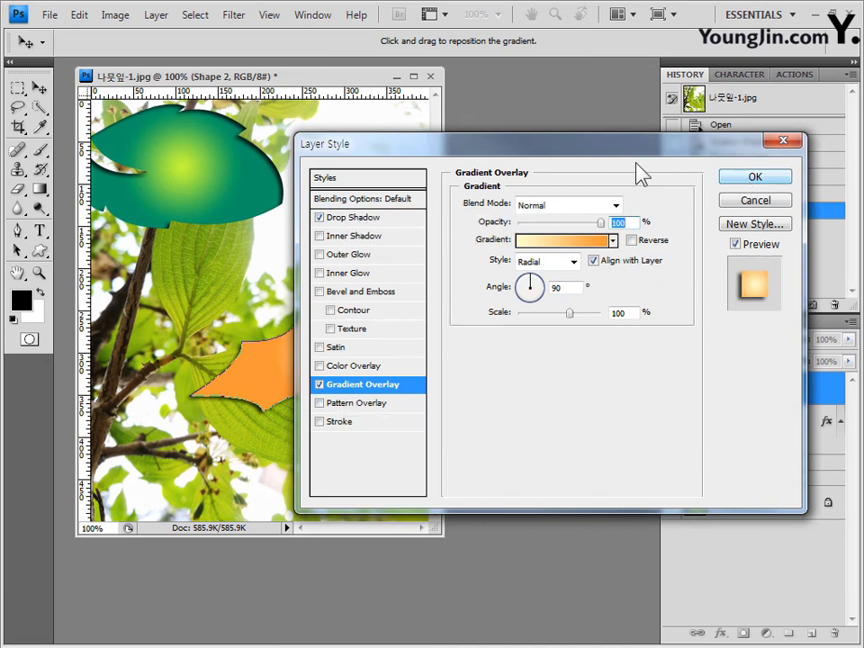
# Review the radial gradient overlay on the orange leaf and apply the layer style to Shape 2.
pyautogui.moveTo(643, 147); pyautogui.dragTo(754, 127)
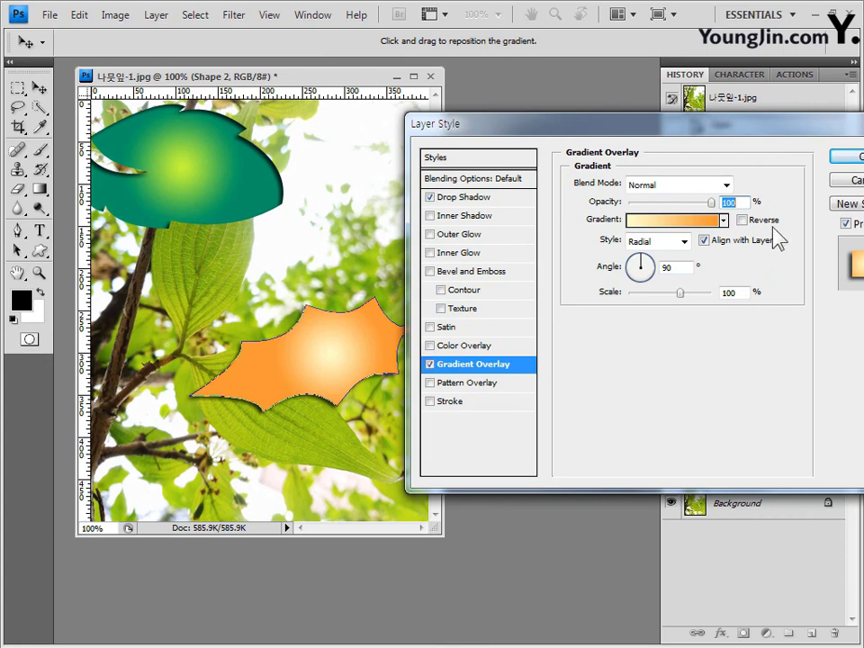
pyautogui.moveTo(817, 134); pyautogui.dragTo(665, 141)
pyautogui.click(731, 167)
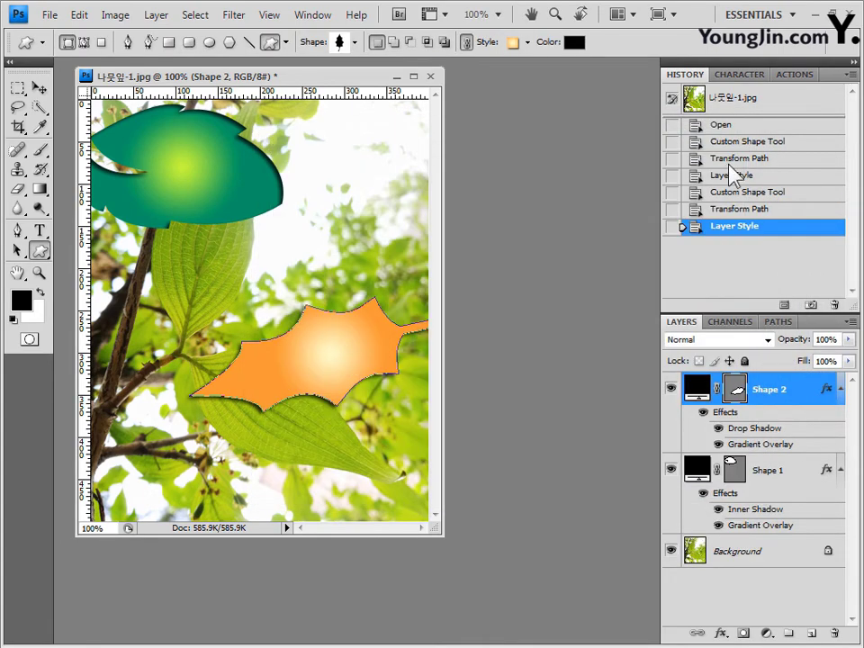
# Collapse the effects lists of the Shape 2 and Shape 1 layers, and toggle Shape 2's visibility off and back on.
pyautogui.click(839, 389)
pyautogui.click(840, 422)
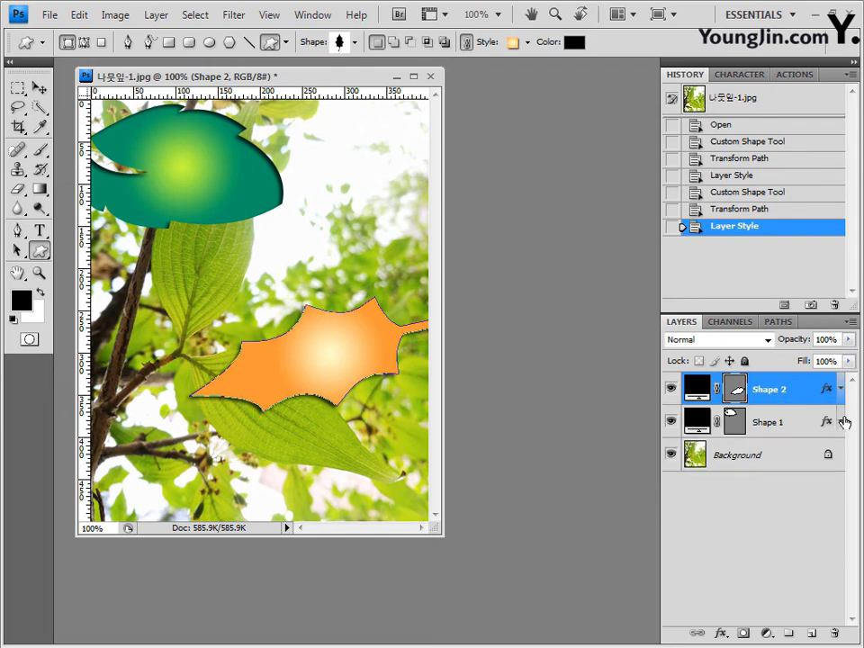
pyautogui.click(843, 422)
pyautogui.click(842, 420)
pyautogui.click(843, 419)
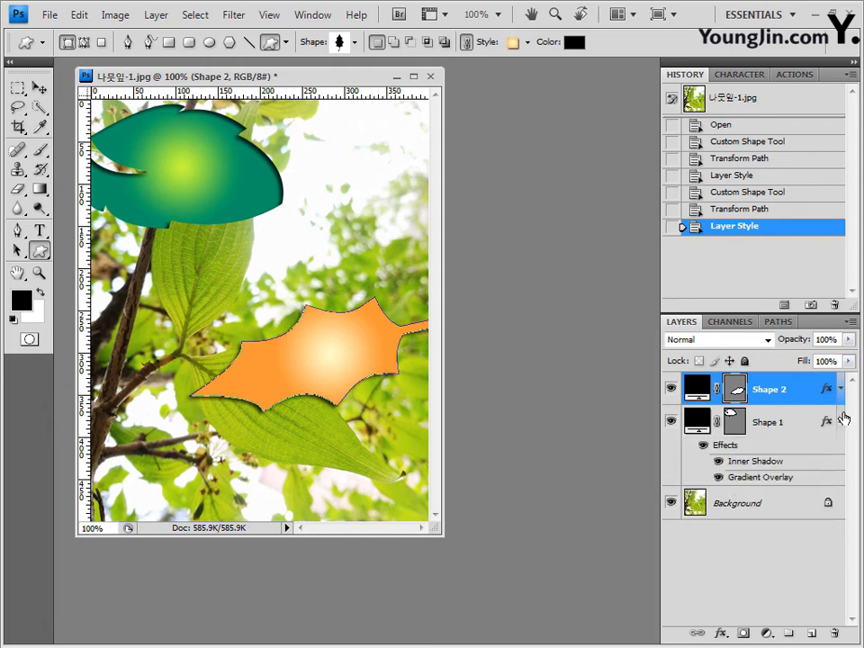
pyautogui.click(843, 420)
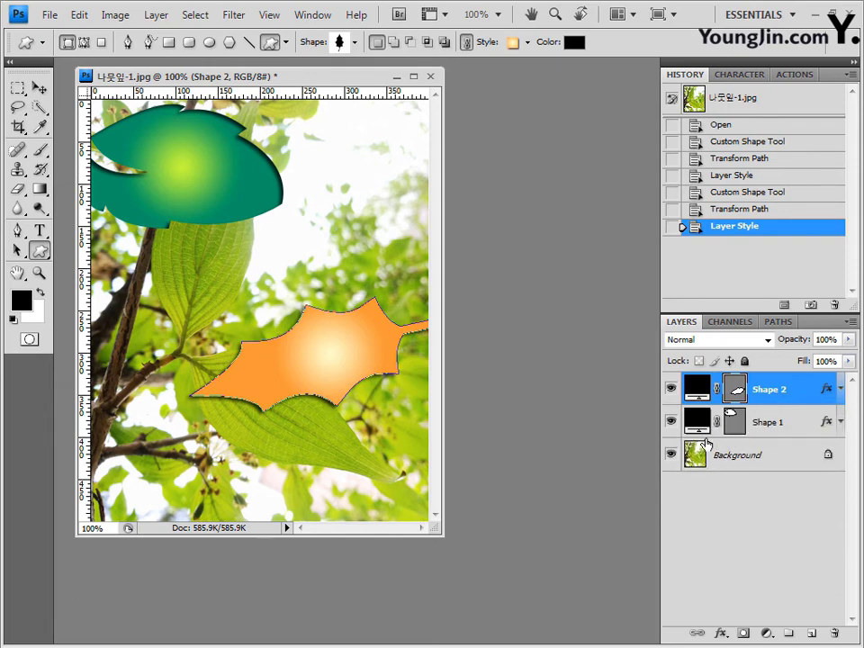
pyautogui.click(671, 389)
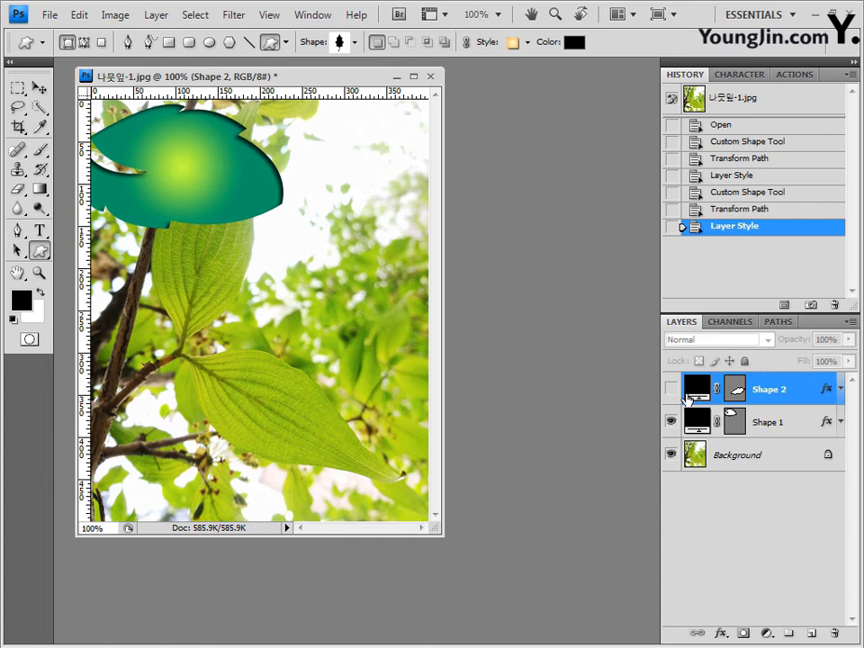
pyautogui.click(671, 389)
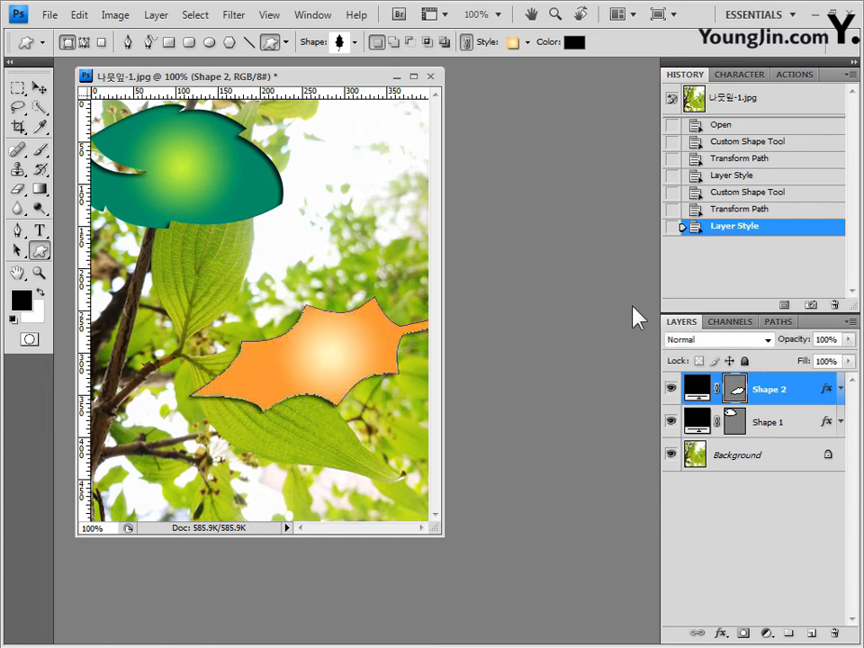
# Close the leaf image and open 맑음-1.jpg from the [1권] 시험별 문항 익히기 folder.
pyautogui.click(50, 15)
pyautogui.press('c')
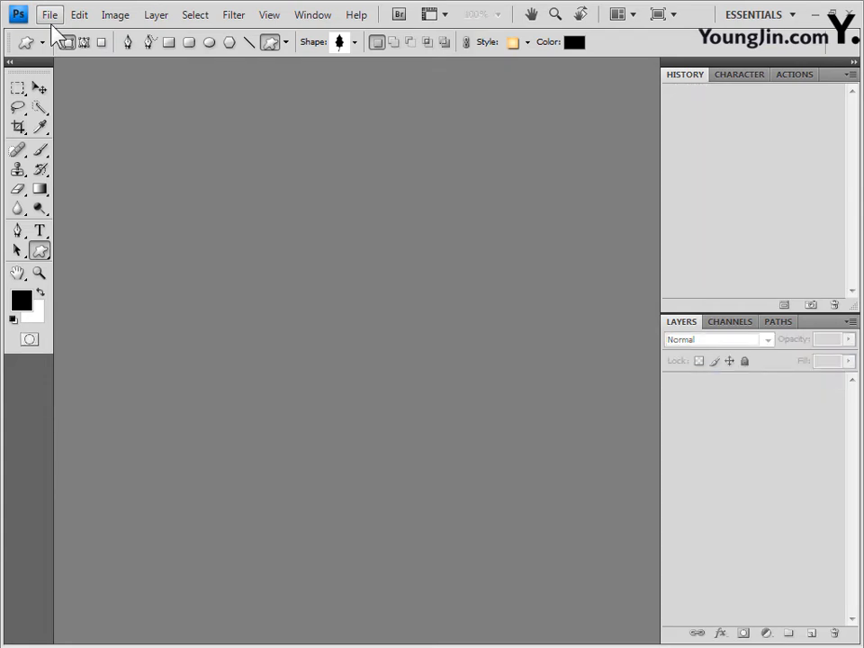
pyautogui.click(50, 22)
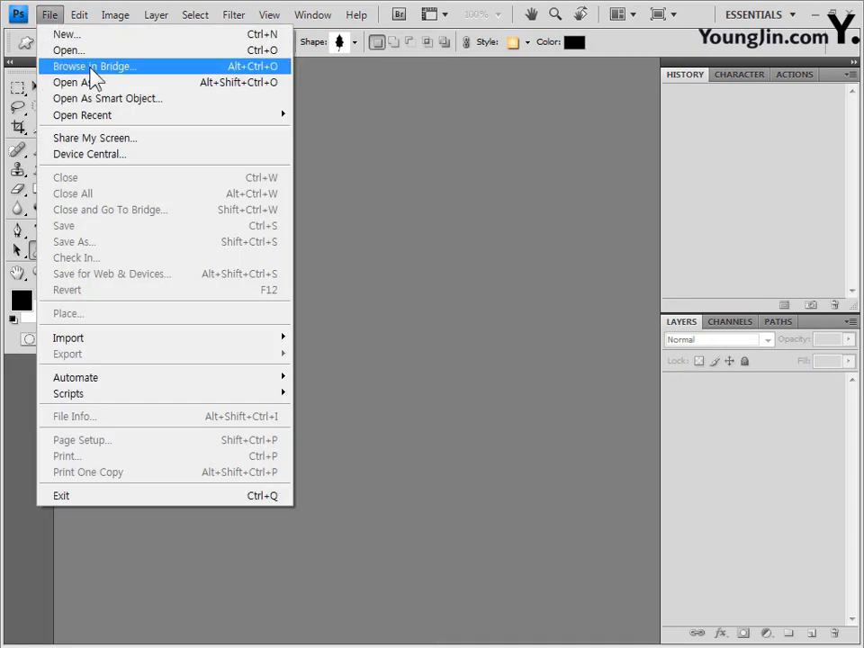
pyautogui.click(169, 50)
pyautogui.moveTo(668, 168); pyautogui.dragTo(680, 217)
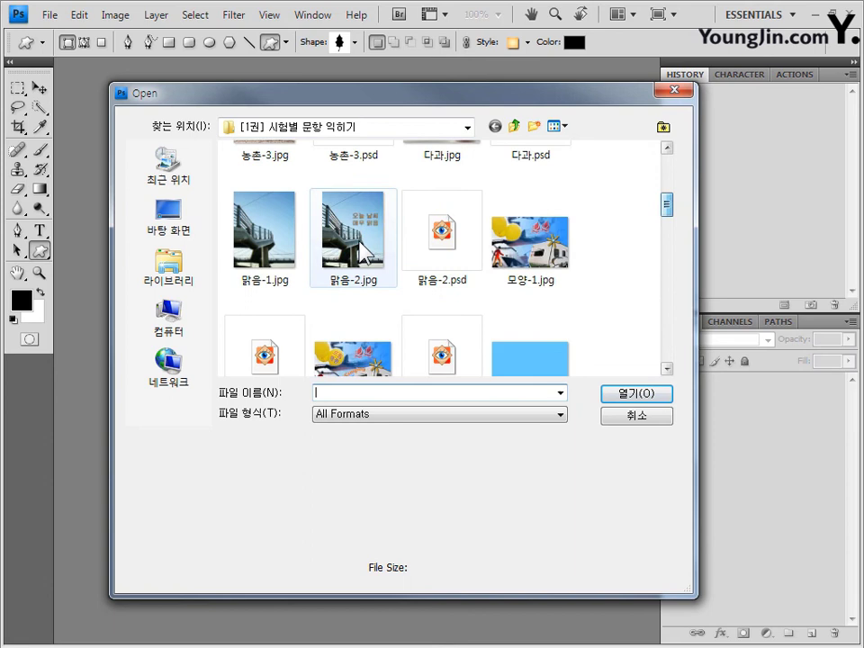
pyautogui.click(263, 232)
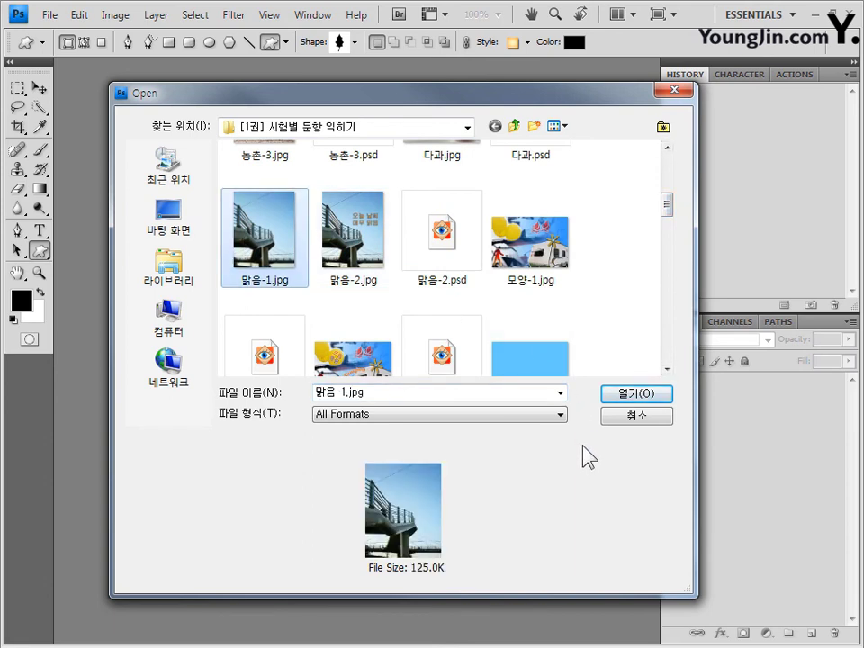
pyautogui.click(624, 397)
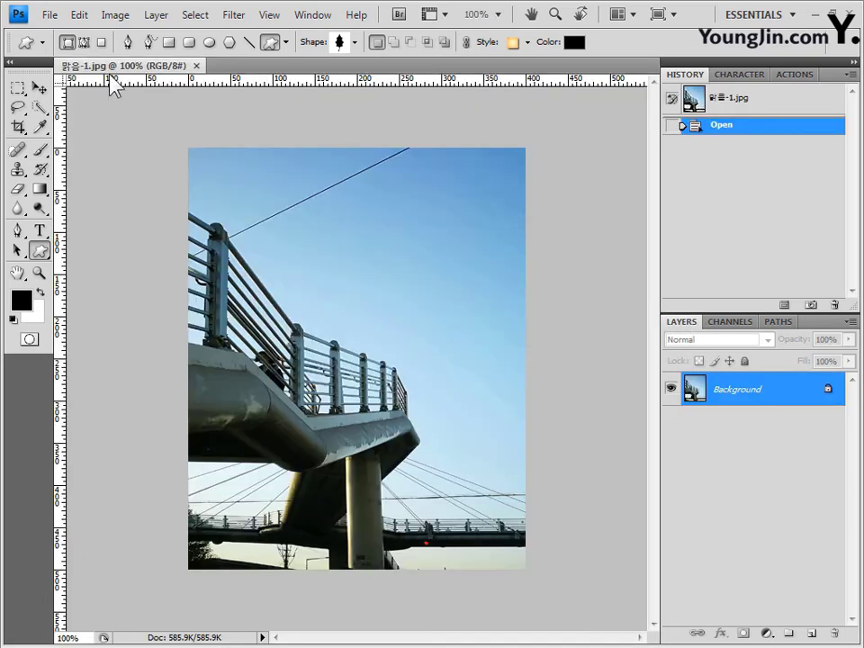
# Float the 맑음-1.jpg document in its own window and activate the Horizontal Type tool.
pyautogui.moveTo(114, 66); pyautogui.dragTo(240, 158)
pyautogui.moveTo(284, 115); pyautogui.dragTo(293, 100)
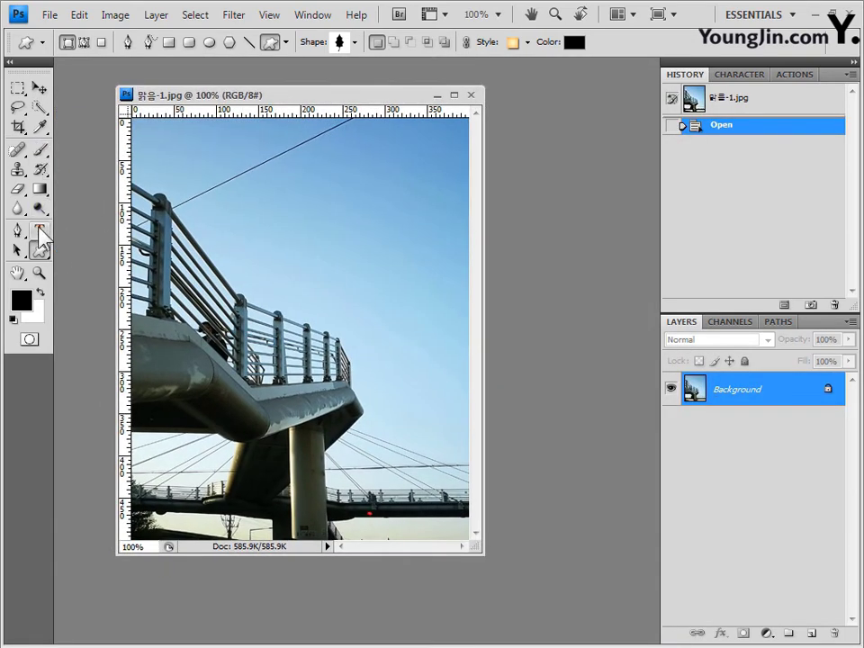
pyautogui.click(39, 227)
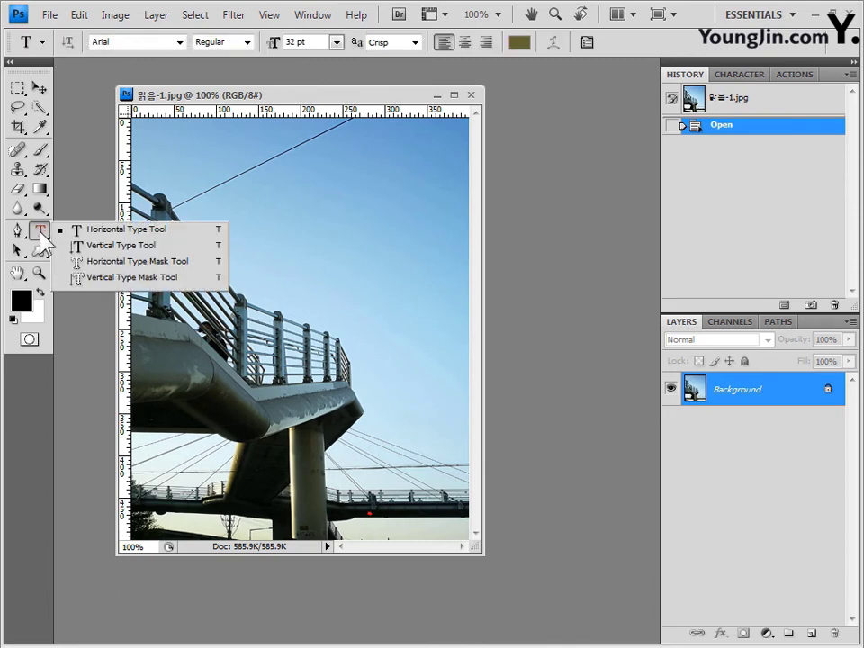
pyautogui.click(41, 236)
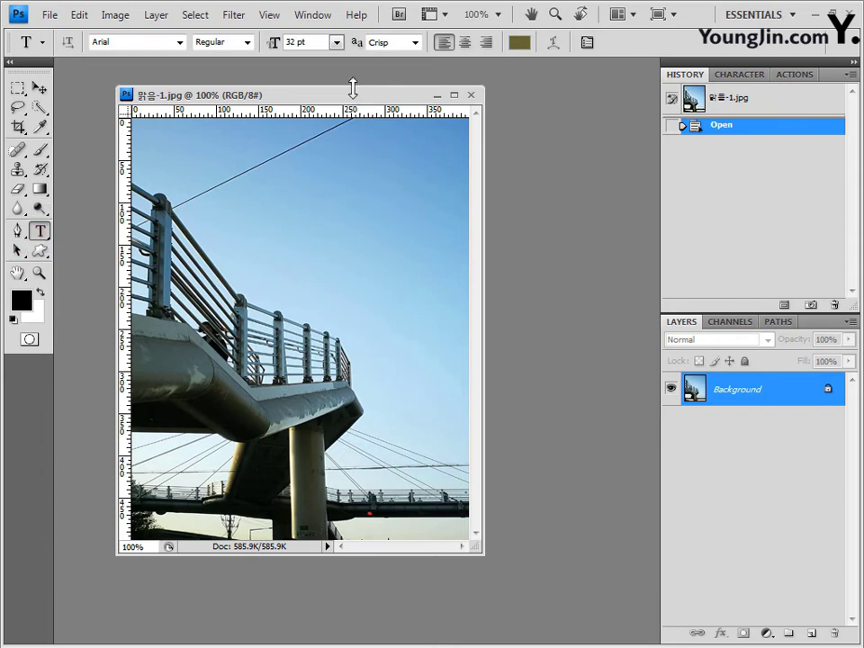
pyautogui.moveTo(352, 87); pyautogui.dragTo(352, 88)
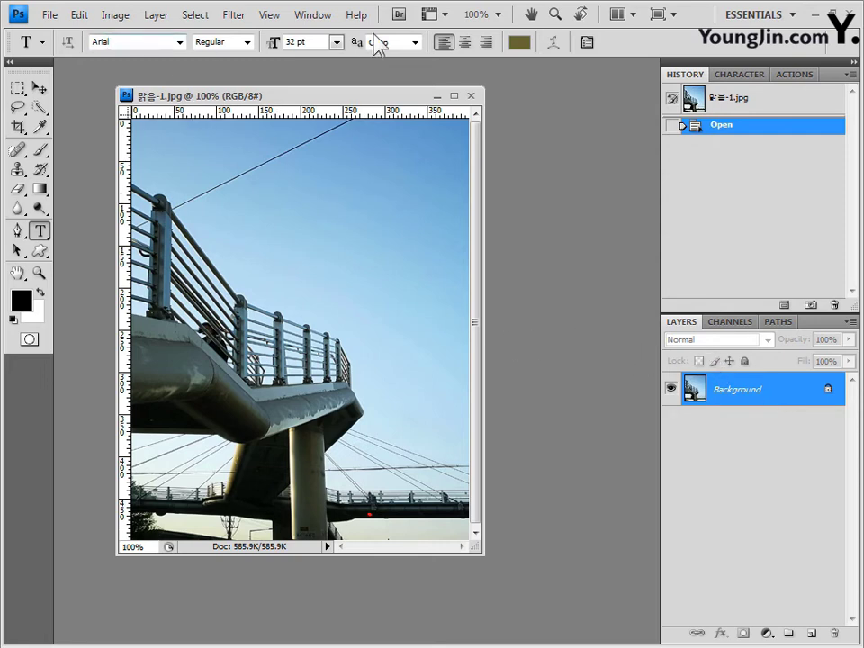
# Set the type font to 굴림.
pyautogui.click(146, 44)
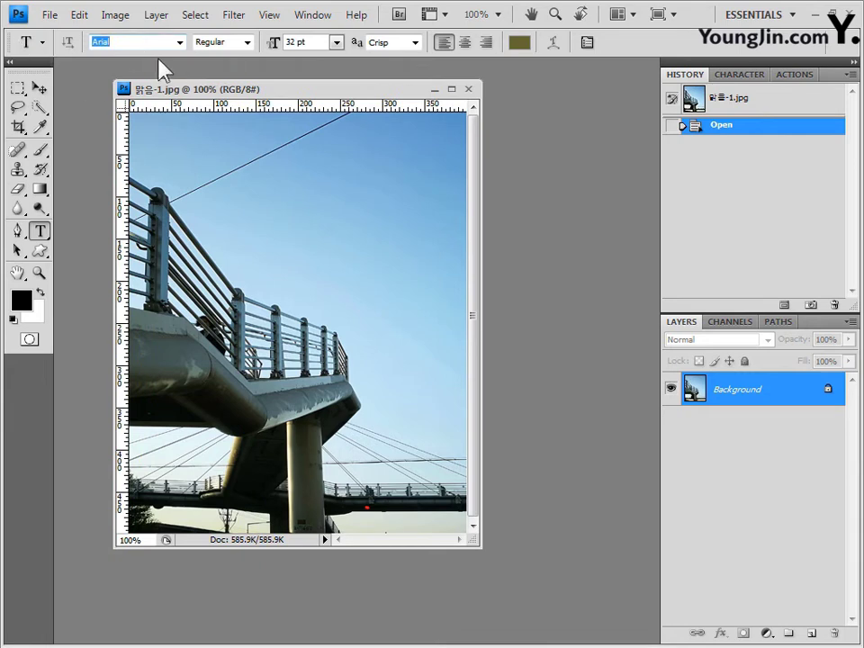
pyautogui.click(180, 42)
pyautogui.click(180, 42)
pyautogui.write('굴림체')
pyautogui.click(182, 44)
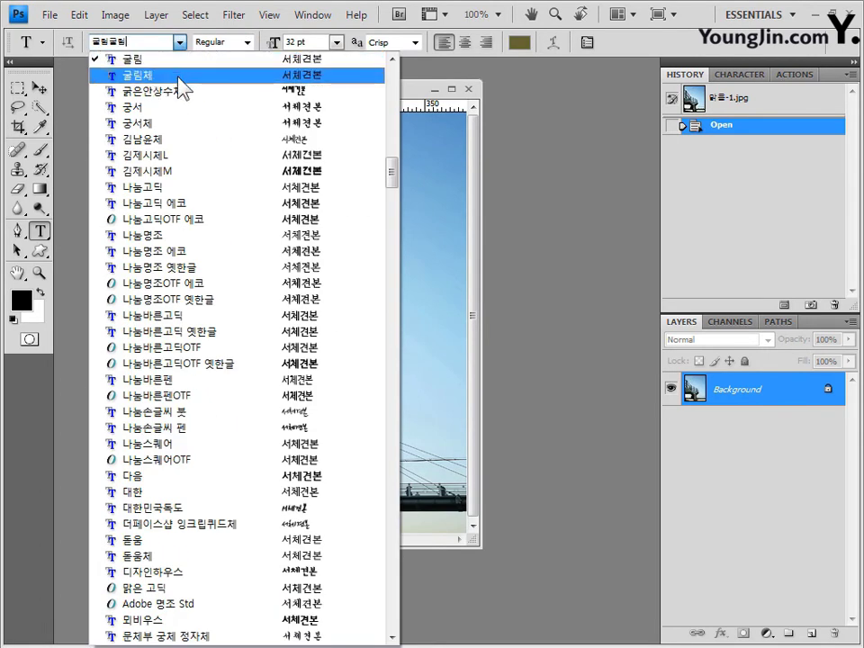
pyautogui.click(126, 54)
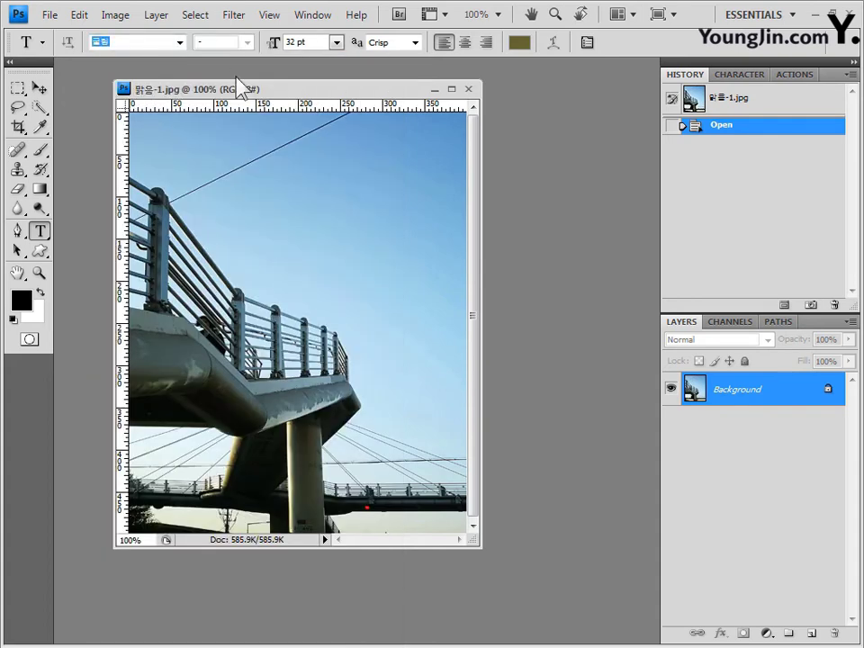
# Set the font size to 40 pt and the anti-aliasing method to Crisp.
pyautogui.click(318, 43)
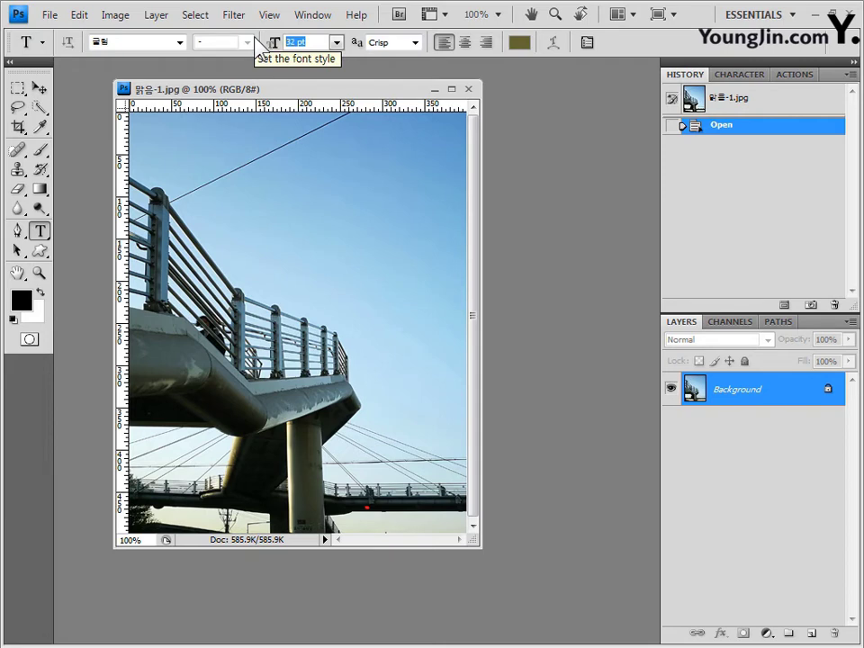
pyautogui.write('40')
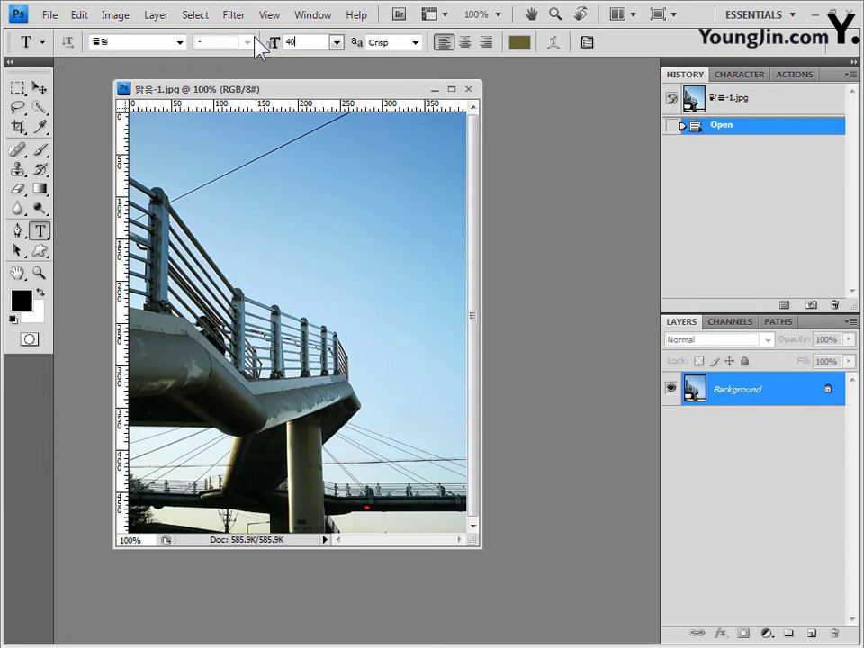
pyautogui.press('Return')
pyautogui.click(416, 44)
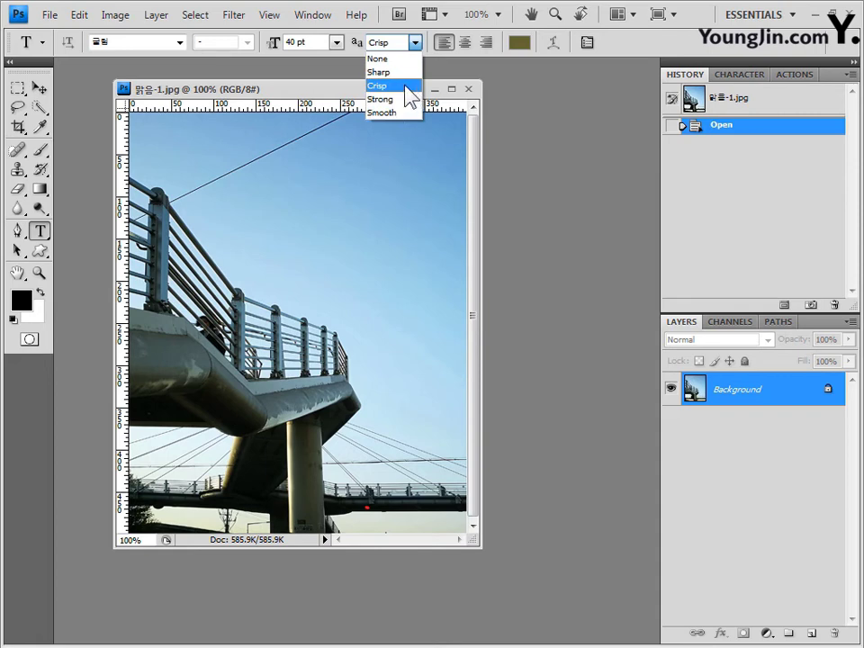
pyautogui.click(406, 87)
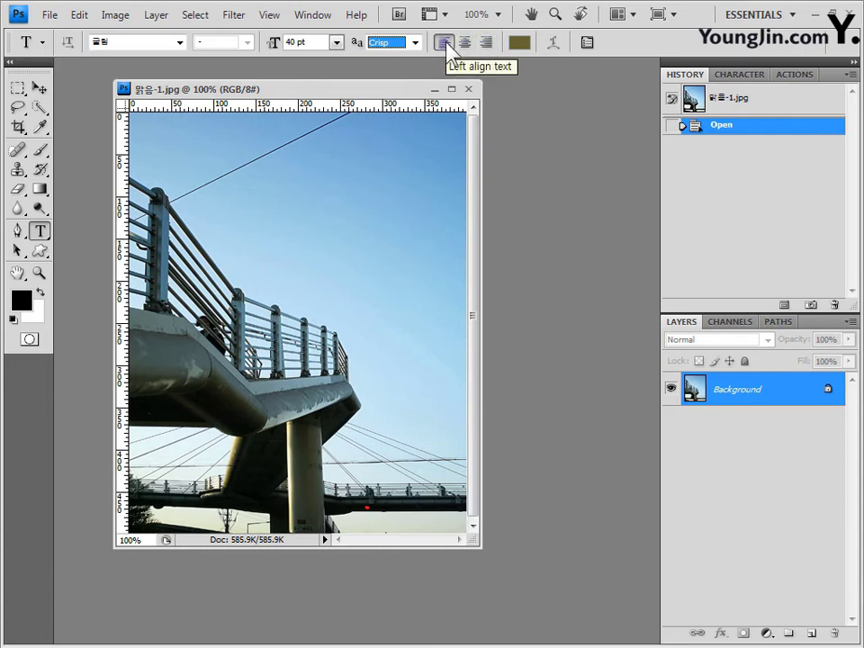
# Set the text colour to cc6600 and accept it.
pyautogui.click(526, 43)
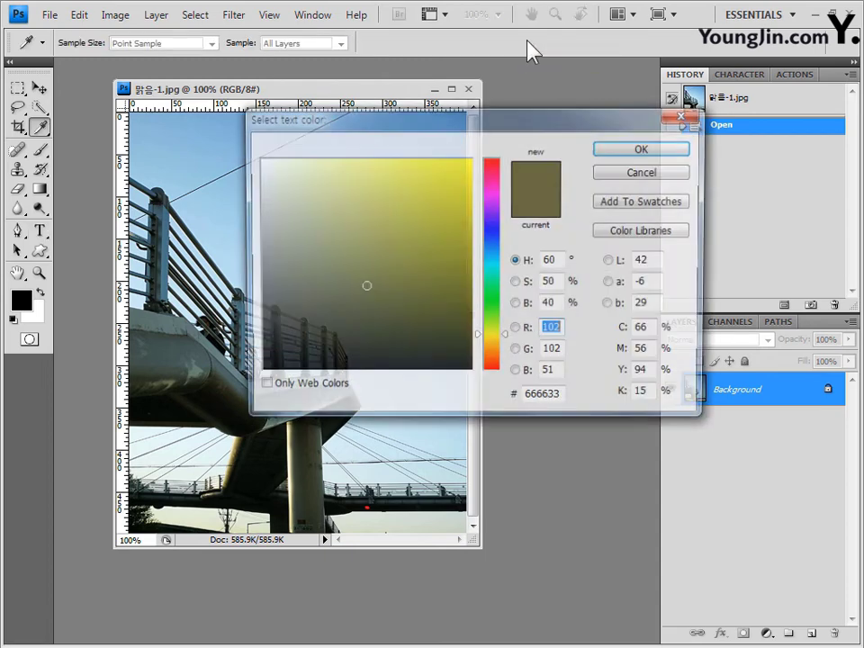
pyautogui.click(544, 398)
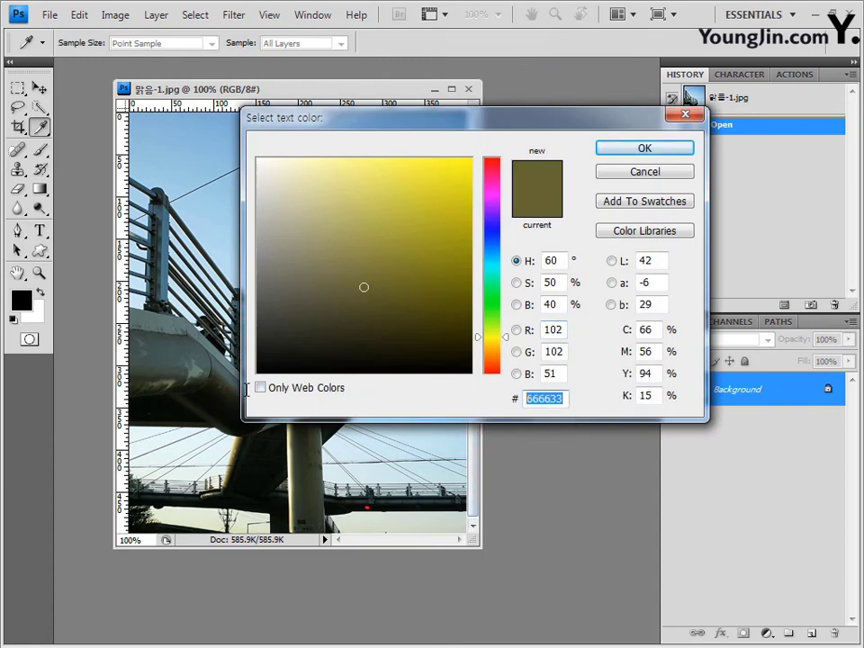
pyautogui.write('0')
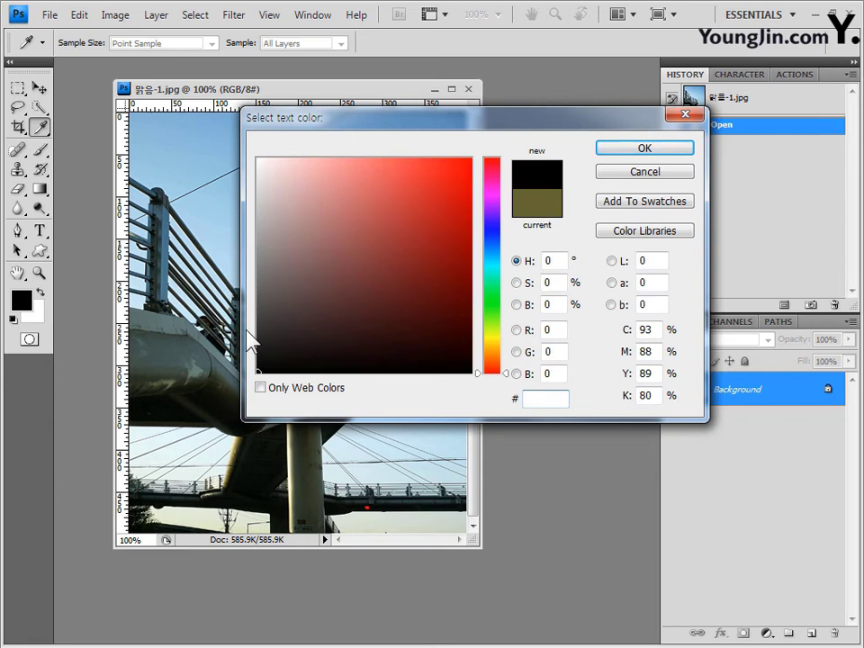
pyautogui.write('c6')
pyautogui.write('c600')
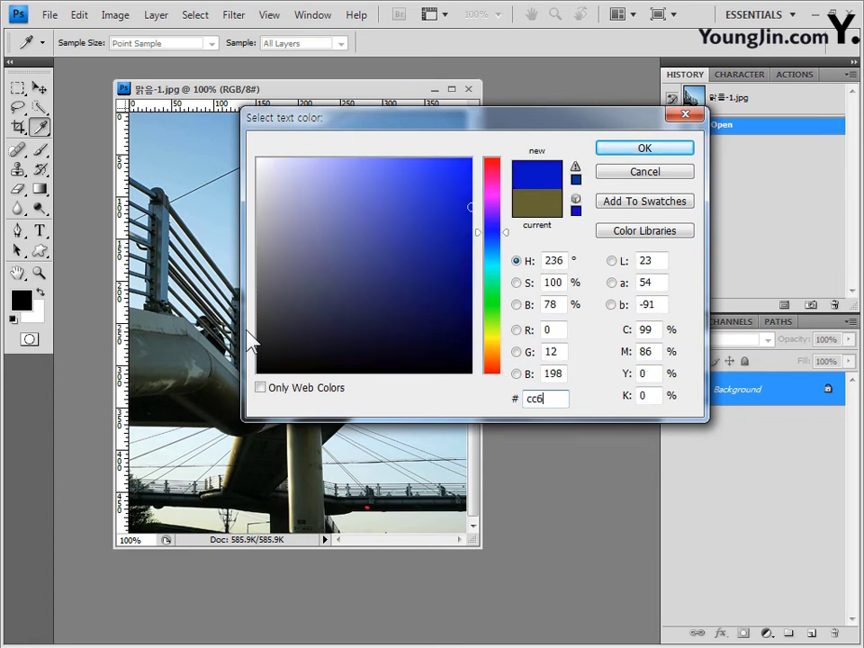
pyautogui.click(649, 151)
# Add the two-line text "오늘 날씨" / "매우 맑음" in the sky area of the bridge photo and commit it.
pyautogui.hotkey('ctrl', 'Return')
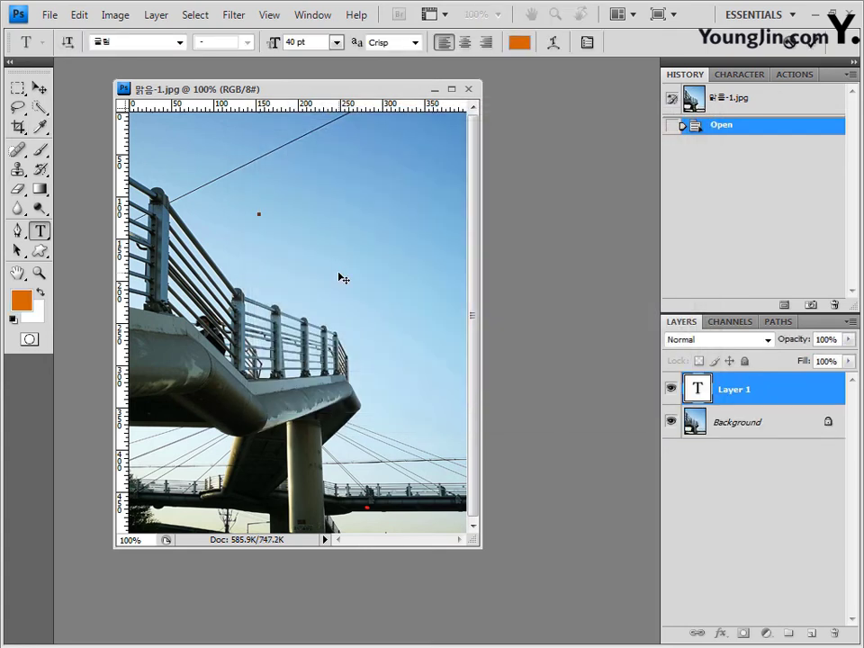
pyautogui.write('오늘 날')
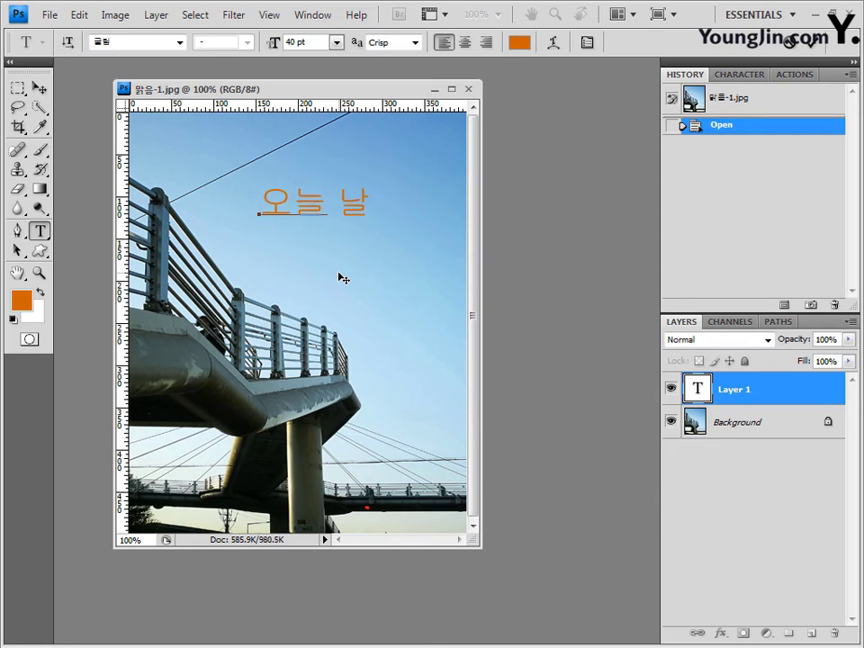
pyautogui.write('씨')
pyautogui.press('Return')
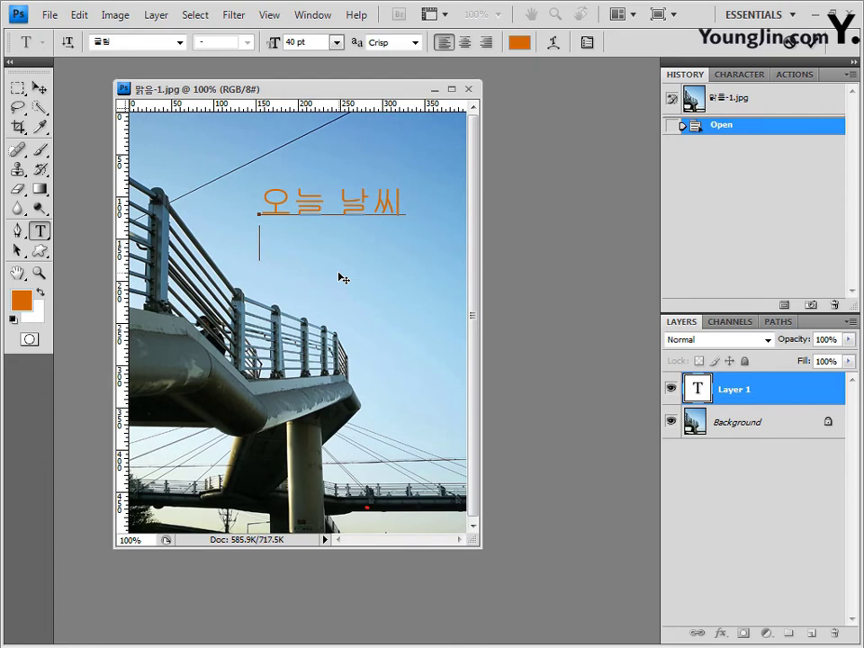
pyautogui.write('매우 맑음')
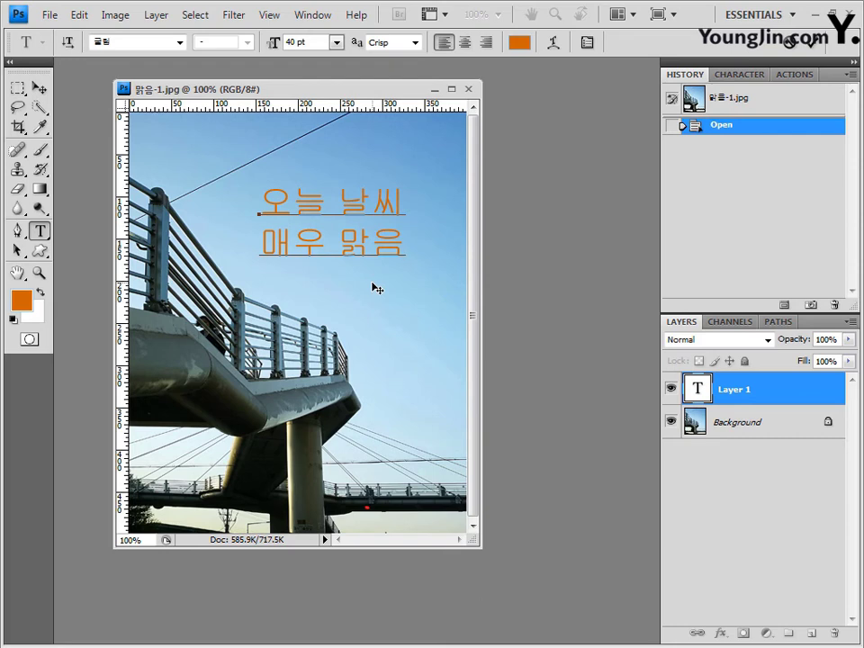
pyautogui.click(761, 401)
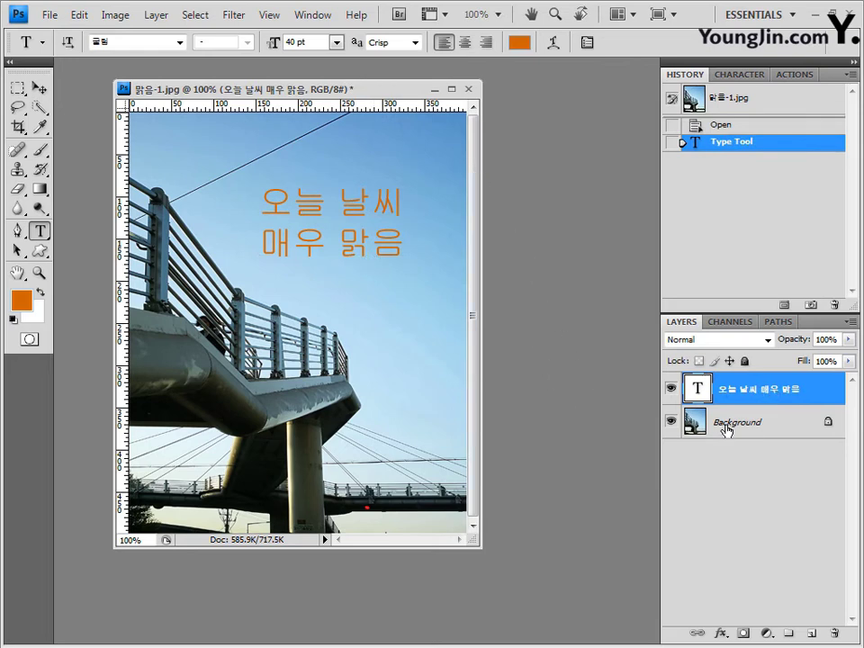
# Move the two-line text slightly up and to the right within the photo's sky.
pyautogui.click(39, 88)
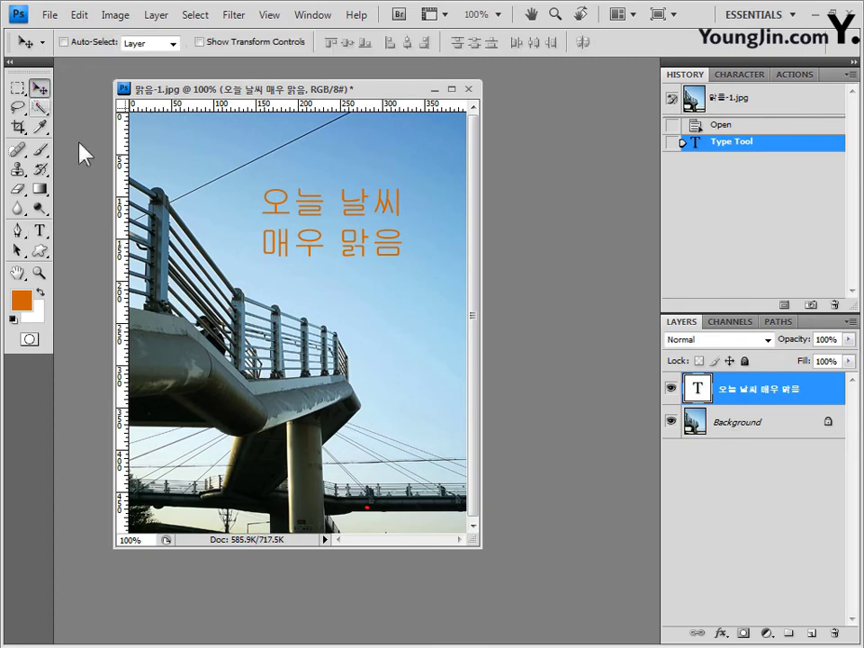
pyautogui.moveTo(348, 245); pyautogui.dragTo(370, 227)
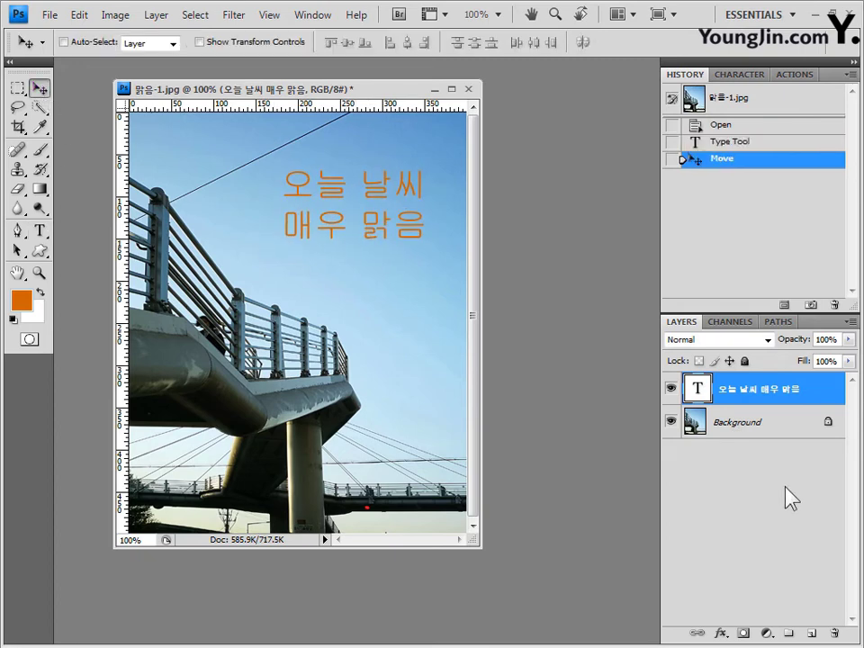
# Apply Drop Shadow and Inner Bevel (Bevel and Emboss) effects with default settings to the "오늘 날씨 매우 맑음" text layer.
pyautogui.click(721, 633)
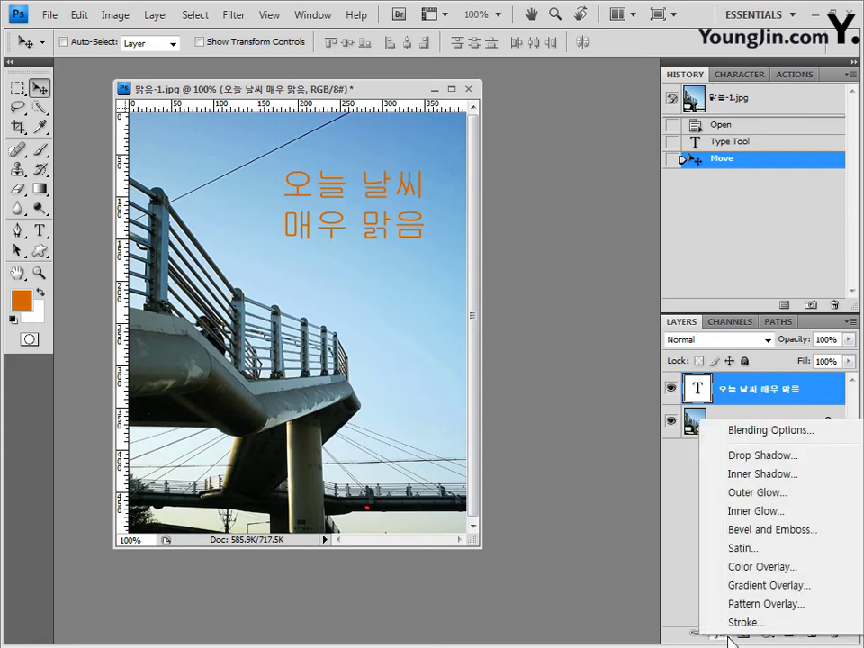
pyautogui.click(762, 456)
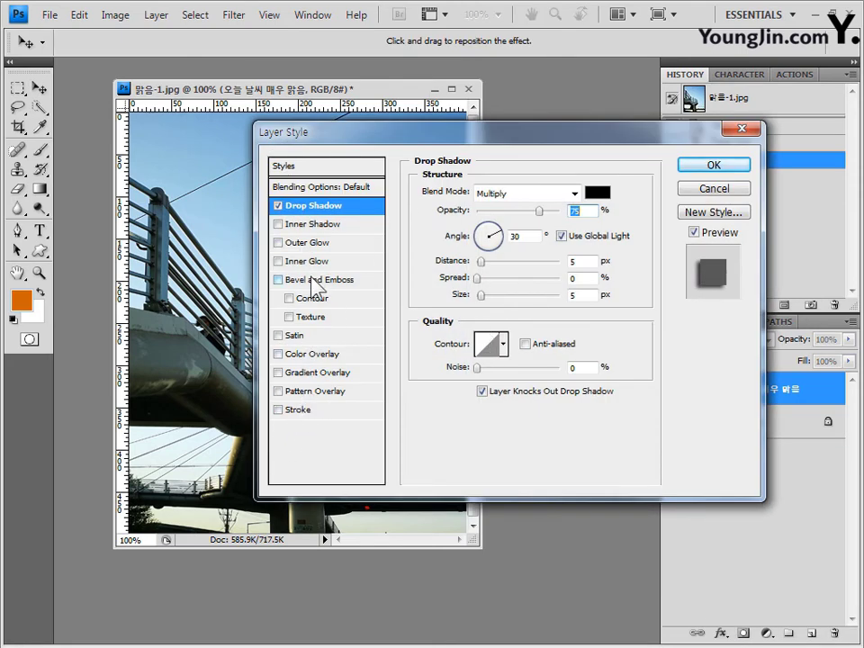
pyautogui.click(312, 281)
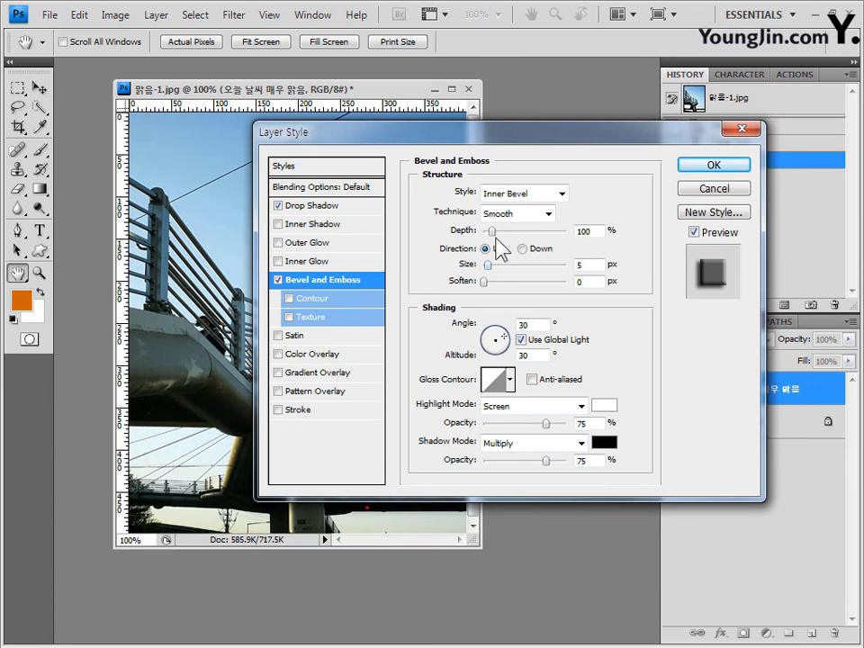
pyautogui.moveTo(680, 131); pyautogui.dragTo(727, 142)
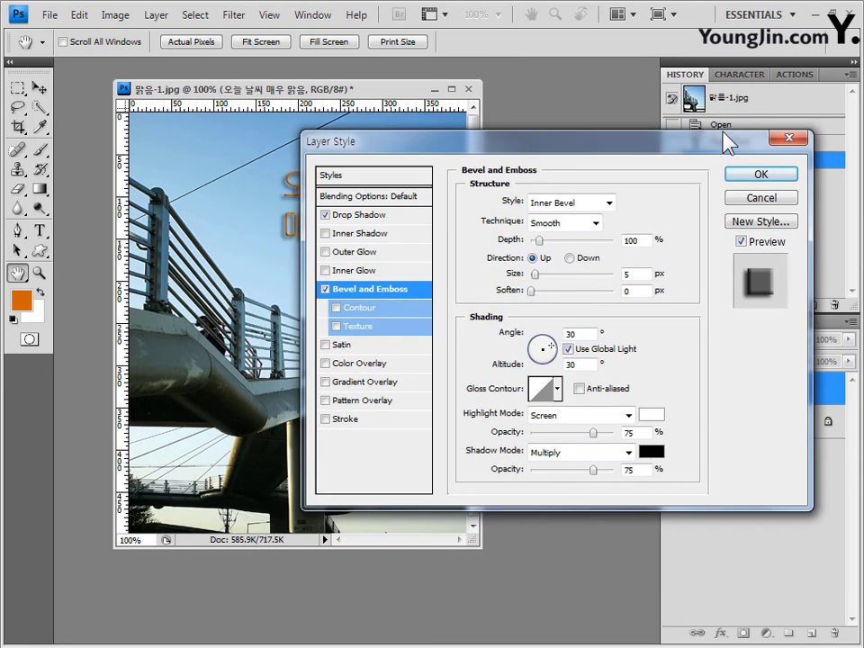
pyautogui.click(780, 175)
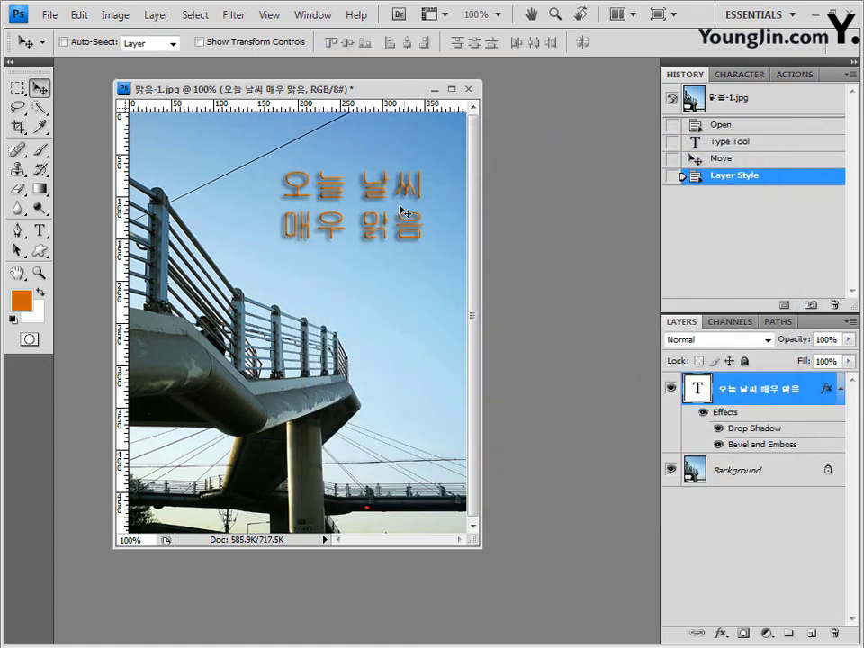
# Move the styled two-line text slightly up and to the left within the photo's sky.
pyautogui.moveTo(408, 200); pyautogui.dragTo(391, 187)
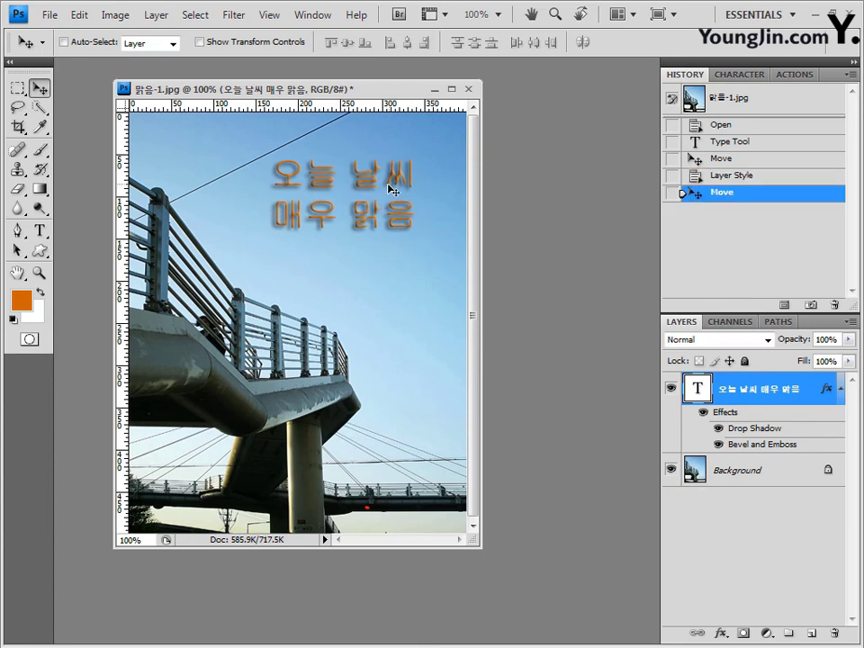
pyautogui.hotkey('ctrl', 't')
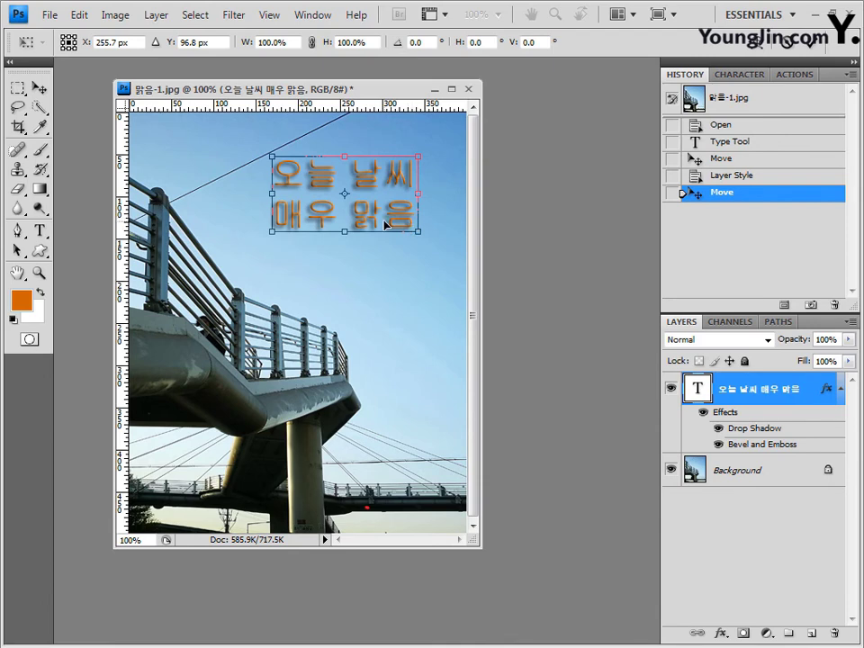
pyautogui.press('Return')
pyautogui.press('t')
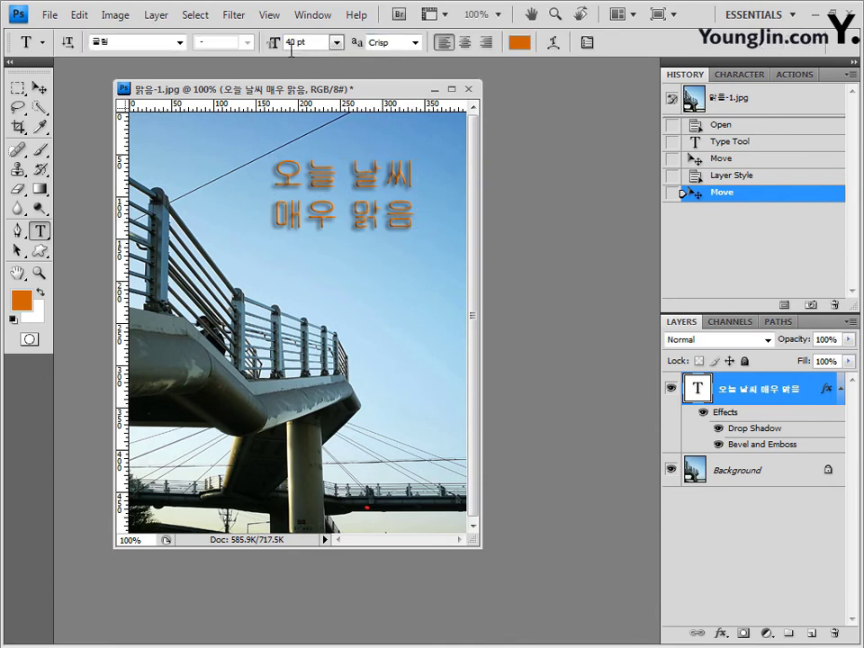
pyautogui.click(40, 88)
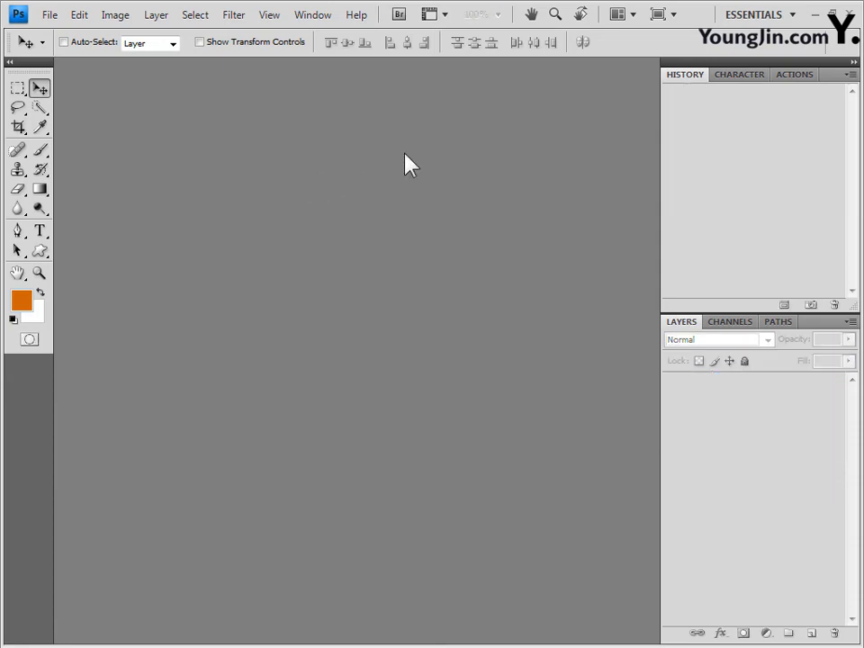
# Open the photo 출구-1.jpg and detach it into a floating window.
pyautogui.hotkey('ctrl', 'o')
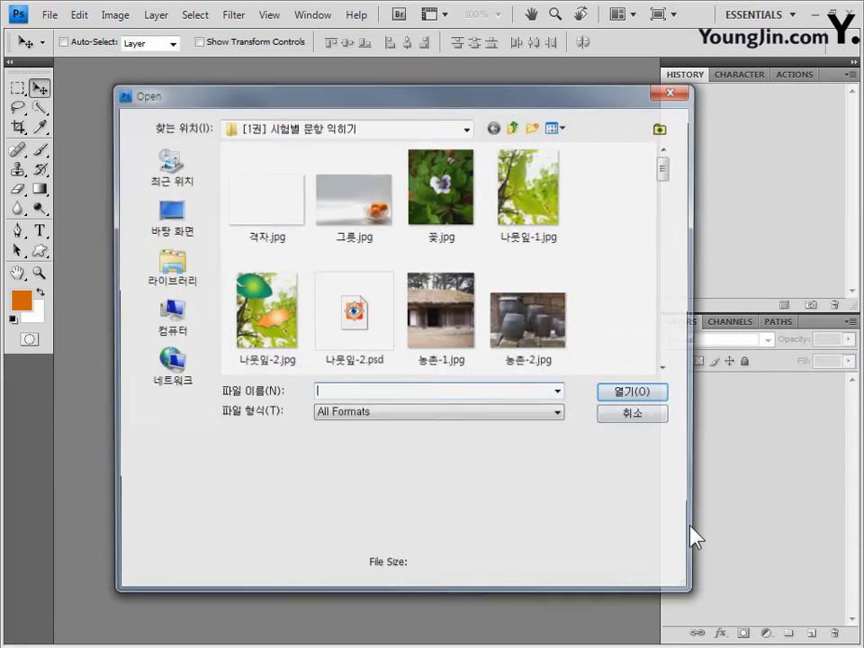
pyautogui.moveTo(667, 174); pyautogui.dragTo(669, 359)
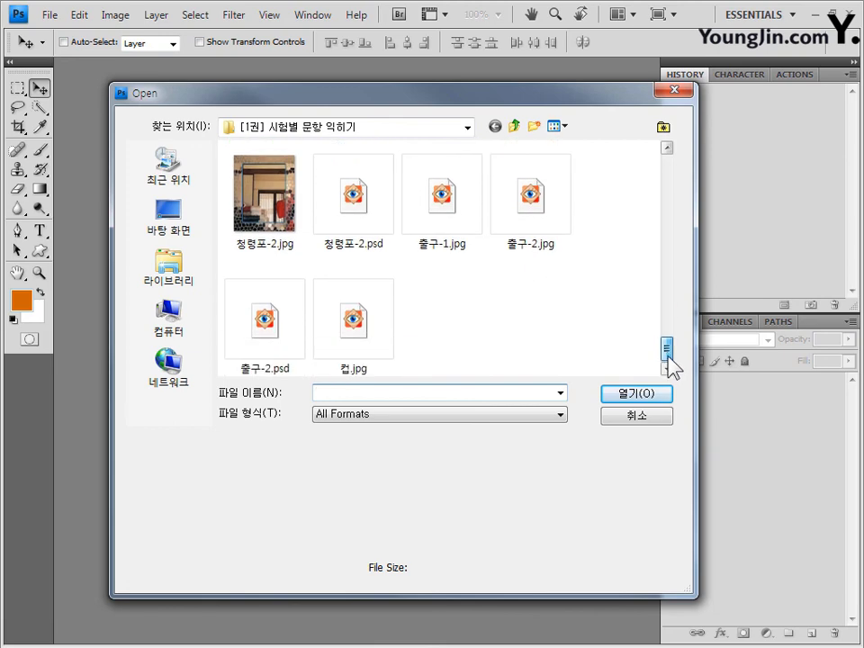
pyautogui.click(460, 225)
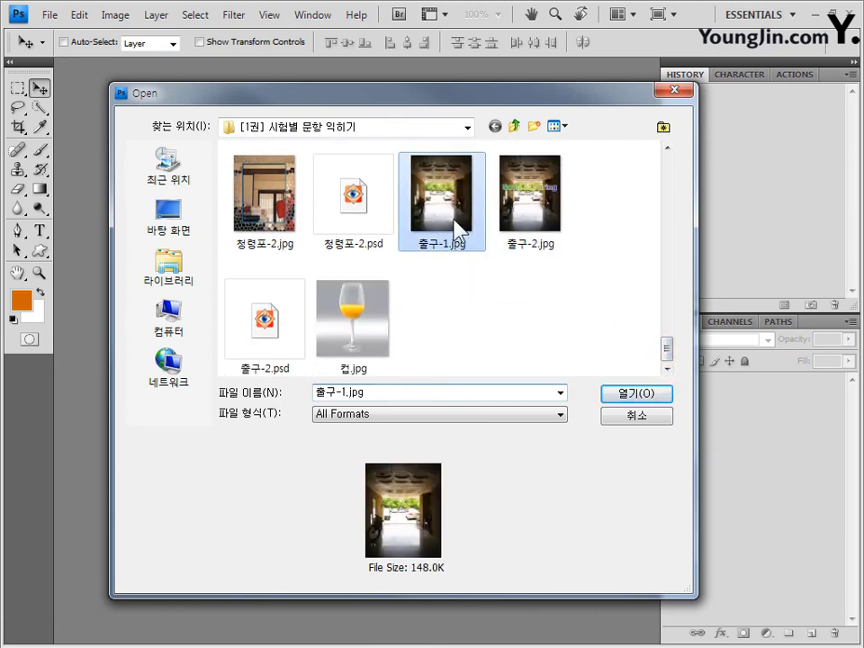
pyautogui.click(648, 401)
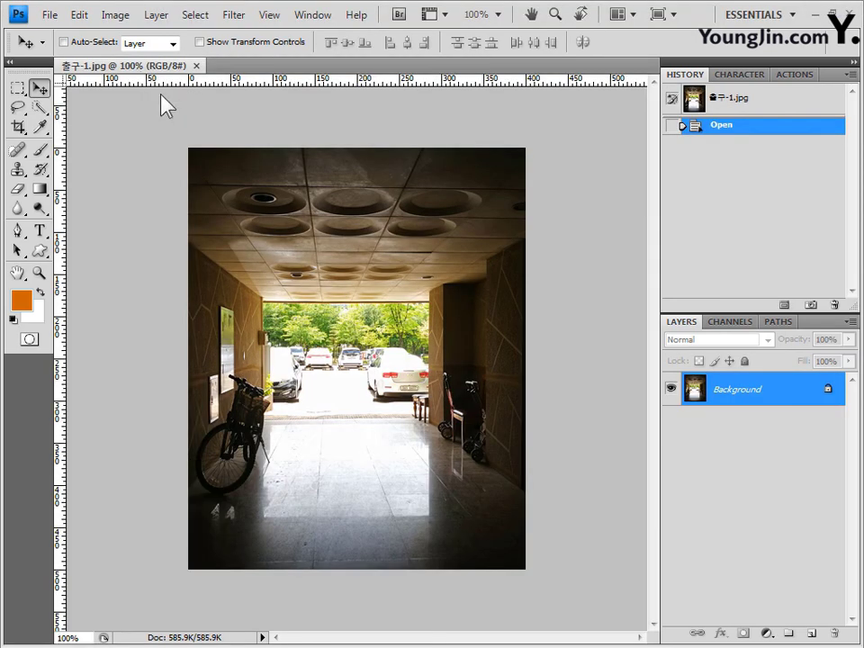
pyautogui.moveTo(163, 95); pyautogui.dragTo(297, 104)
# Set the Type tool's font to Arial for the 출구-1.jpg photo.
pyautogui.click(39, 231)
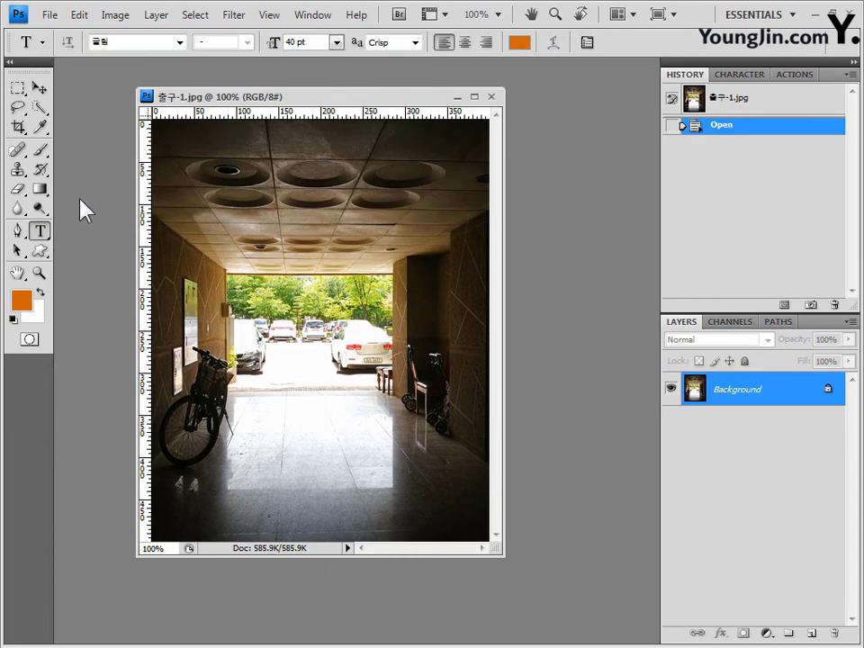
pyautogui.click(116, 45)
pyautogui.write('Arial Unicode MS')
pyautogui.click(180, 43)
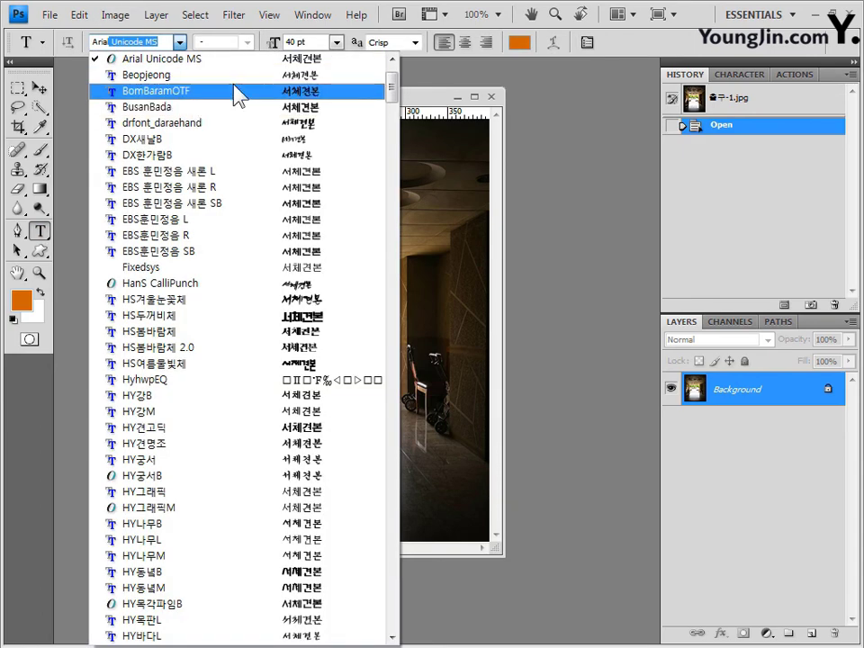
pyautogui.click(151, 42)
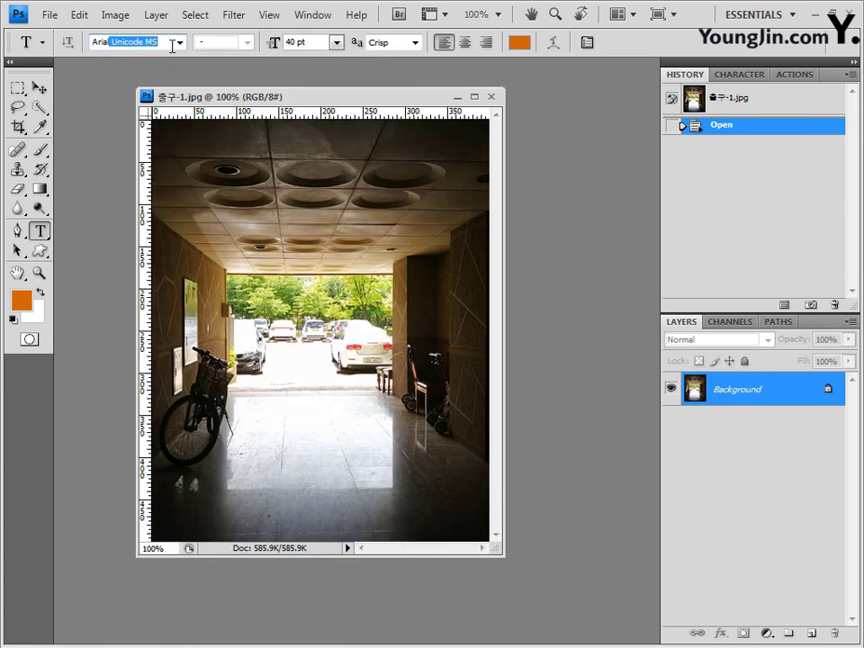
pyautogui.click(180, 42)
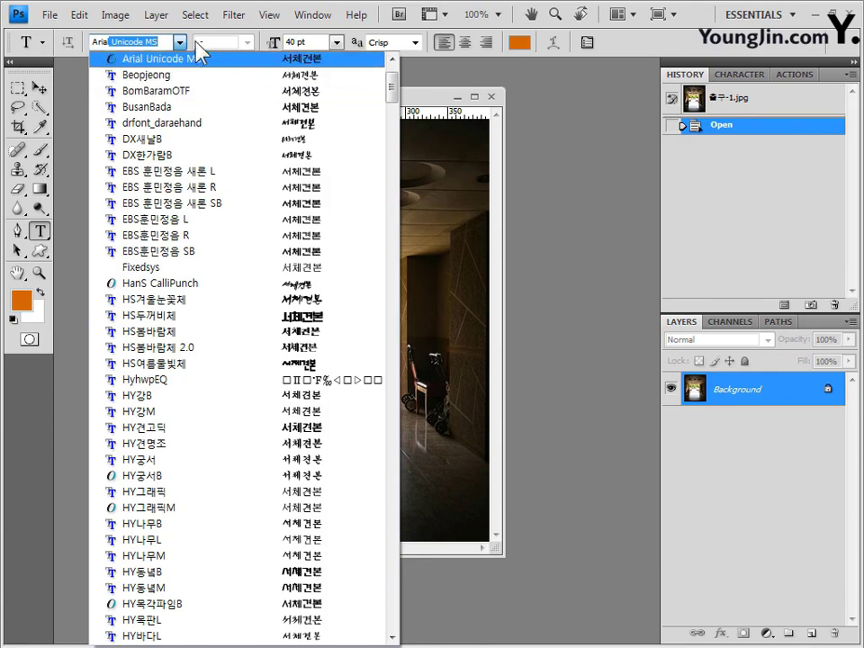
pyautogui.moveTo(392, 86); pyautogui.dragTo(403, 328)
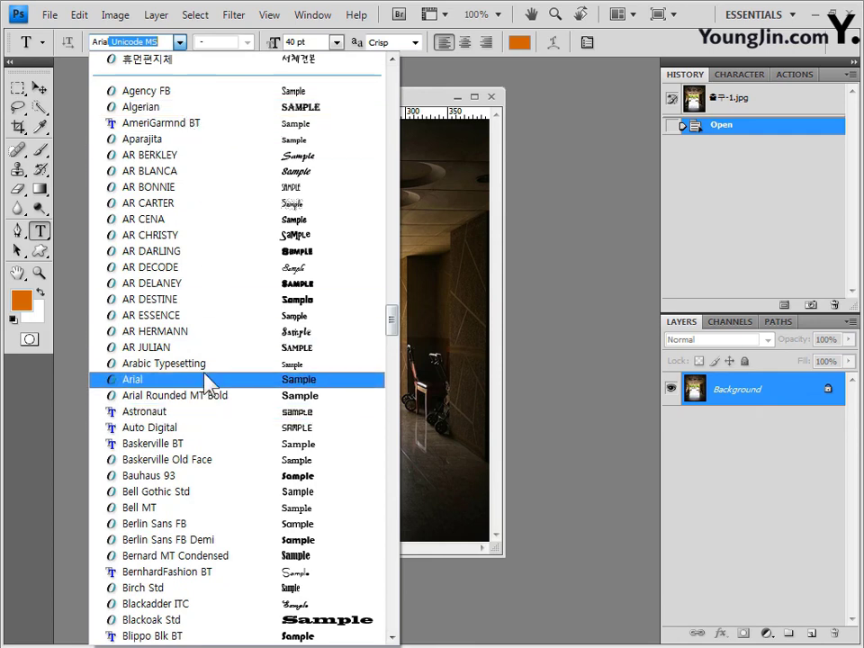
pyautogui.click(135, 379)
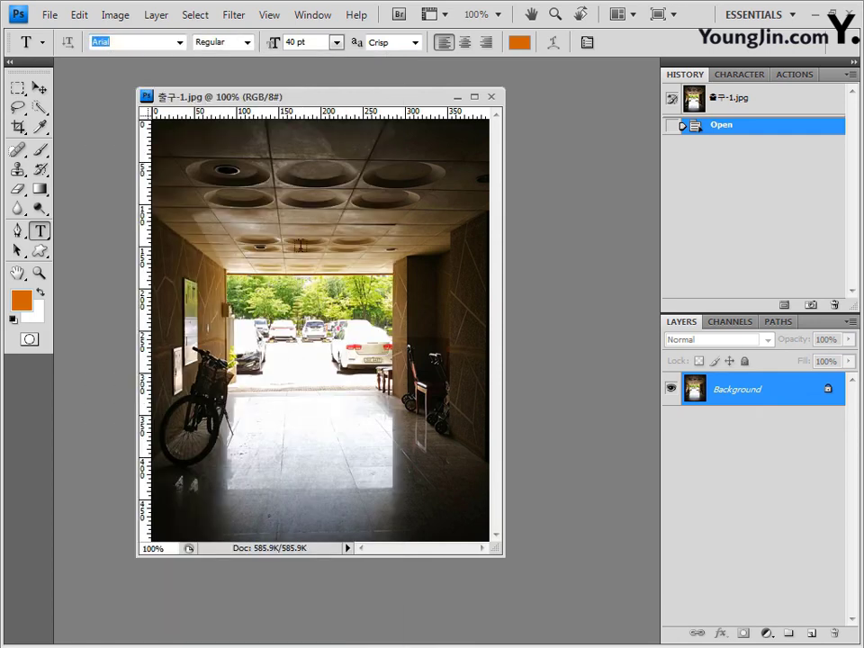
# Set the Arial font style to Bold and the font size to 50 pt.
pyautogui.click(248, 42)
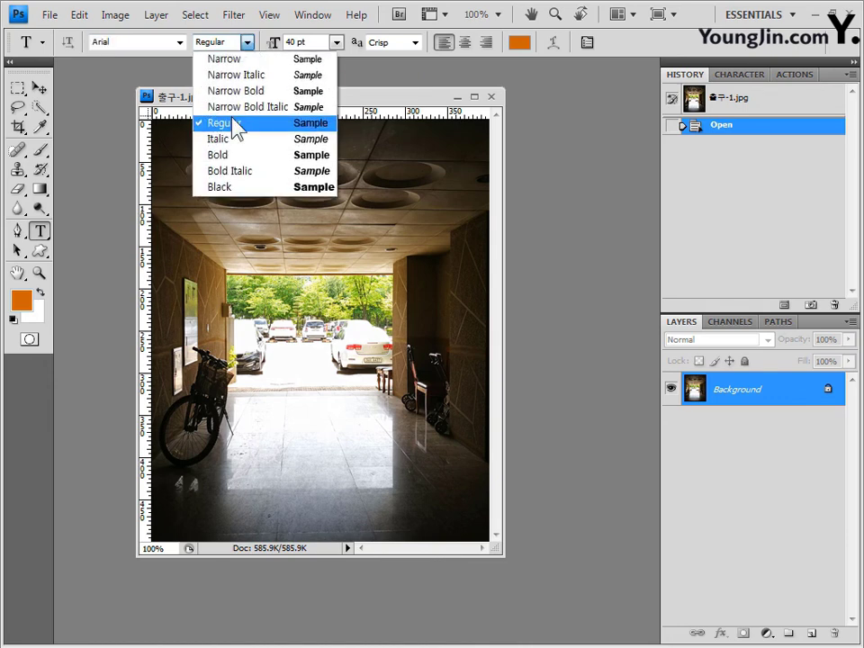
pyautogui.click(260, 167)
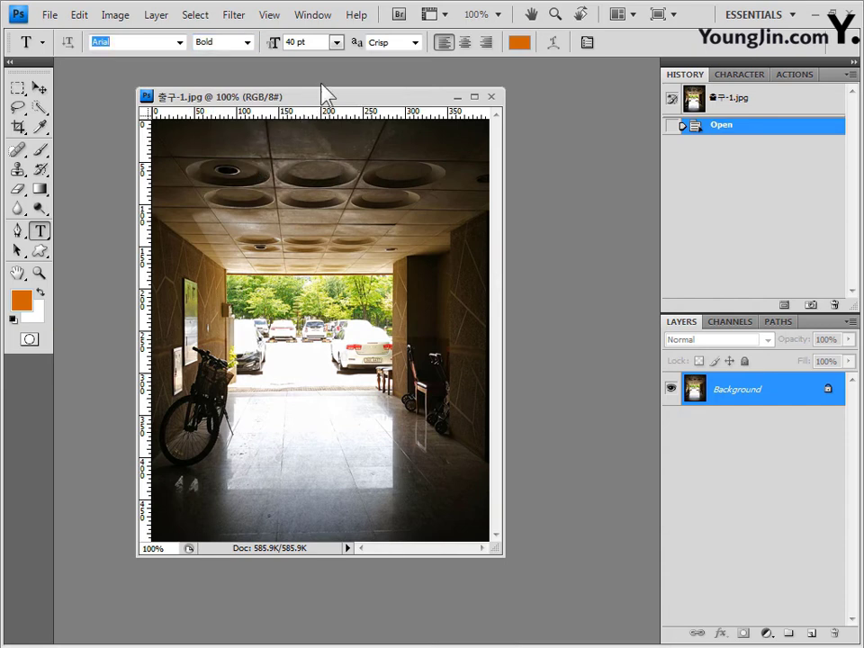
pyautogui.click(319, 41)
pyautogui.write('50')
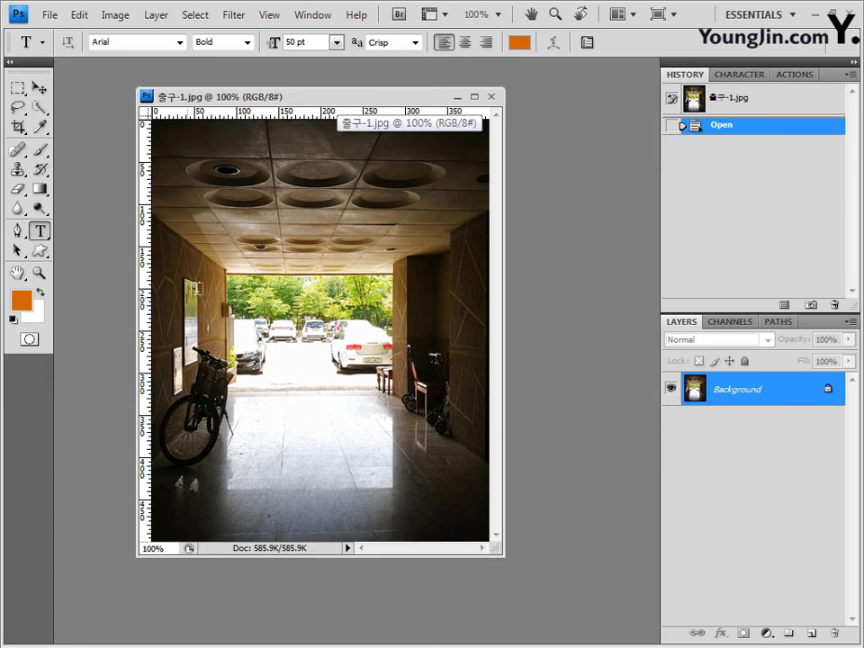
# Add the text "Song of Spring" across the upper part of the bright exit, centre it horizontally in the photo and commit it.
pyautogui.click(204, 306)
pyautogui.write('Song of Spring')
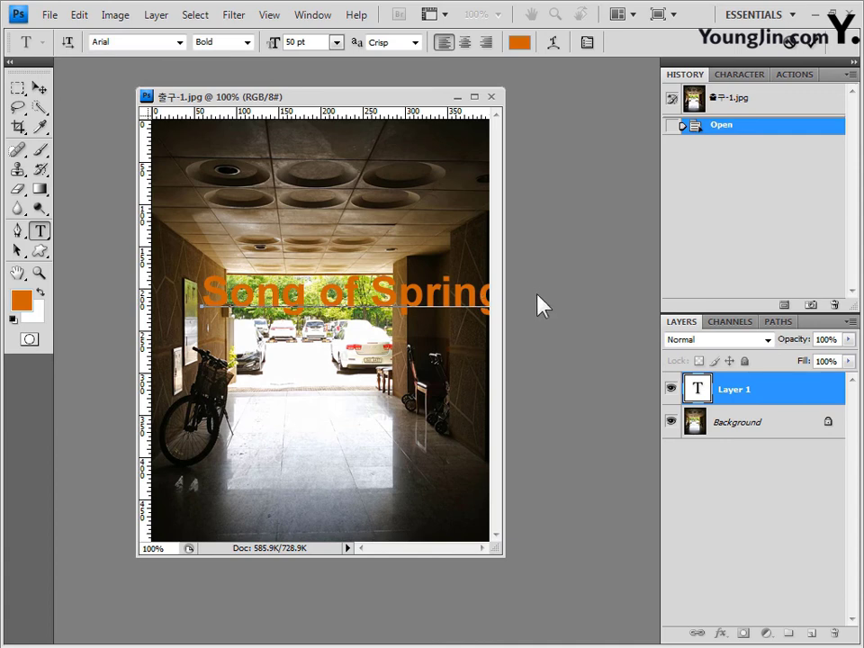
pyautogui.moveTo(392, 347); pyautogui.dragTo(356, 356)
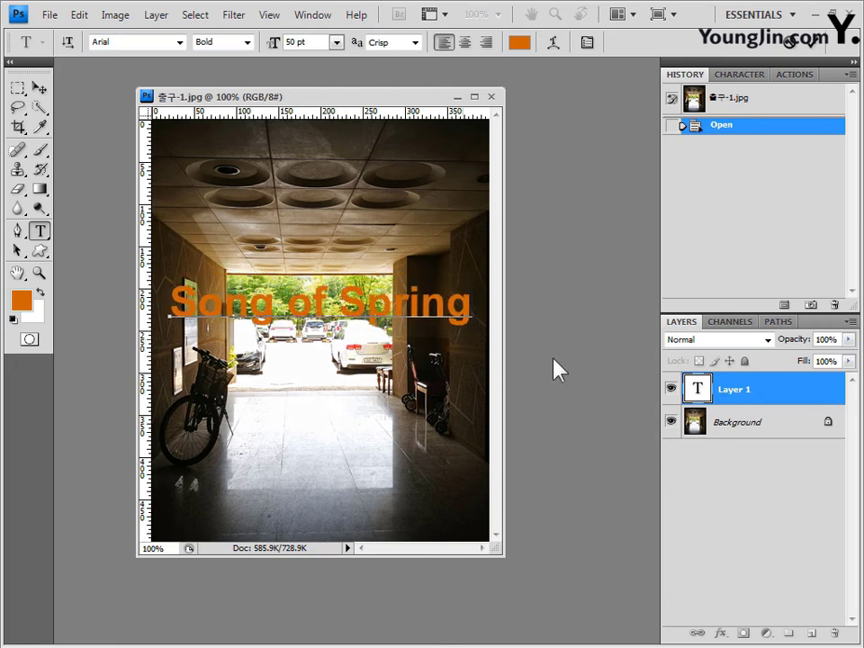
pyautogui.click(761, 389)
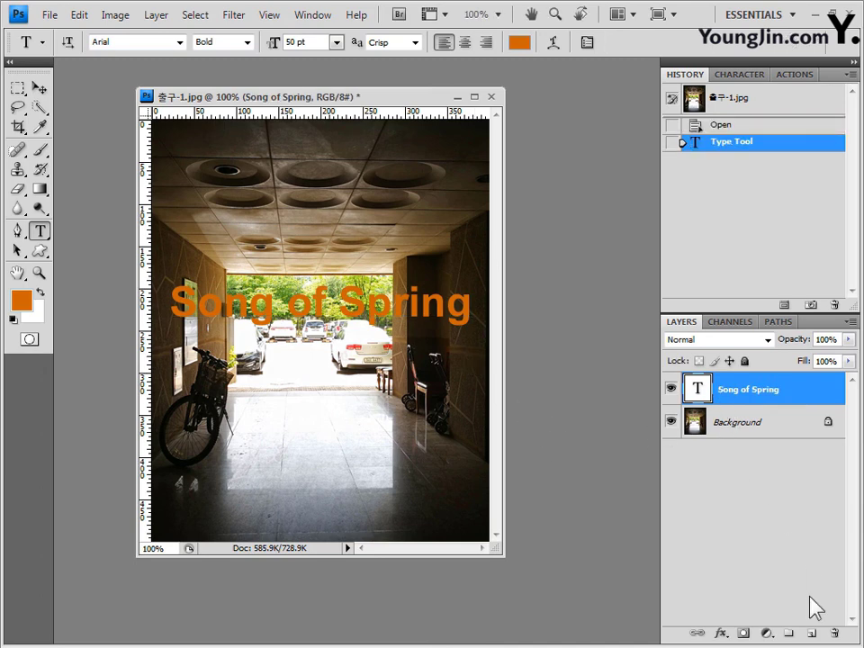
# Add a Stroke effect to the "Song of Spring" text layer with a size of 2 px.
pyautogui.click(722, 634)
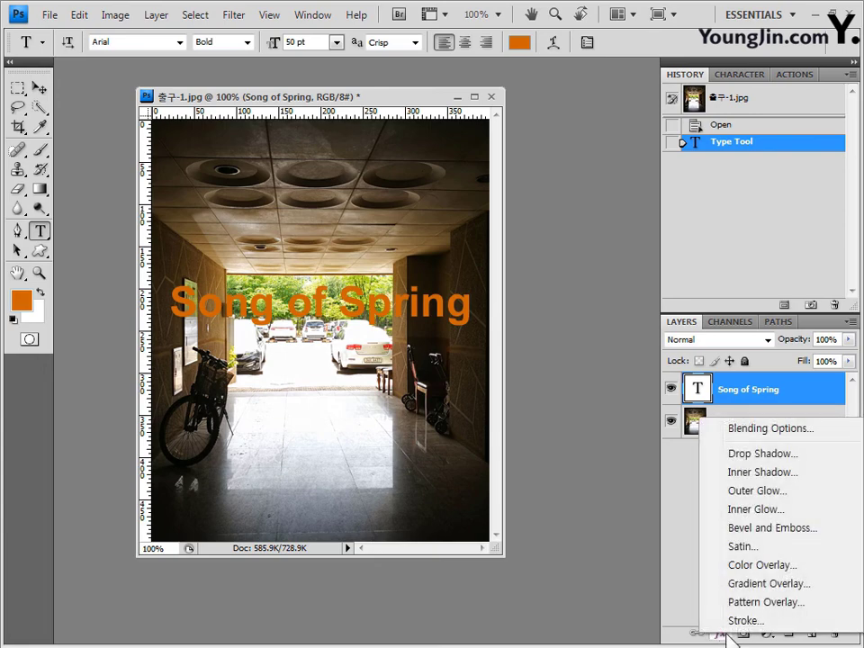
pyautogui.click(756, 622)
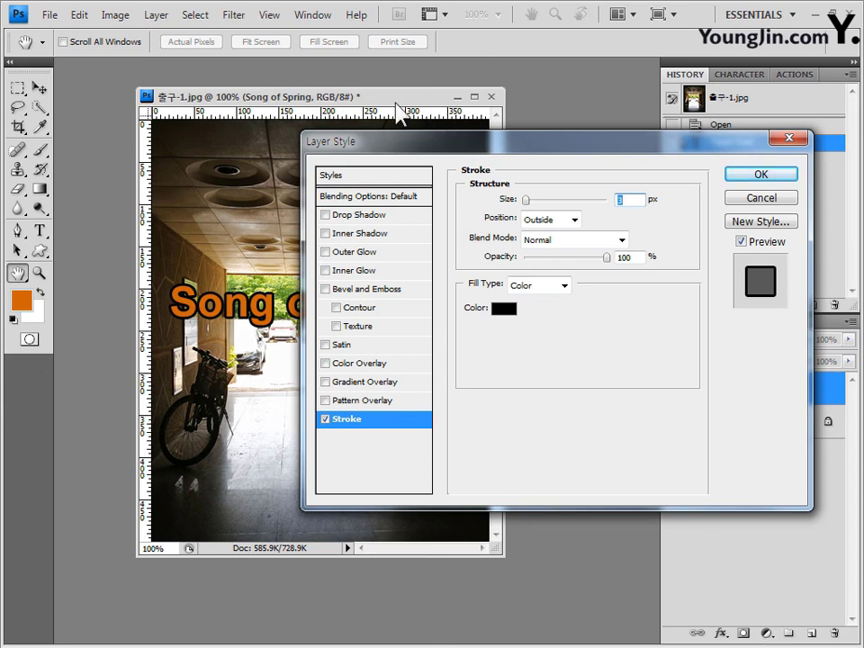
pyautogui.moveTo(407, 95); pyautogui.dragTo(332, 87)
pyautogui.moveTo(486, 141); pyautogui.dragTo(452, 150)
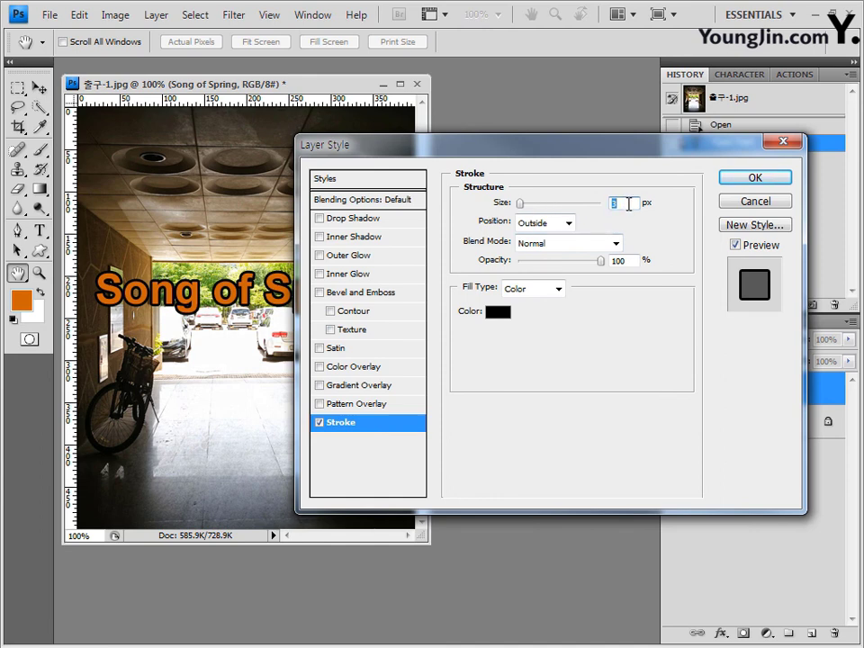
pyautogui.write('2')
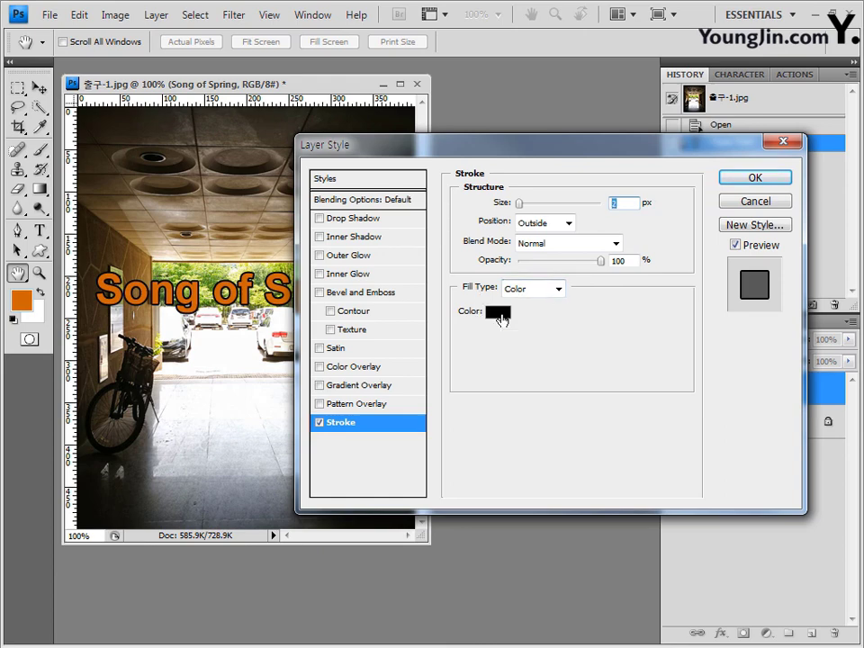
# Set the text stroke colour to ffffff and accept the layer style.
pyautogui.click(500, 313)
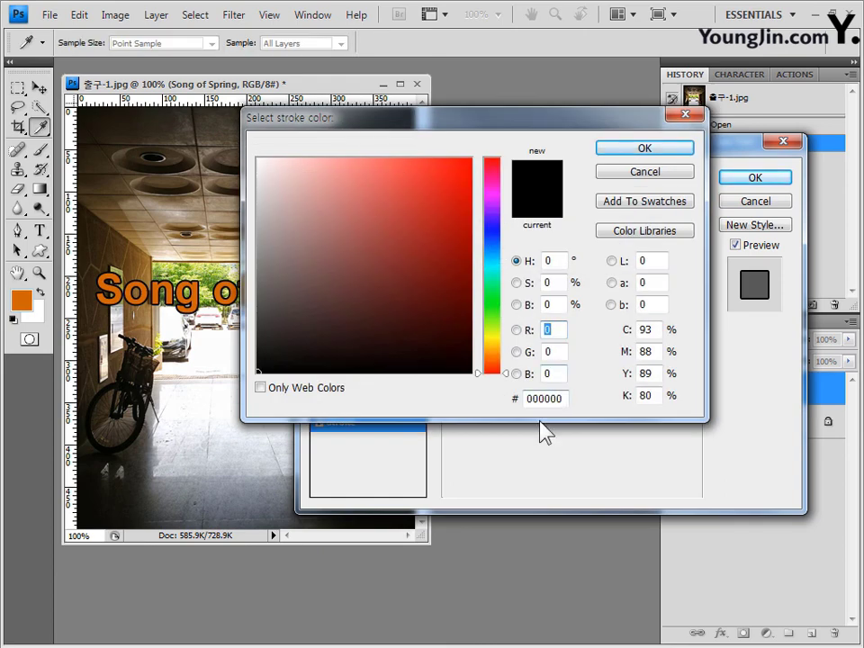
pyautogui.doubleClick(563, 400)
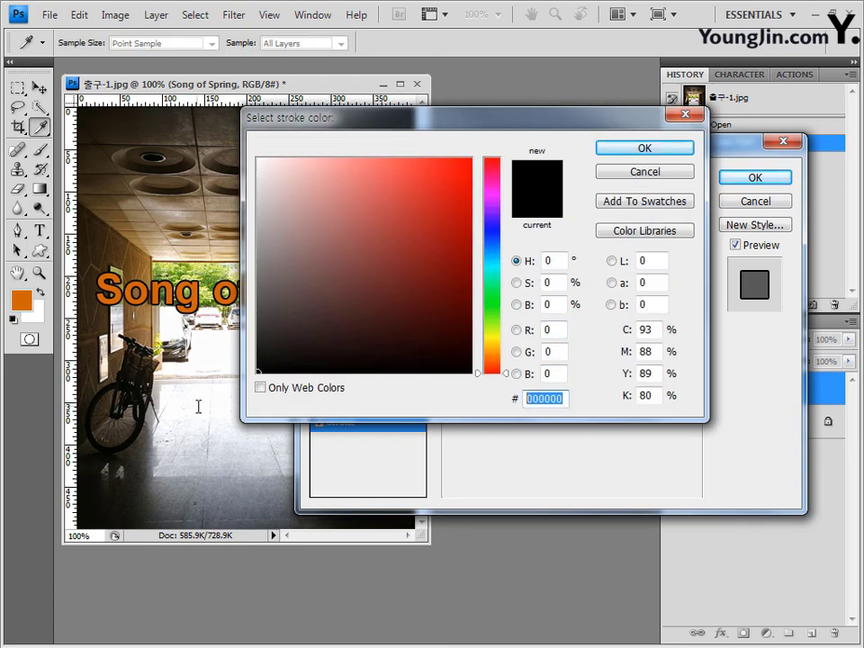
pyautogui.write('ffffff')
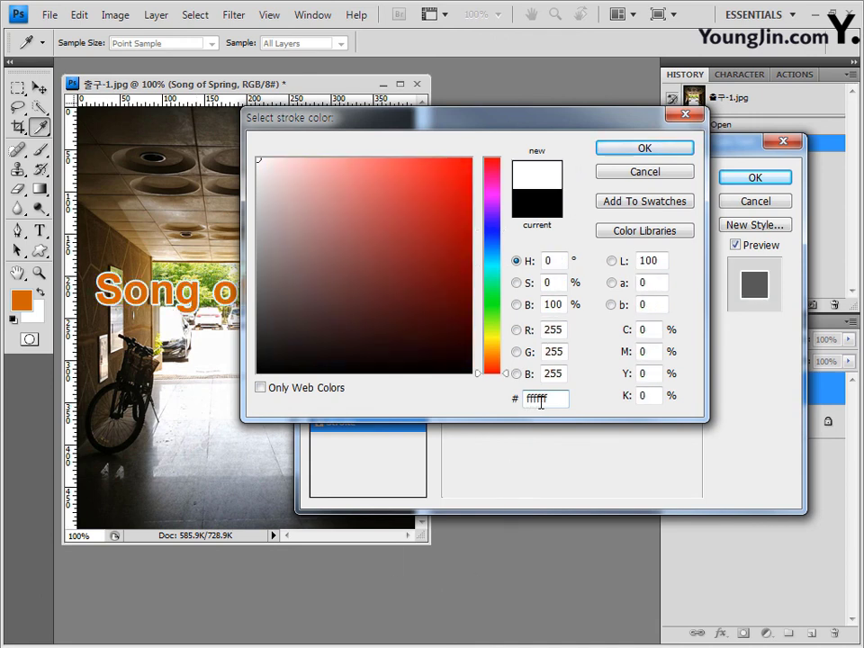
pyautogui.click(657, 153)
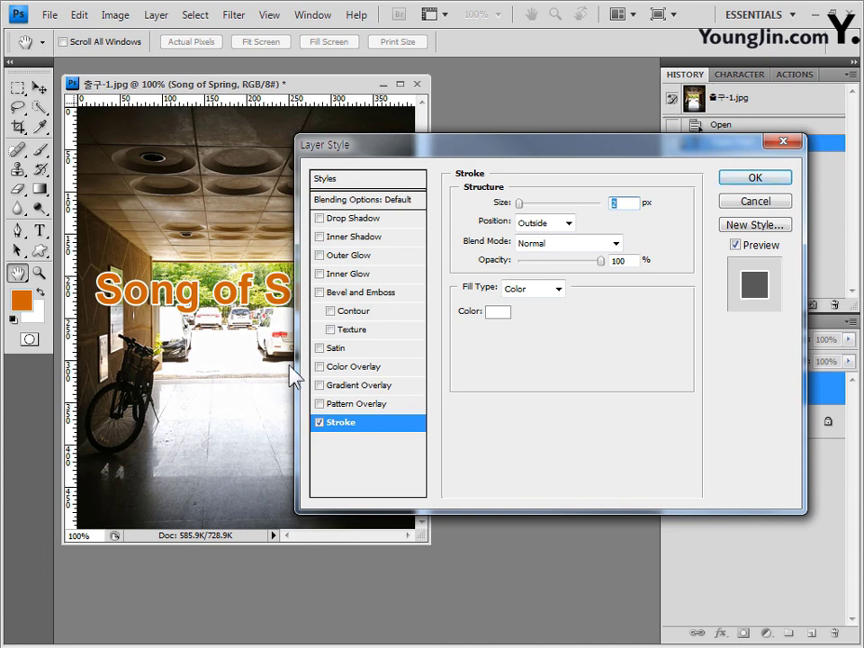
pyautogui.click(773, 180)
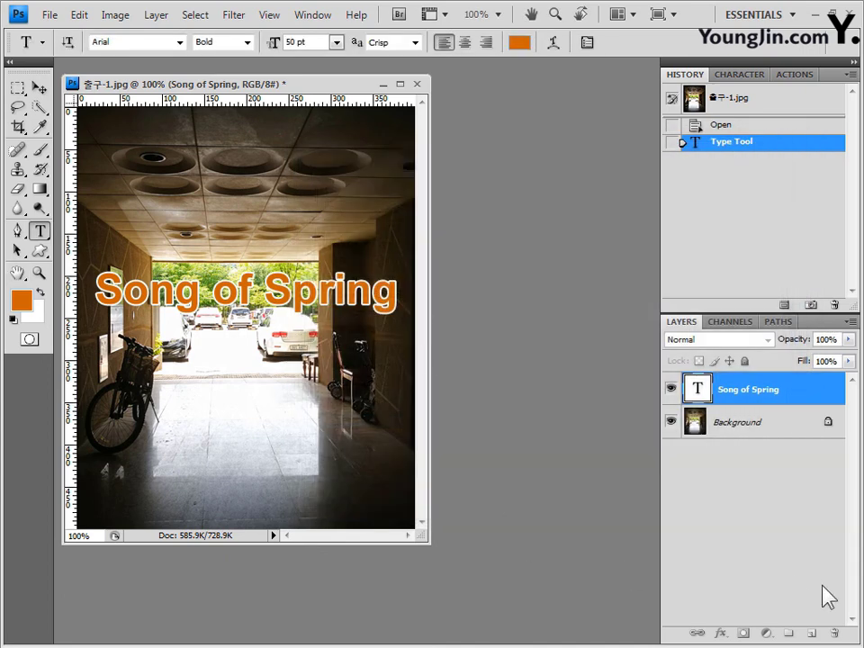
# Add a Gradient Overlay effect to the "Song of Spring" text layer.
pyautogui.click(723, 632)
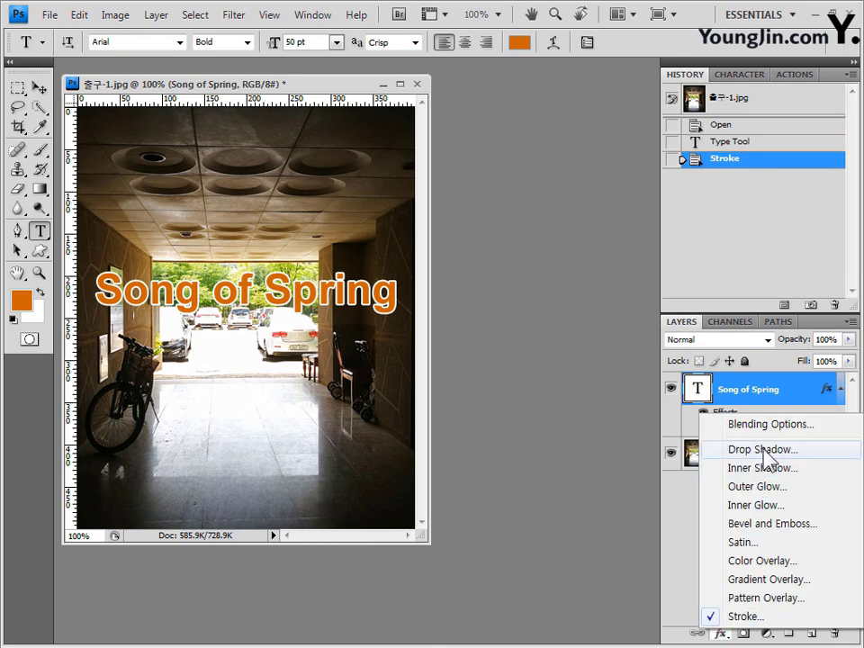
pyautogui.click(757, 579)
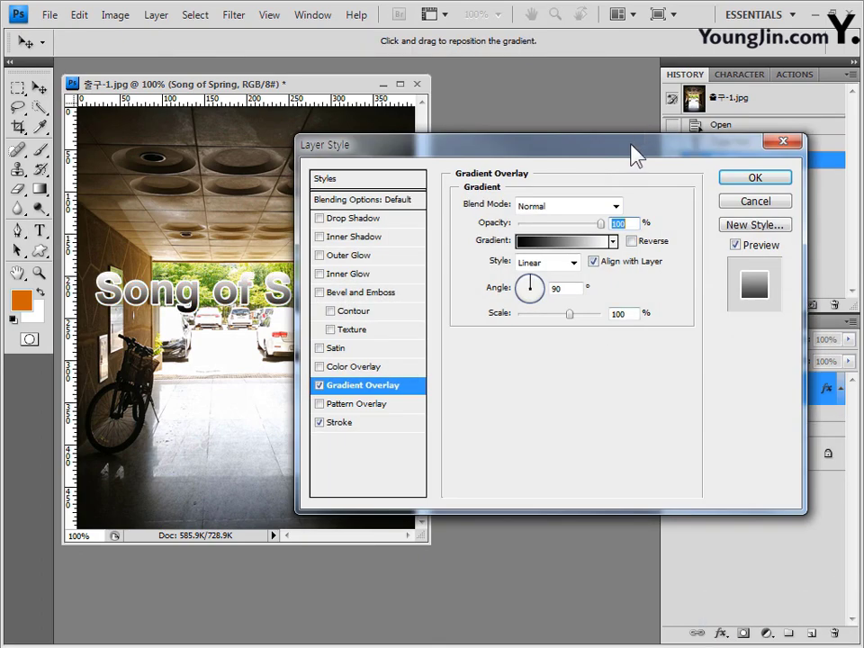
pyautogui.moveTo(631, 147)
pyautogui.mouseDown()
pyautogui.moveTo(619, 142)
pyautogui.moveTo(627, 142)
pyautogui.mouseUp()
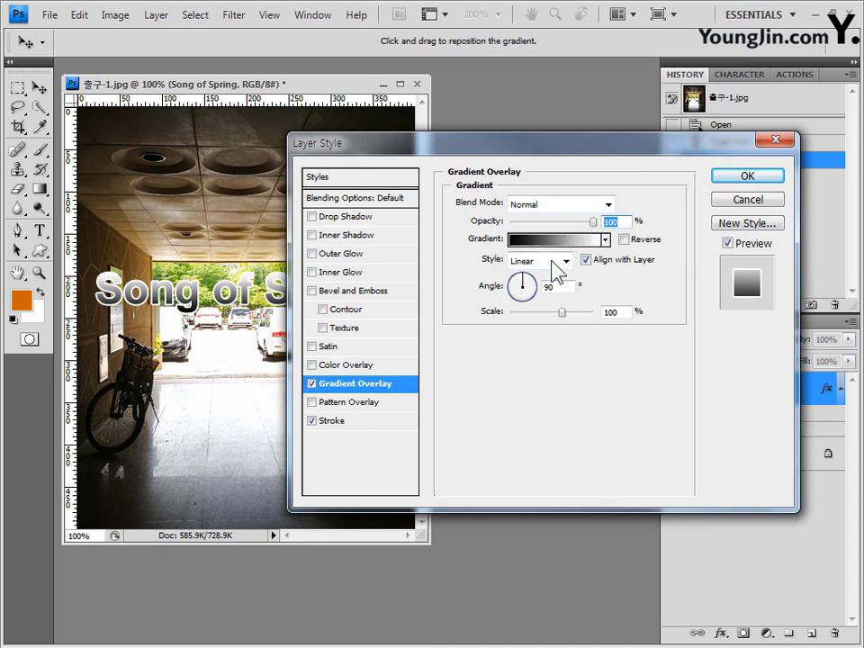
pyautogui.moveTo(590, 151); pyautogui.dragTo(638, 155)
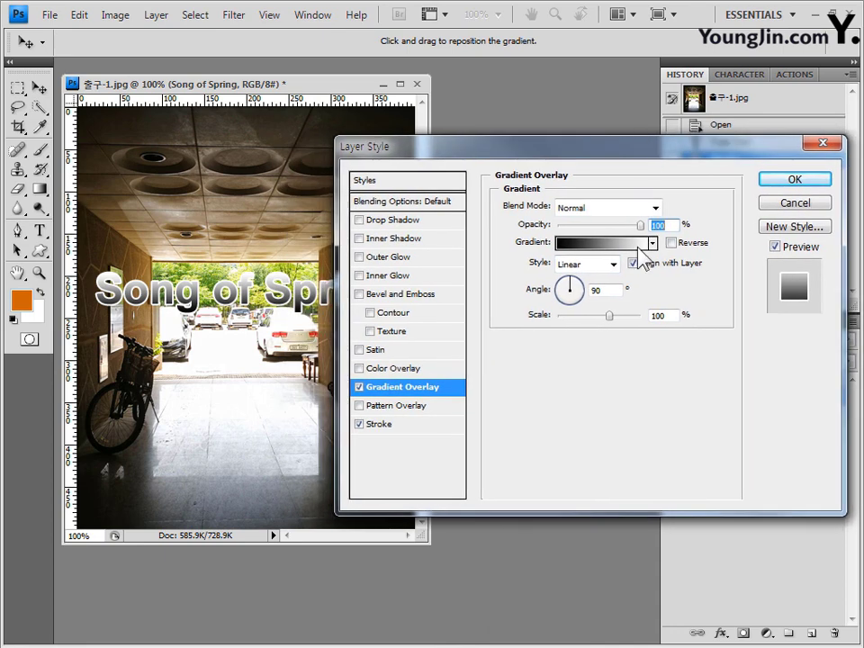
# Try the Radial style for the text's gradient overlay and return it to Linear.
pyautogui.click(613, 263)
pyautogui.click(611, 303)
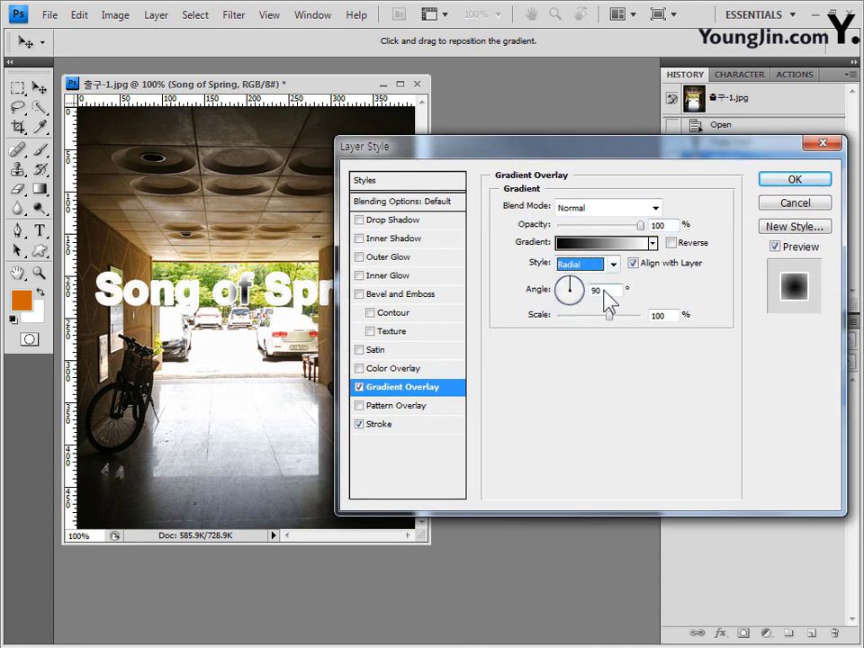
pyautogui.click(613, 264)
pyautogui.click(610, 282)
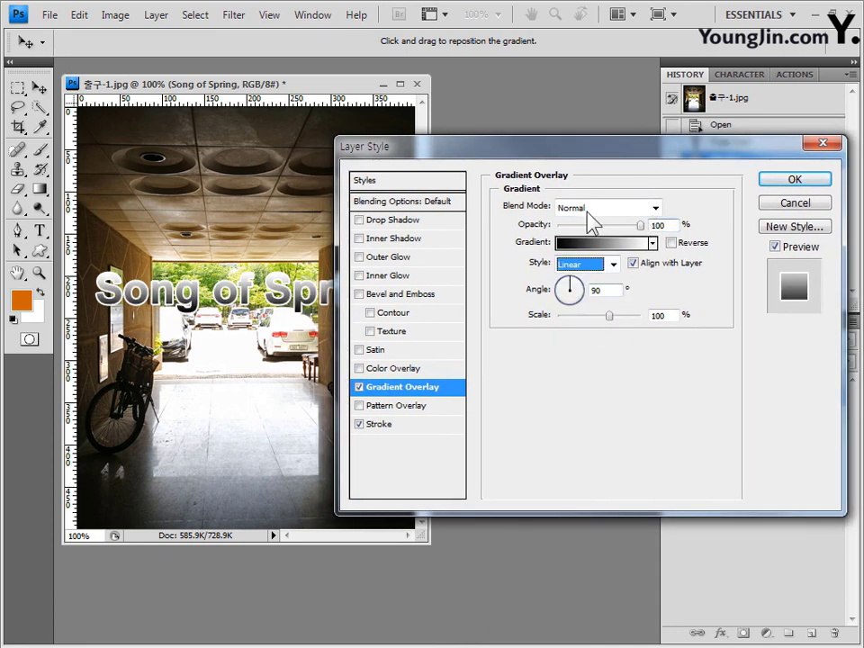
# Set the gradient overlay's angle to -180° and accept the layer style.
pyautogui.moveTo(627, 148); pyautogui.dragTo(625, 123)
pyautogui.doubleClick(597, 265)
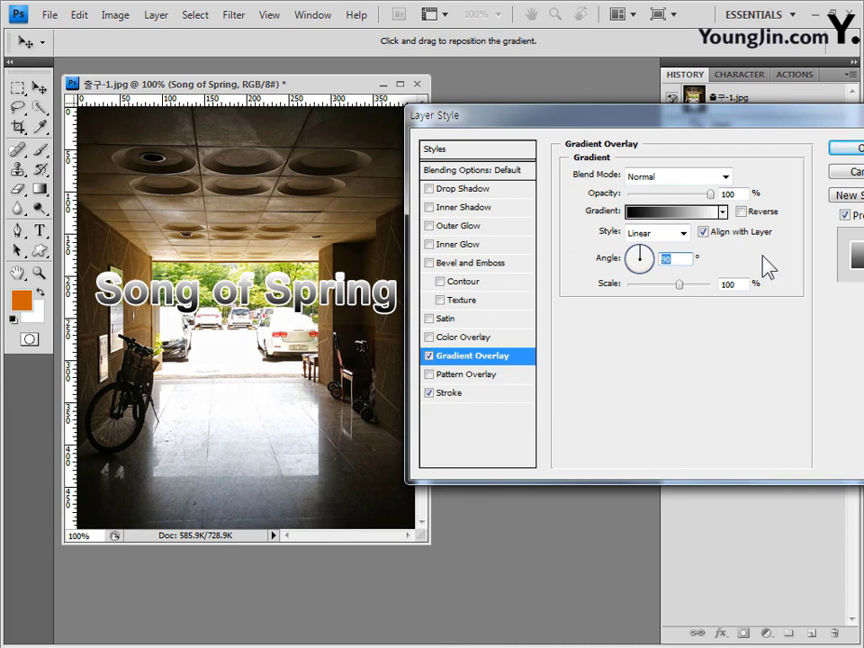
pyautogui.write('-180')
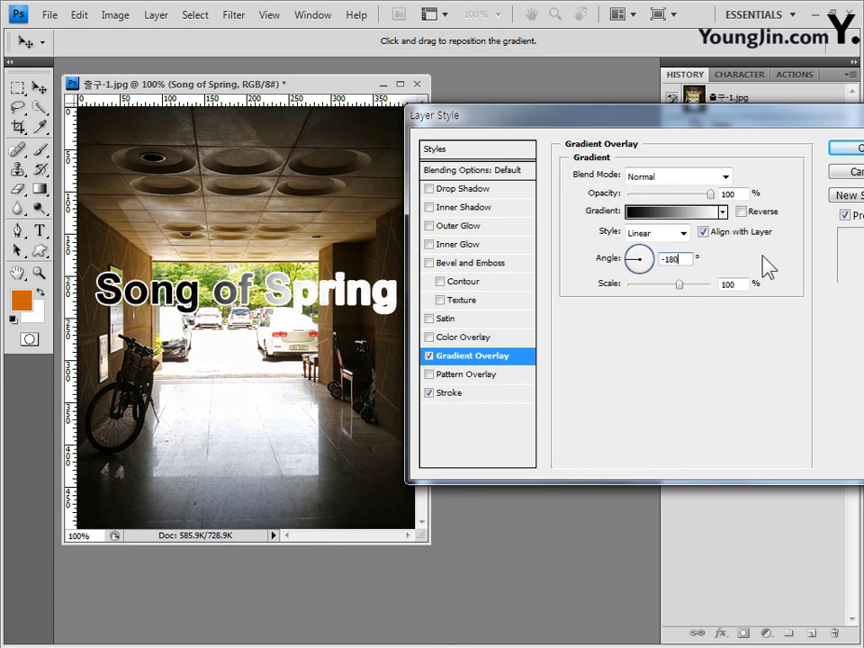
pyautogui.moveTo(685, 125); pyautogui.dragTo(666, 111)
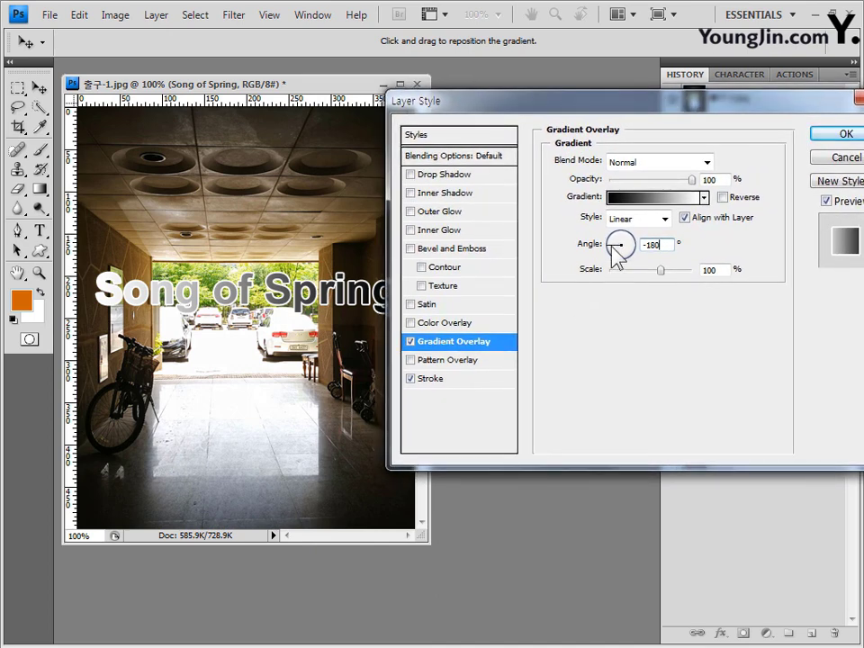
pyautogui.moveTo(612, 248)
pyautogui.mouseDown()
pyautogui.moveTo(613, 240)
pyautogui.moveTo(634, 270)
pyautogui.moveTo(609, 260)
pyautogui.moveTo(608, 244)
pyautogui.mouseUp()
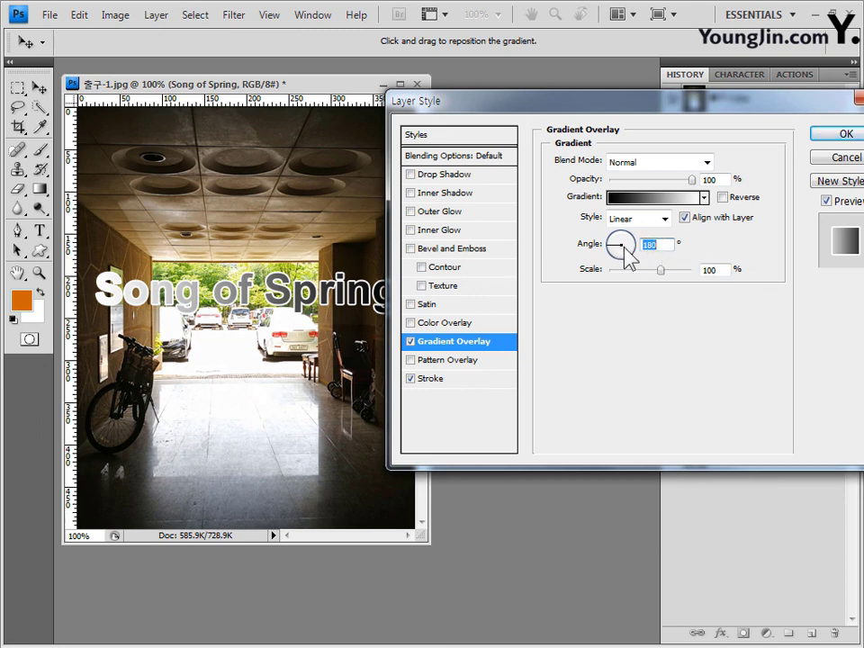
pyautogui.write('169')
pyautogui.write('-180')
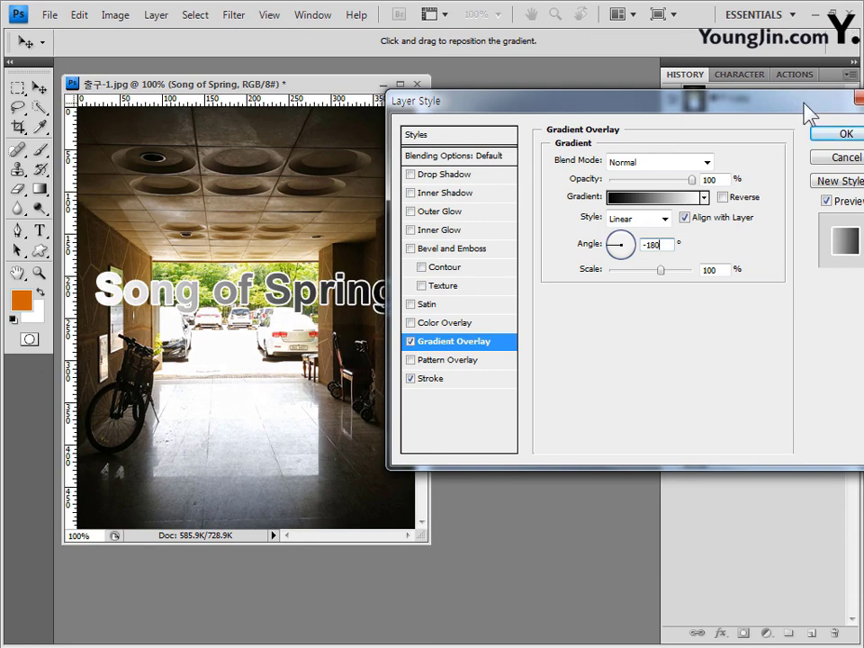
pyautogui.moveTo(803, 112); pyautogui.dragTo(670, 120)
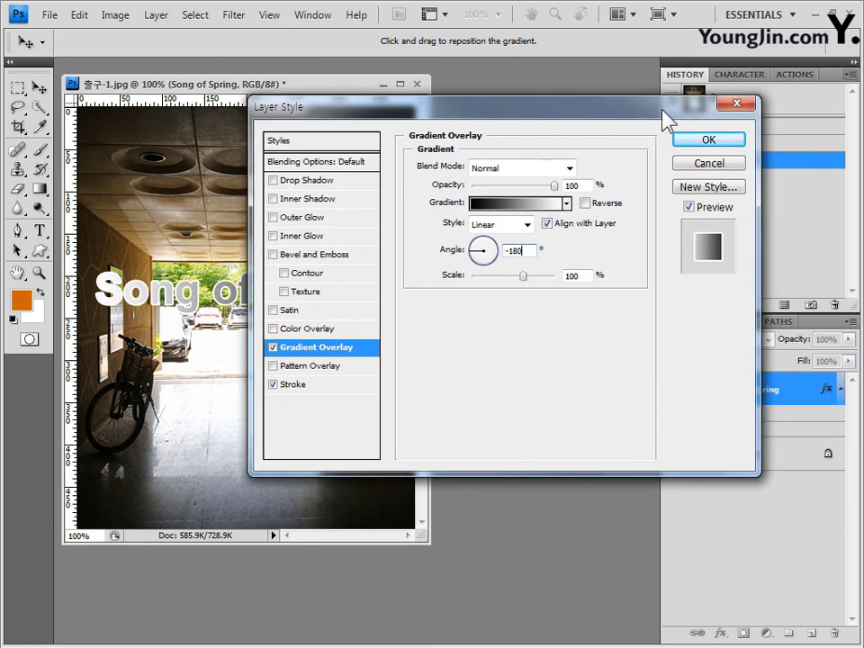
pyautogui.click(710, 137)
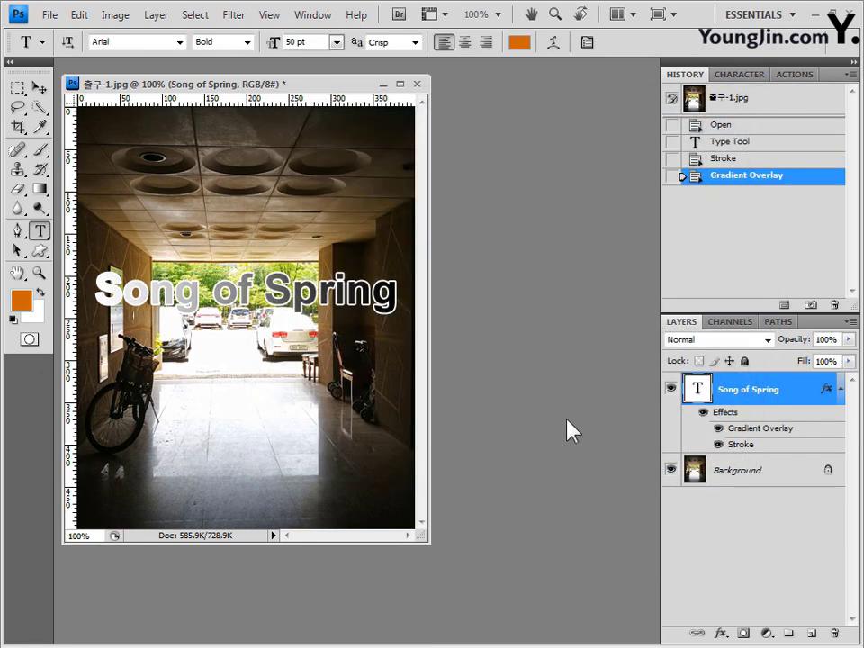
# Reopen the text layer's Gradient Overlay for editing and choose the Blue, Red, Yellow preset gradient.
pyautogui.doubleClick(761, 429)
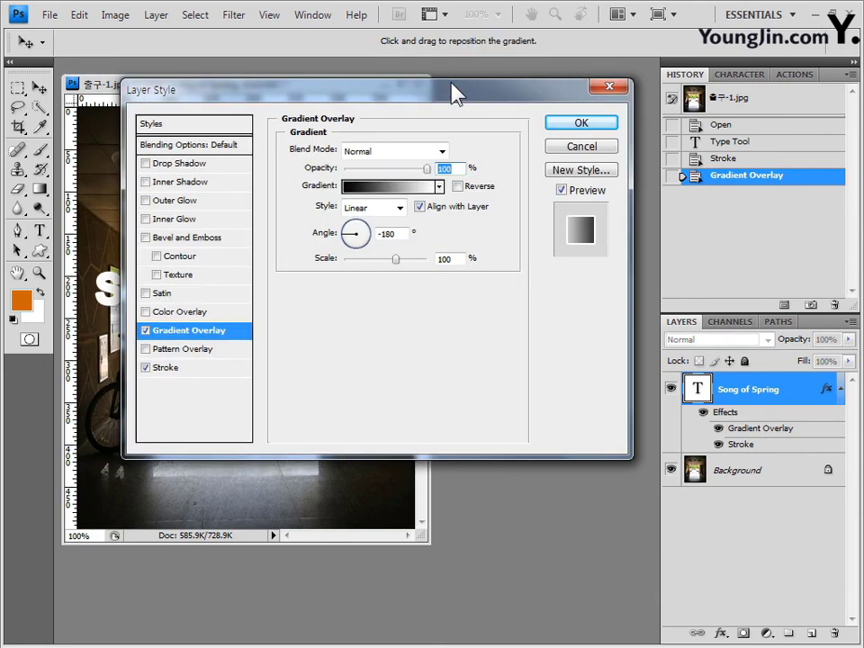
pyautogui.moveTo(495, 93); pyautogui.dragTo(628, 138)
pyautogui.click(528, 237)
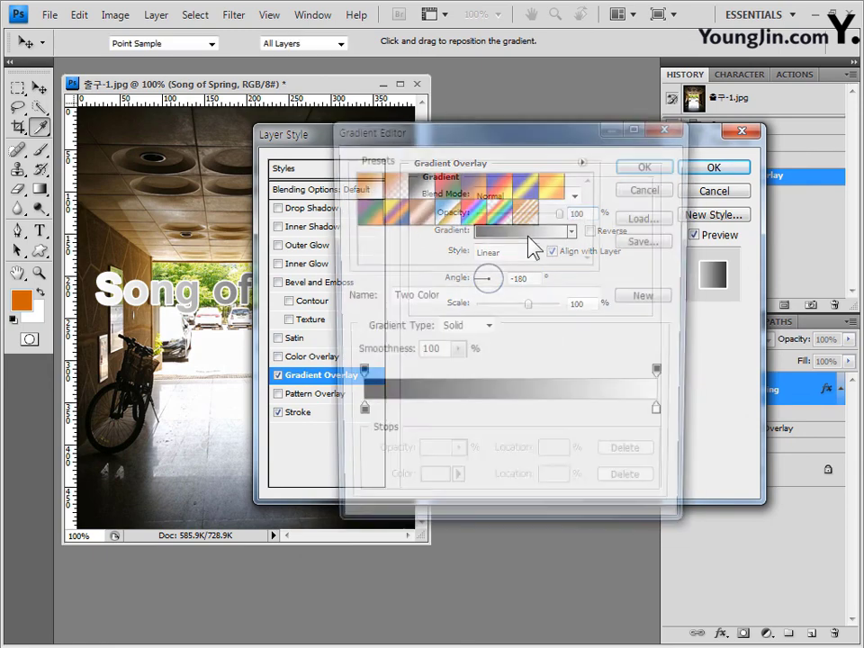
pyautogui.moveTo(541, 115); pyautogui.dragTo(588, 115)
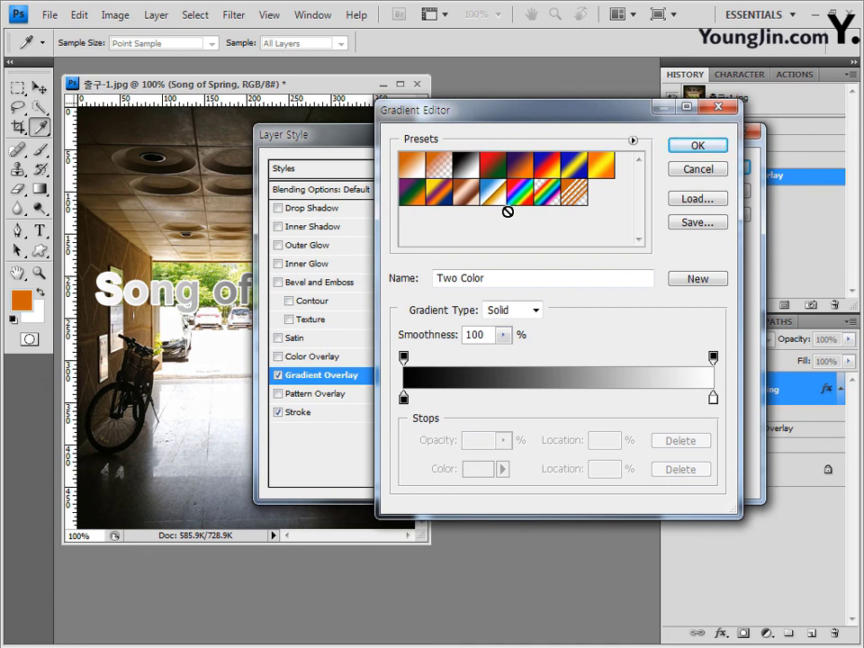
pyautogui.click(469, 172)
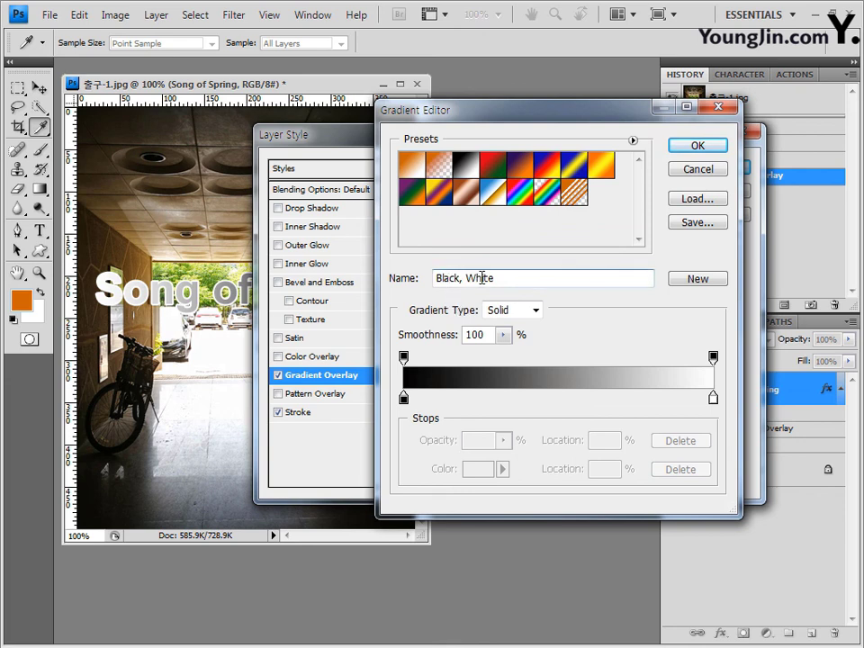
pyautogui.click(552, 171)
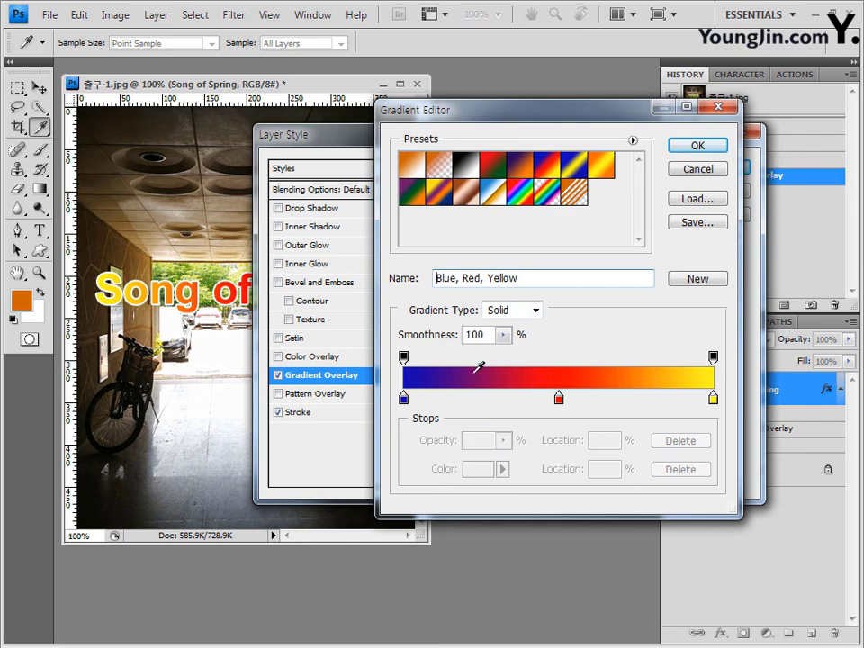
# Set the gradient's blue starting colour stop to 000099.
pyautogui.doubleClick(403, 397)
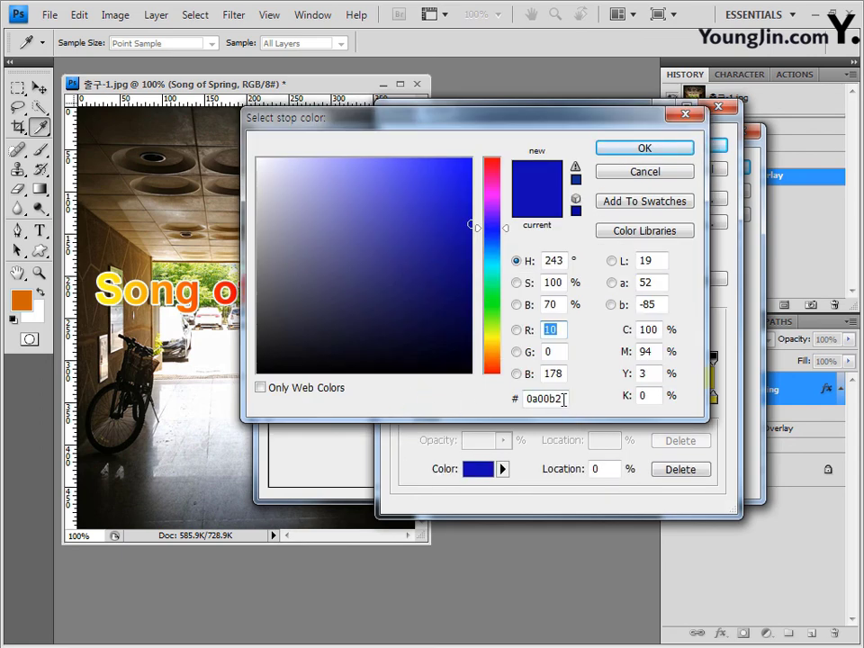
pyautogui.moveTo(559, 398); pyautogui.dragTo(159, 439)
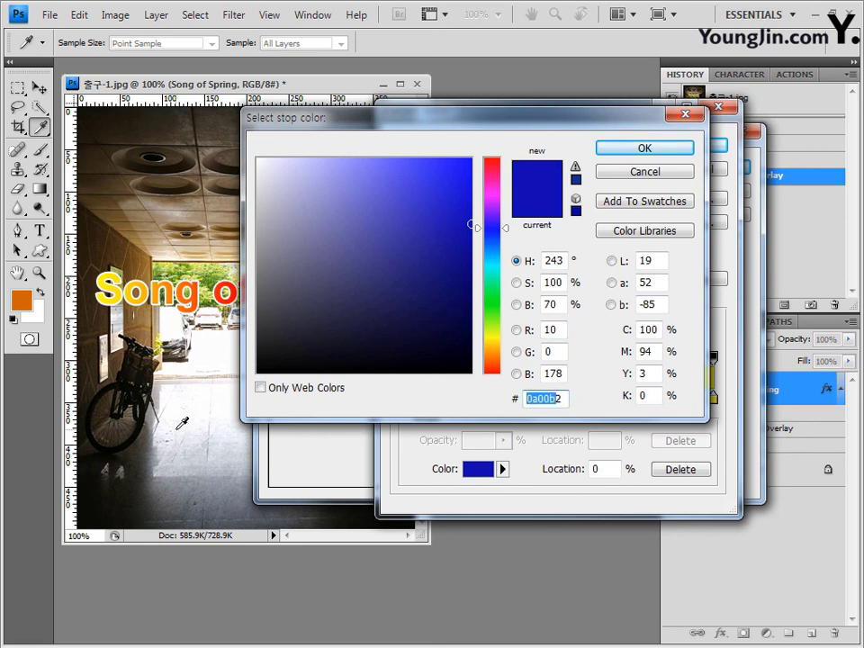
pyautogui.write('00')
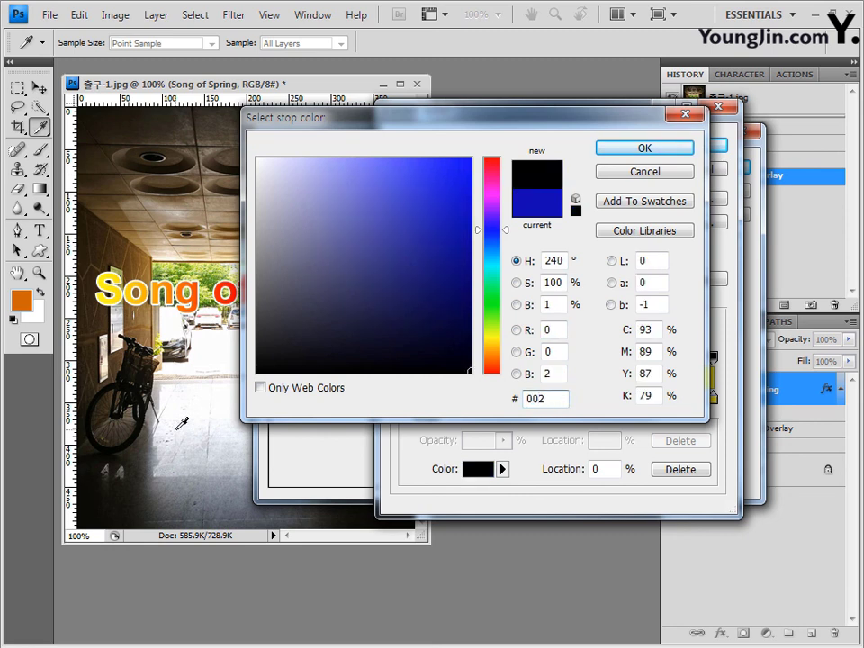
pyautogui.press('Delete')
pyautogui.write('0099')
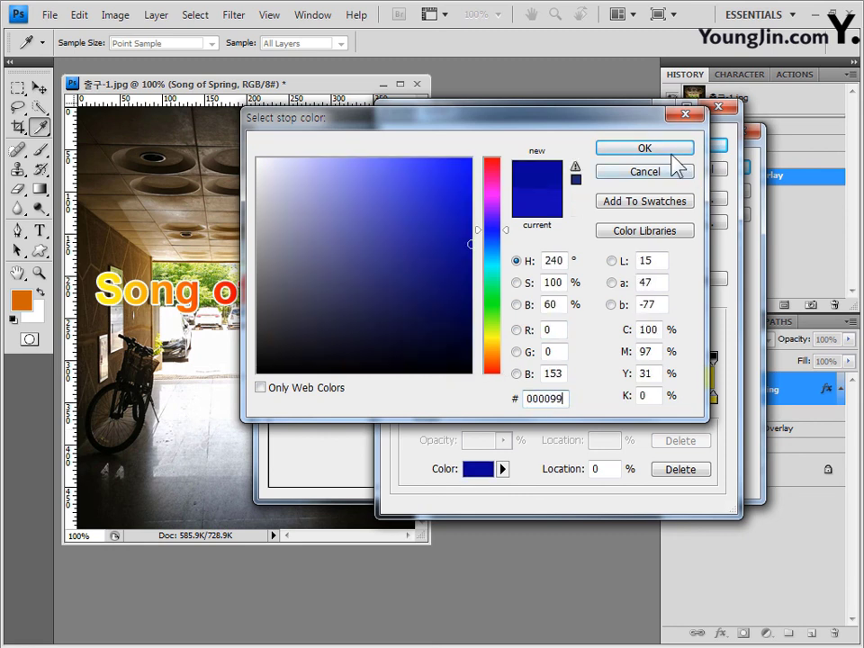
pyautogui.click(671, 151)
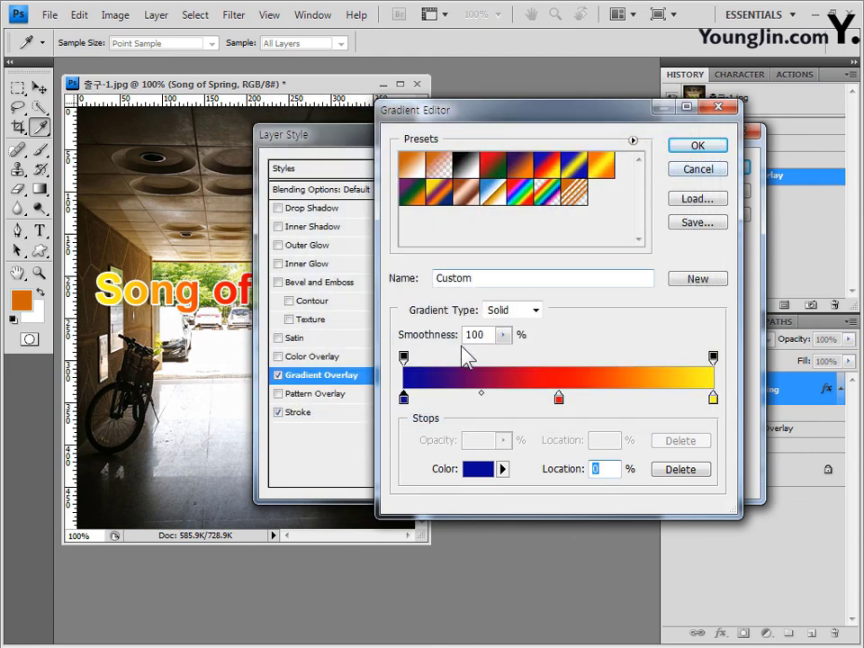
# Set the gradient's middle red colour stop to cccc00.
pyautogui.click(559, 397)
pyautogui.doubleClick(559, 399)
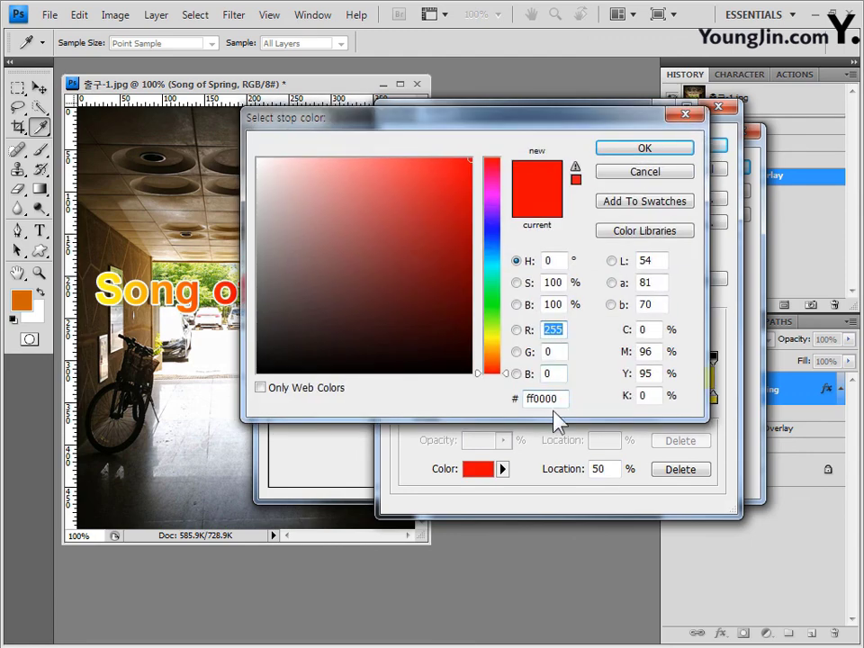
pyautogui.click(565, 399)
pyautogui.moveTo(565, 399); pyautogui.dragTo(437, 393)
pyautogui.write('cccc00')
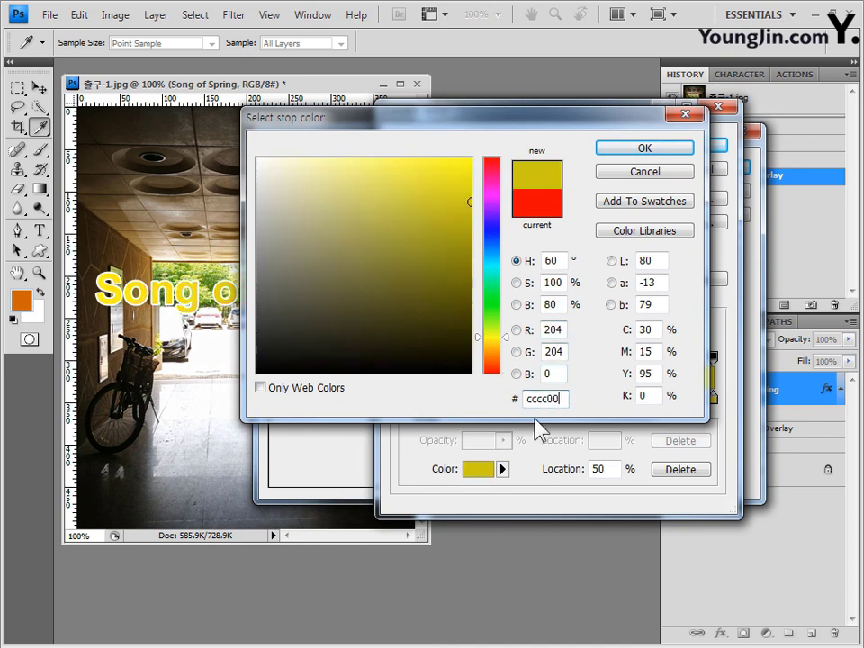
pyautogui.click(646, 150)
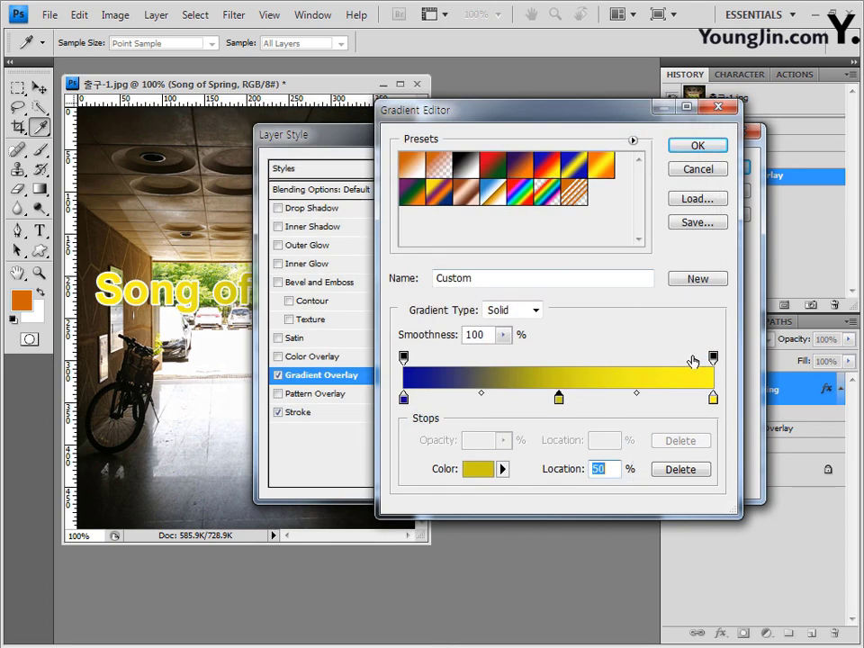
# Set the gradient's yellow end colour stop to 008855, then accept the gradient and the layer style.
pyautogui.click(714, 399)
pyautogui.doubleClick(714, 400)
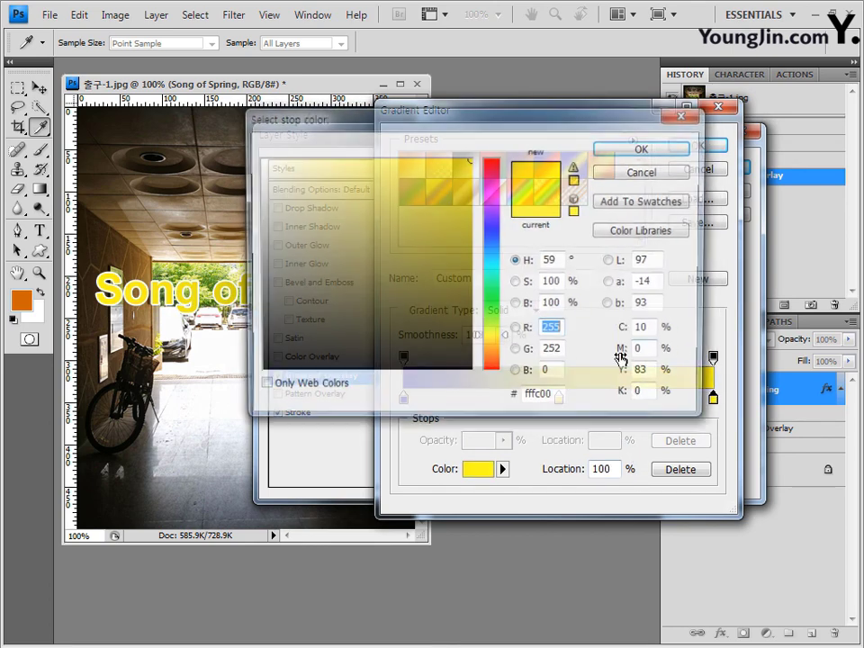
pyautogui.doubleClick(559, 399)
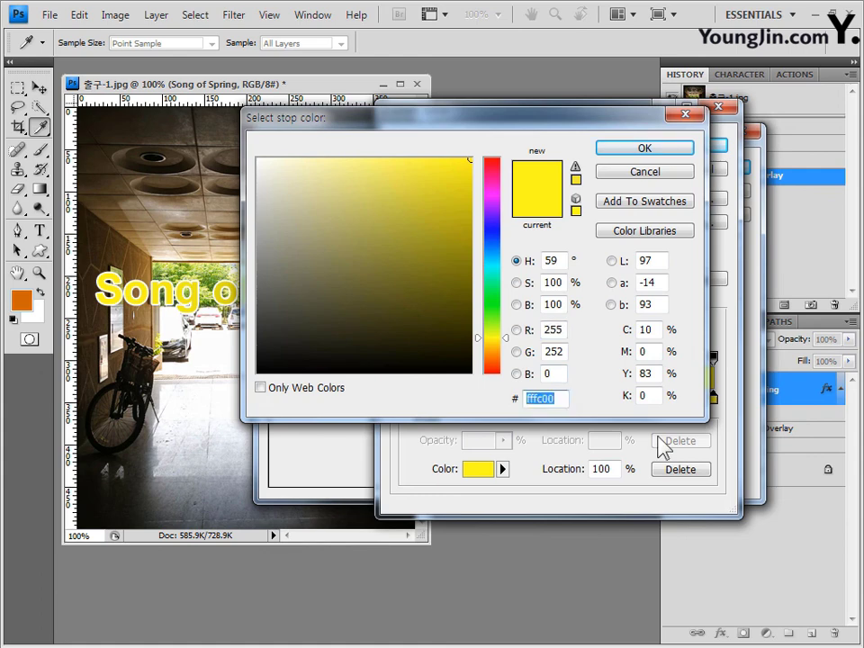
pyautogui.write('008855')
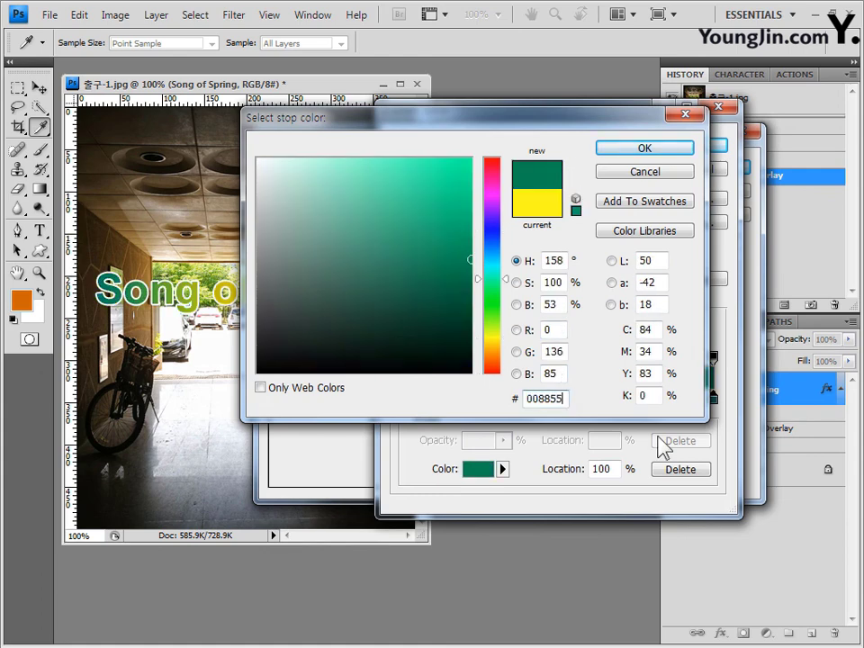
pyautogui.click(671, 148)
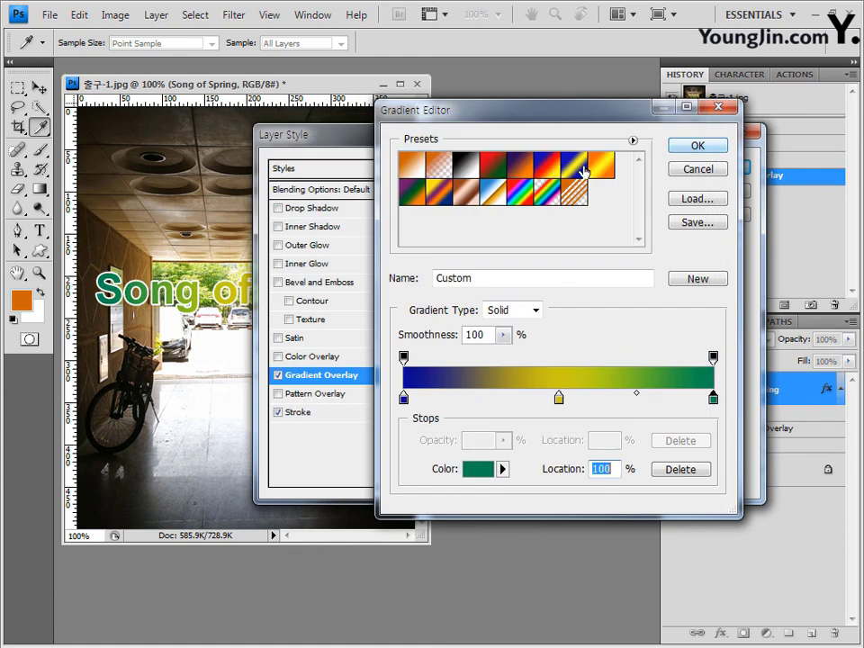
pyautogui.click(698, 149)
pyautogui.moveTo(537, 148); pyautogui.dragTo(730, 104)
pyautogui.moveTo(676, 110); pyautogui.dragTo(581, 117)
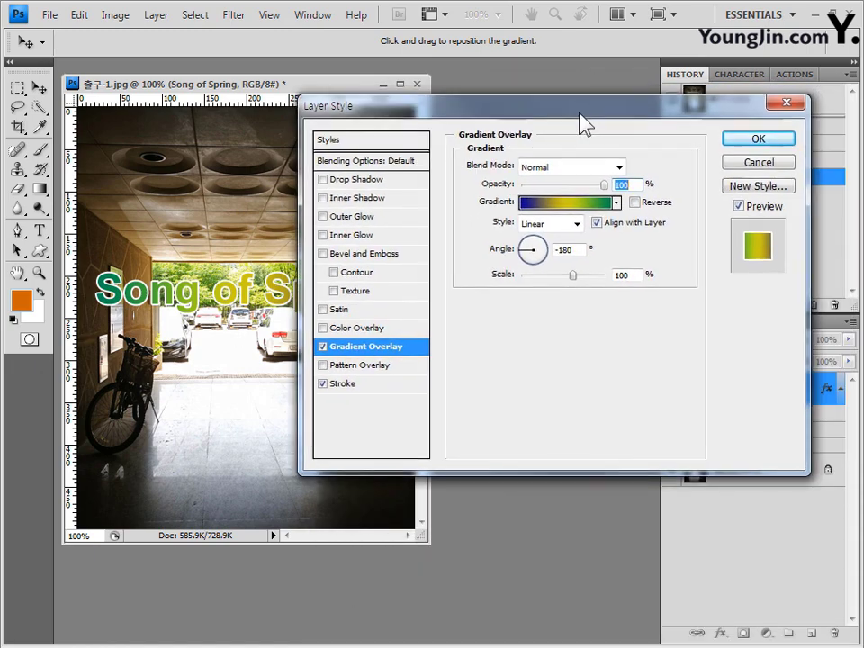
pyautogui.click(737, 143)
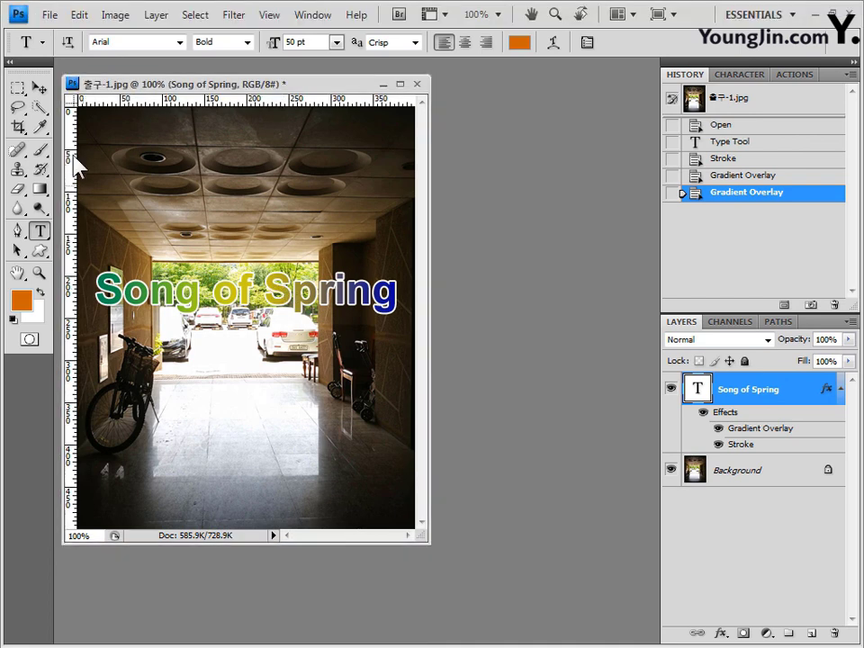
# Move the "Song of Spring" text slightly up and to the right in the photo.
pyautogui.click(39, 88)
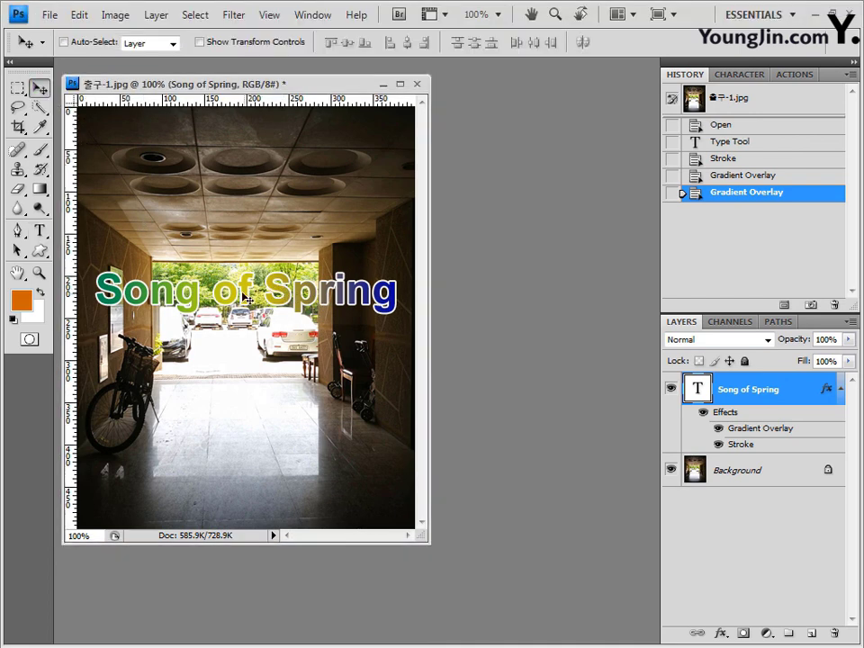
pyautogui.moveTo(244, 295); pyautogui.dragTo(249, 290)
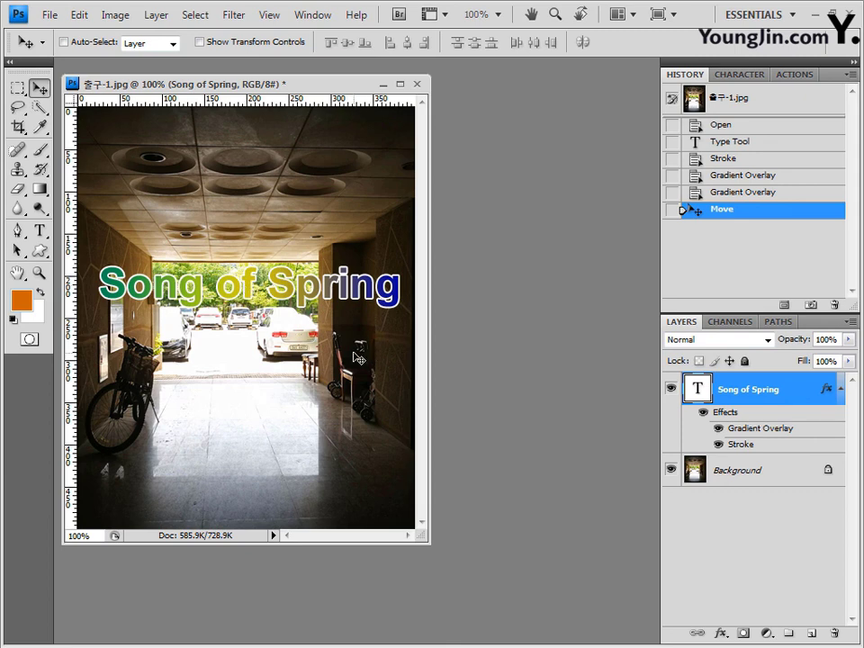
pyautogui.moveTo(270, 85); pyautogui.dragTo(292, 91)
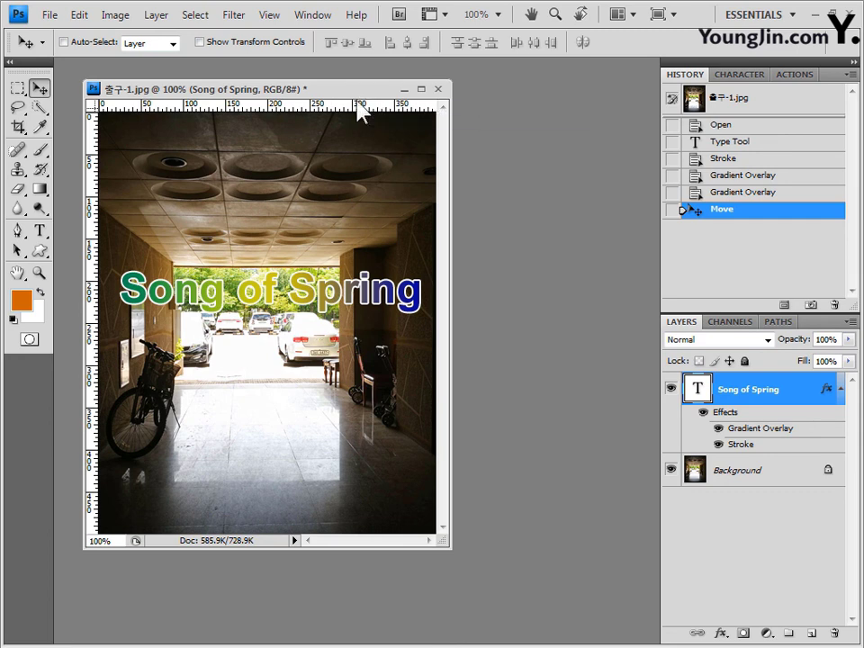
pyautogui.moveTo(353, 103); pyautogui.dragTo(339, 92)
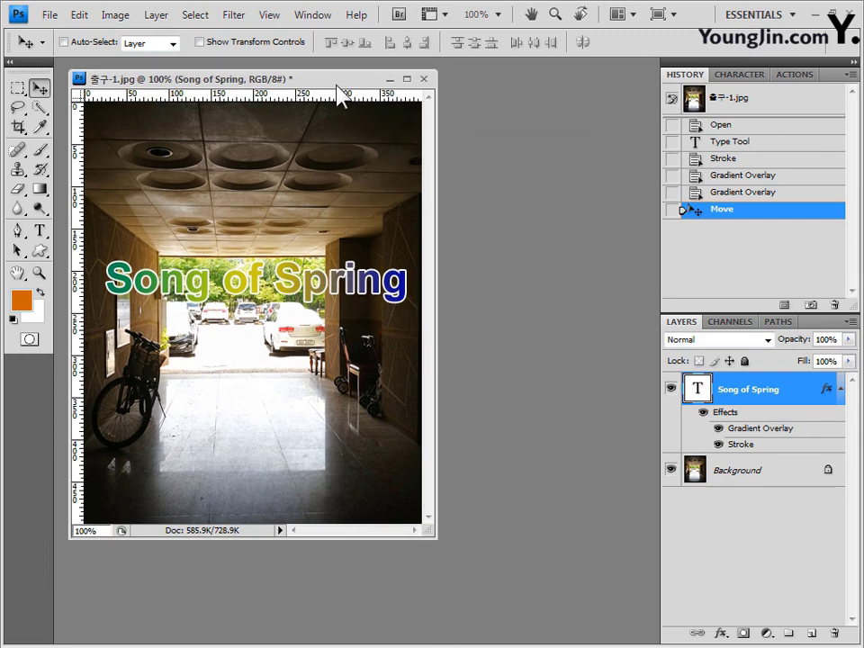